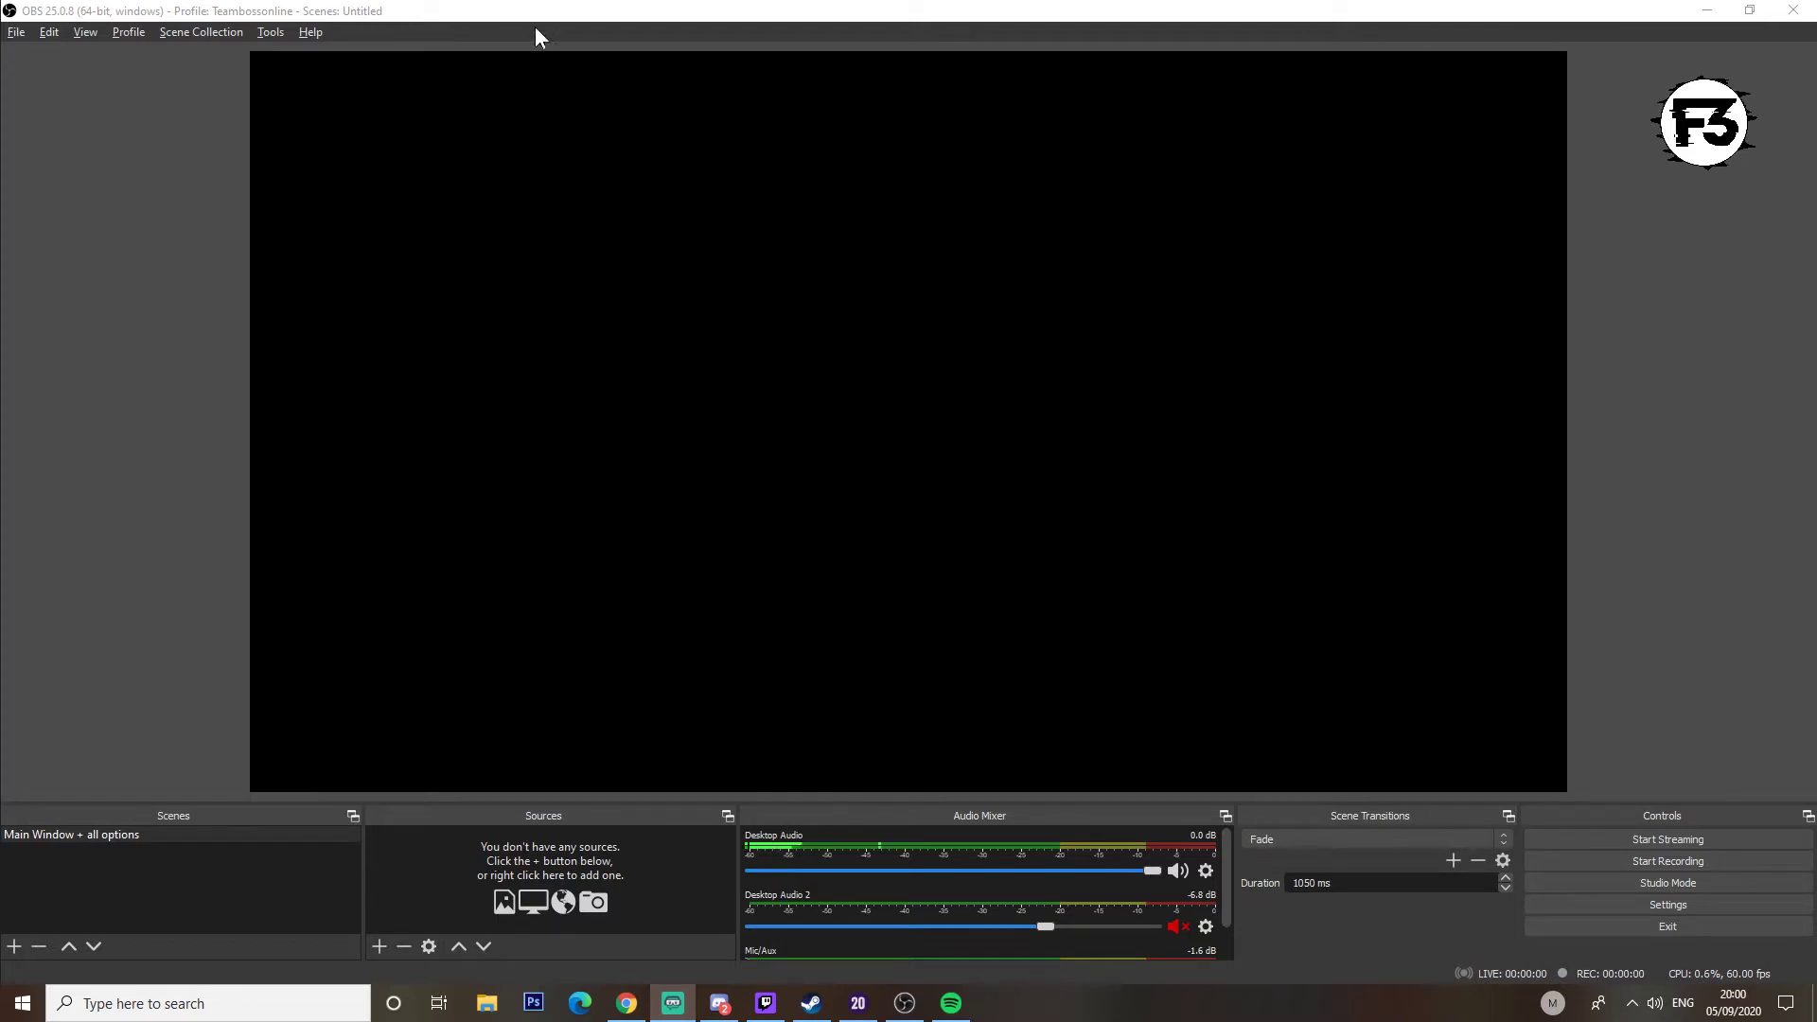
Step: Add a new scene named "Virtual DJ's Loading"
{"action": "left_click", "coordinate": [639, 9]}
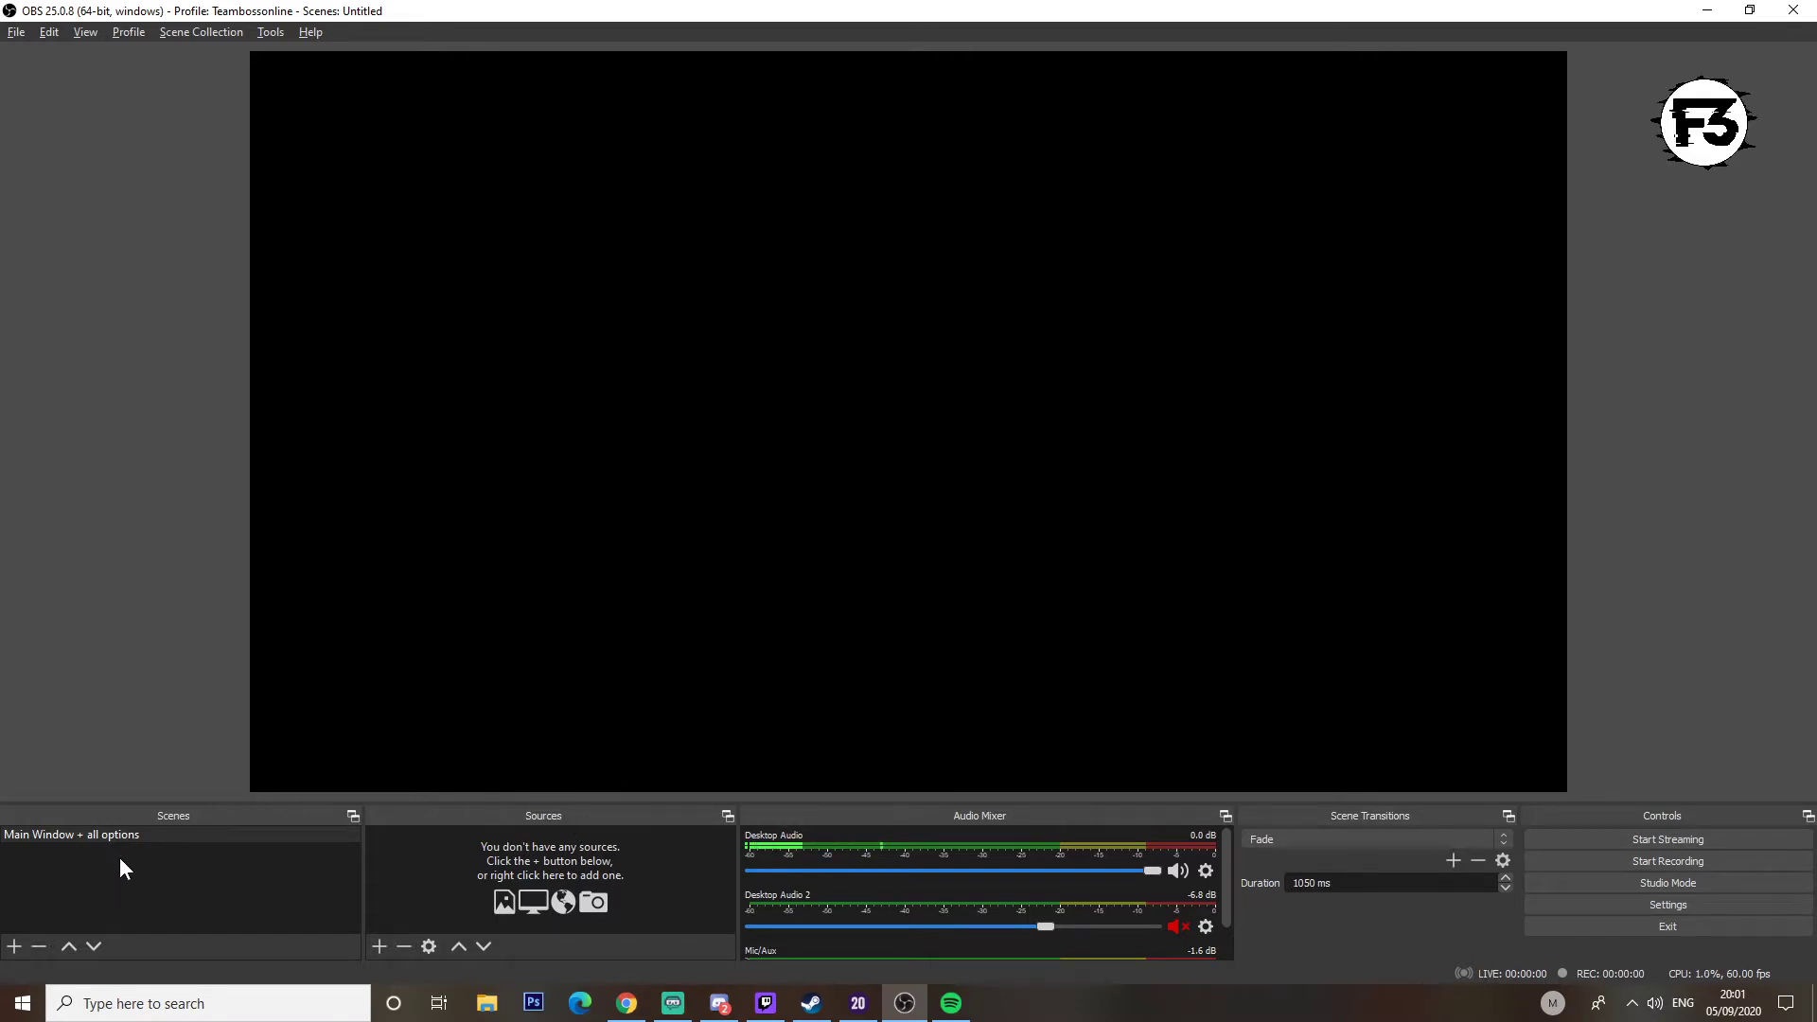
{"action": "left_click", "coordinate": [179, 839]}
{"action": "left_click", "coordinate": [14, 946]}
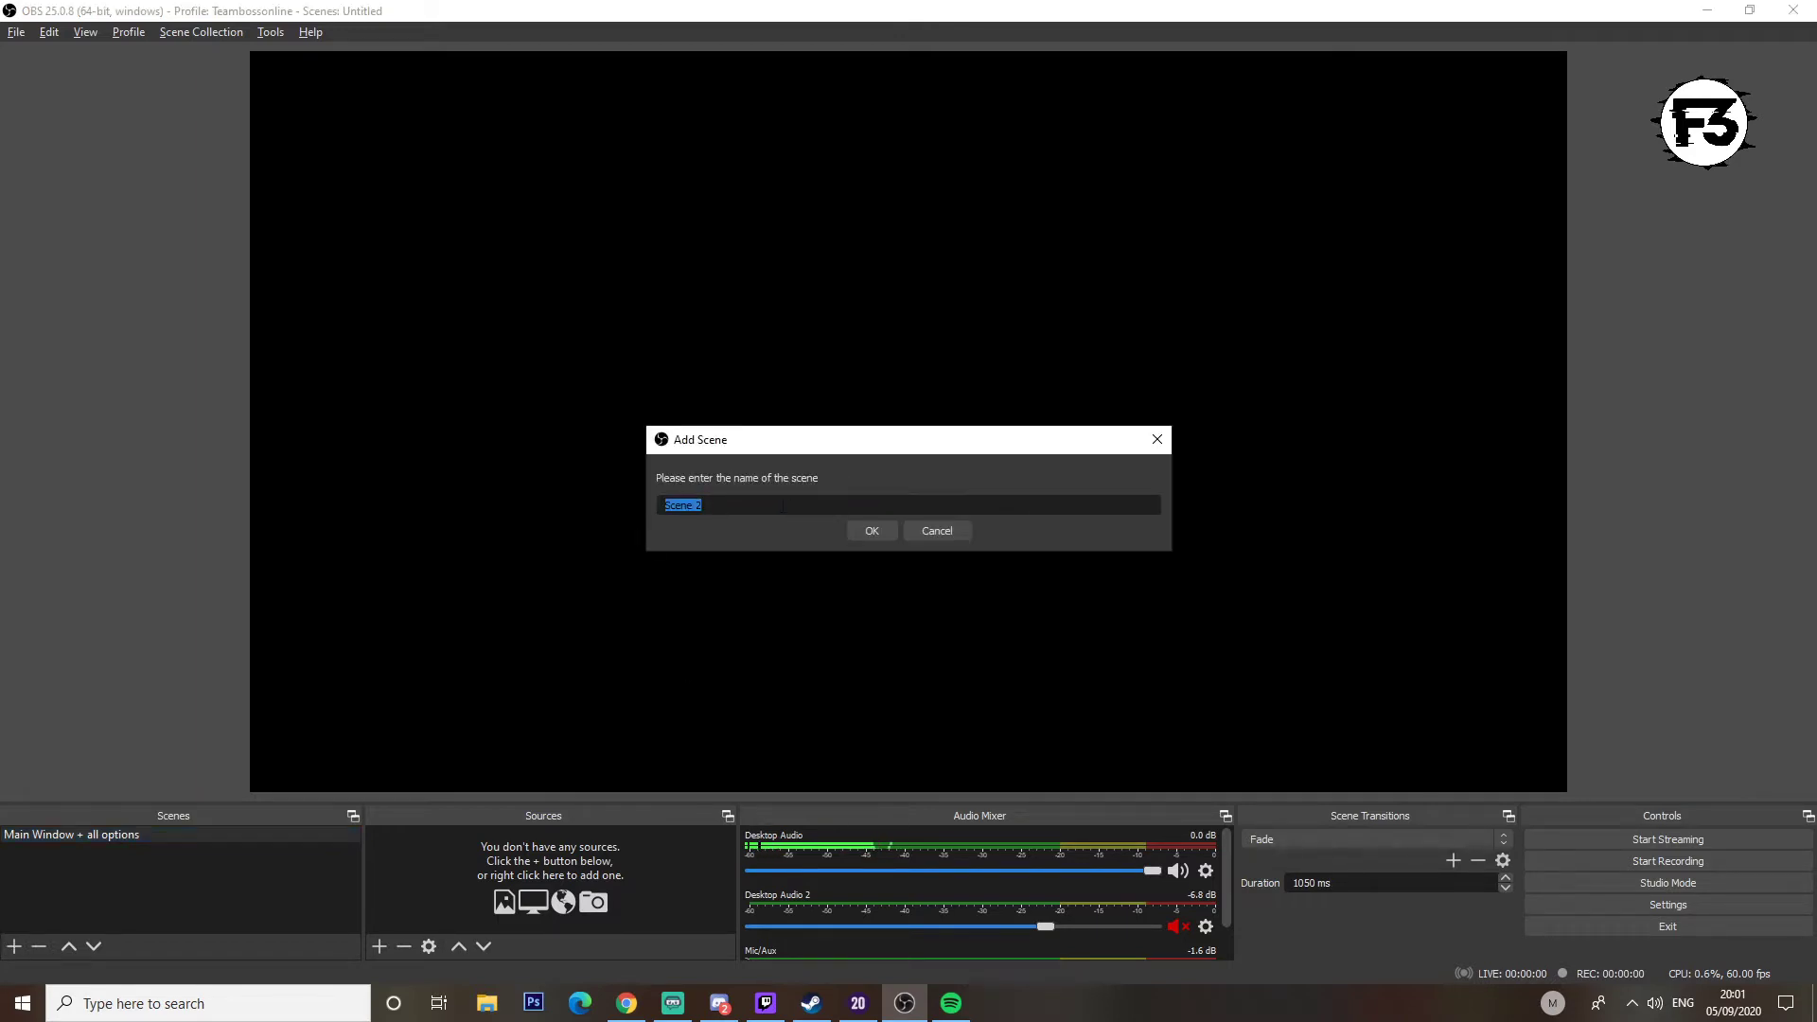
{"action": "left_click", "coordinate": [665, 504]}
{"action": "left_click_drag", "start_coordinate": [713, 499], "coordinate": [626, 506]}
{"action": "type", "text": "Virtual DJ's Scene!"}
{"action": "key", "text": "BackSpace"}
{"action": "key", "text": "BackSpace"}
{"action": "key", "text": "BackSpace"}
{"action": "key", "text": "BackSpace"}
{"action": "key", "text": "BackSpace"}
{"action": "key", "text": "BackSpace"}
{"action": "type", "text": "Loading"}
{"action": "left_click", "coordinate": [869, 530]}
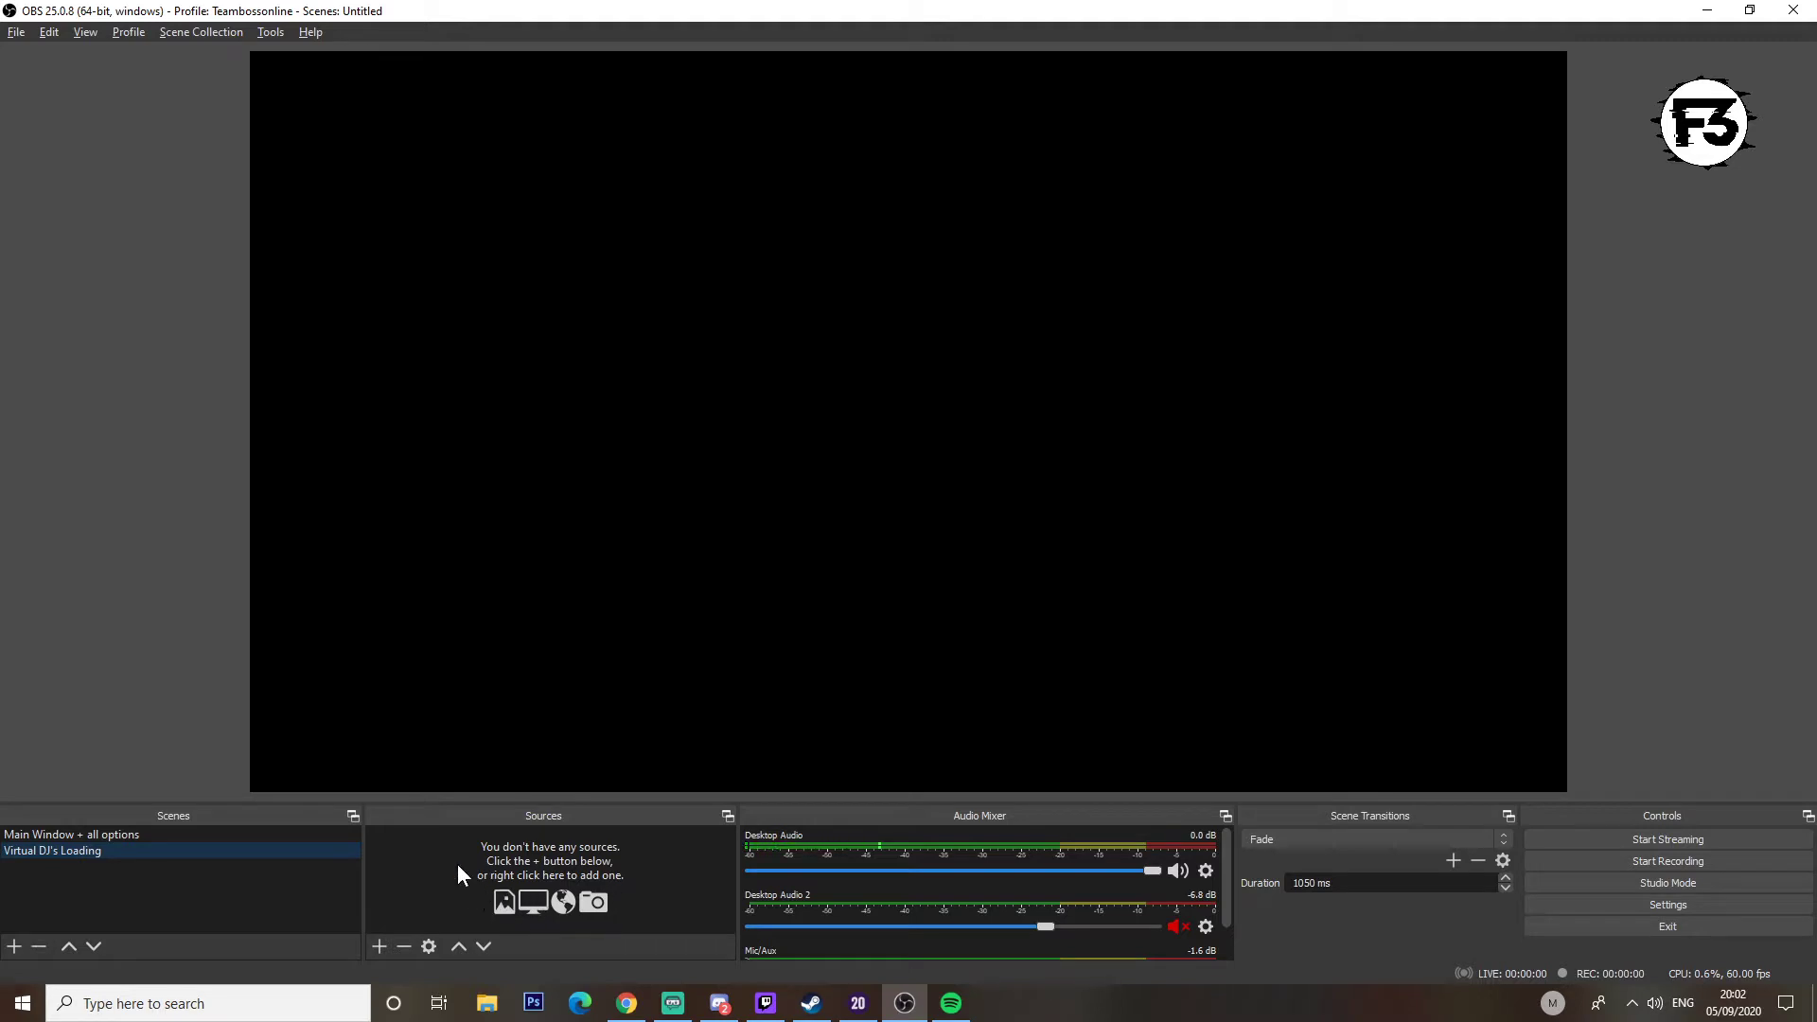
Step: Add a new Media Source named "Loading Video" to the Virtual DJ's Loading scene
{"action": "left_click", "coordinate": [380, 946]}
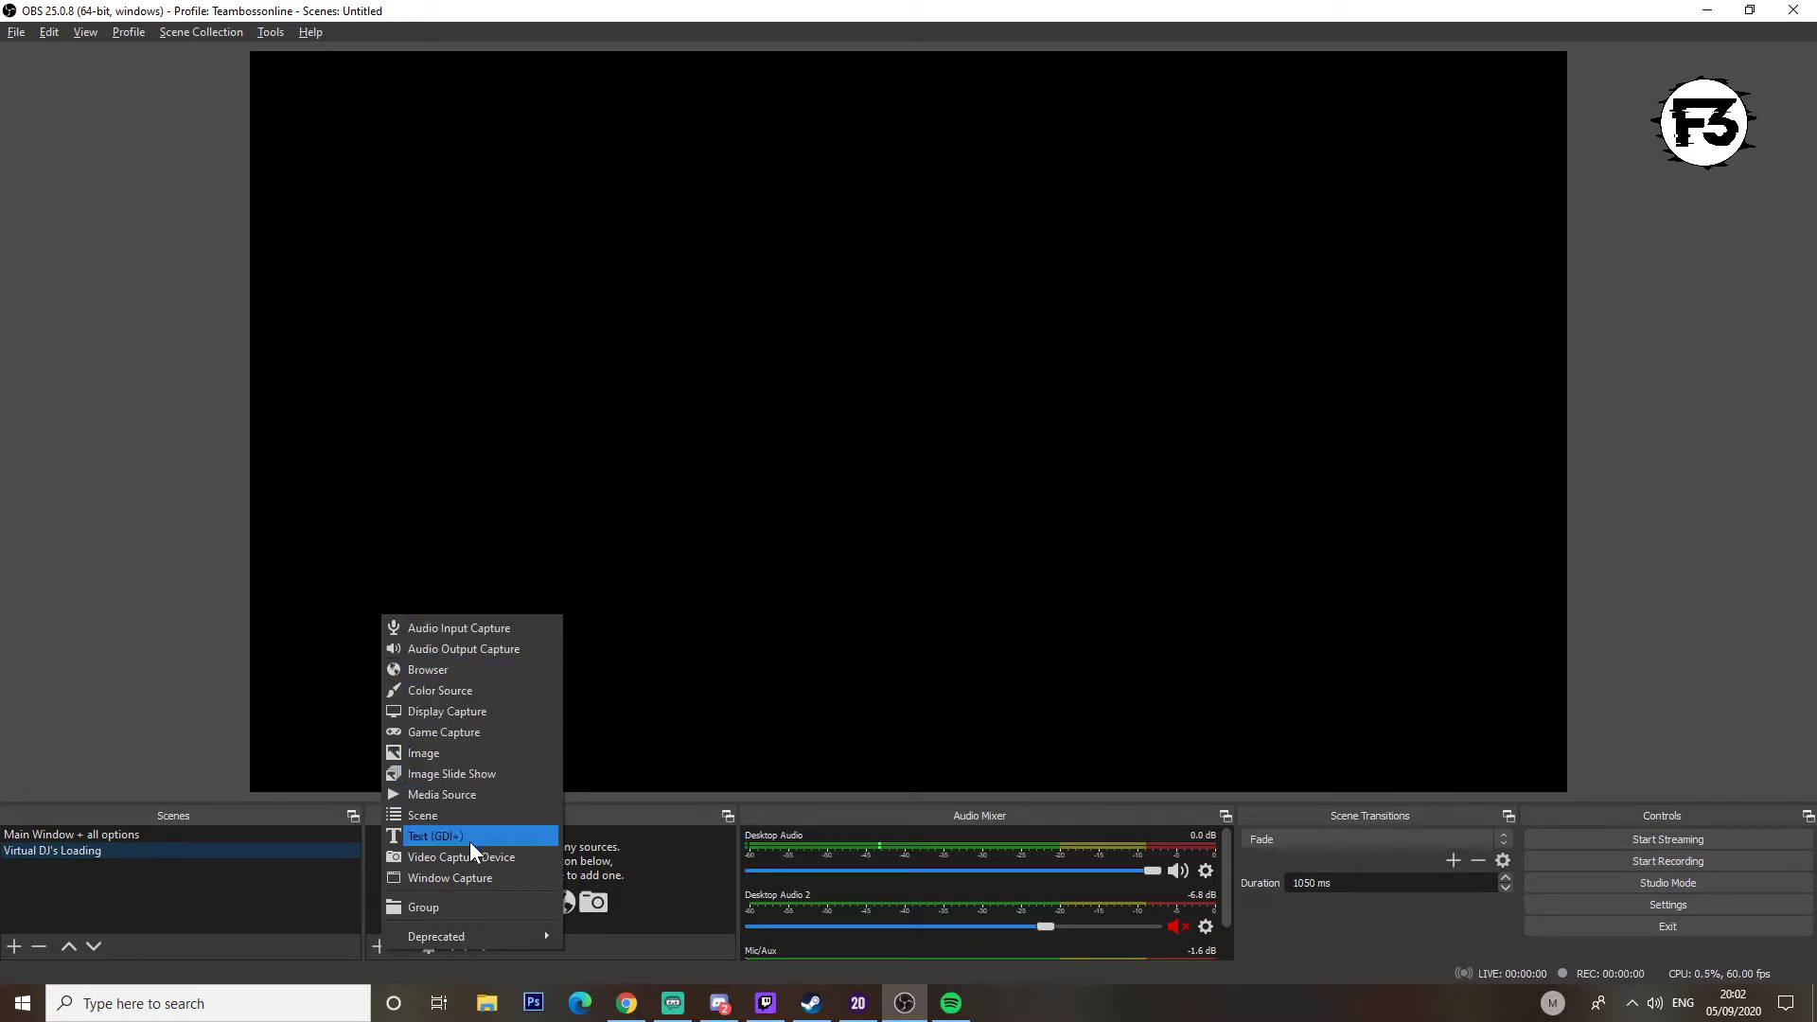
{"action": "left_click", "coordinate": [492, 798]}
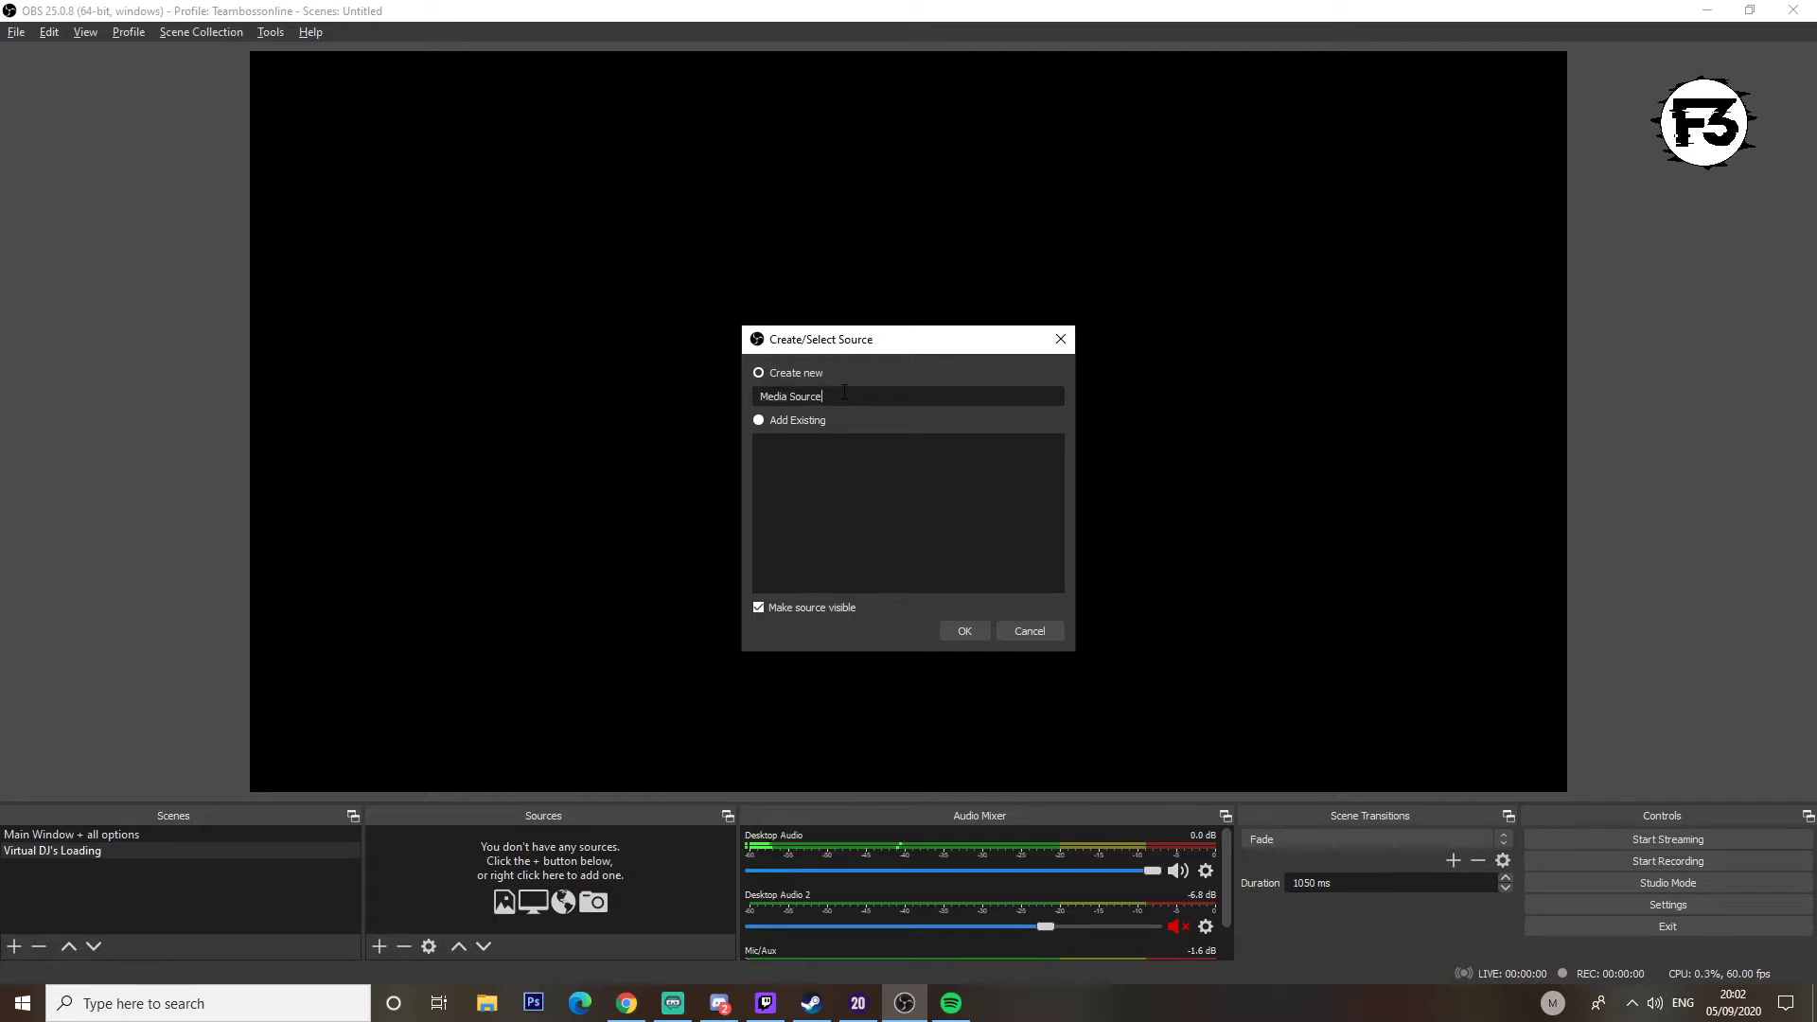
{"action": "left_click_drag", "start_coordinate": [790, 396], "coordinate": [760, 395]}
{"action": "type", "text": "Loading Video"}
{"action": "left_click", "coordinate": [974, 632]}
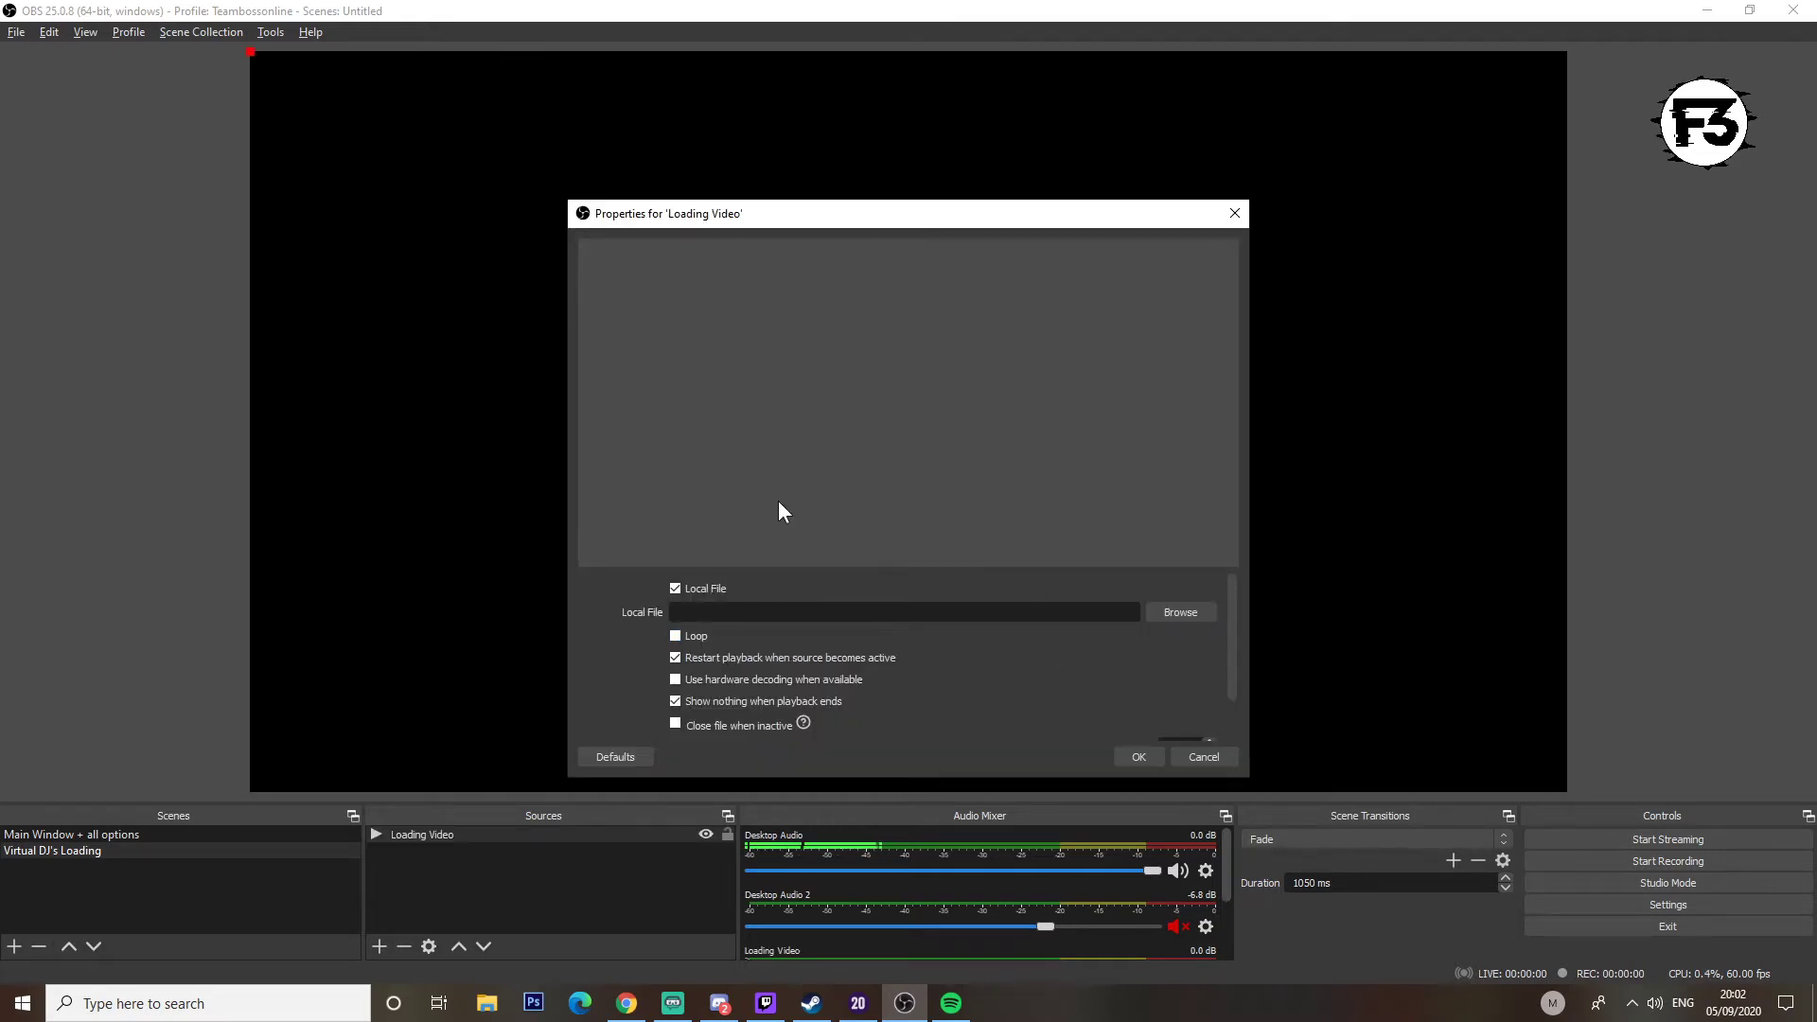
Step: Load the local file D:/f33dbacks/Videos/Misc/Tv - 31851.mp4 into the Loading Video source and accept its properties
{"action": "left_click_drag", "start_coordinate": [856, 218], "coordinate": [841, 171]}
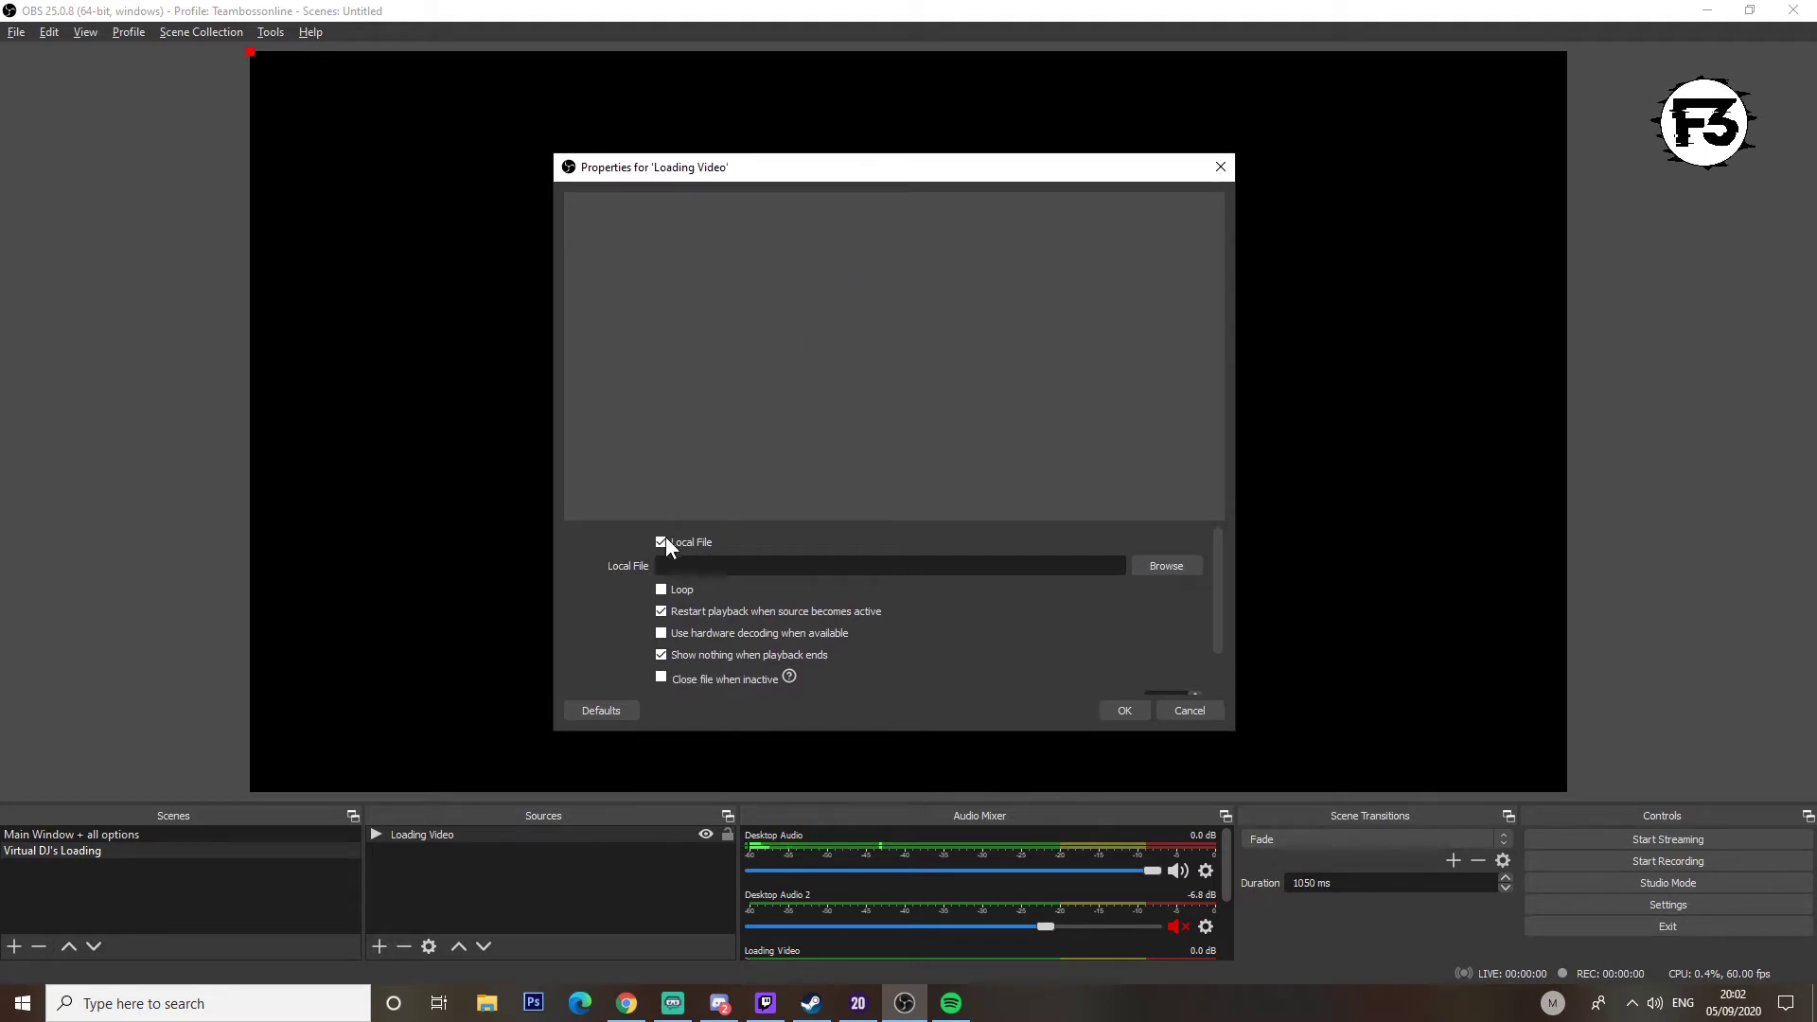
{"action": "left_click", "coordinate": [1162, 569]}
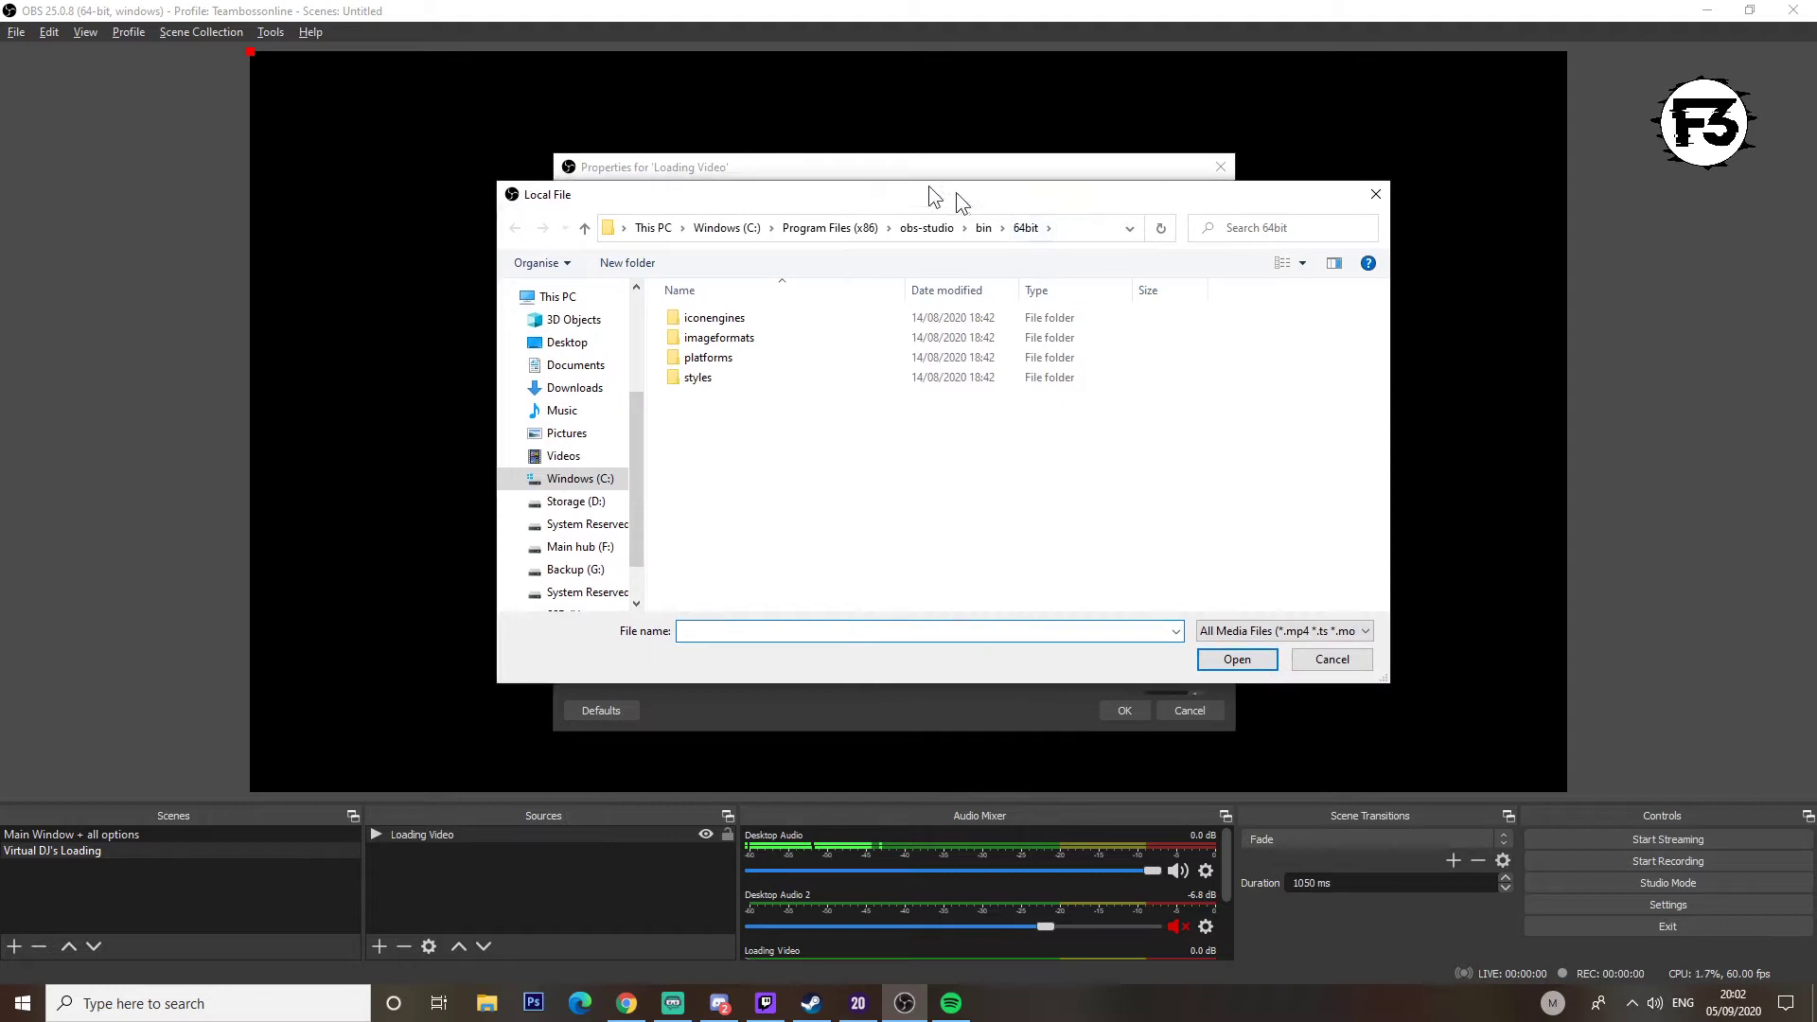
{"action": "key", "text": "Escape"}
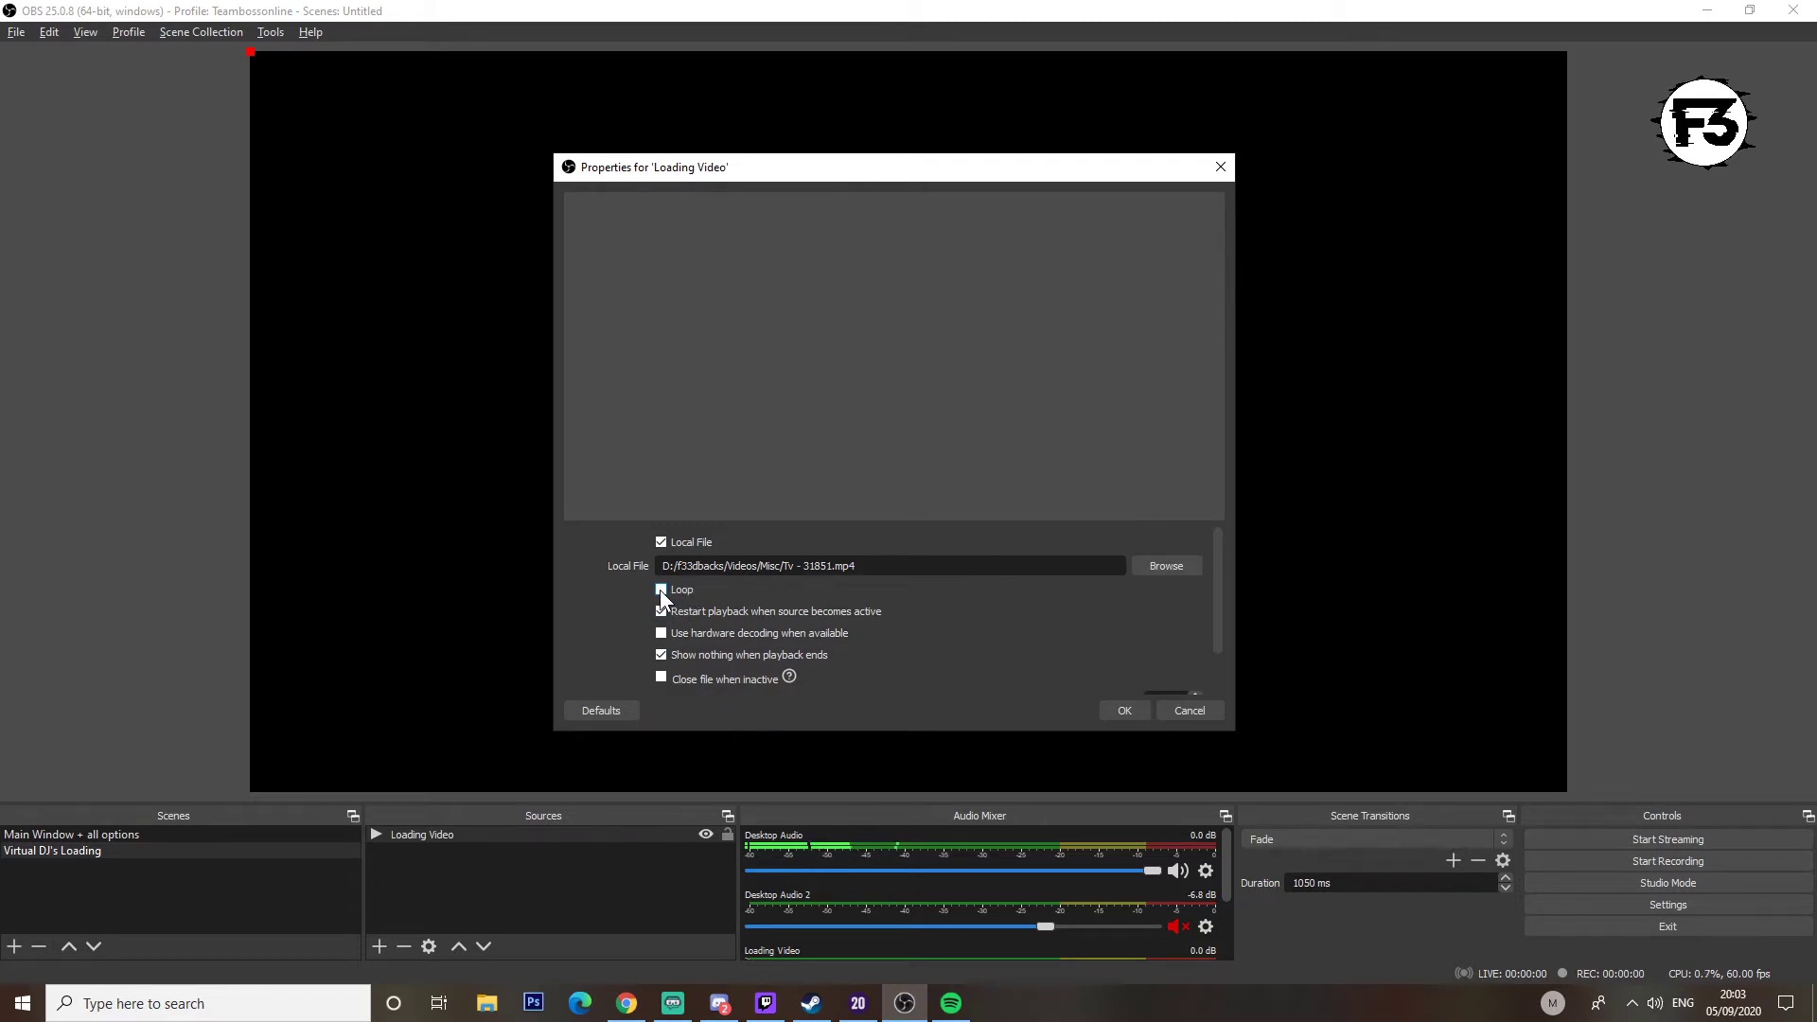
{"action": "left_click", "coordinate": [1124, 710]}
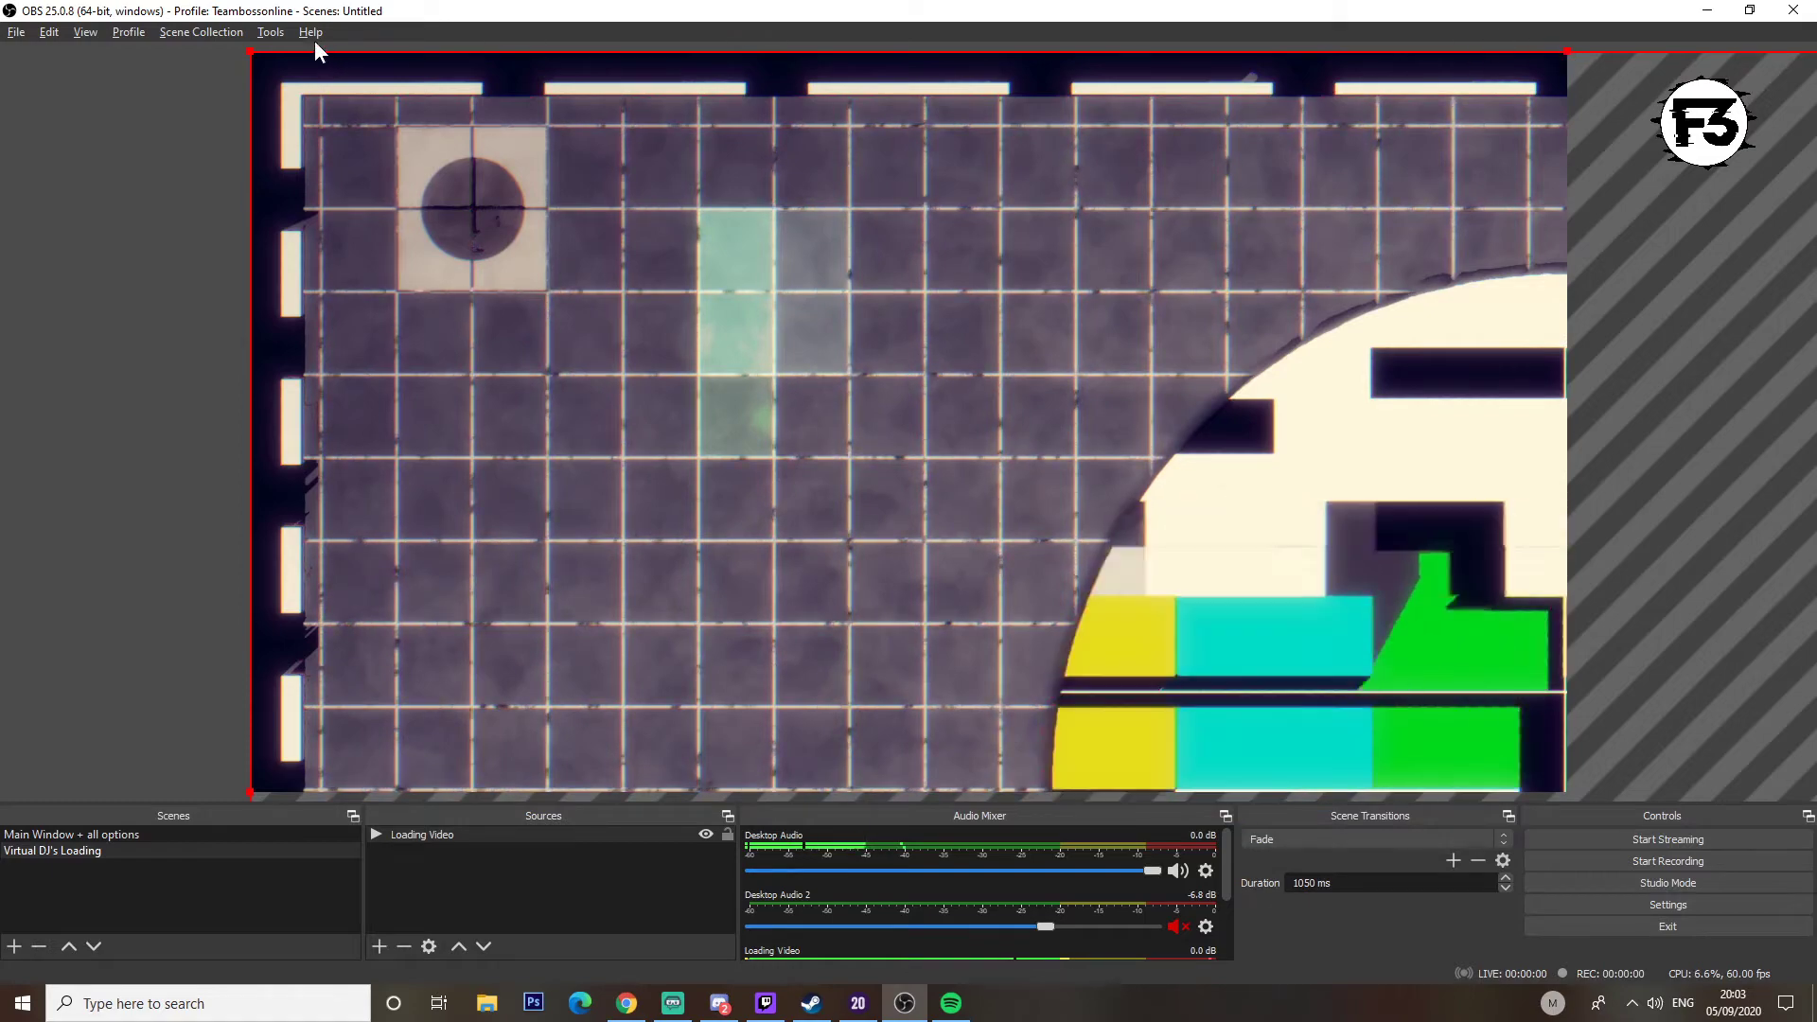
Step: Scale and position the Loading Video source so it exactly fills the whole canvas
{"action": "left_click_drag", "start_coordinate": [251, 51], "coordinate": [1173, 667]}
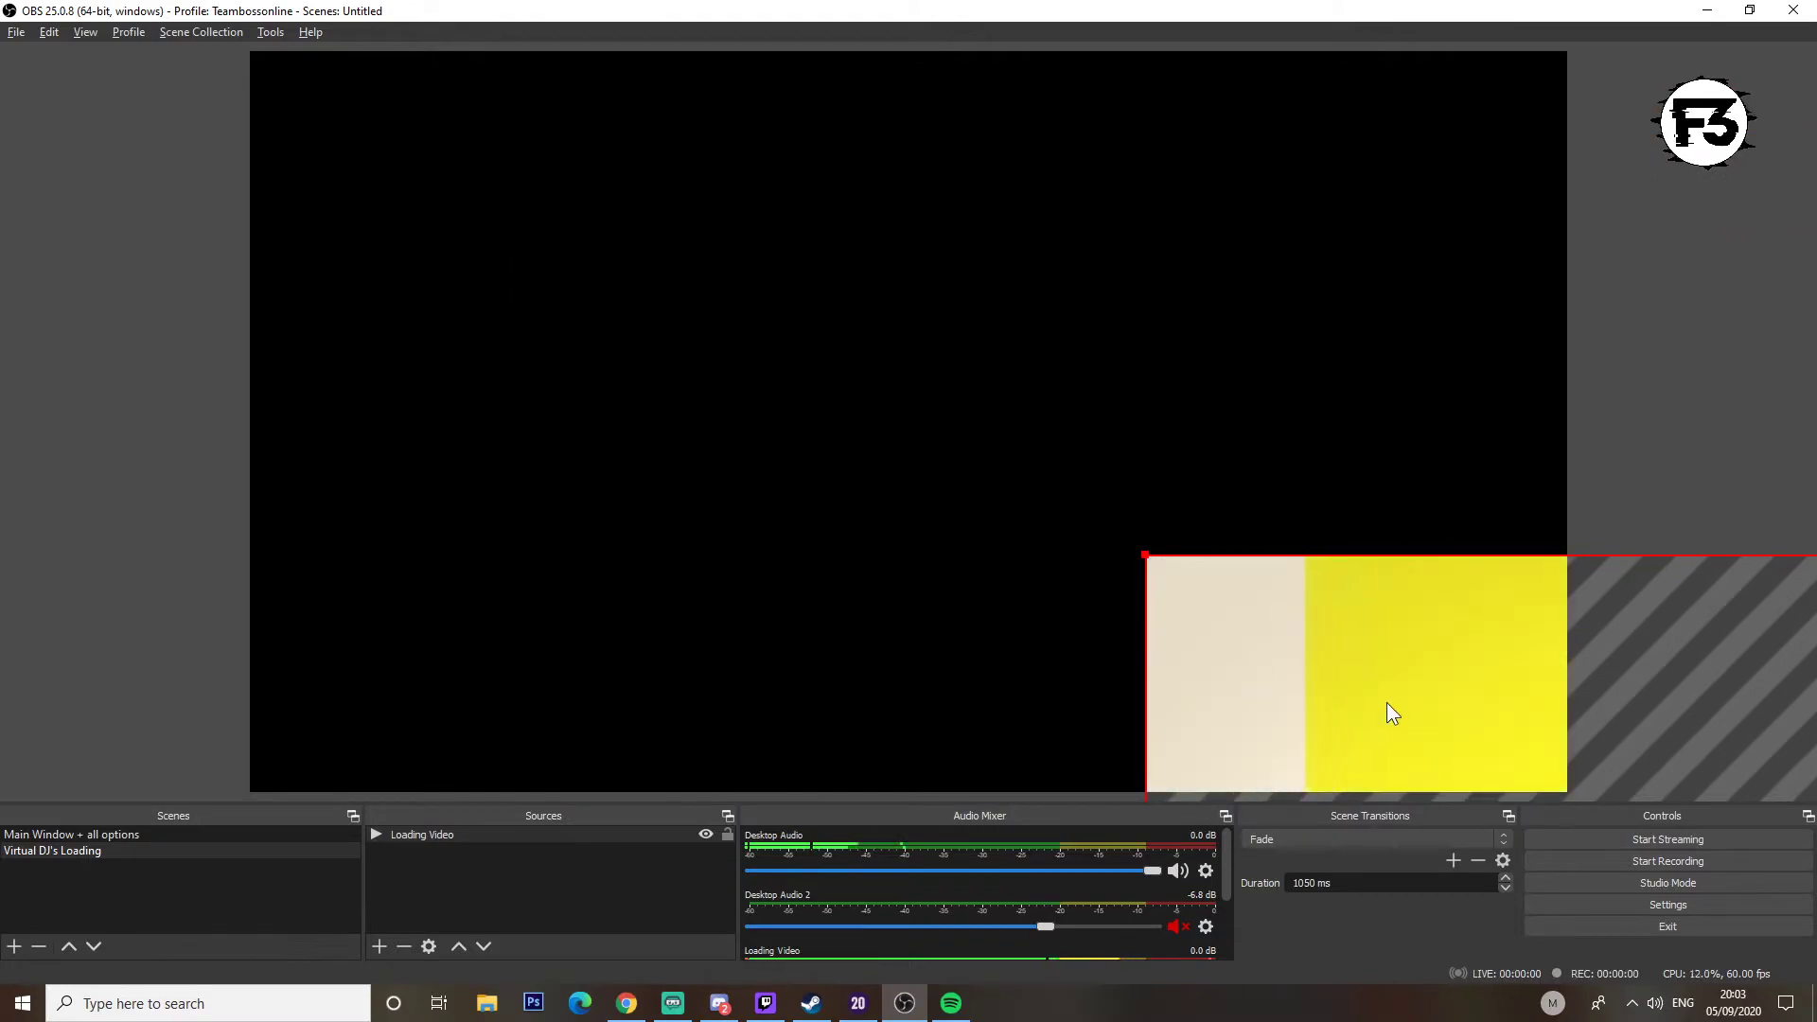
{"action": "left_click_drag", "start_coordinate": [1440, 723], "coordinate": [629, 283]}
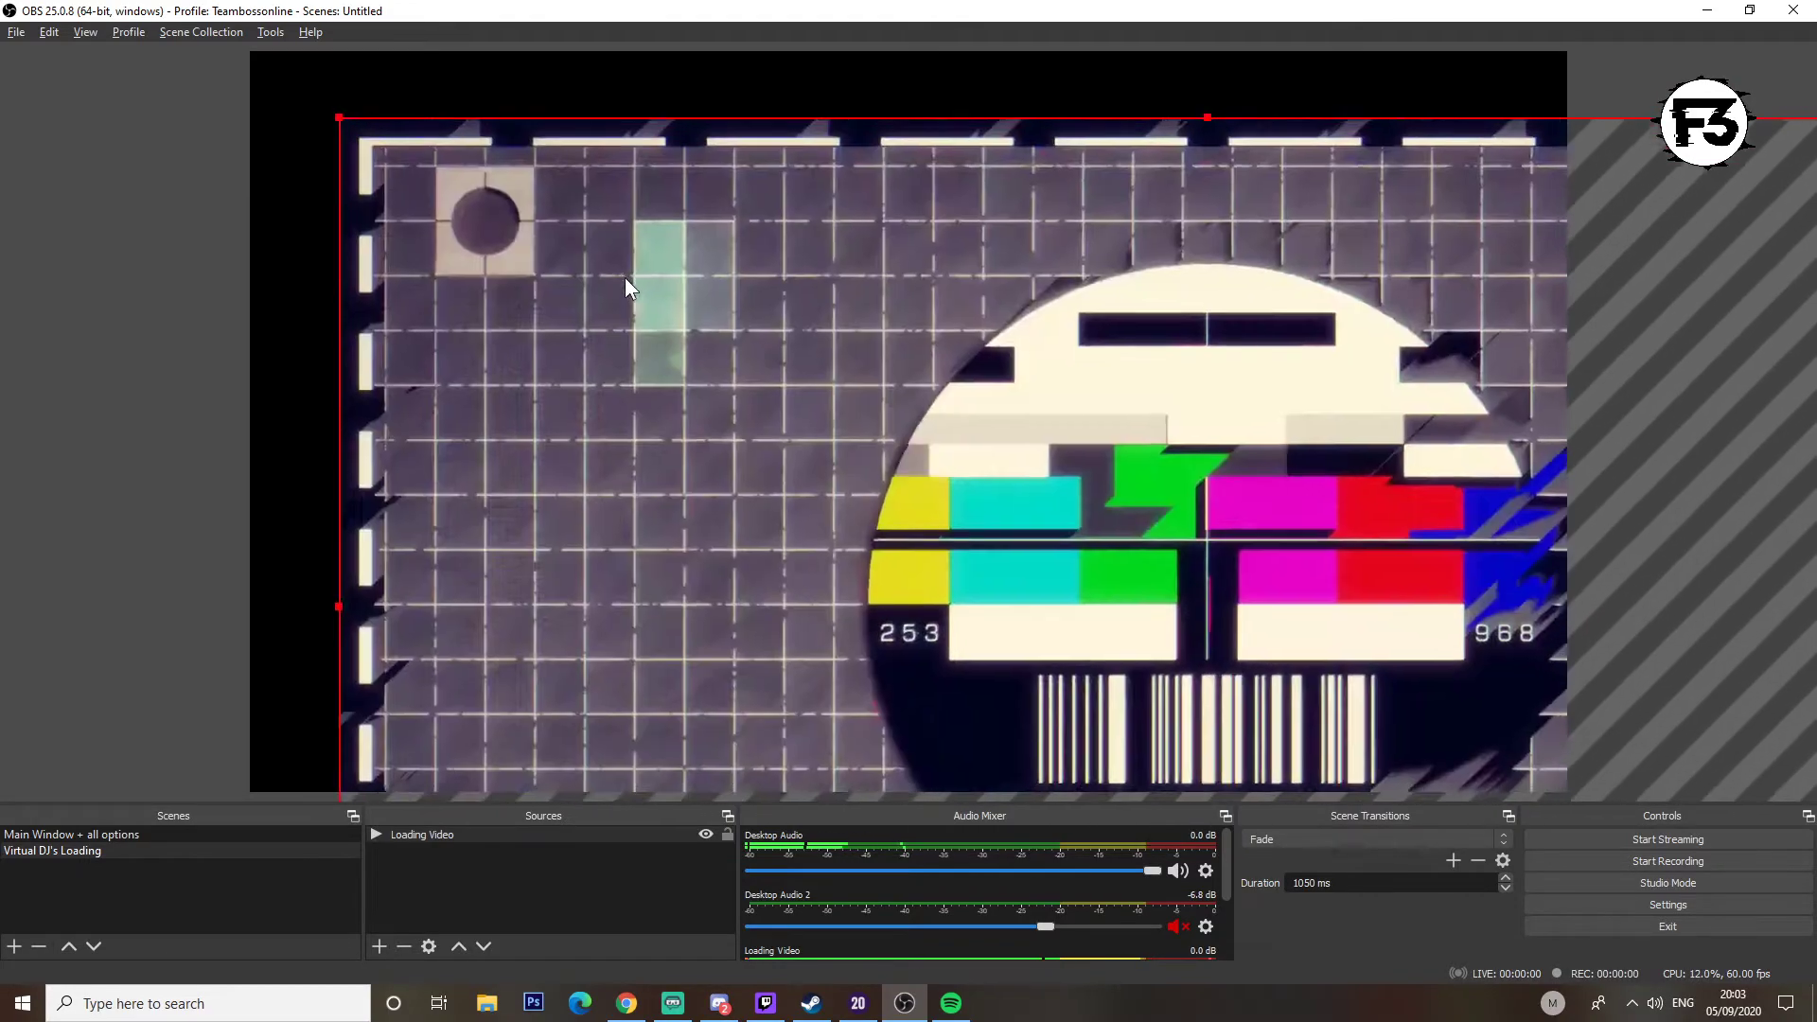
{"action": "left_click_drag", "start_coordinate": [355, 130], "coordinate": [965, 483]}
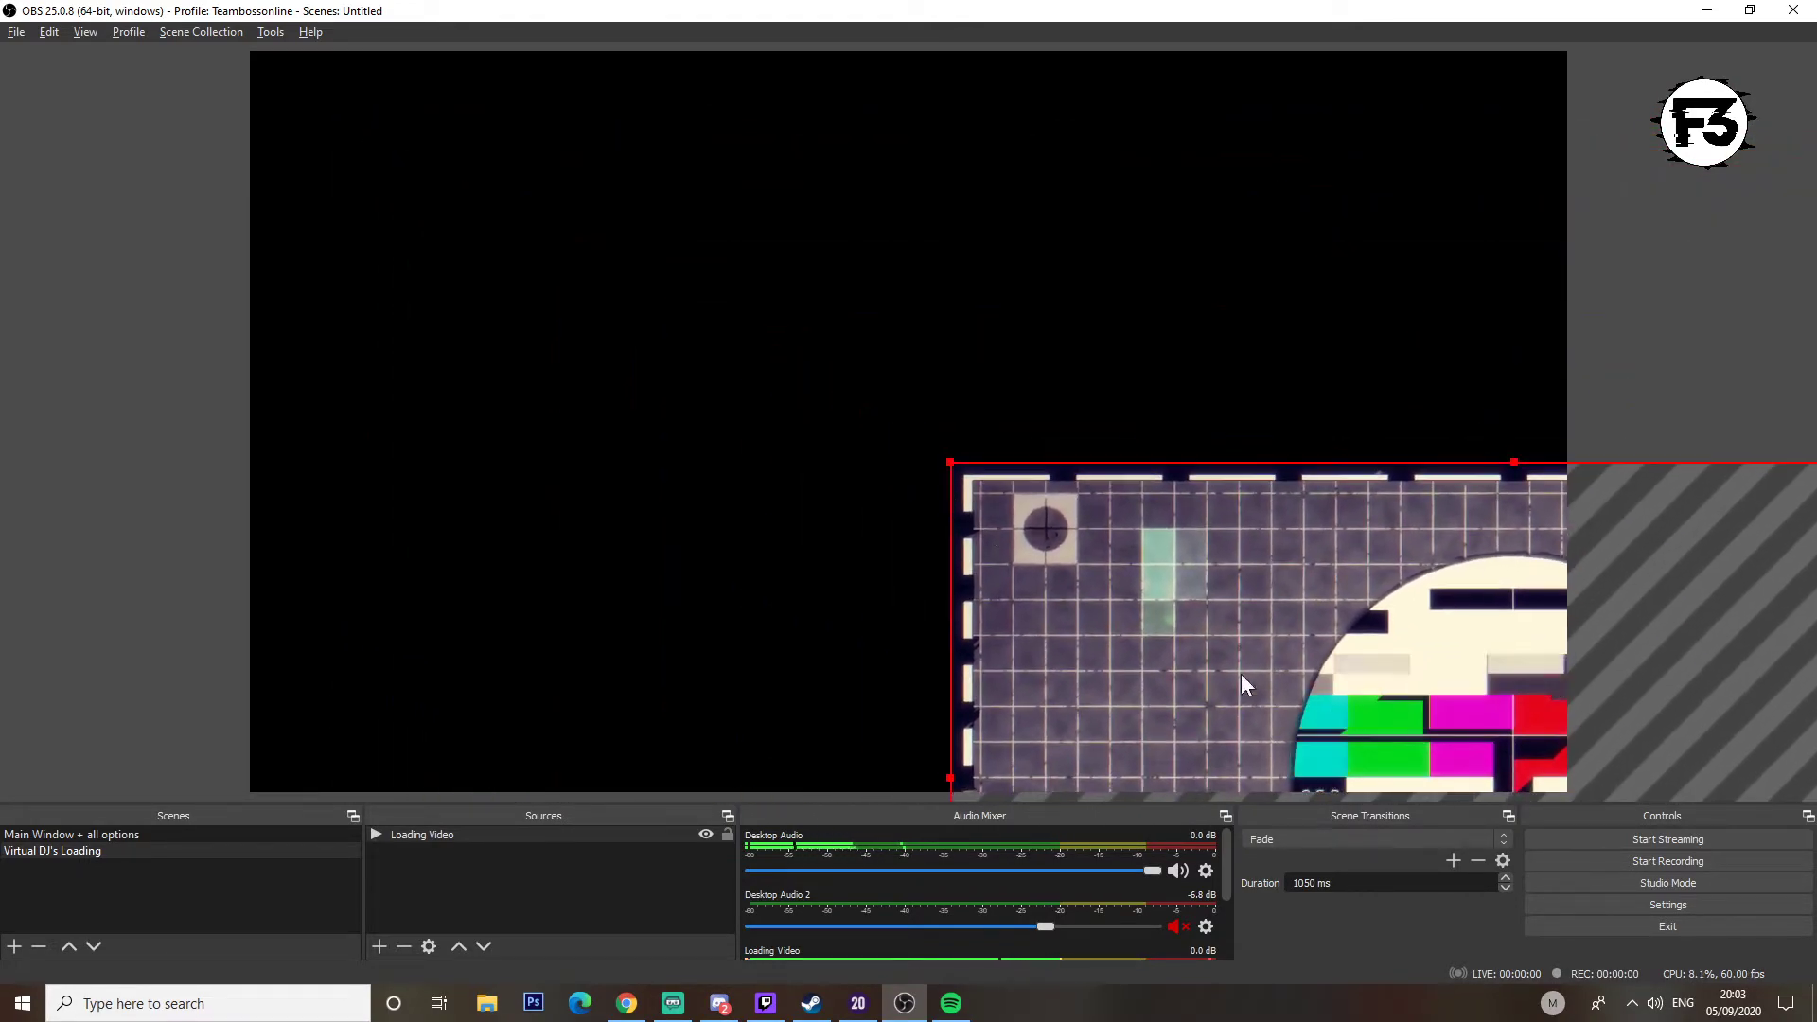
{"action": "left_click_drag", "start_coordinate": [1241, 673], "coordinate": [740, 323]}
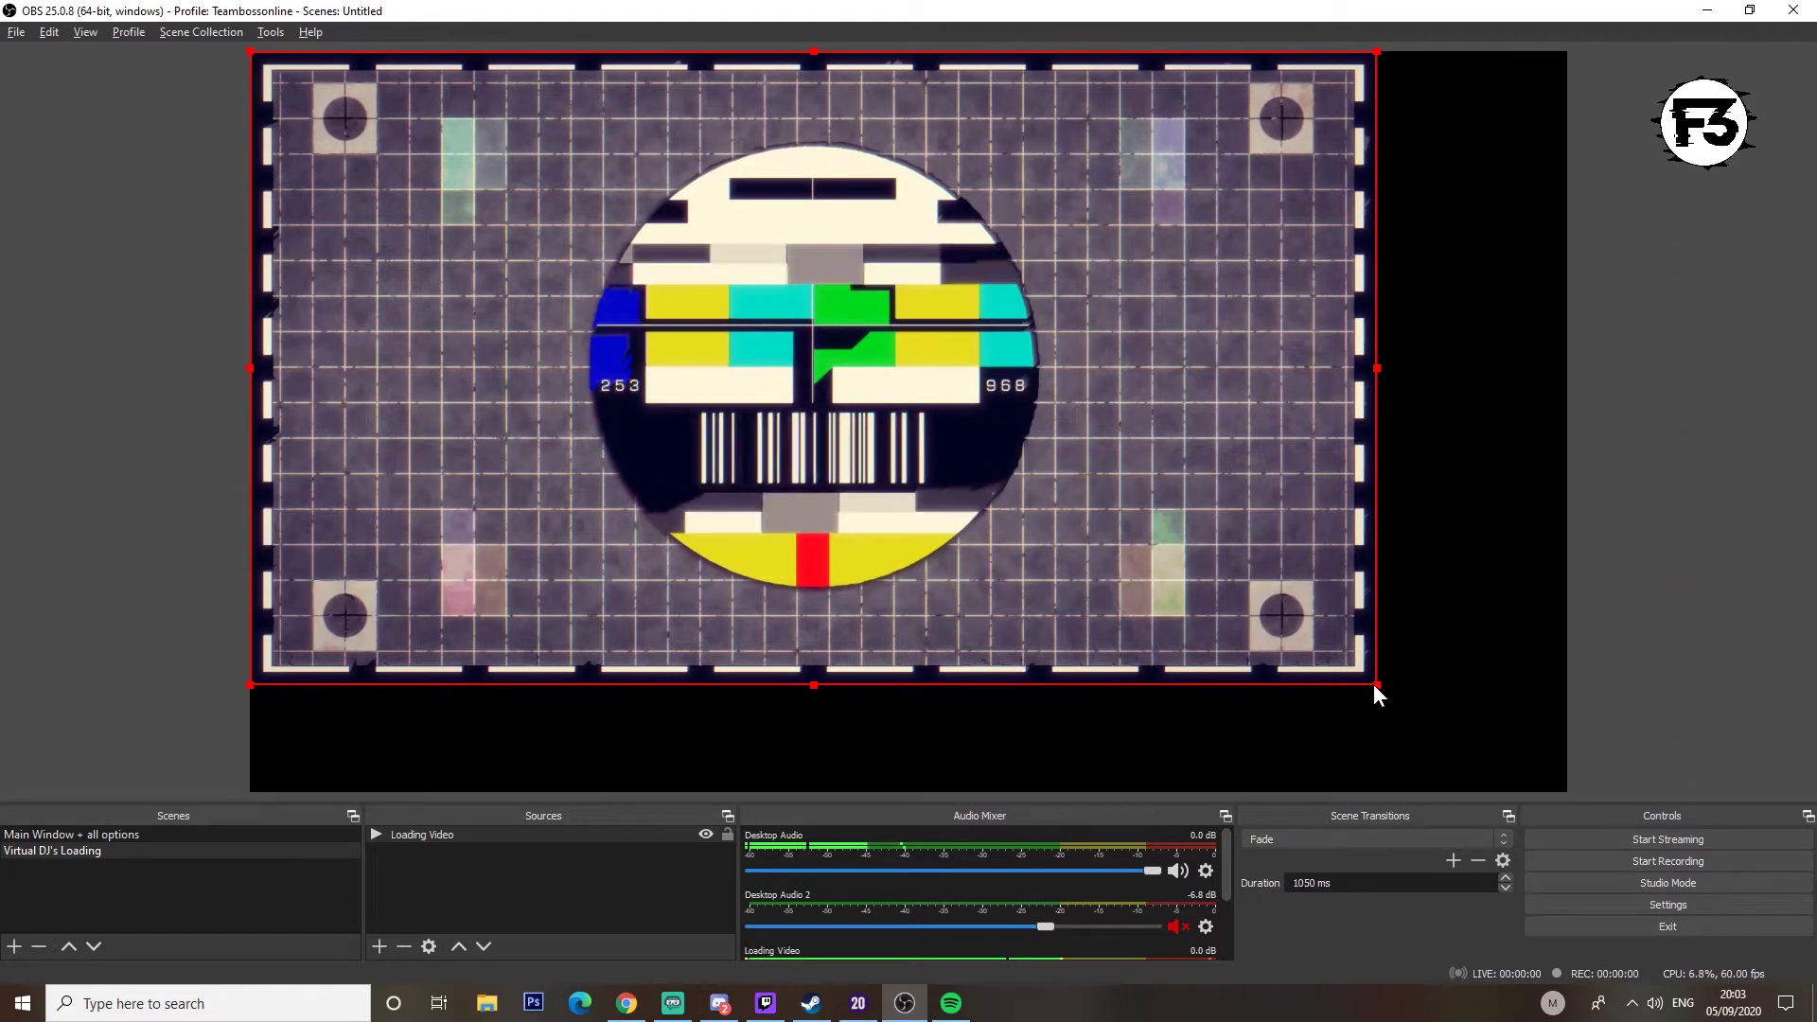
{"action": "left_click_drag", "start_coordinate": [1377, 684], "coordinate": [1546, 789]}
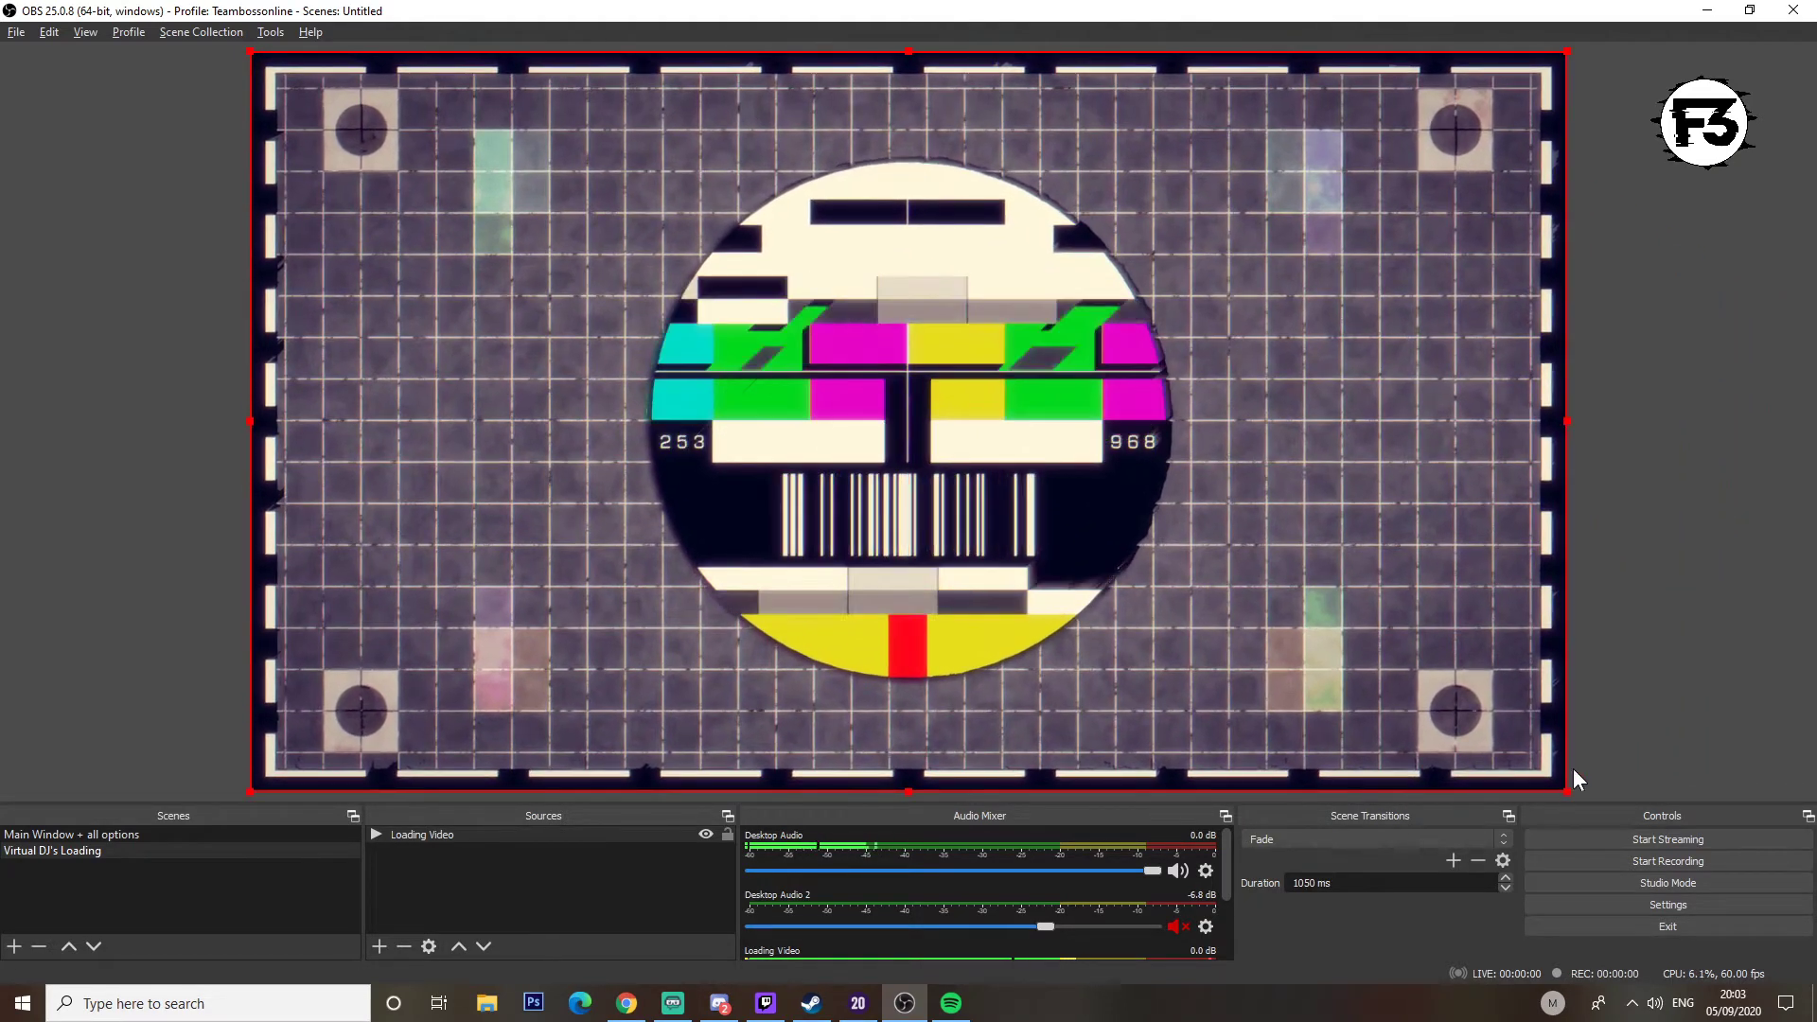
Step: Lock the Loading Video source against changes
{"action": "left_click", "coordinate": [1642, 608]}
{"action": "left_click", "coordinate": [808, 350]}
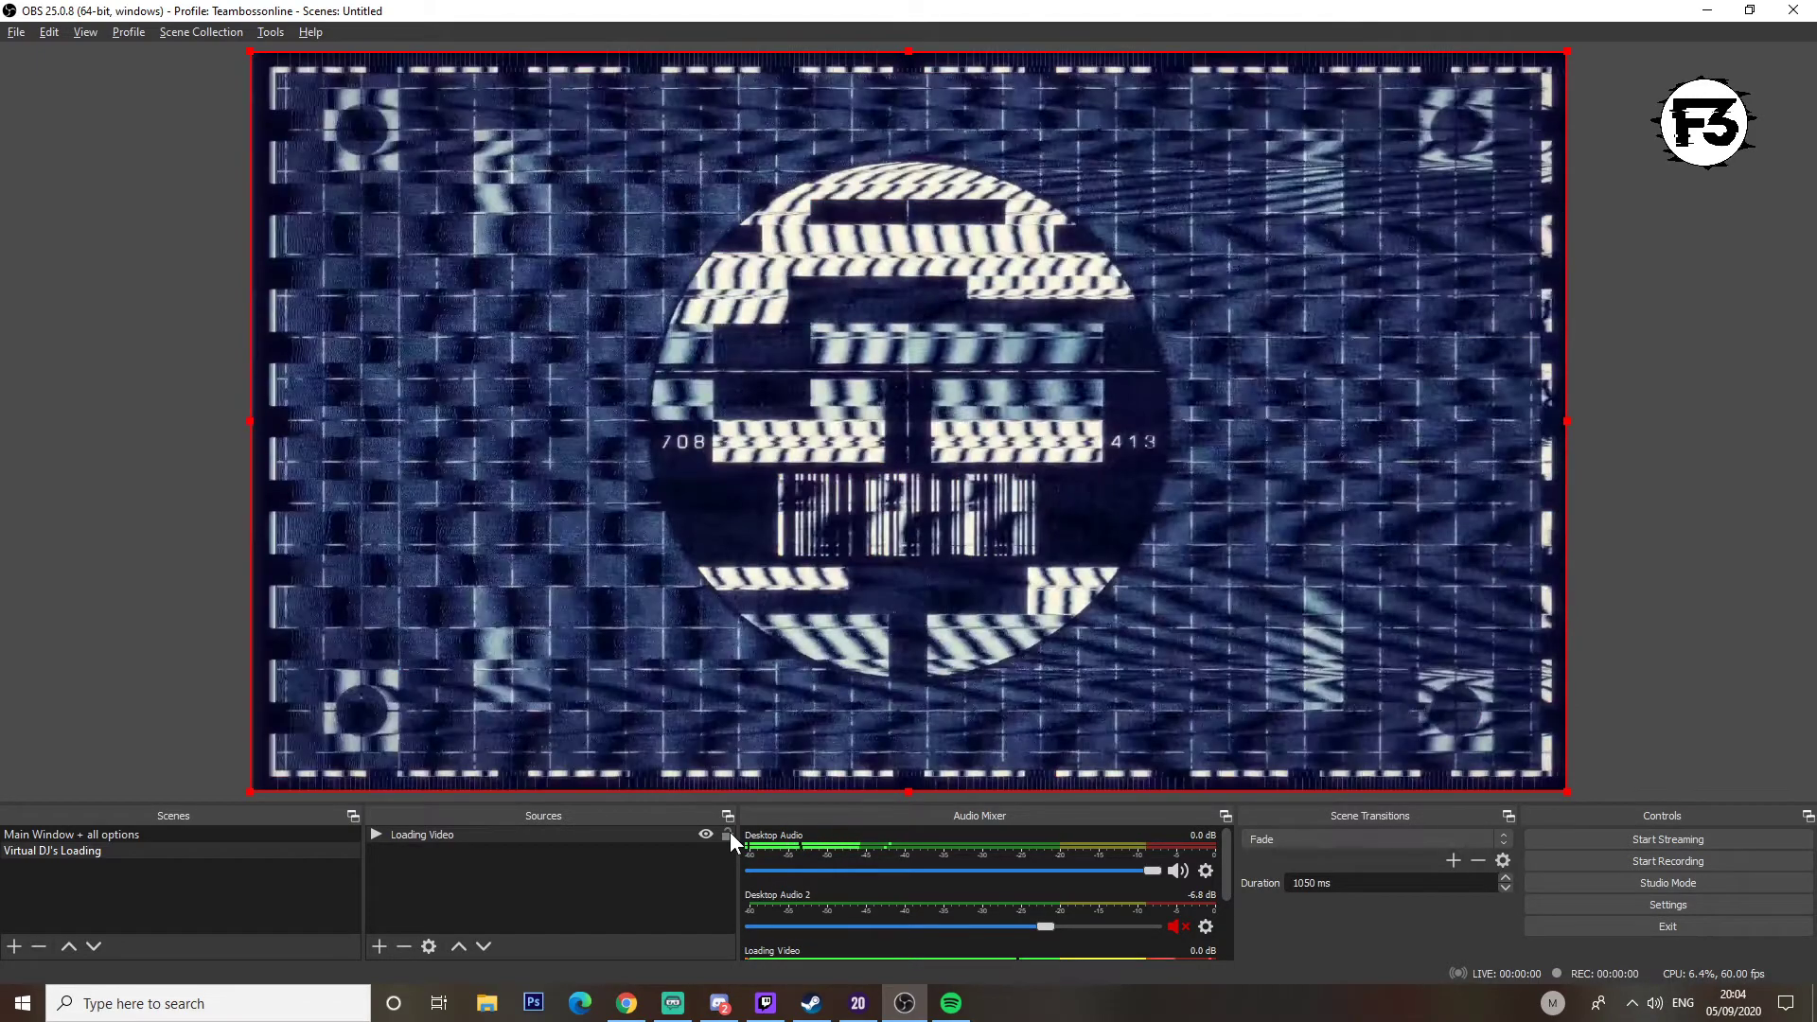
{"action": "left_click", "coordinate": [727, 834]}
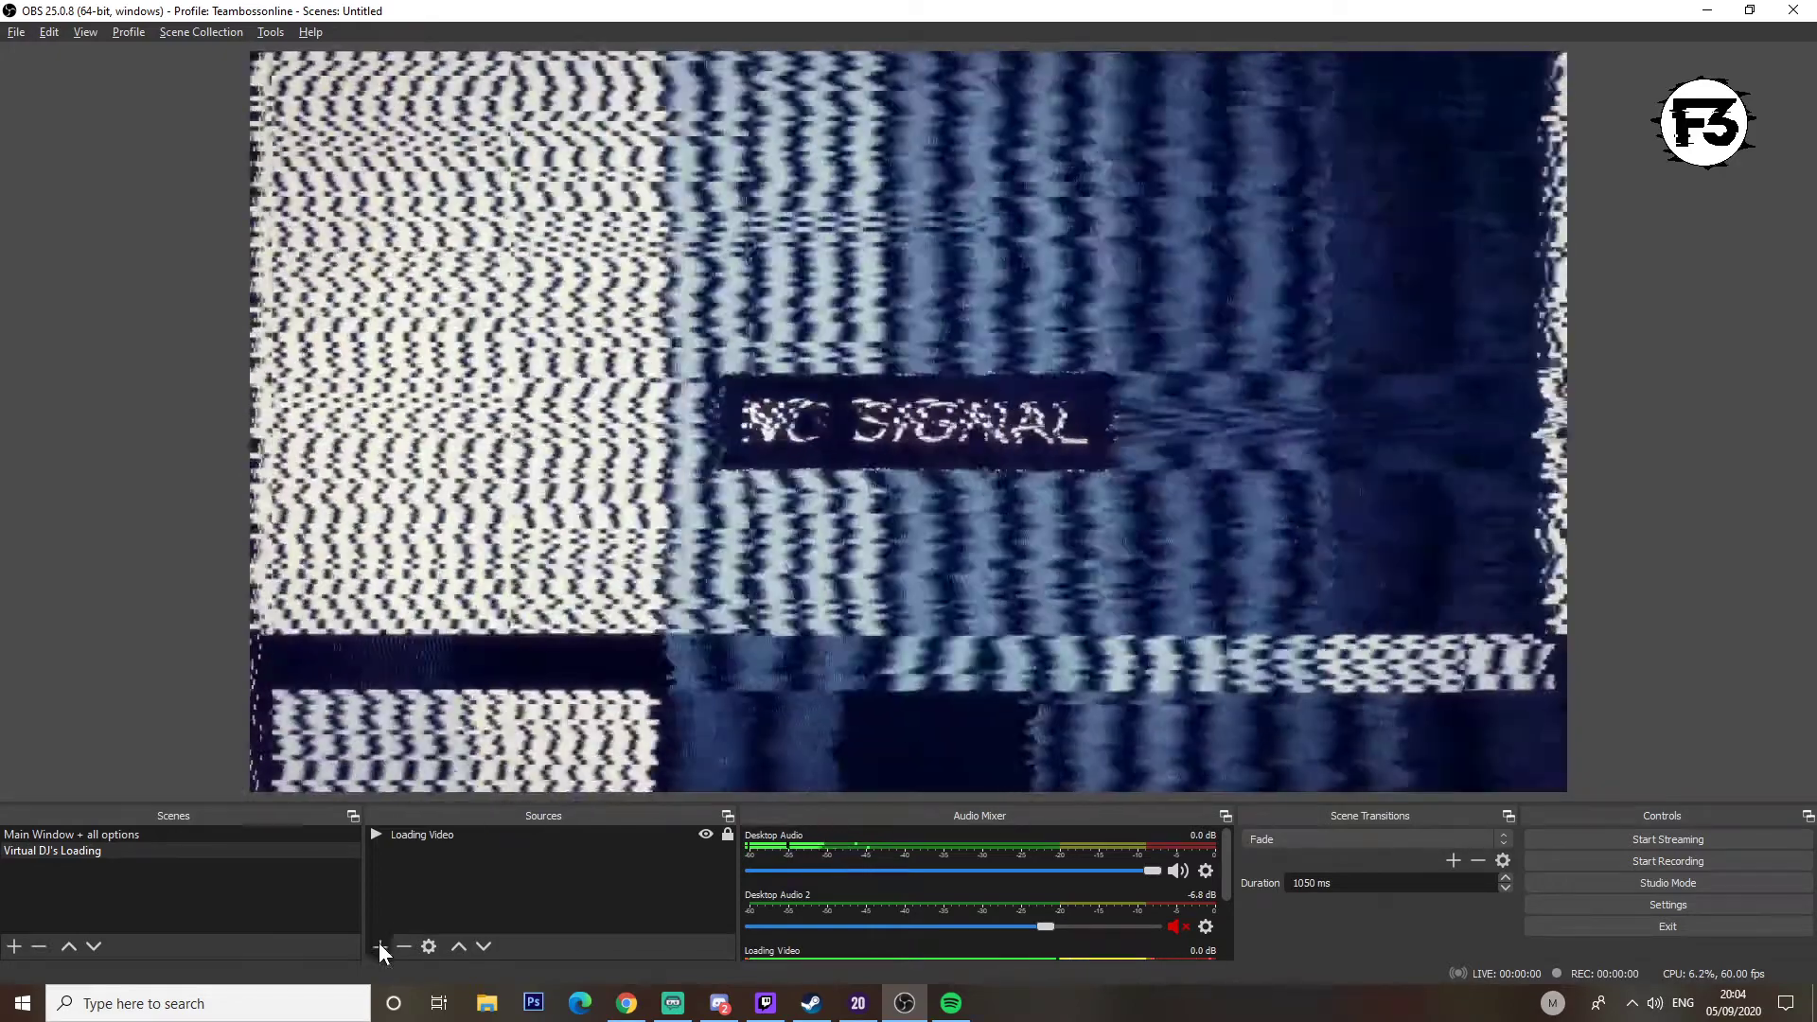
Step: Add a new Text (GDI+) source named "Loading Text" to the scene
{"action": "left_click", "coordinate": [380, 946]}
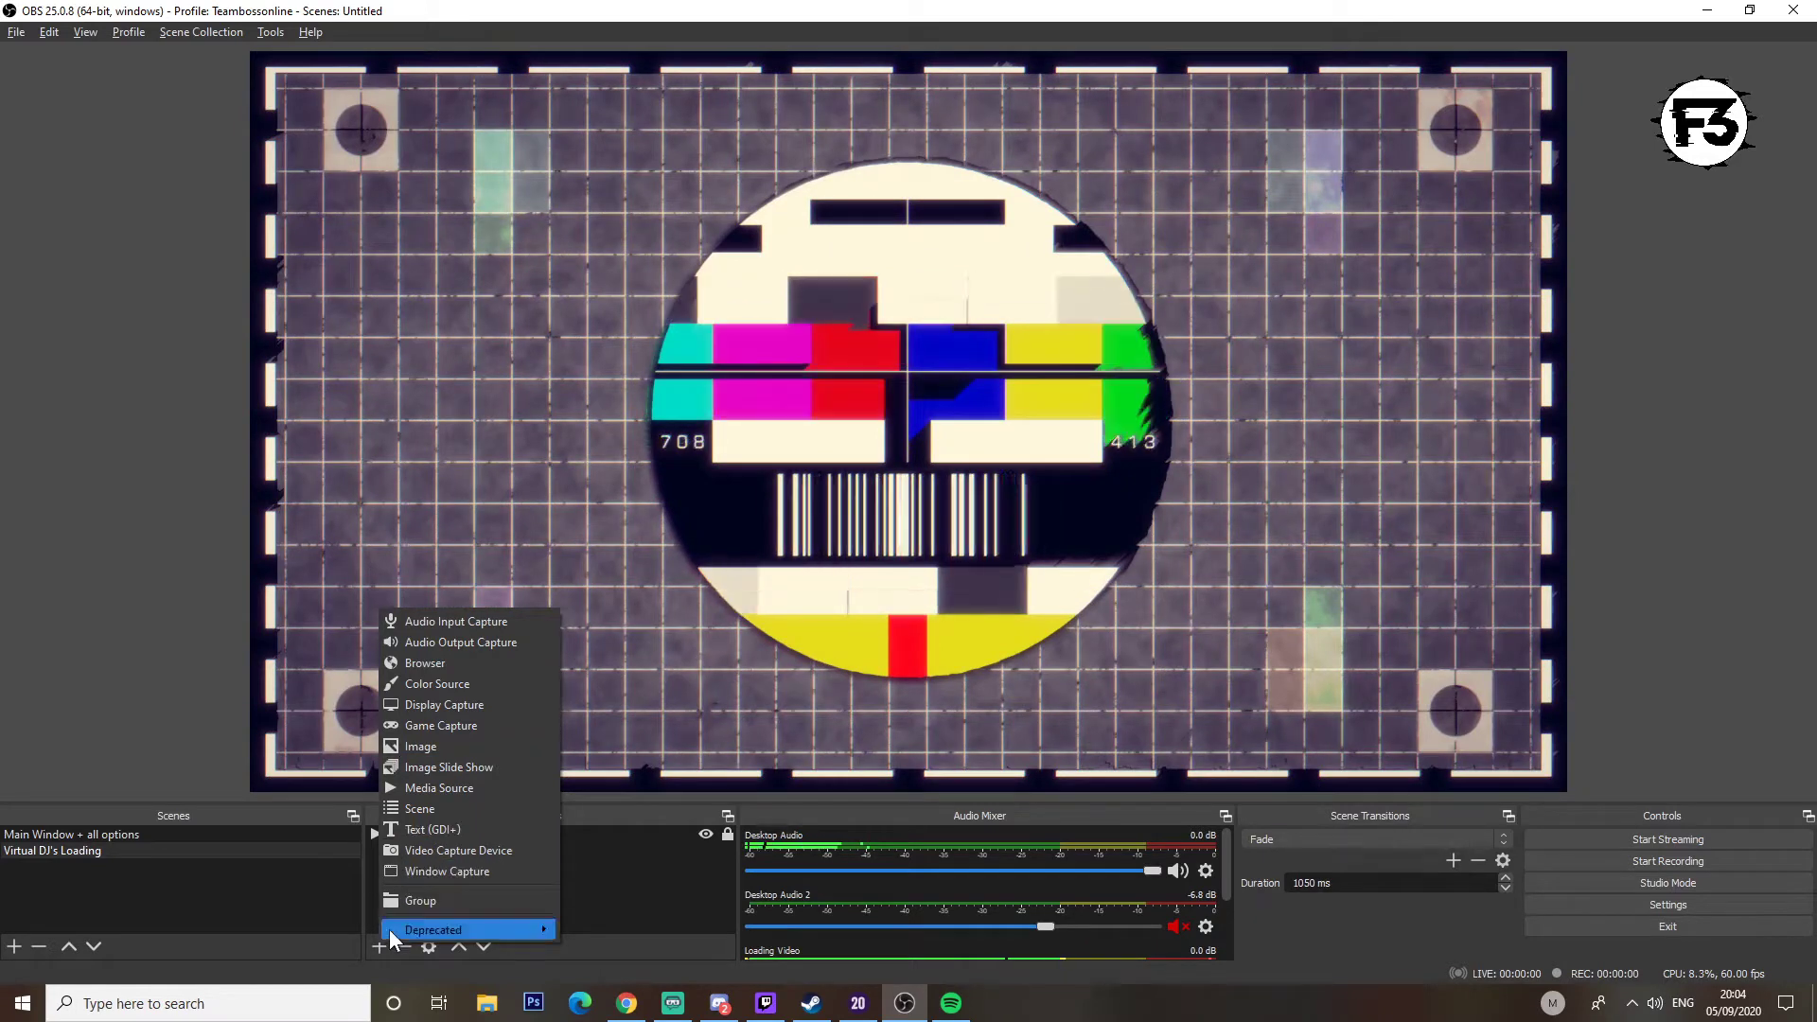
{"action": "left_click", "coordinate": [531, 961]}
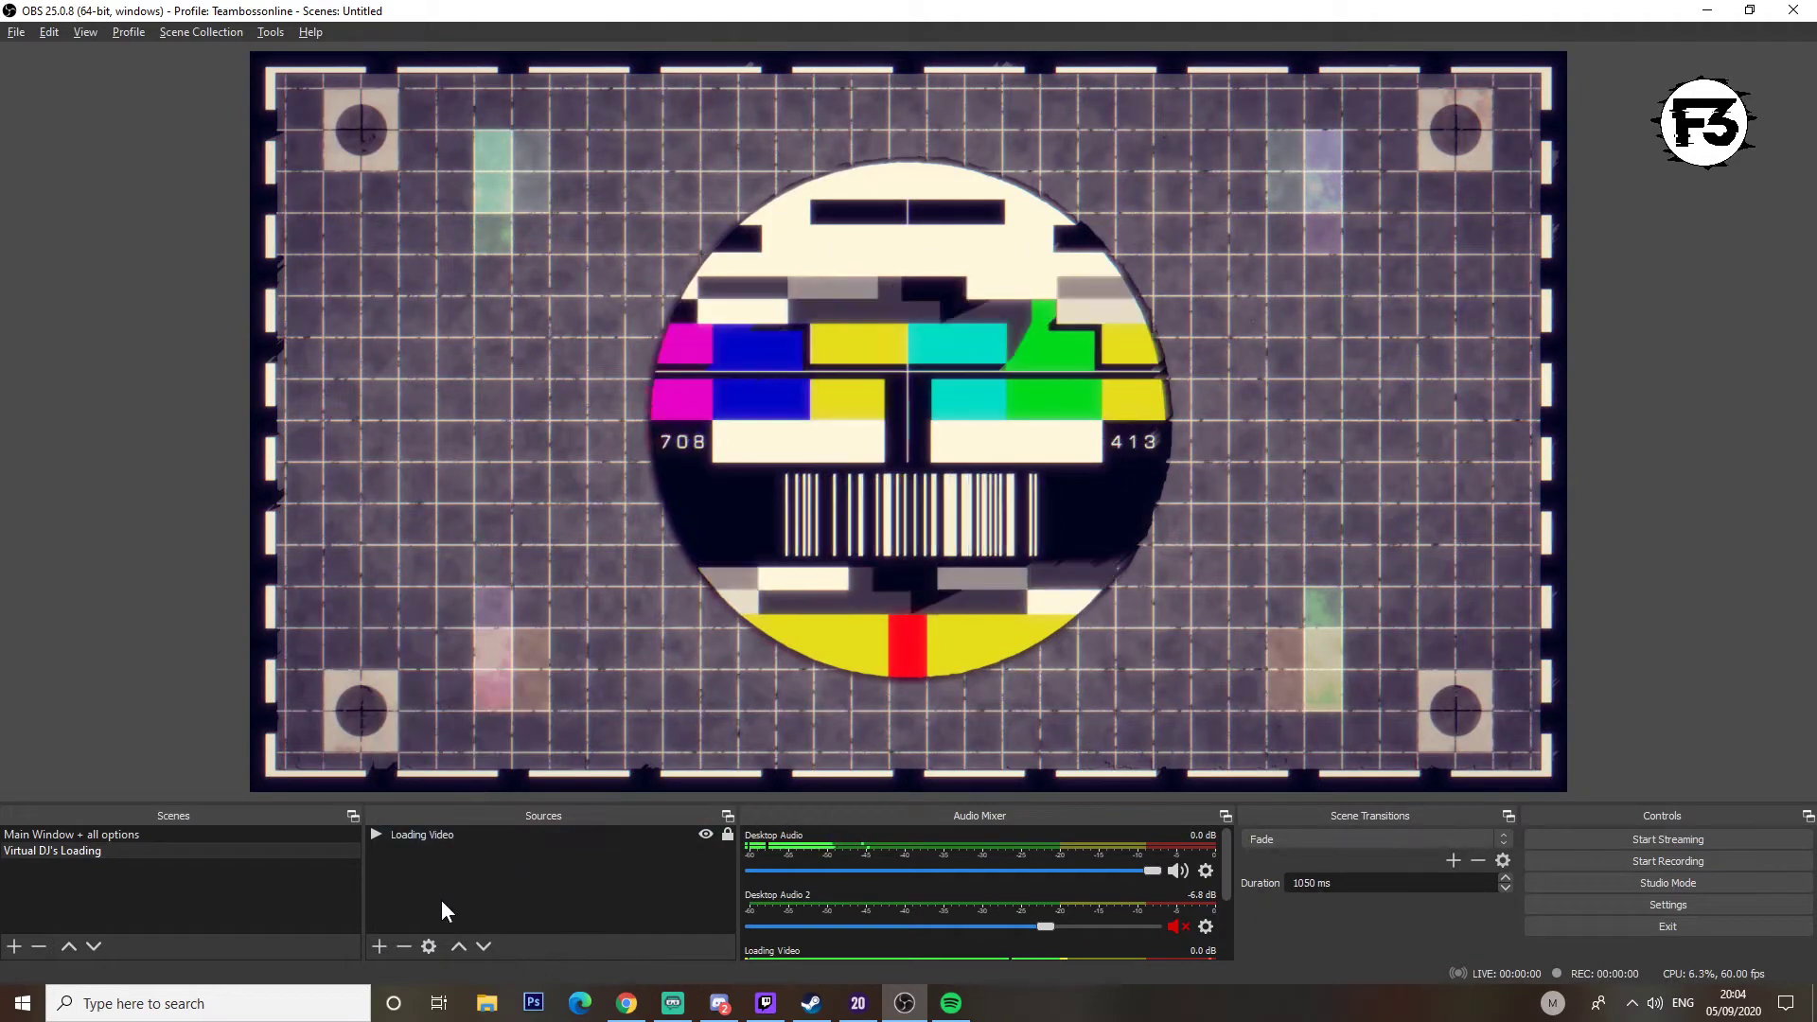
{"action": "left_click", "coordinate": [379, 946]}
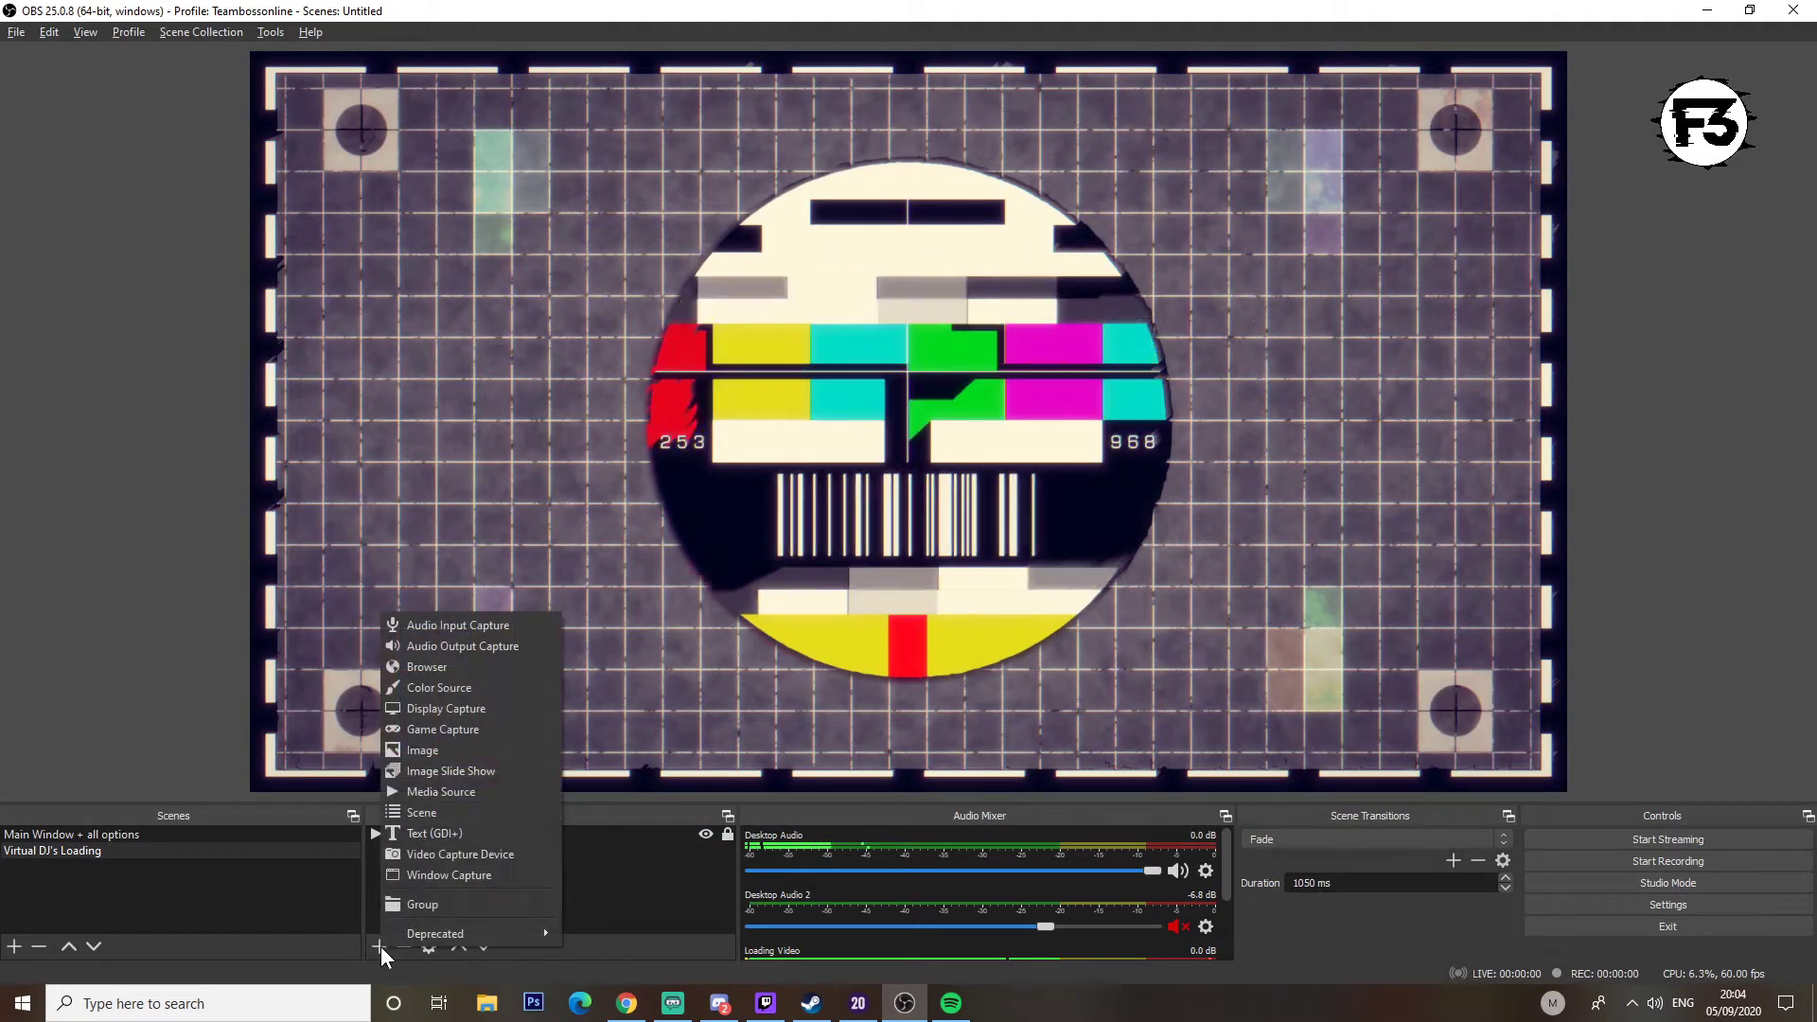
{"action": "left_click", "coordinate": [428, 836]}
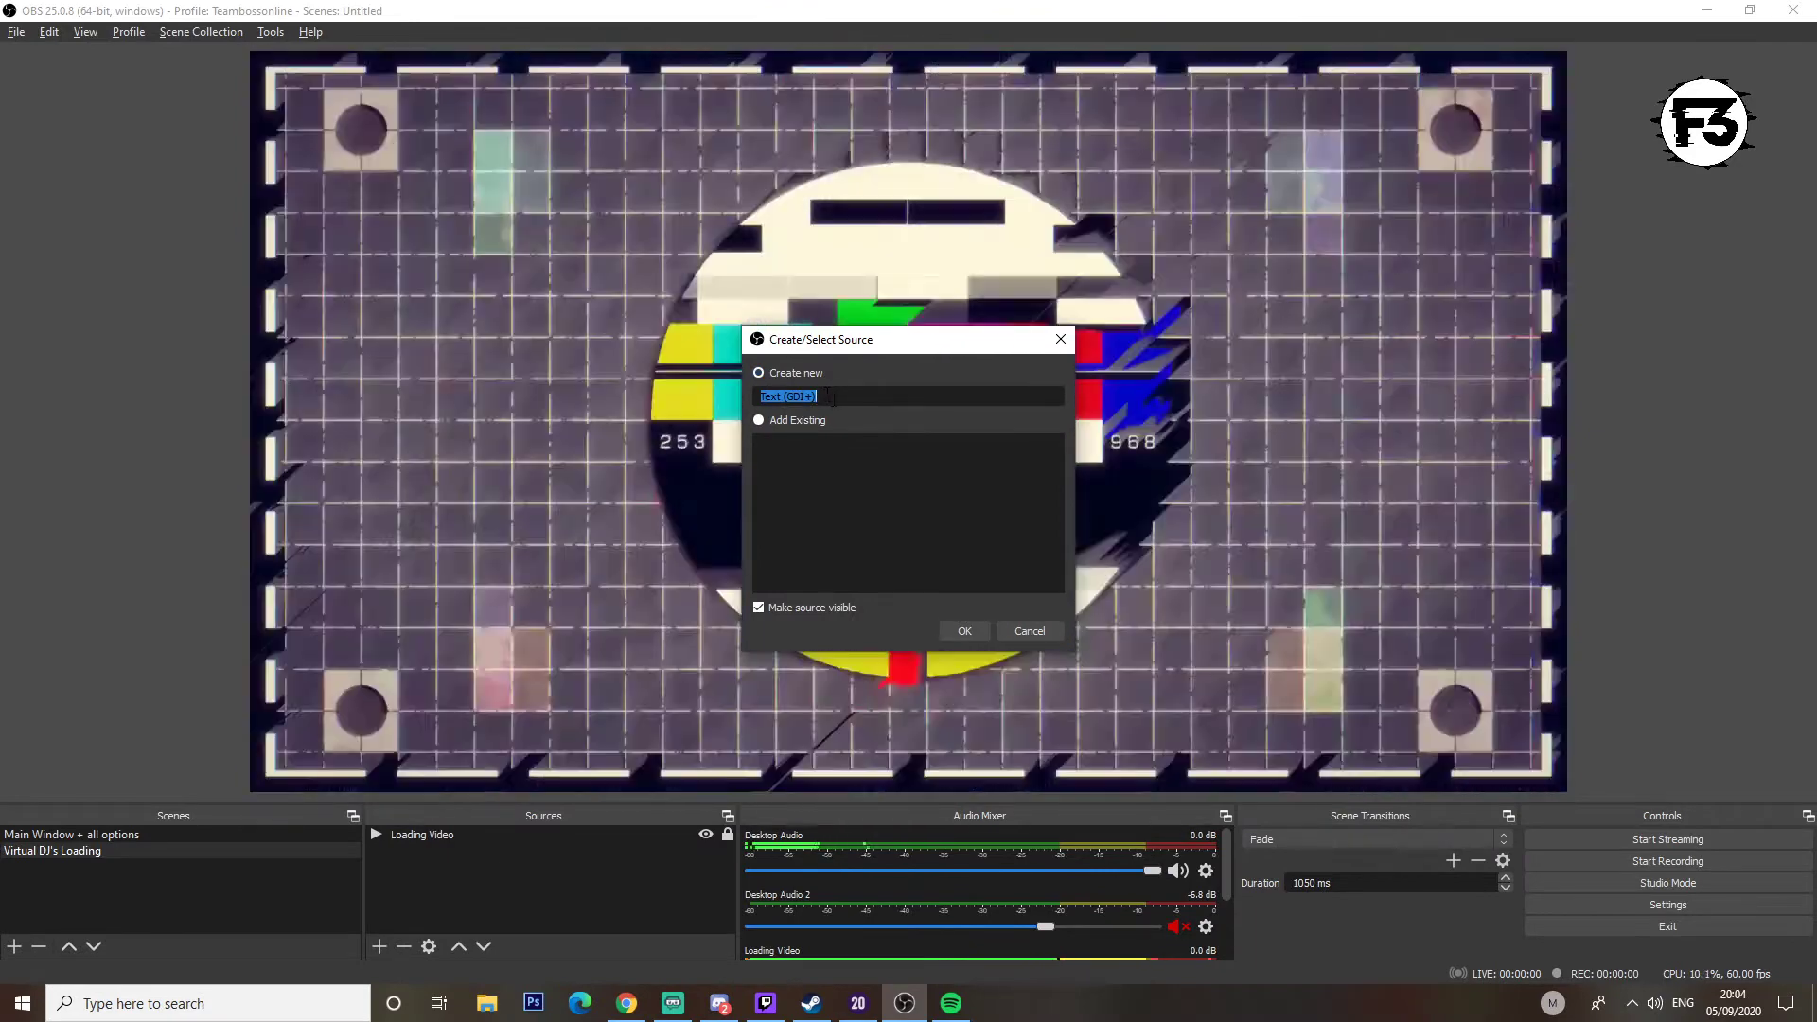
{"action": "type", "text": "Loading "}
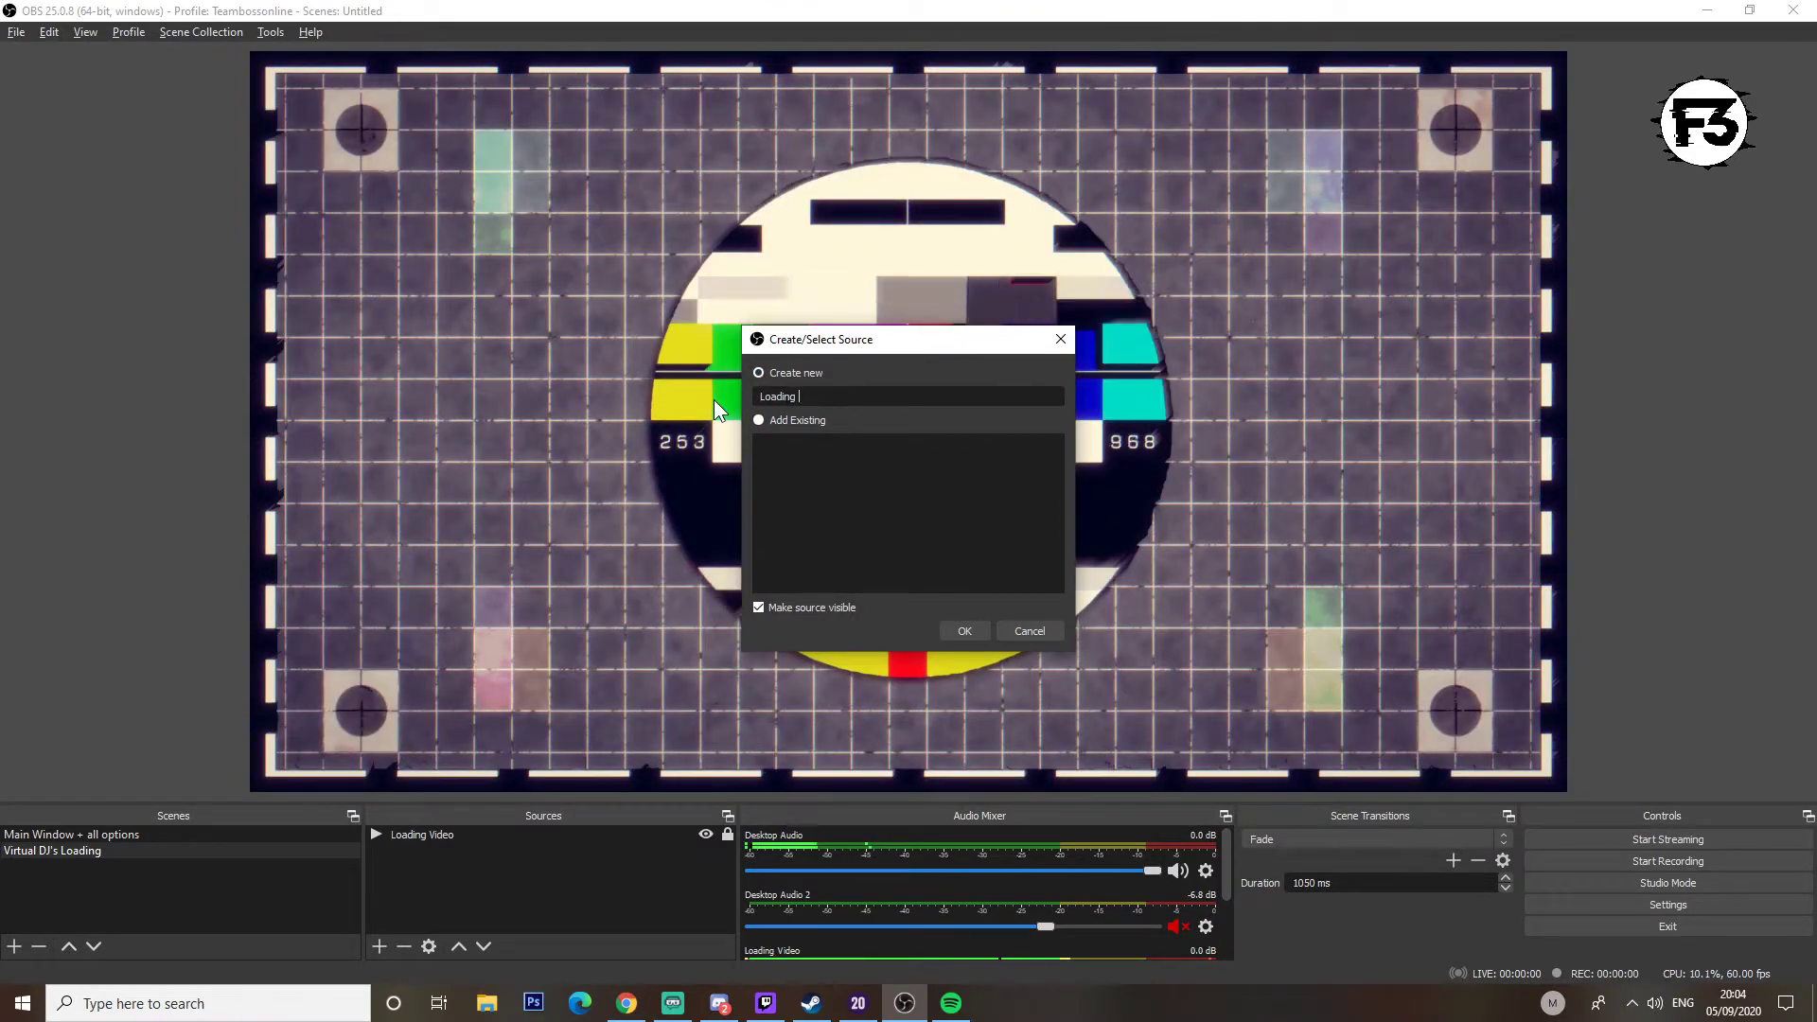
{"action": "type", "text": "Text"}
{"action": "left_click", "coordinate": [960, 629]}
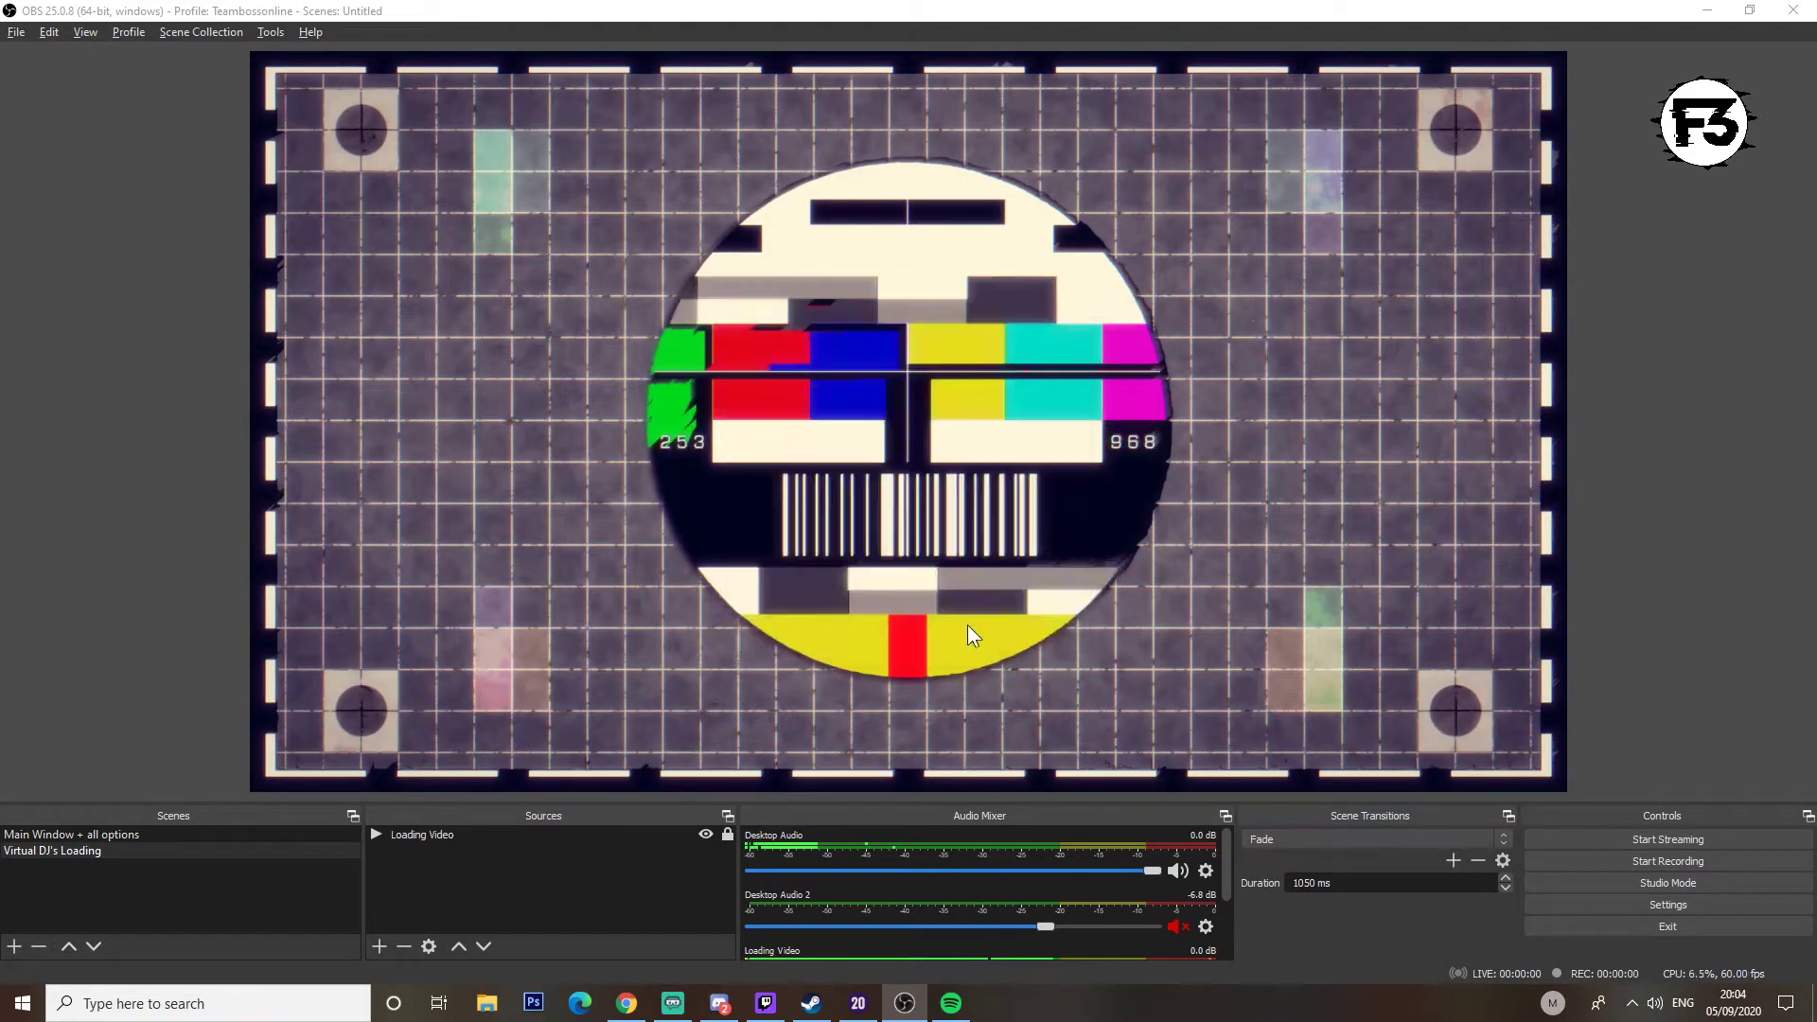
Step: Set the Loading Text source's font to Berlin Sans FB Demi Bold and its text to "LOADING SCREEN"
{"action": "left_click_drag", "start_coordinate": [865, 216], "coordinate": [848, 127]}
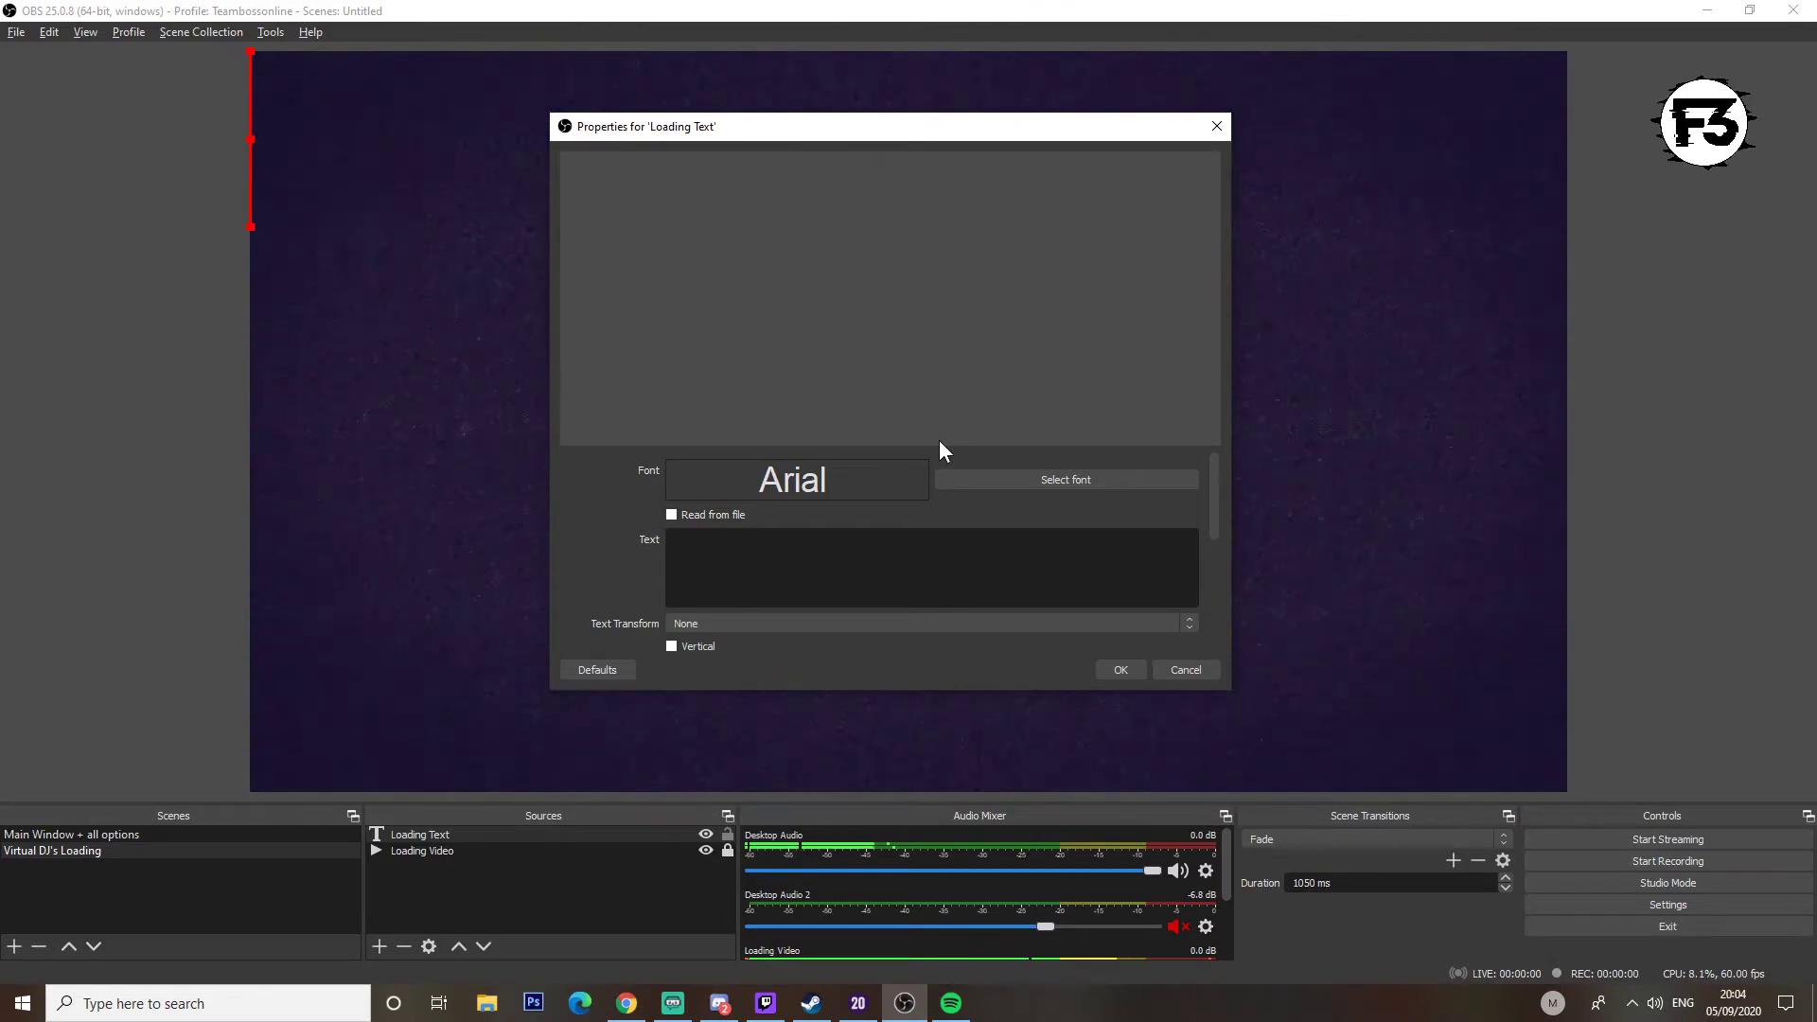
{"action": "left_click", "coordinate": [1009, 481]}
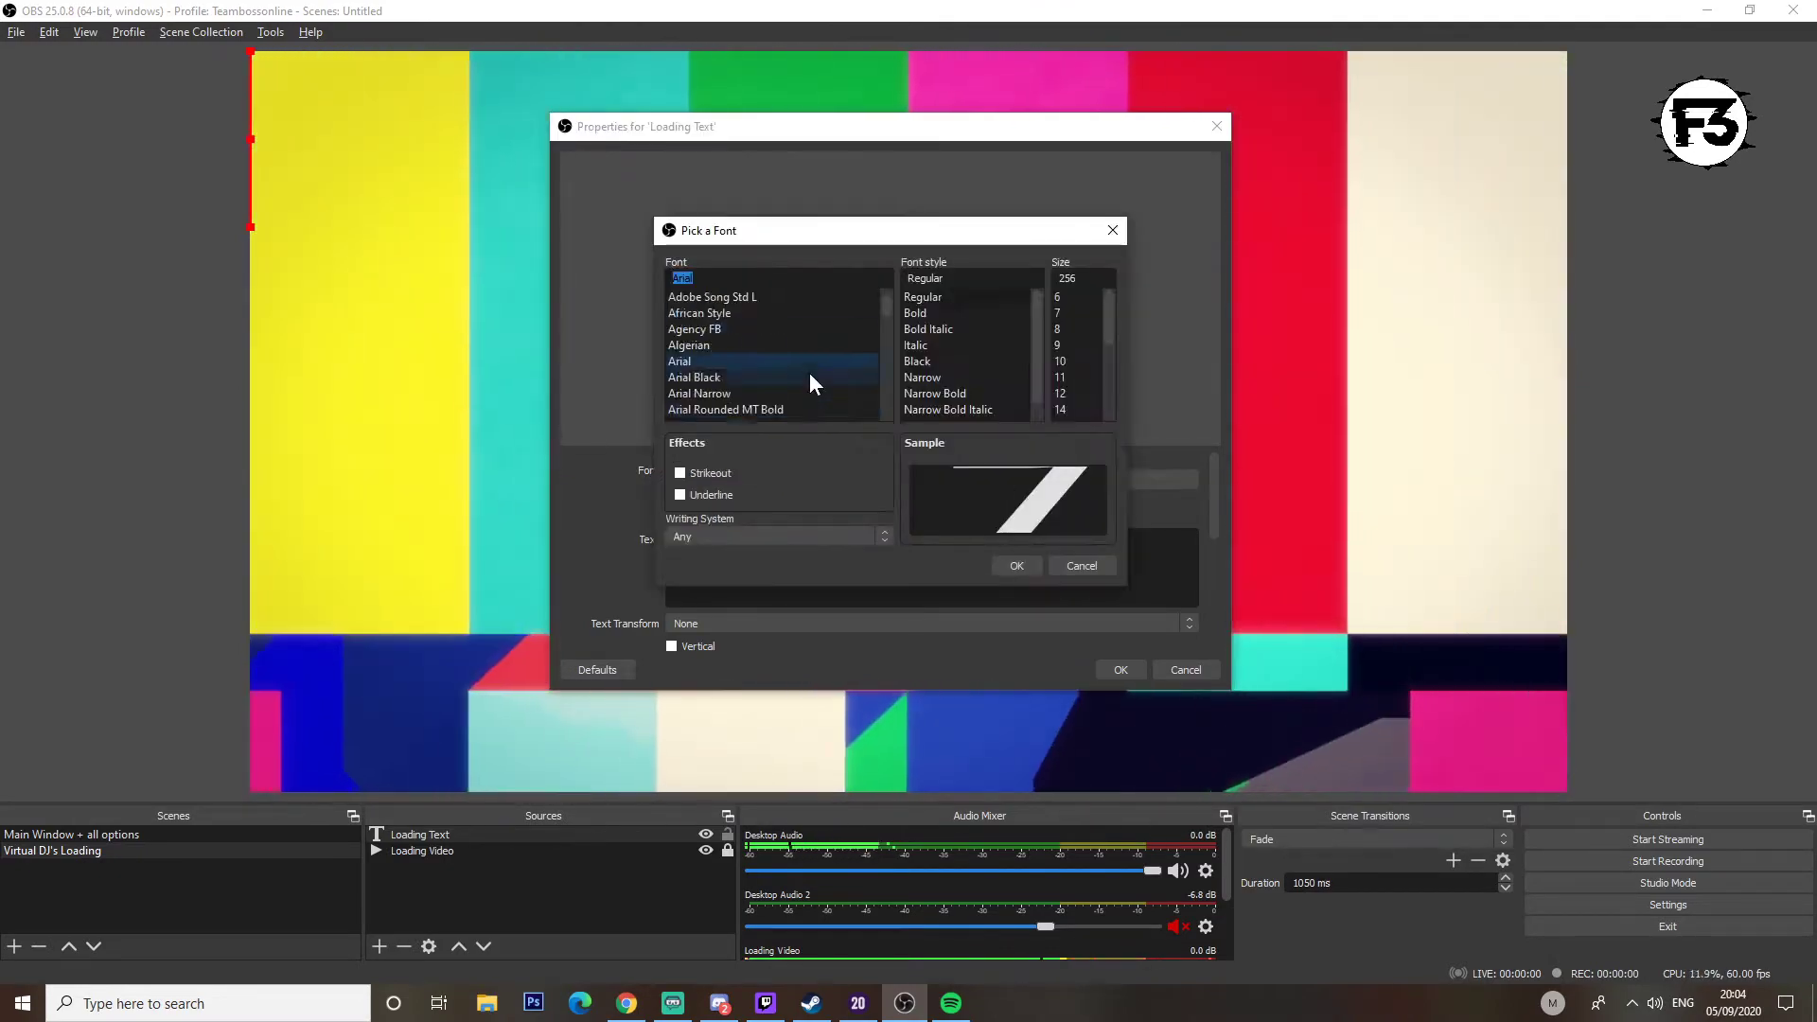
{"action": "type", "text": "be"}
{"action": "key", "text": "Down"}
{"action": "key", "text": "Down"}
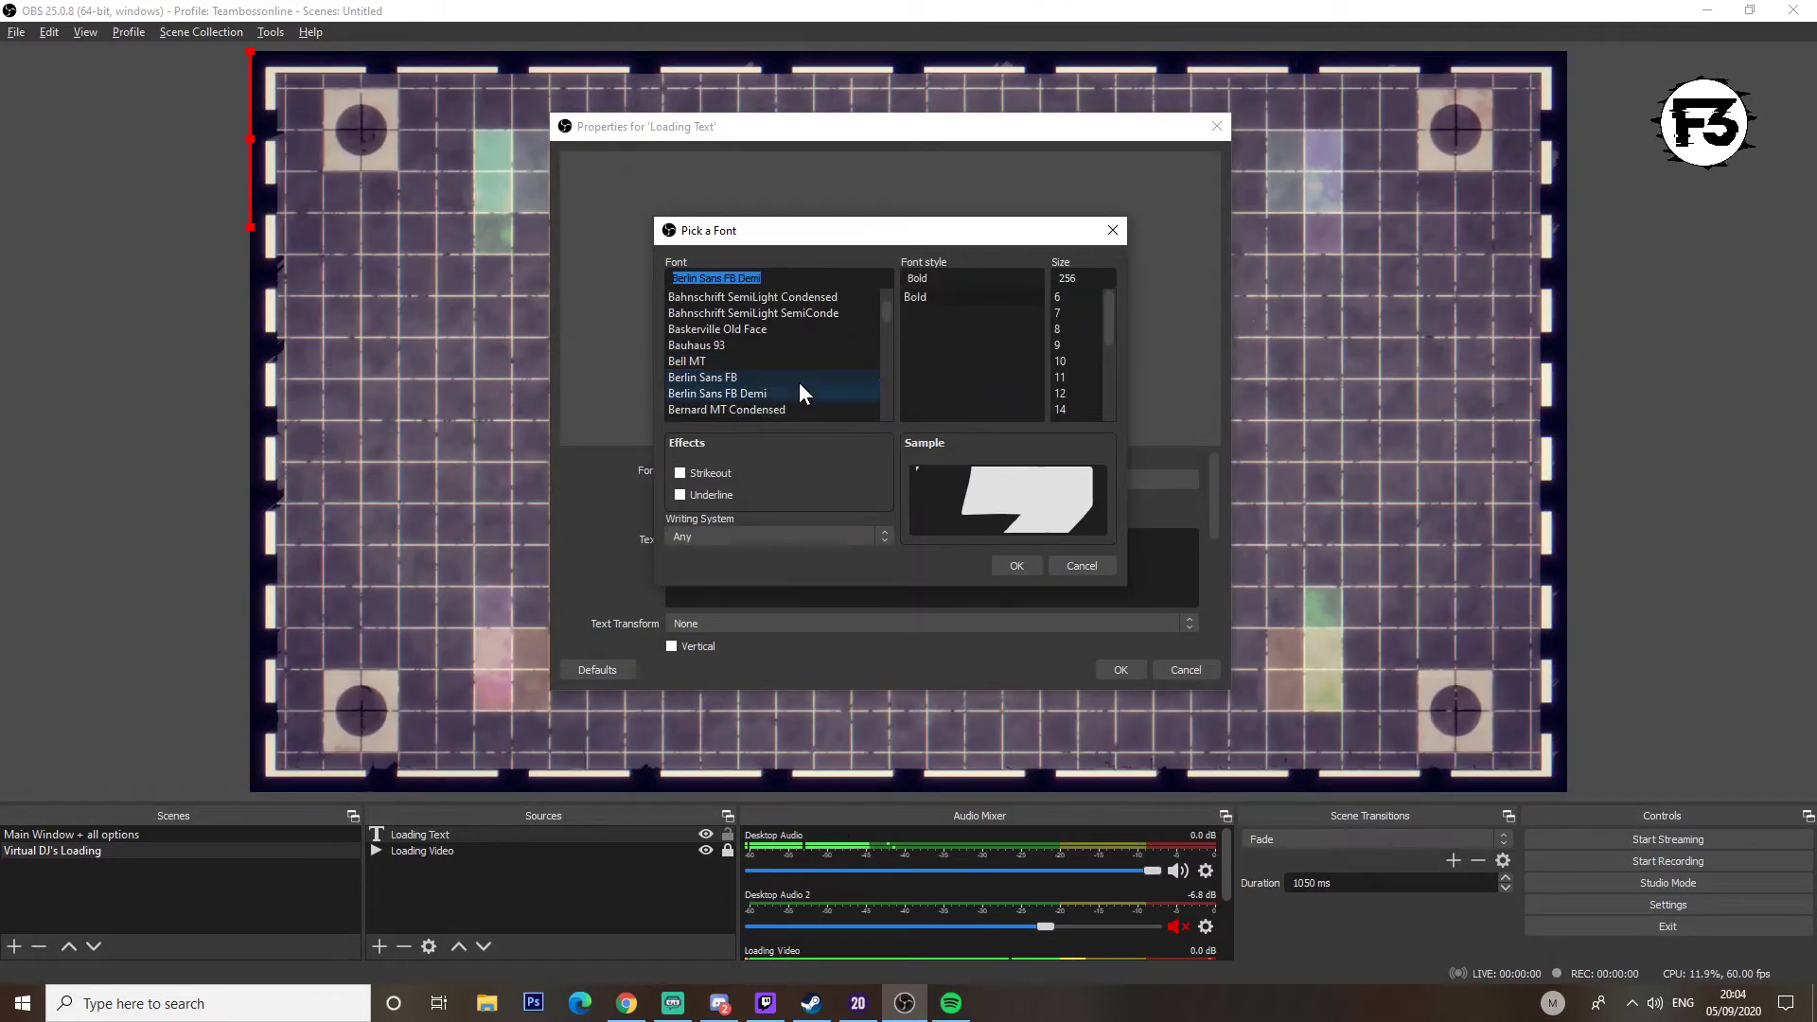
{"action": "left_click", "coordinate": [1036, 565]}
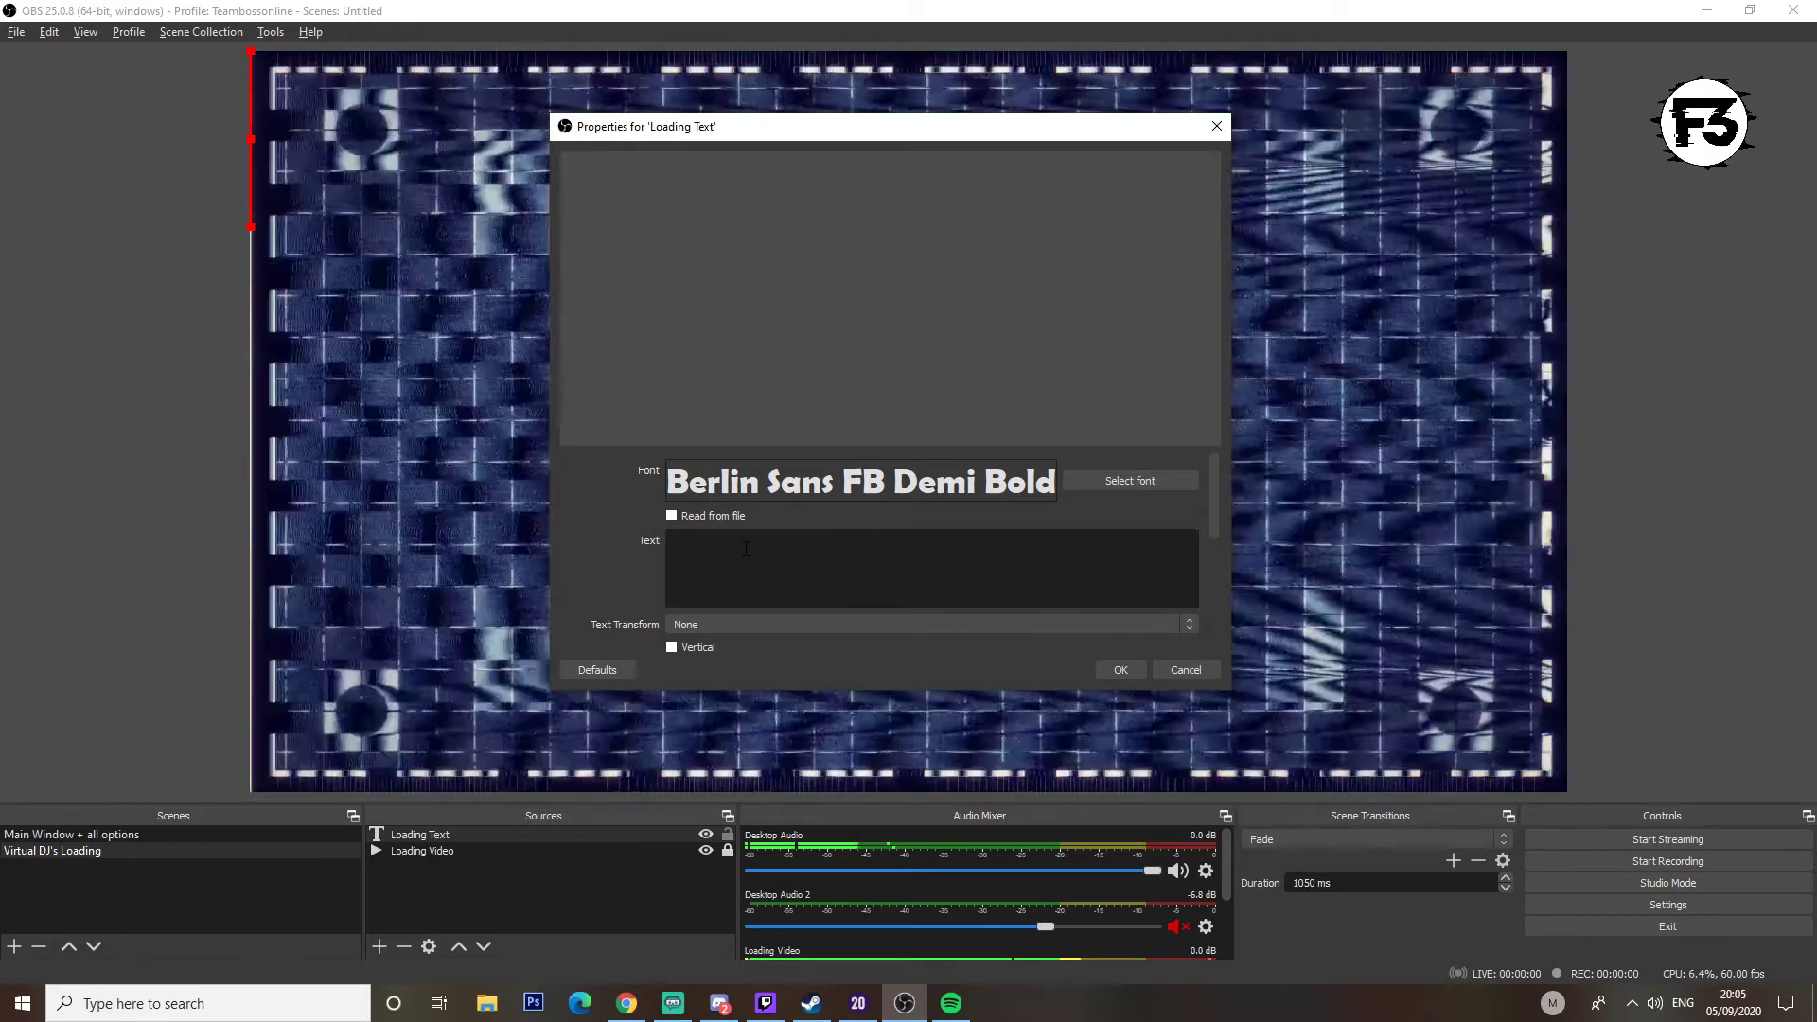
{"action": "type", "text": "LOADING SCREEN"}
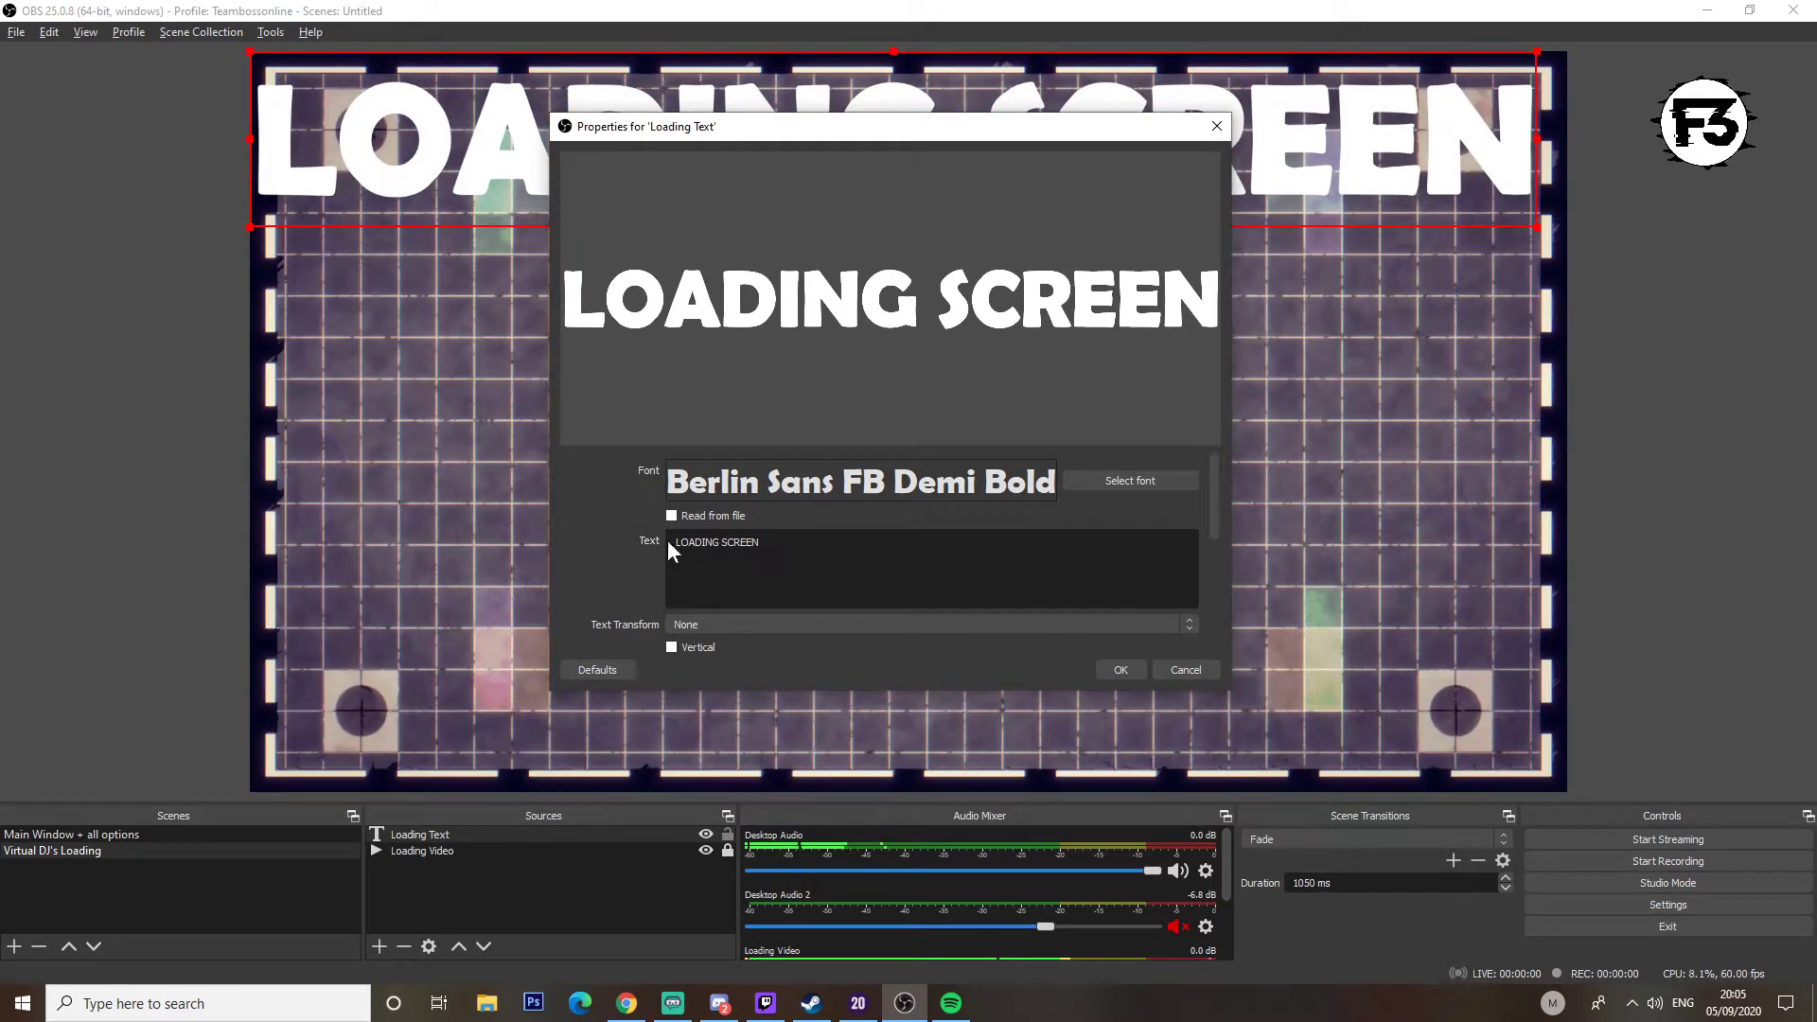
{"action": "left_click", "coordinate": [1117, 669]}
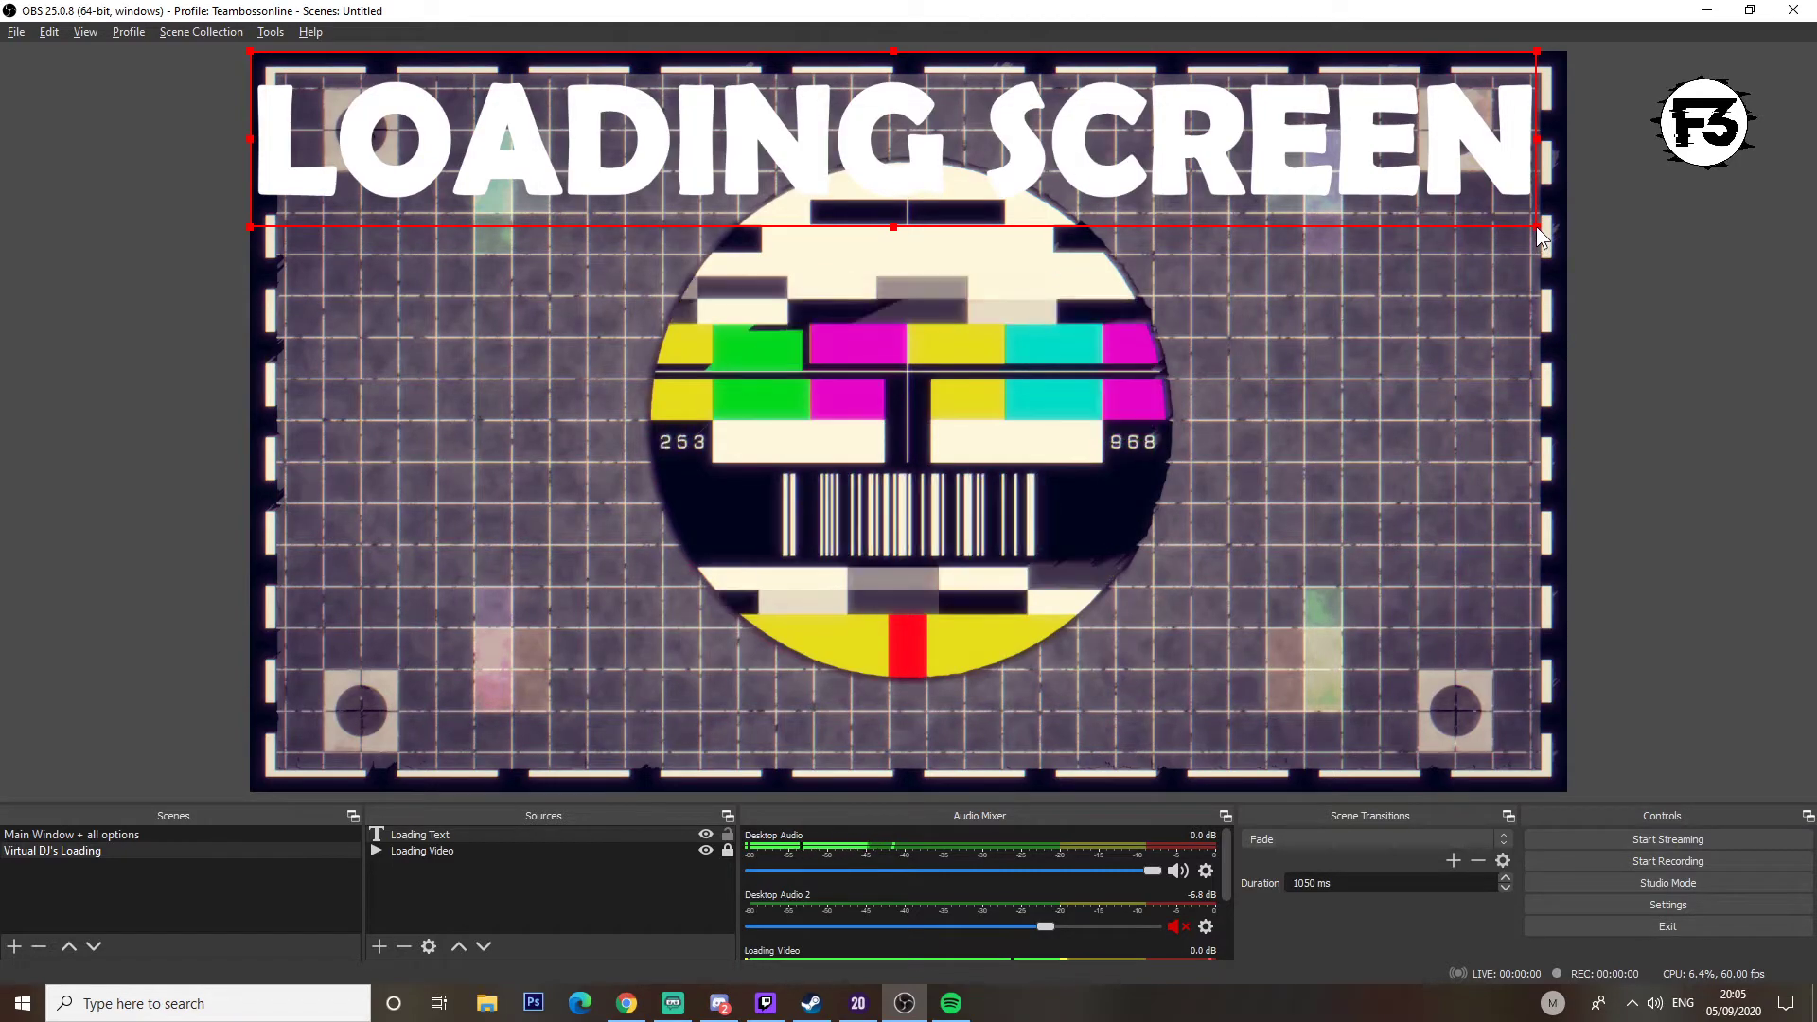
Step: Shrink the LOADING SCREEN text to less than half the canvas width, place it near the canvas's lower-right corner and lock it
{"action": "left_click_drag", "start_coordinate": [1537, 227], "coordinate": [823, 93]}
{"action": "left_click_drag", "start_coordinate": [583, 83], "coordinate": [964, 329]}
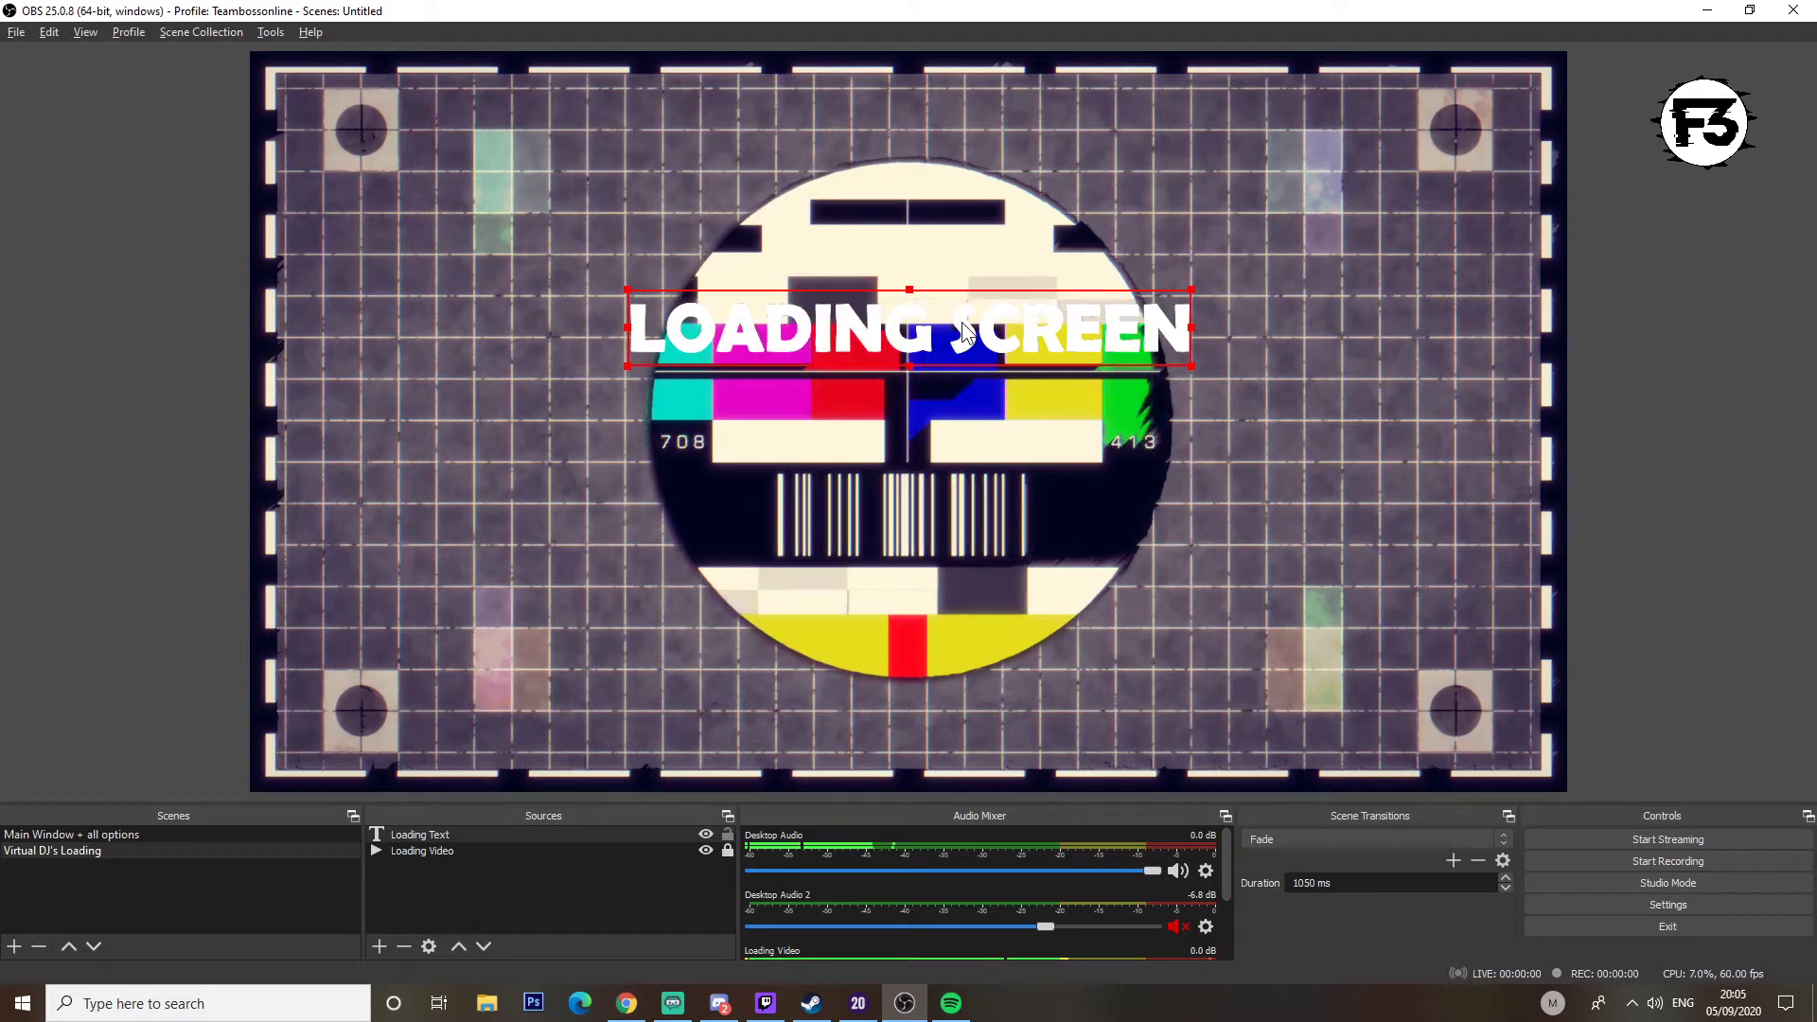
{"action": "left_click_drag", "start_coordinate": [962, 328], "coordinate": [1296, 722]}
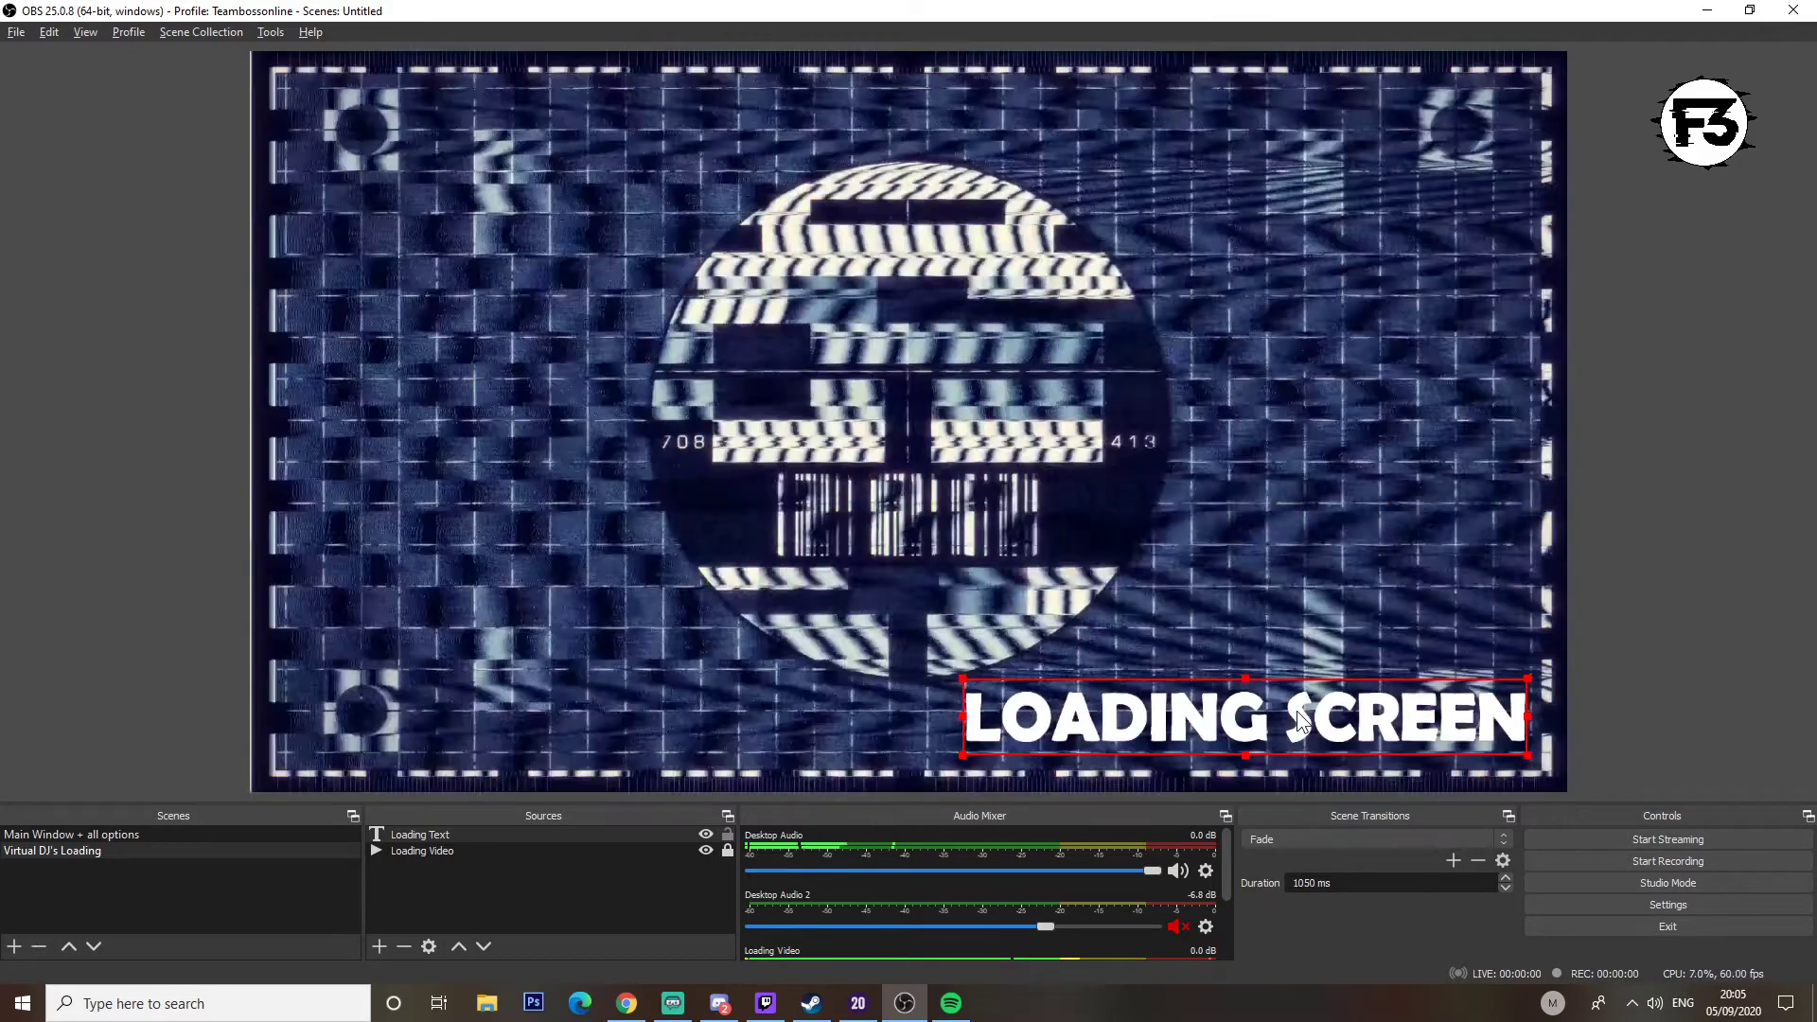
{"action": "left_click", "coordinate": [1324, 462]}
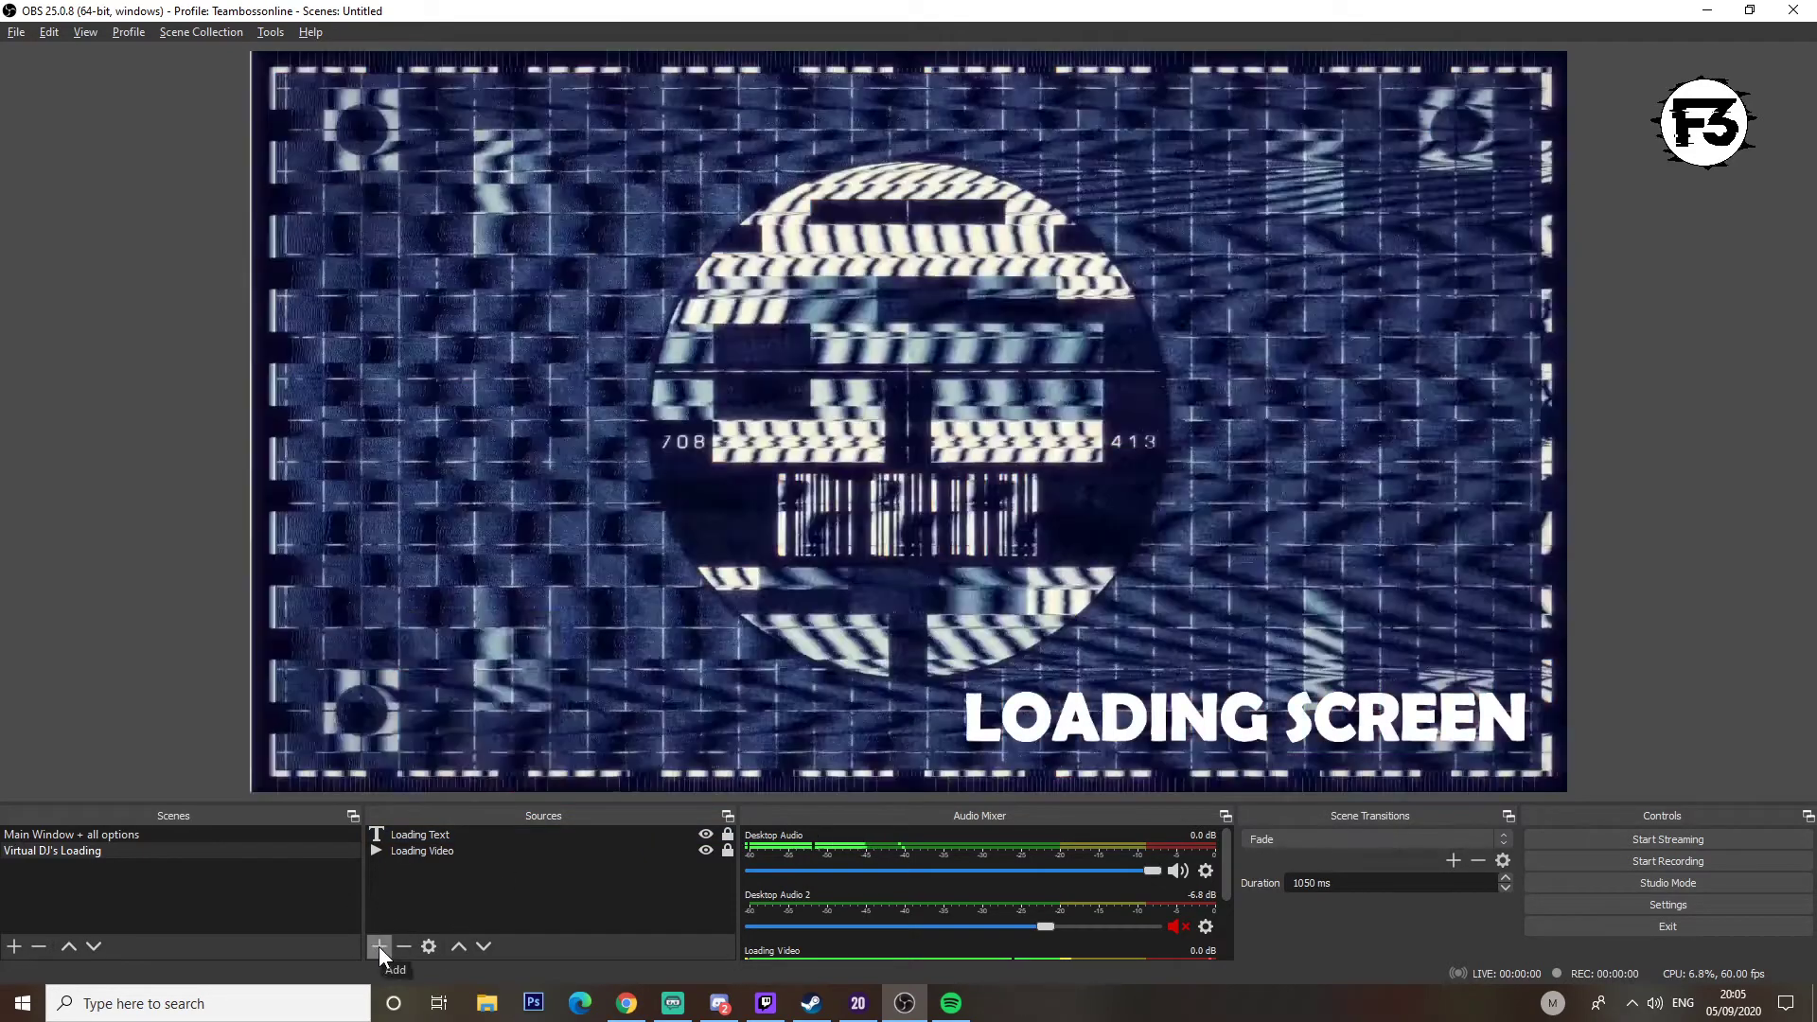
Step: Add a new Image source named "Logo" to the scene
{"action": "left_click", "coordinate": [378, 946]}
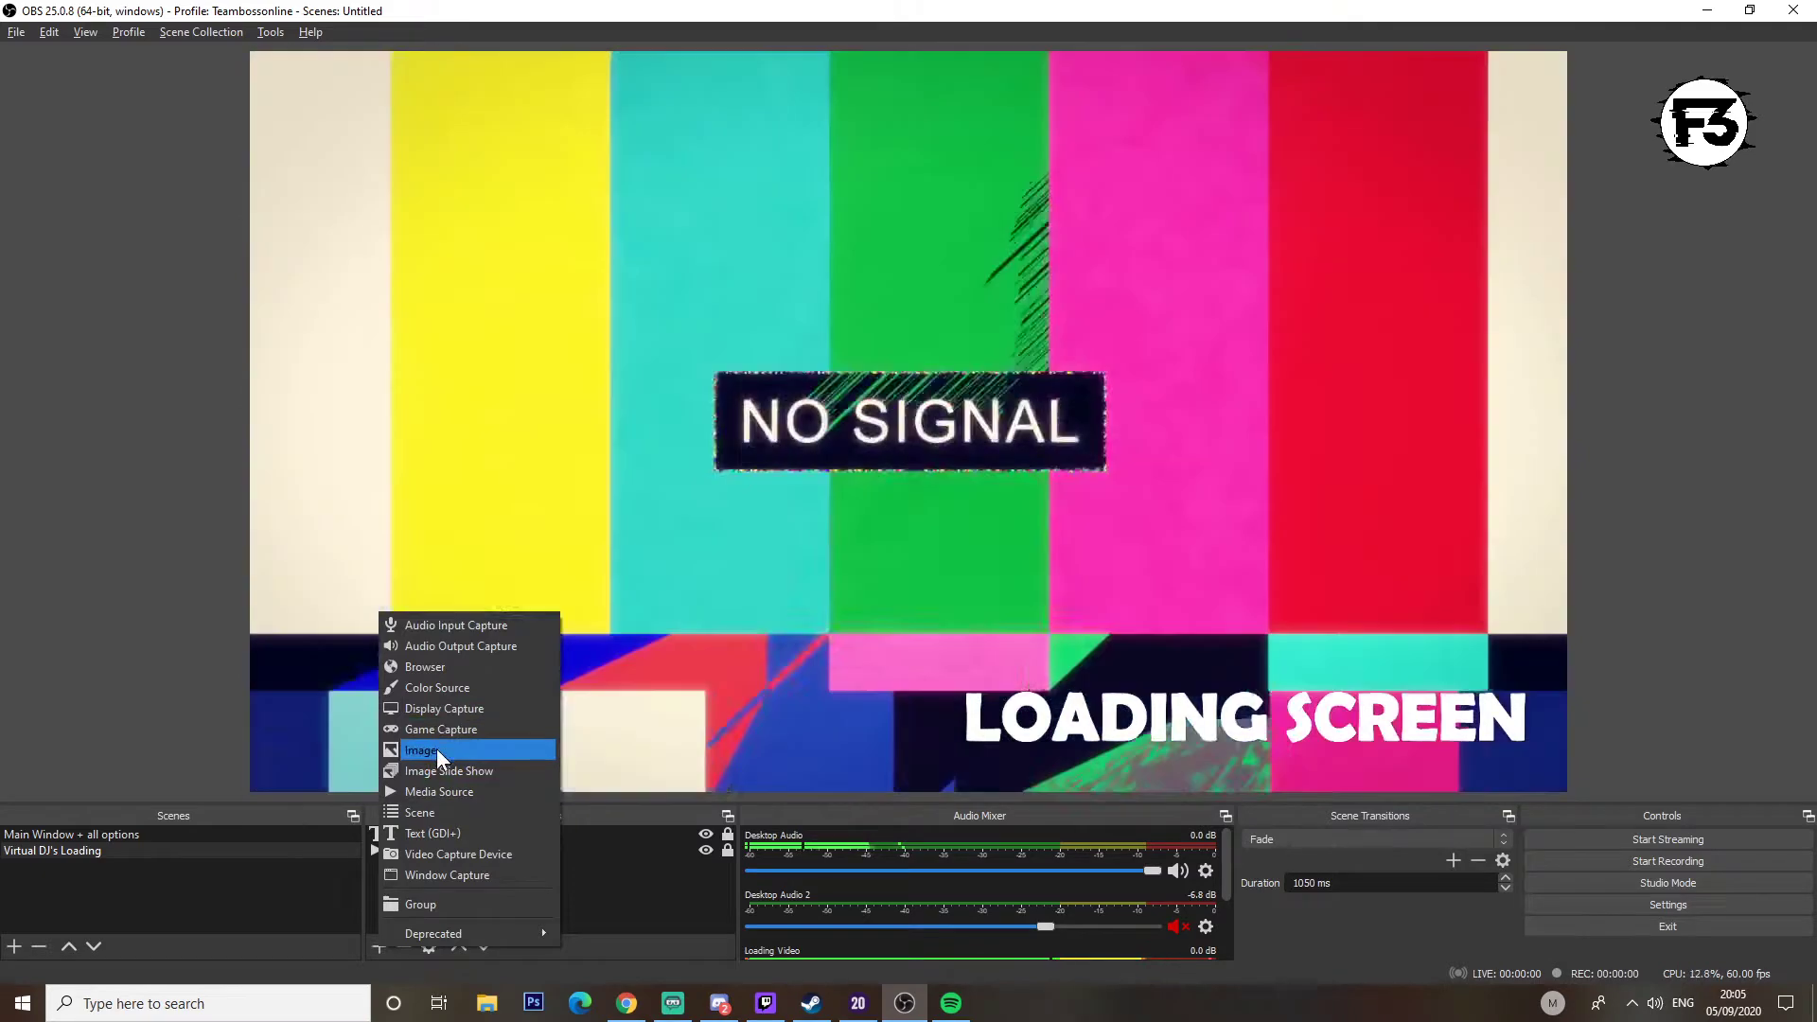
{"action": "left_click", "coordinate": [435, 747]}
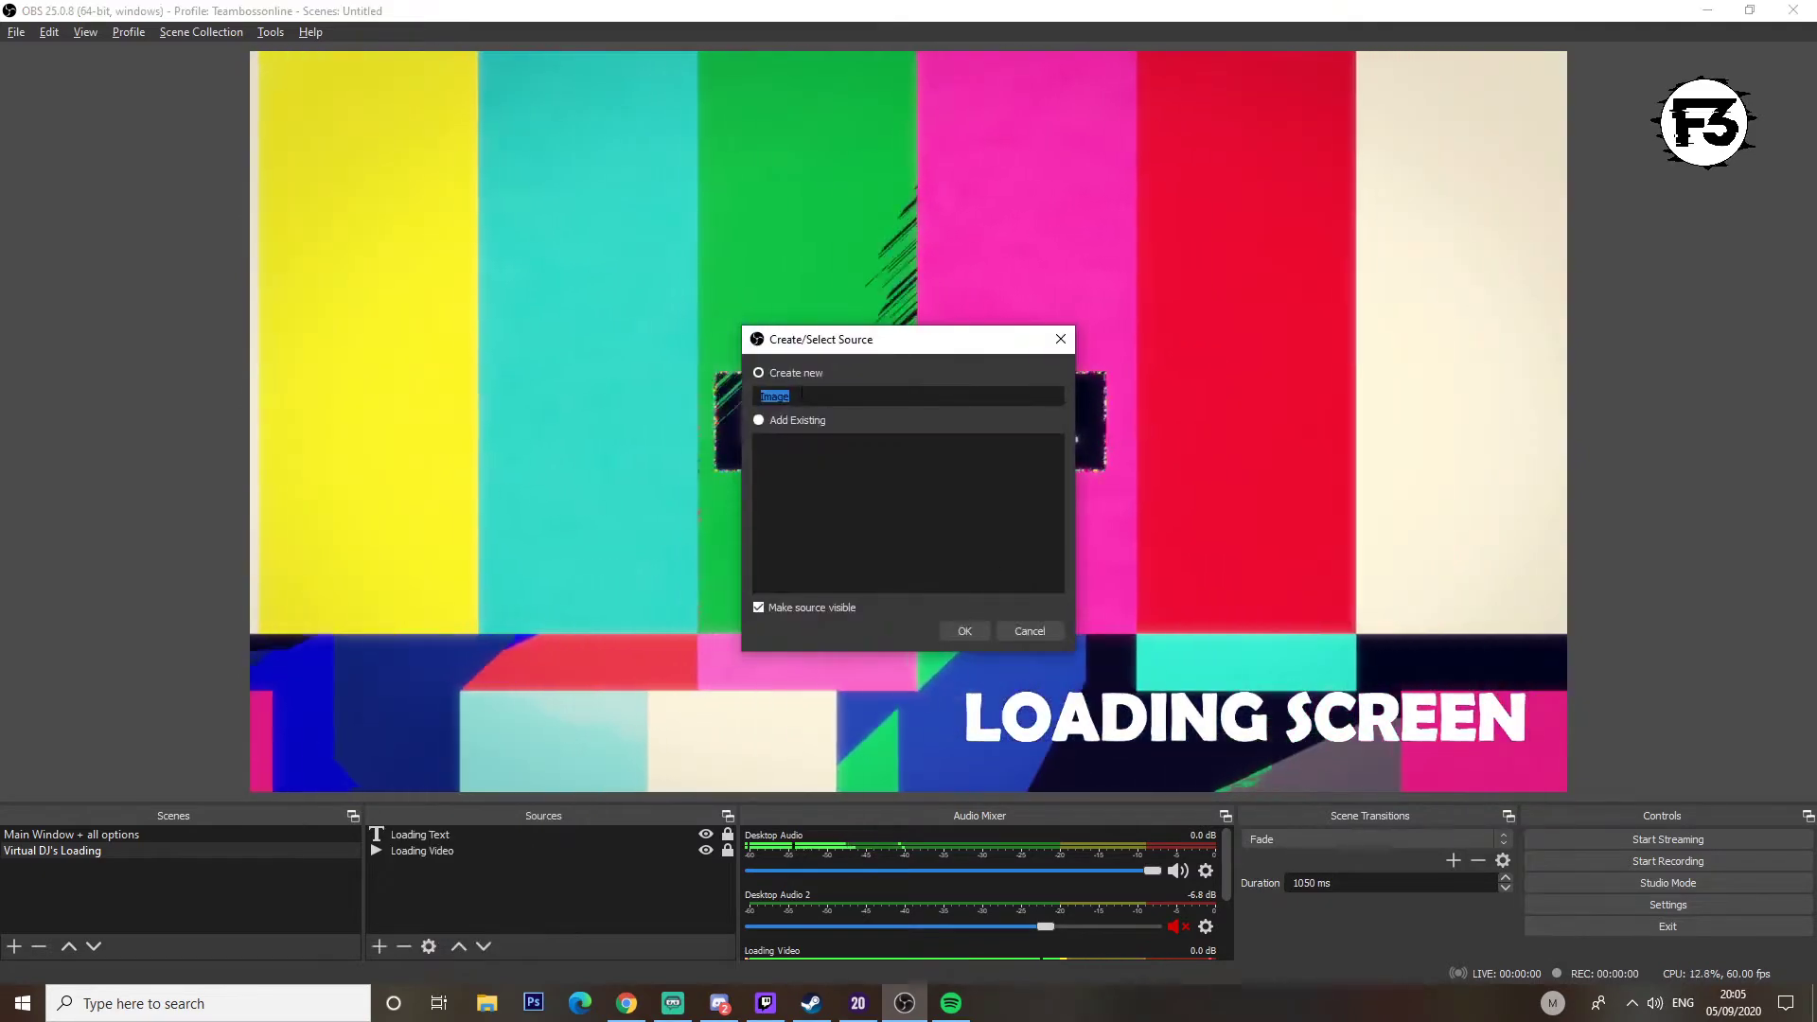
{"action": "type", "text": "Logo"}
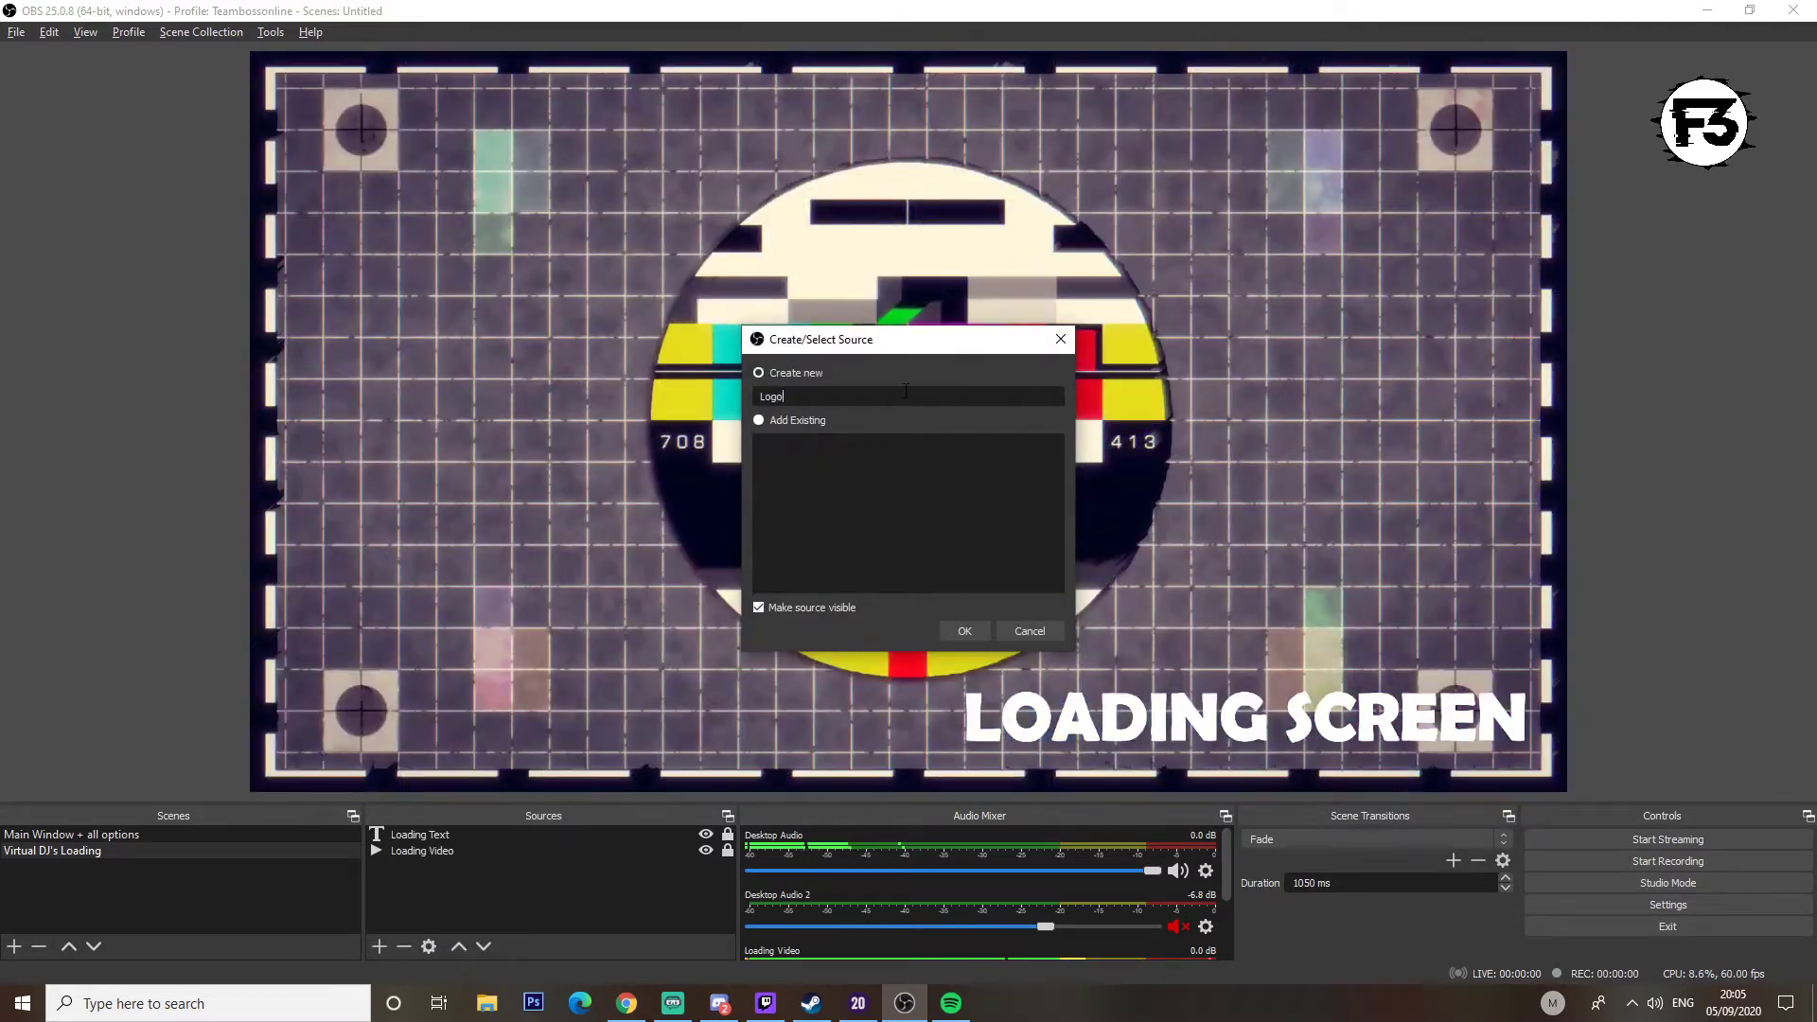
{"action": "left_click", "coordinate": [965, 631]}
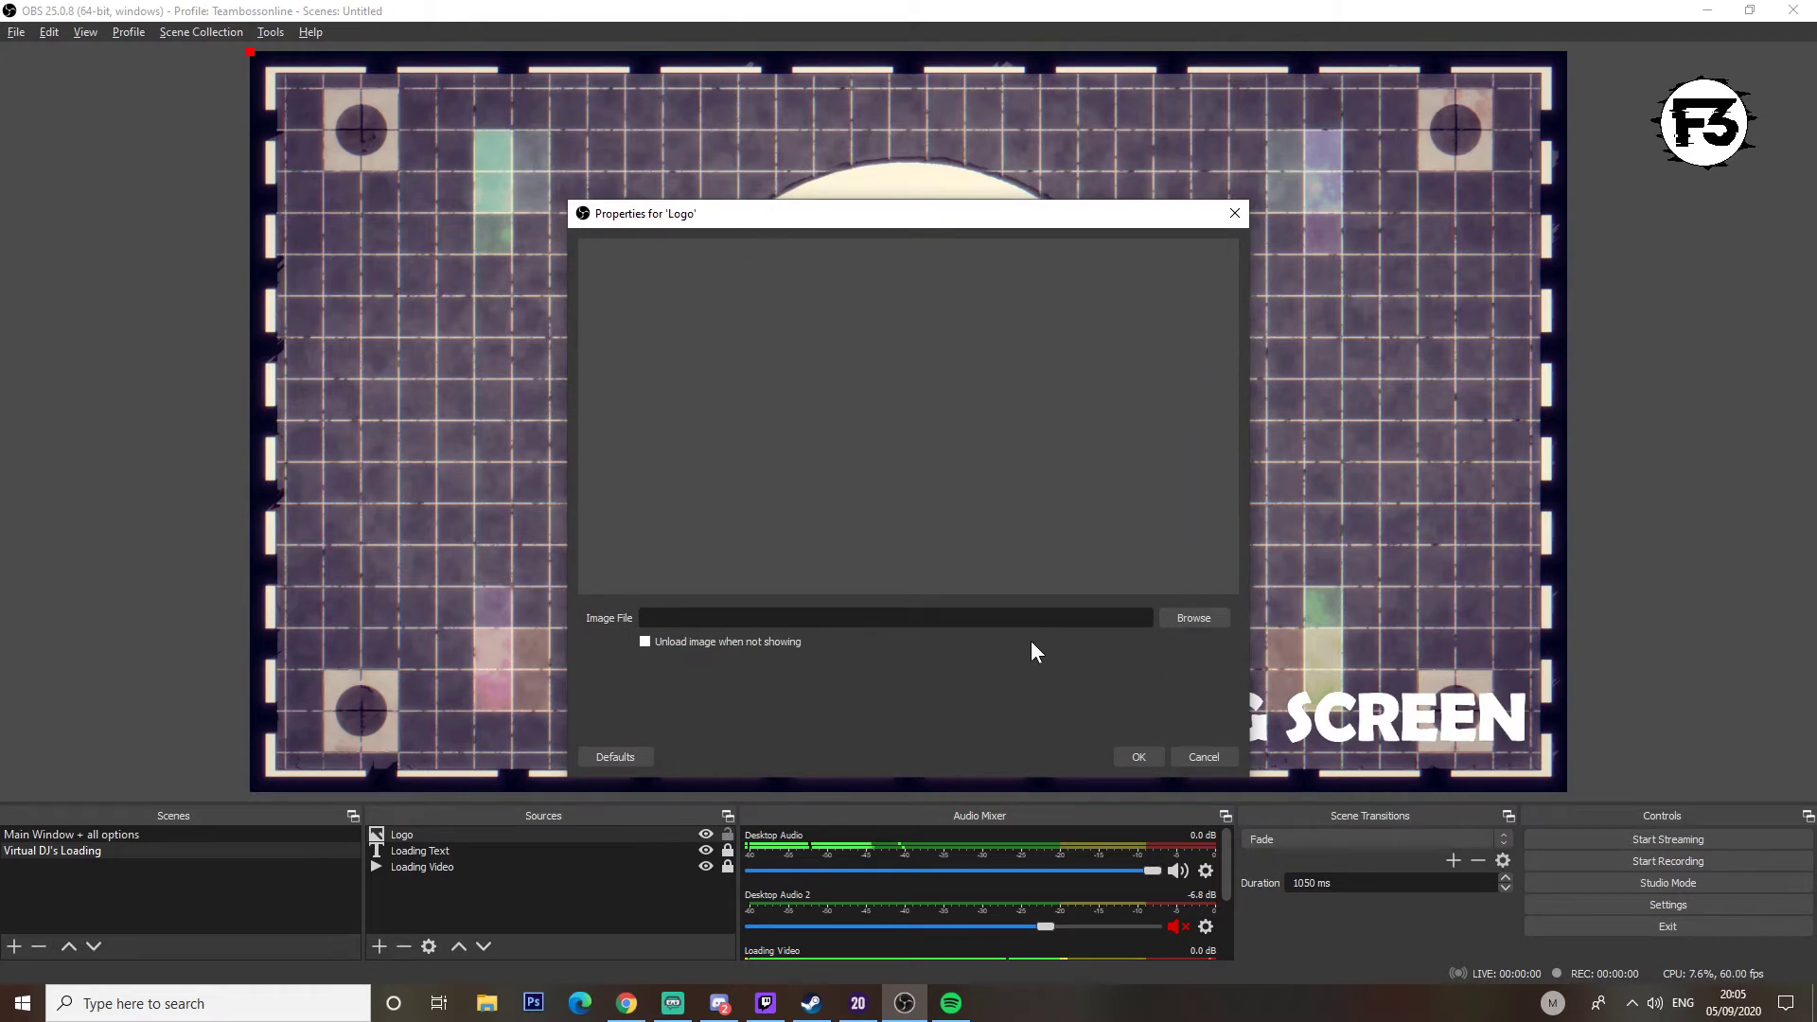
Step: Load emotef3logo.png from the f33dback documents folder into the Logo source and shrink it to a small badge near the canvas's upper-left corner
{"action": "left_click", "coordinate": [1192, 618]}
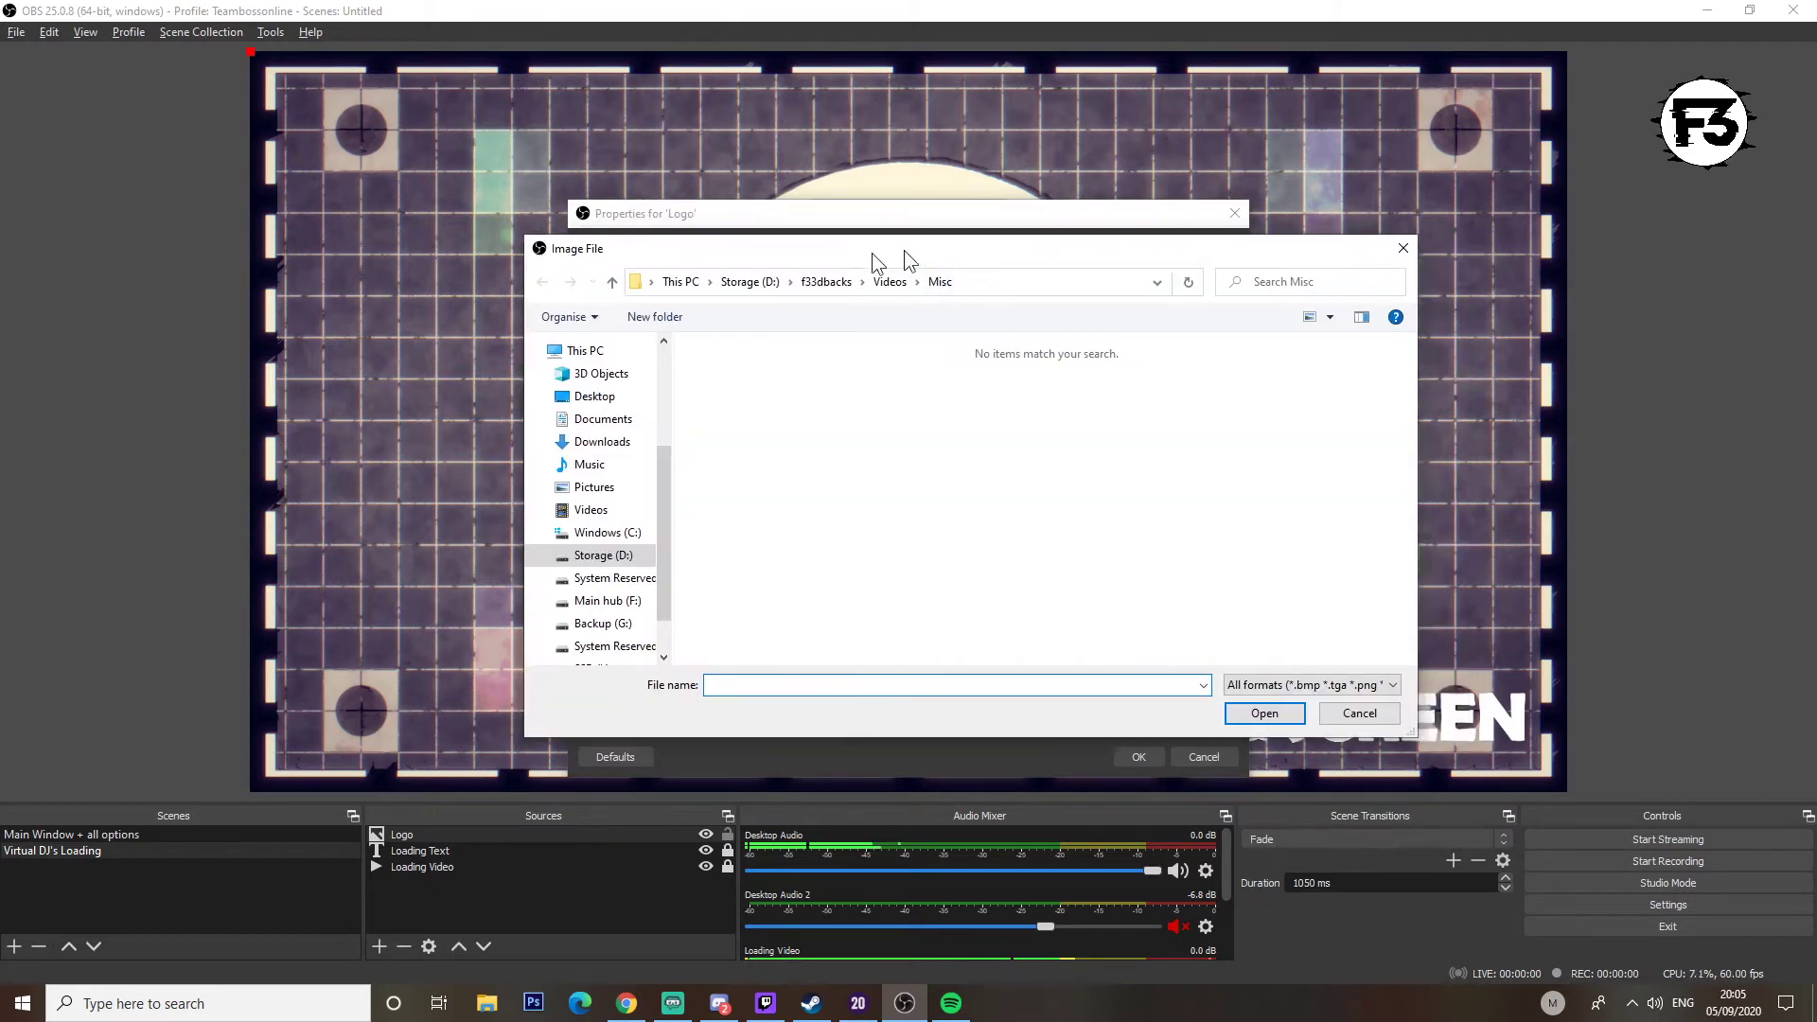
{"action": "key", "text": "Escape"}
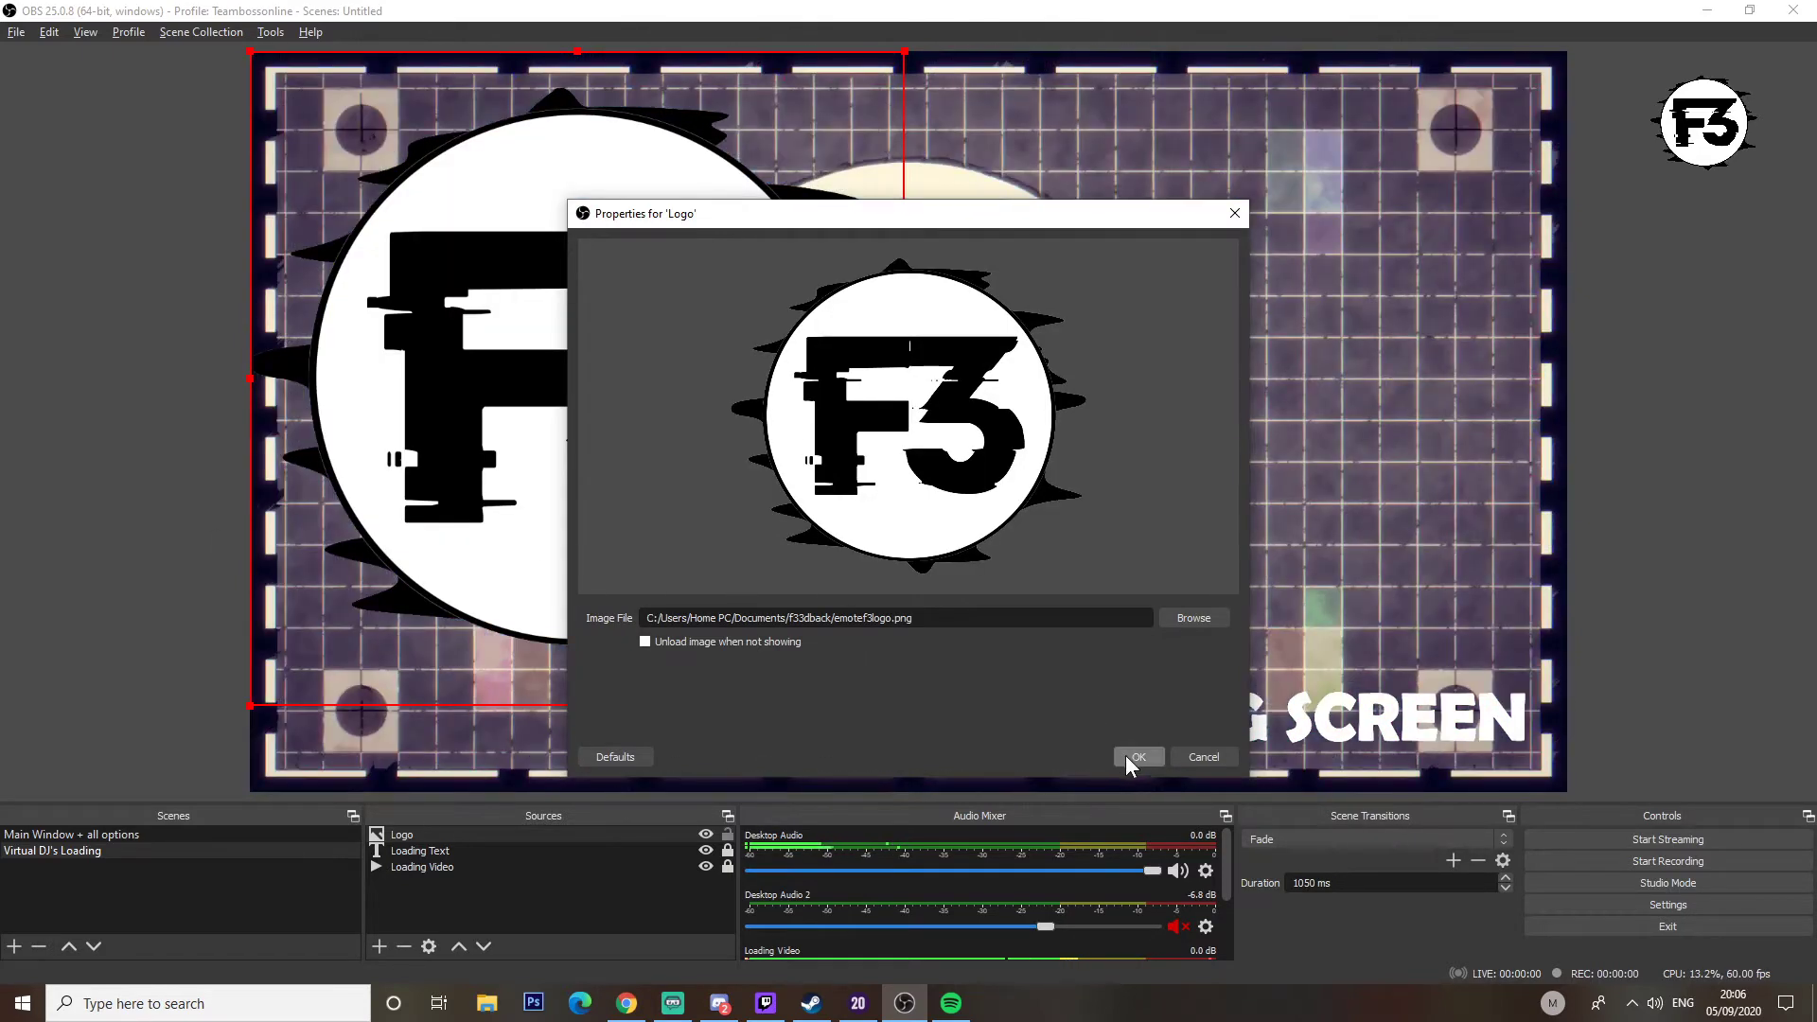
{"action": "left_click", "coordinate": [1136, 757]}
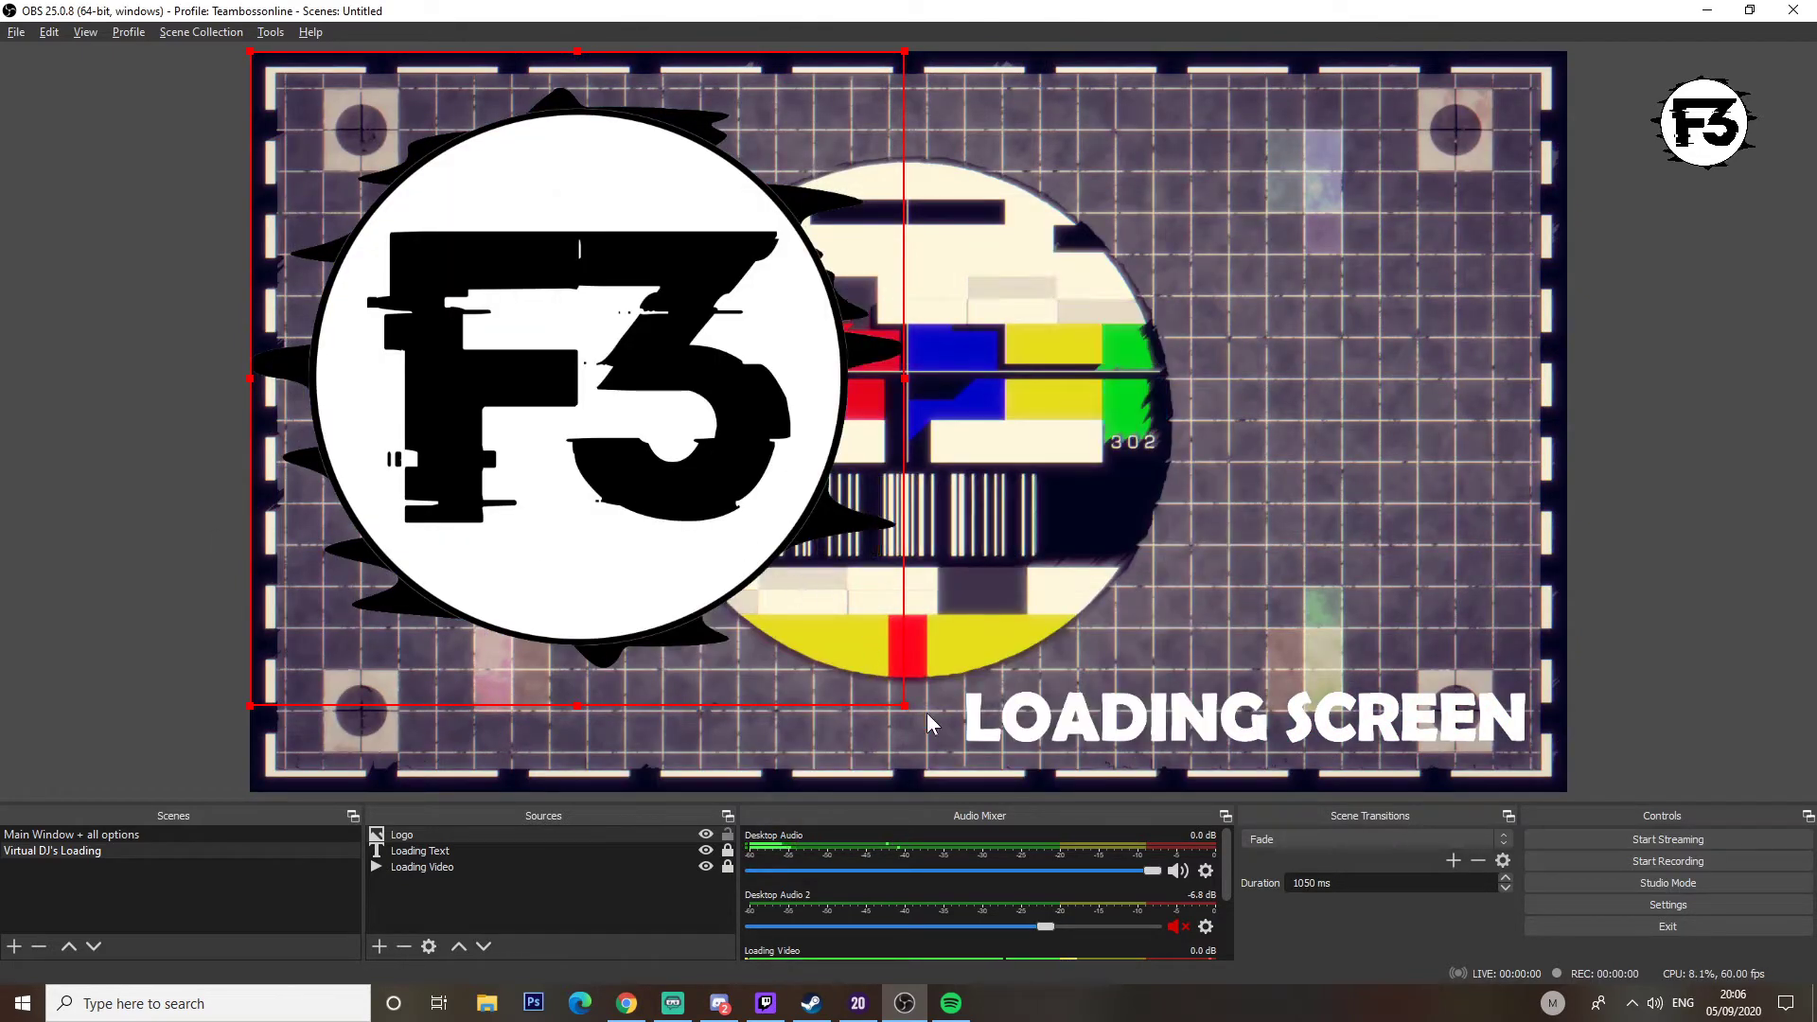
{"action": "left_click_drag", "start_coordinate": [905, 704], "coordinate": [367, 159]}
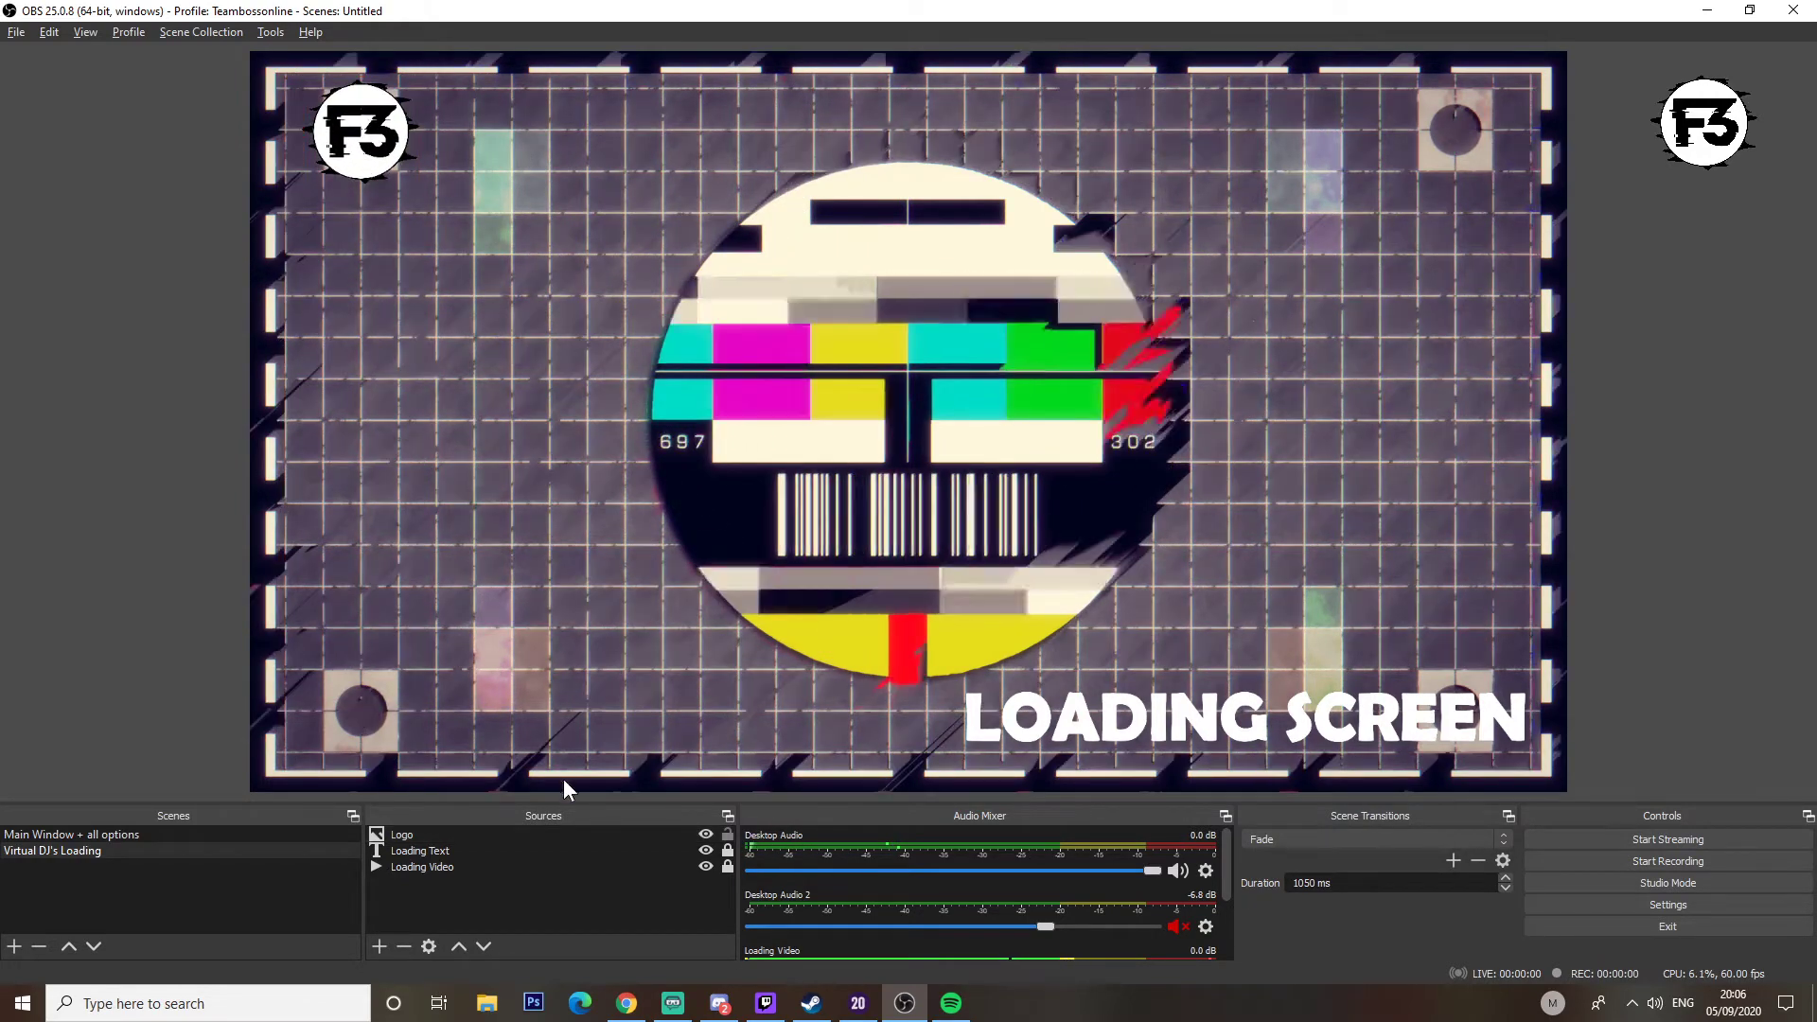
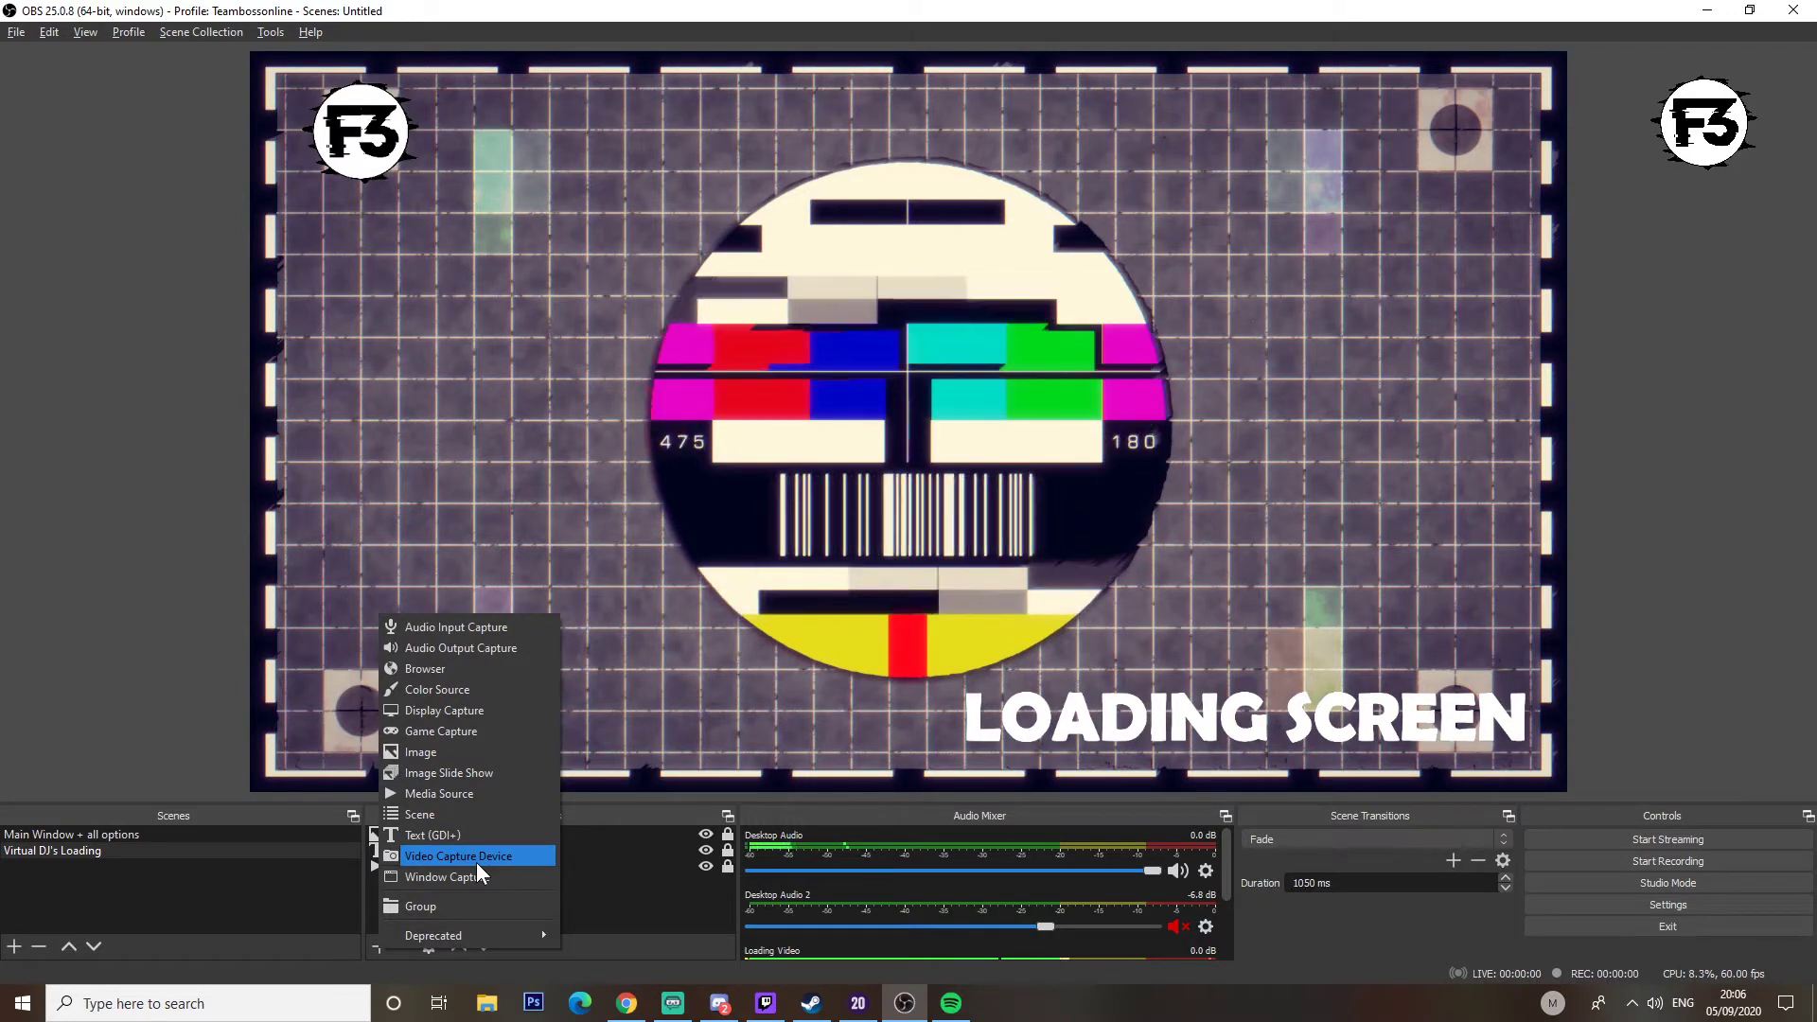
Step: Add a Video Capture Device source named "webcam" with the c922 Pro Stream Webcam as its device, and try to position it on the canvas
{"action": "left_click", "coordinate": [477, 858]}
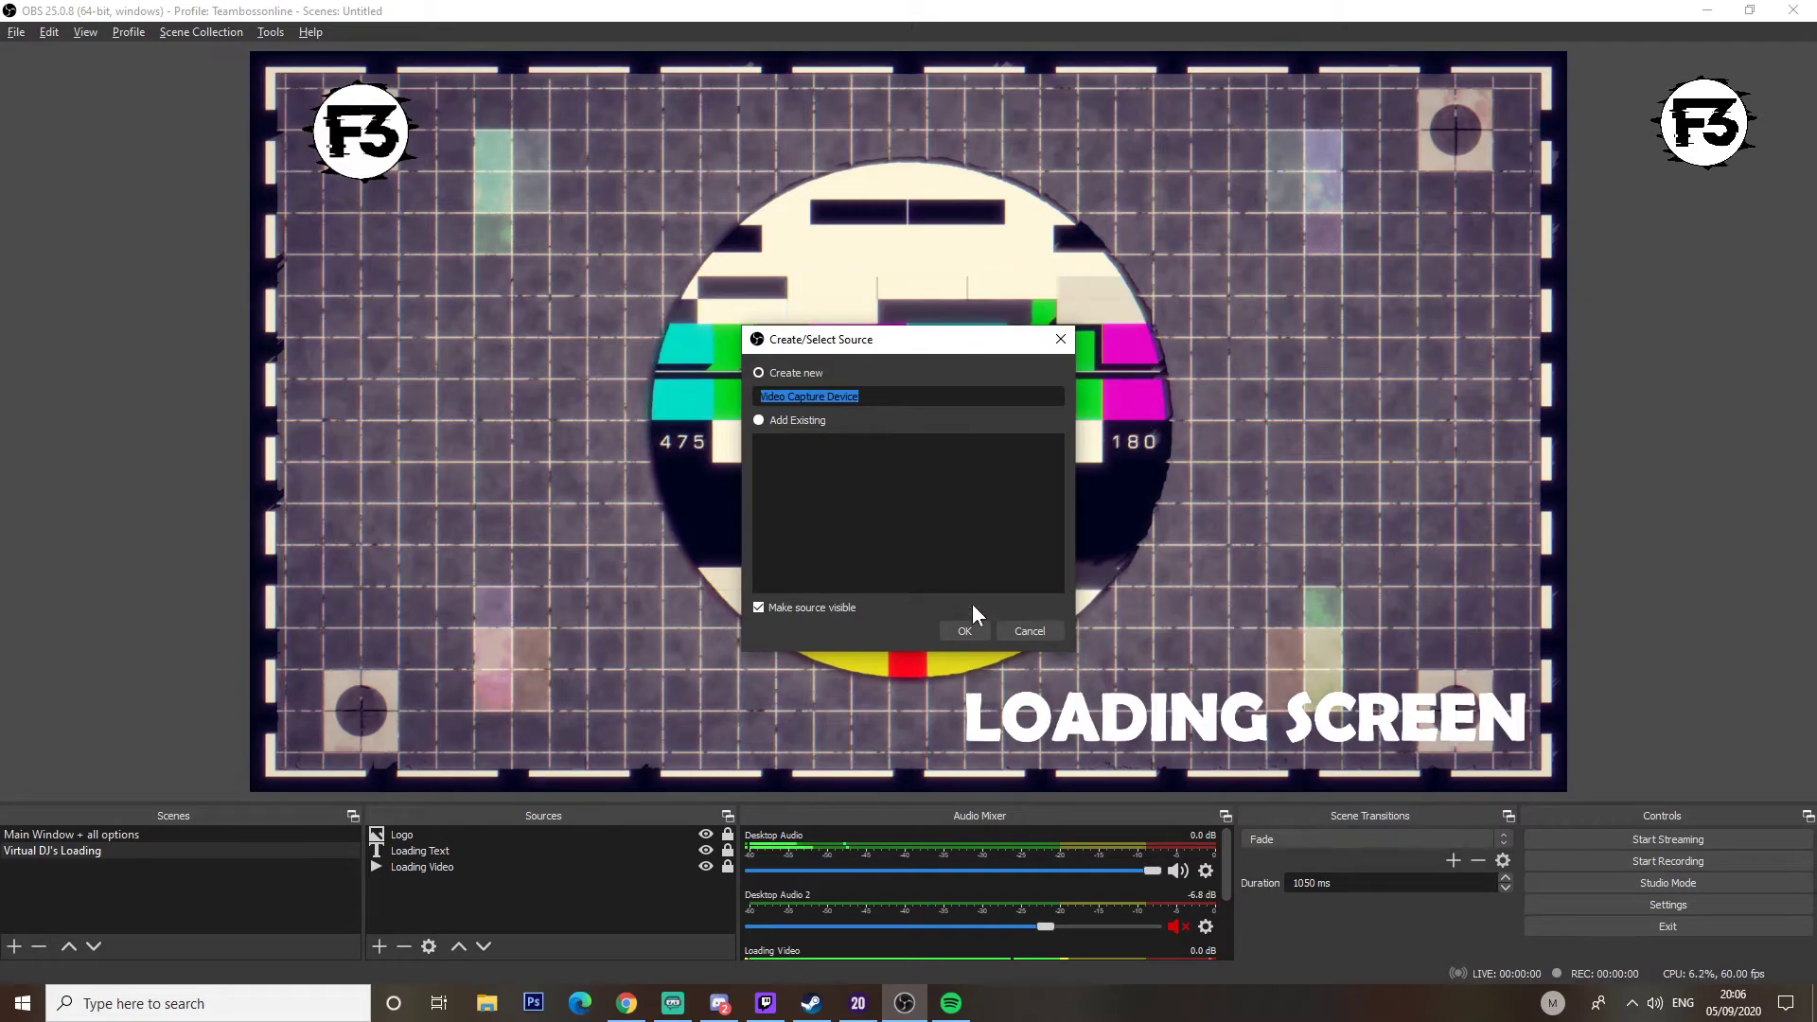
{"action": "type", "text": "w"}
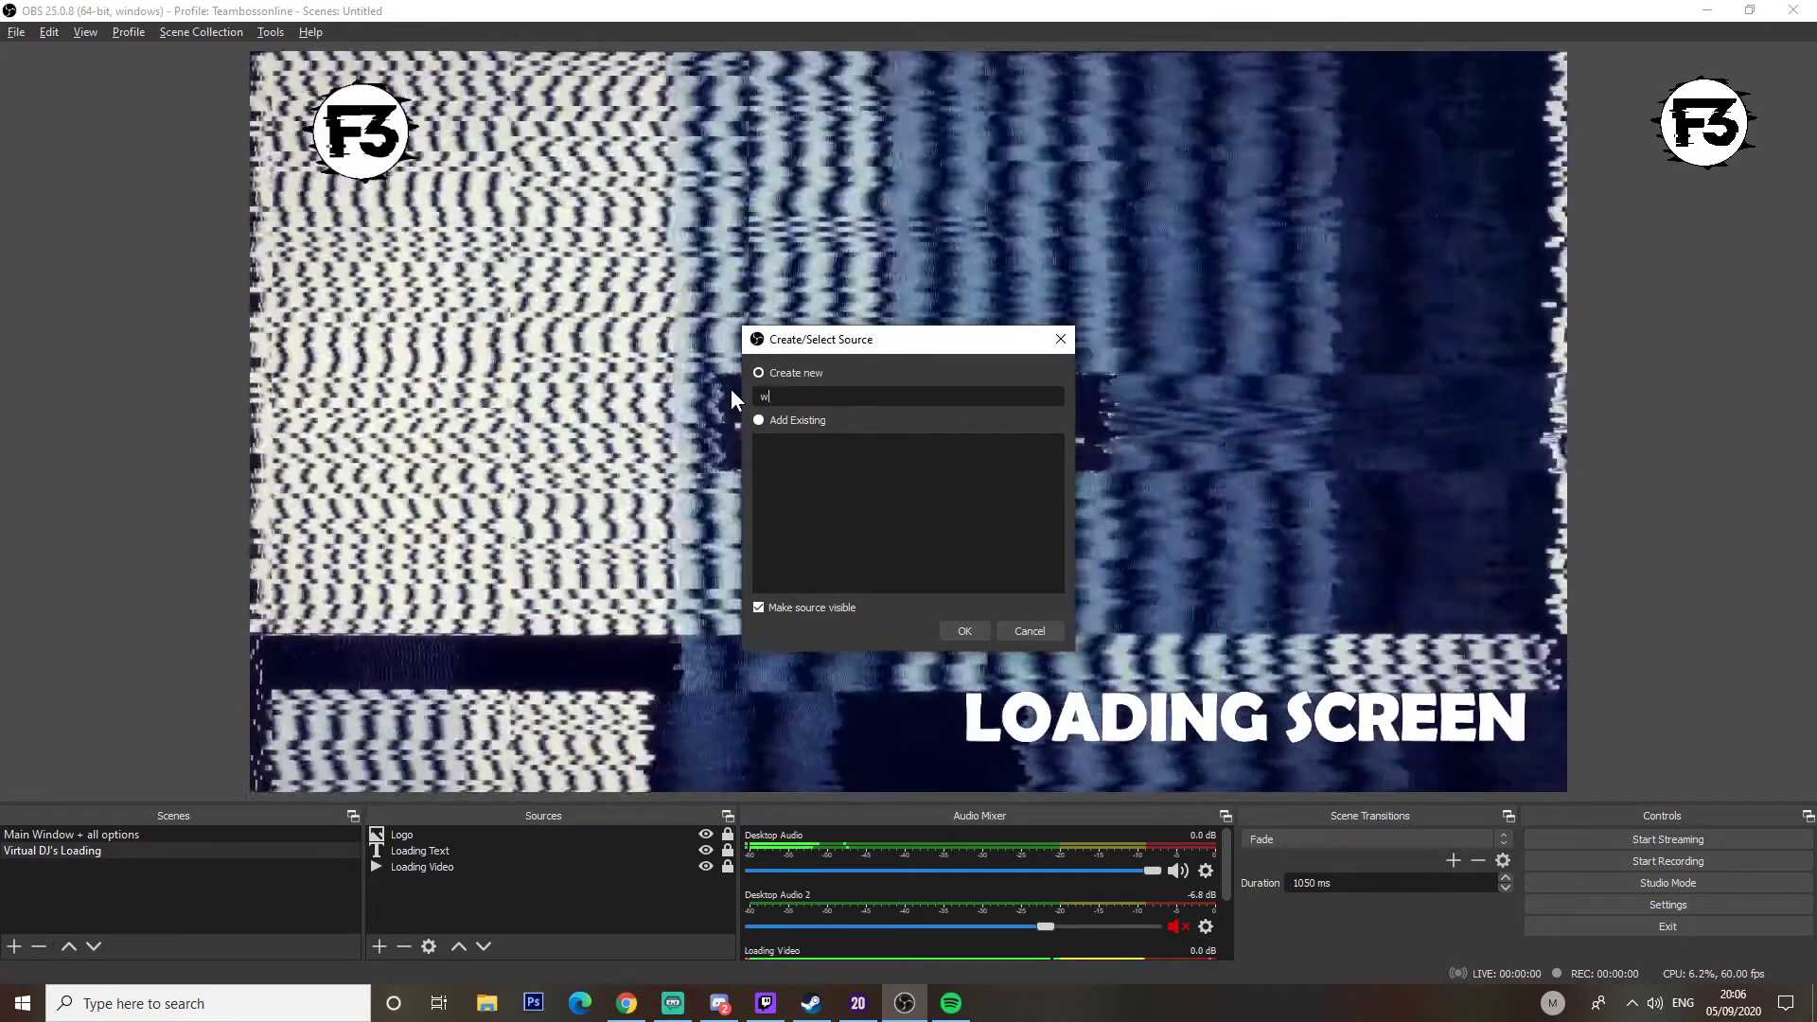
{"action": "type", "text": "ebcam"}
{"action": "left_click", "coordinate": [964, 631]}
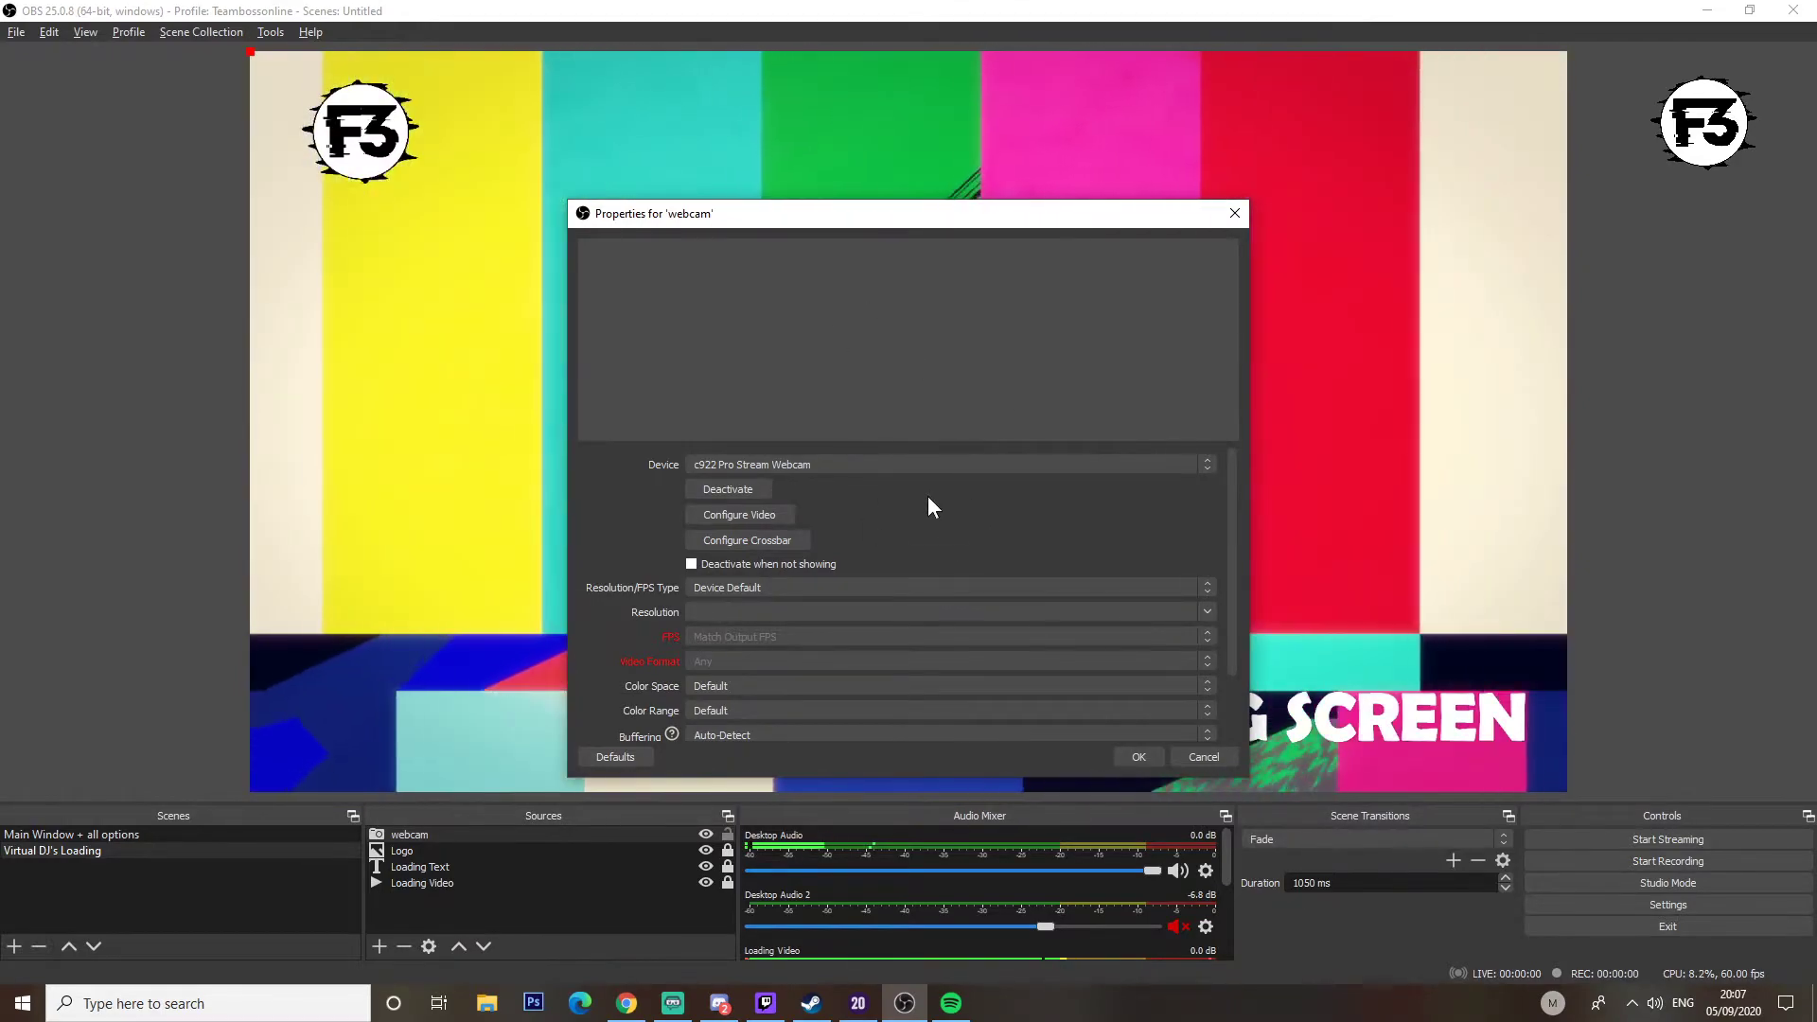
{"action": "left_click_drag", "start_coordinate": [930, 224], "coordinate": [913, 155]}
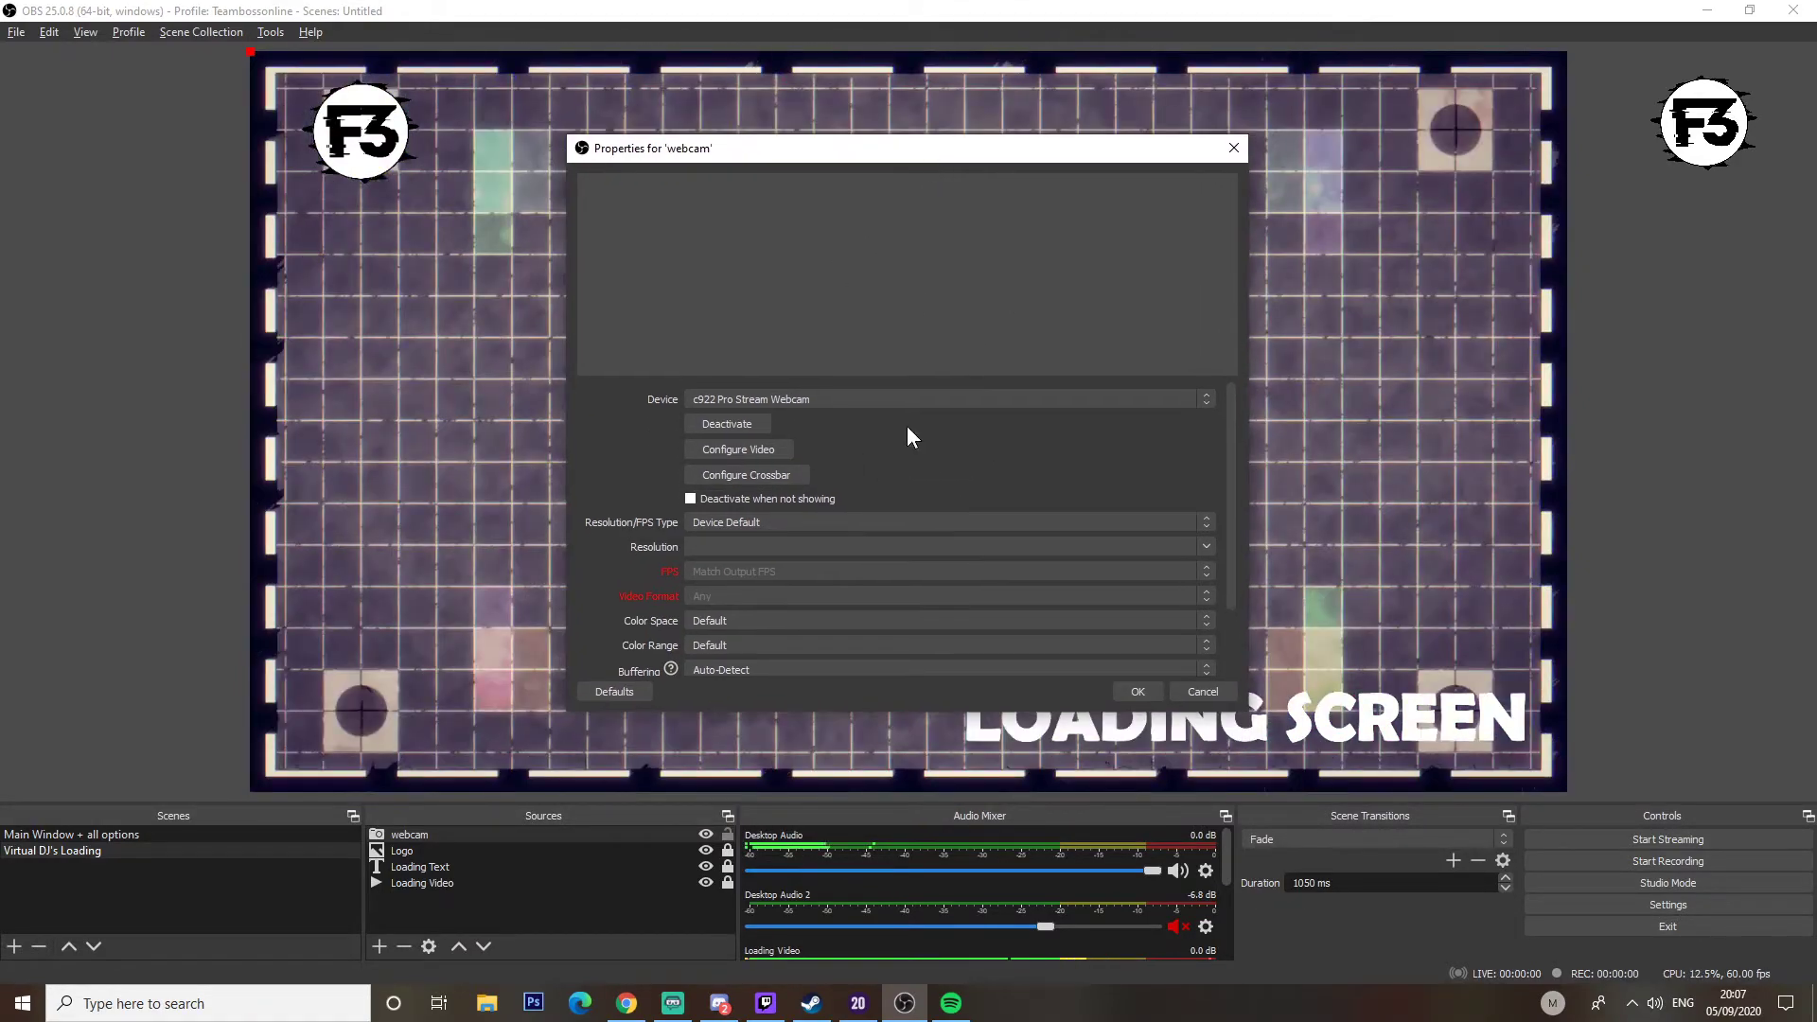
{"action": "left_click", "coordinate": [1145, 687]}
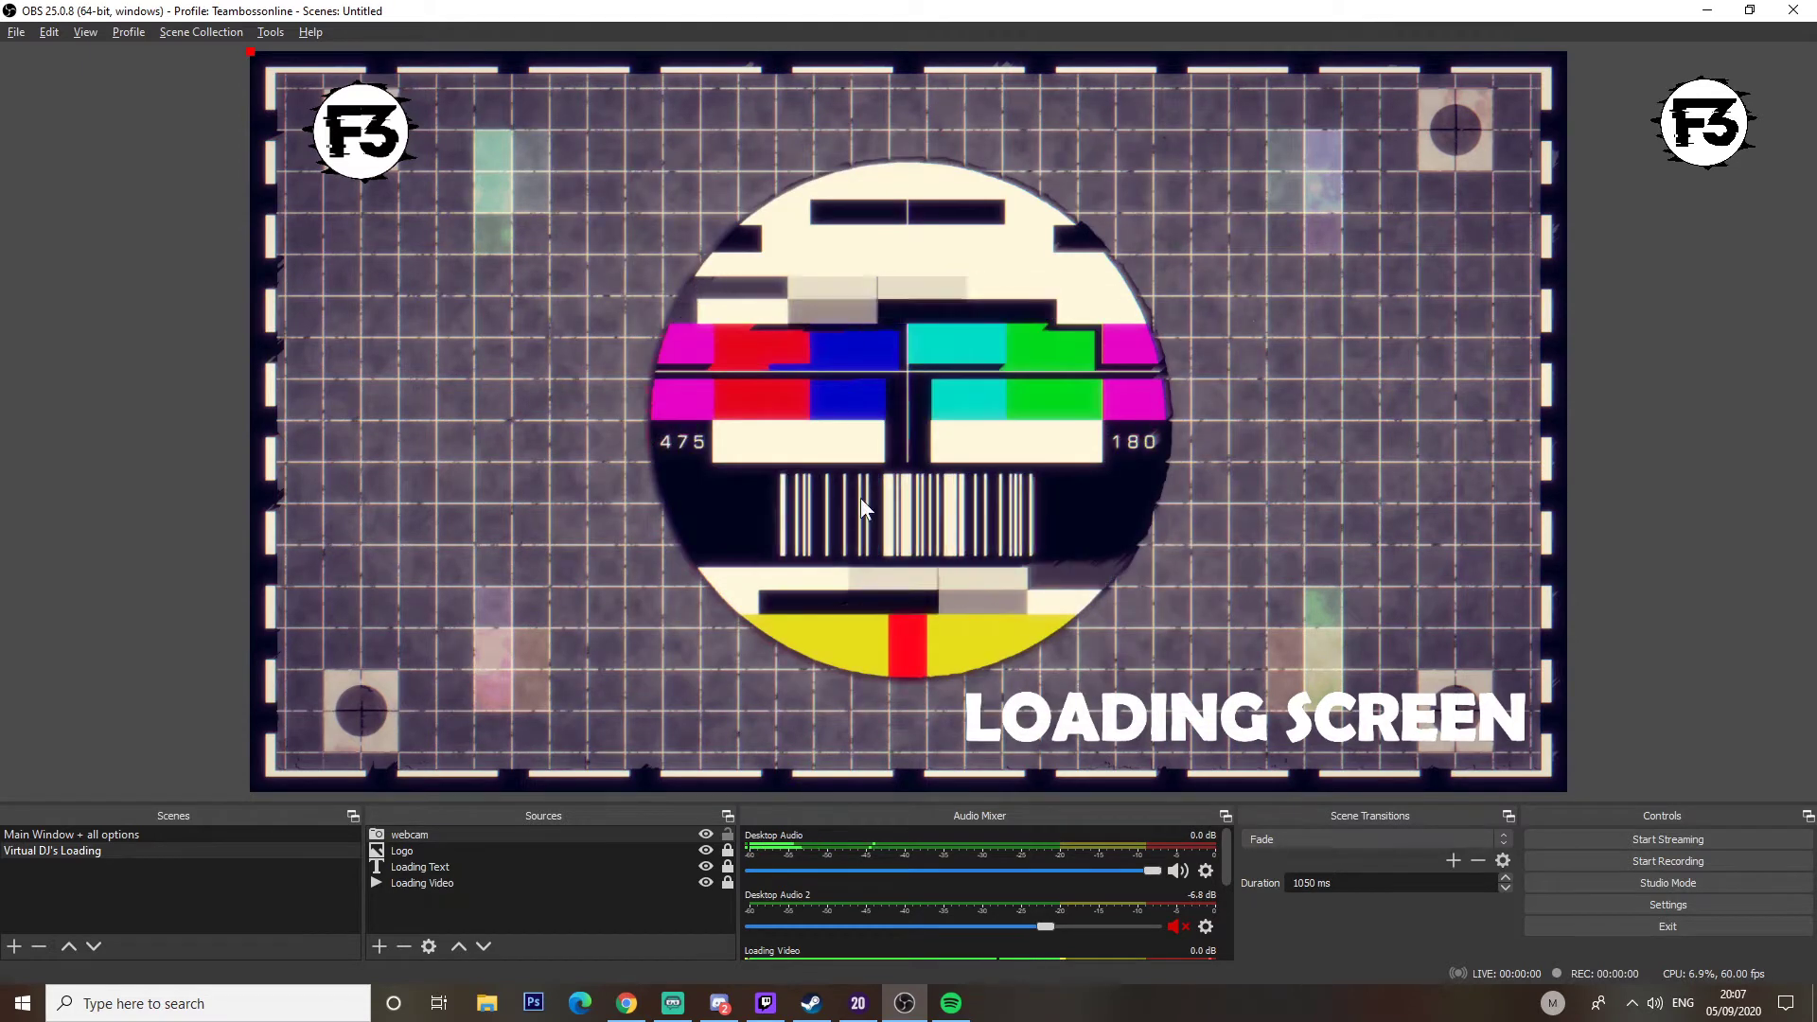
{"action": "left_click", "coordinate": [426, 837]}
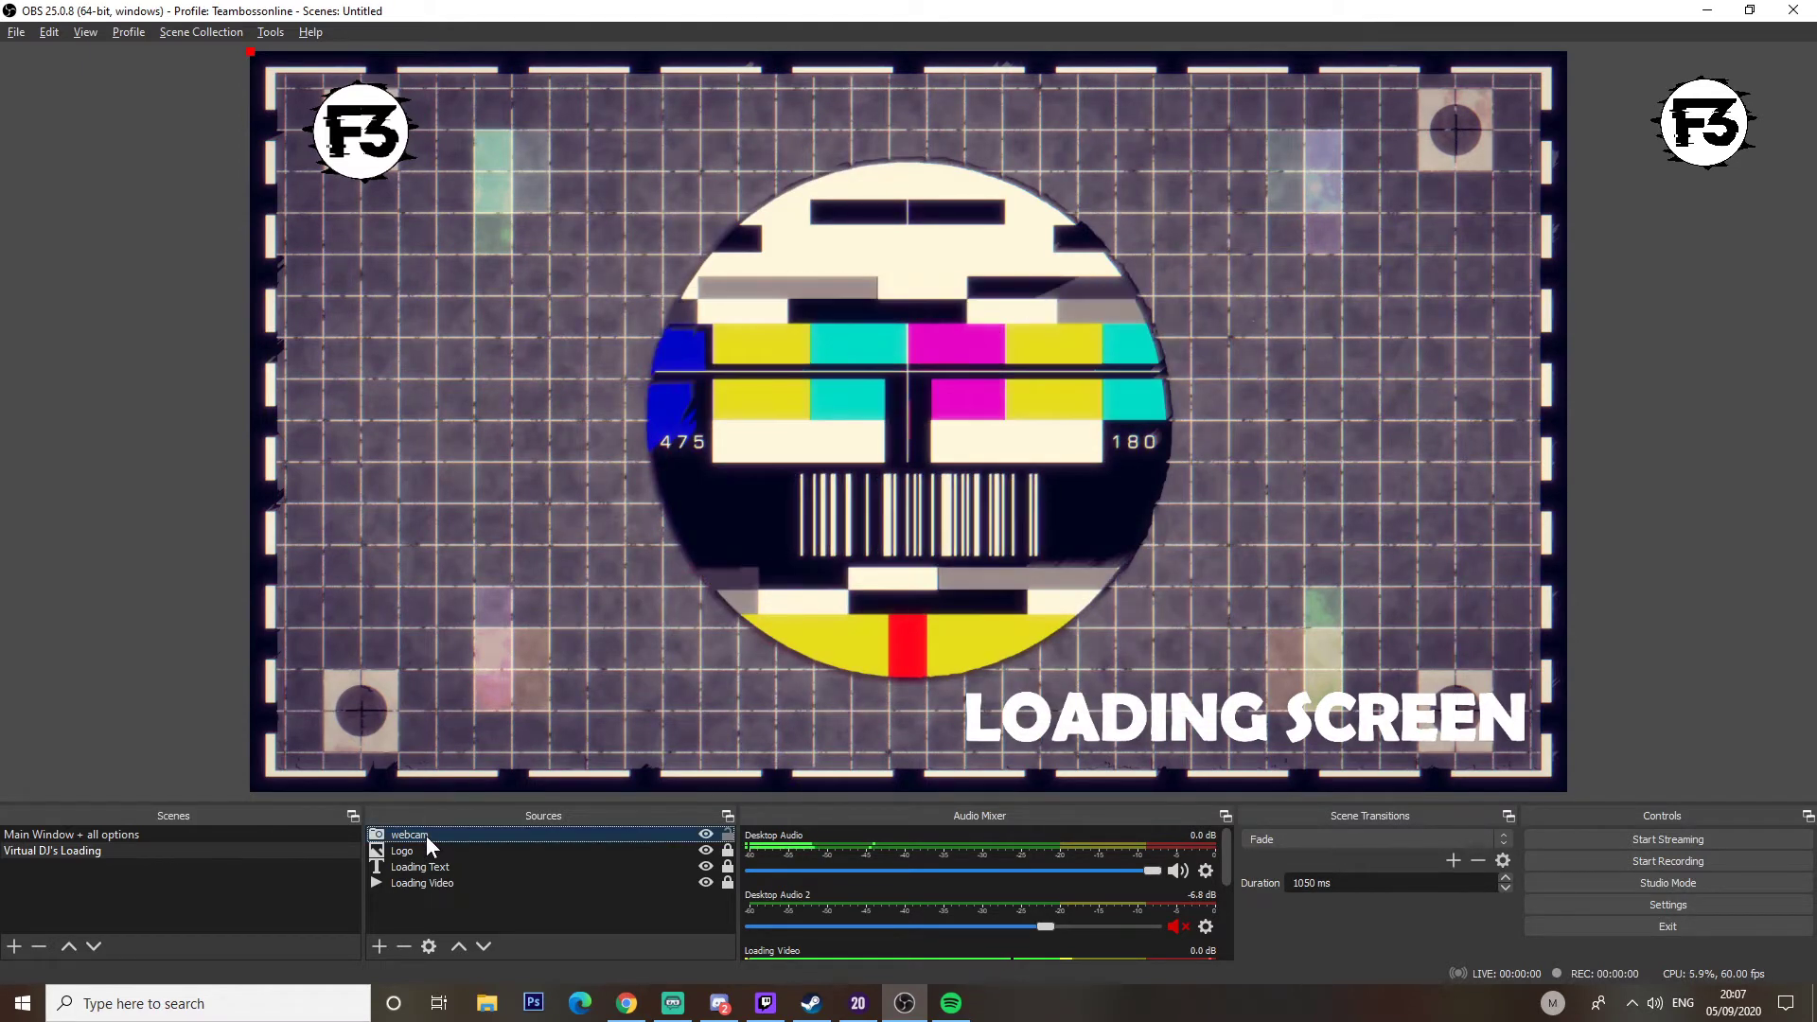
{"action": "left_click_drag", "start_coordinate": [592, 214], "coordinate": [1209, 639]}
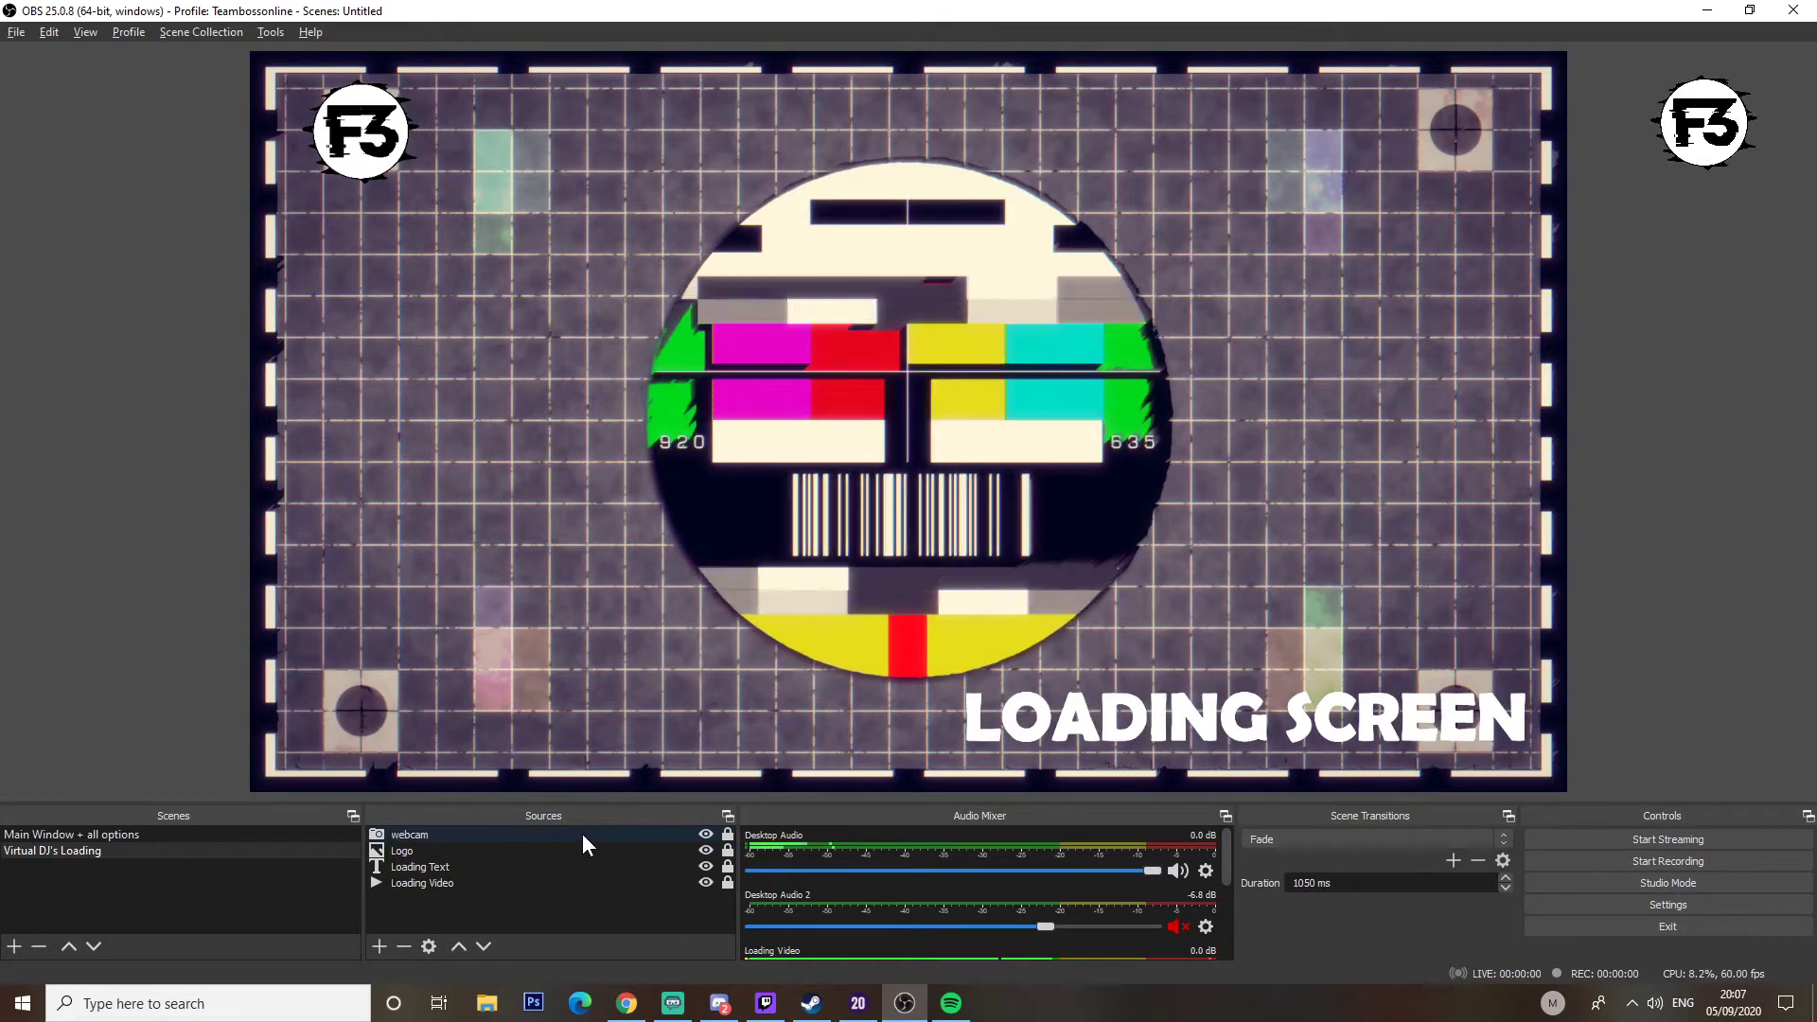
Step: Remove the webcam source from the scene
{"action": "left_click", "coordinate": [615, 833]}
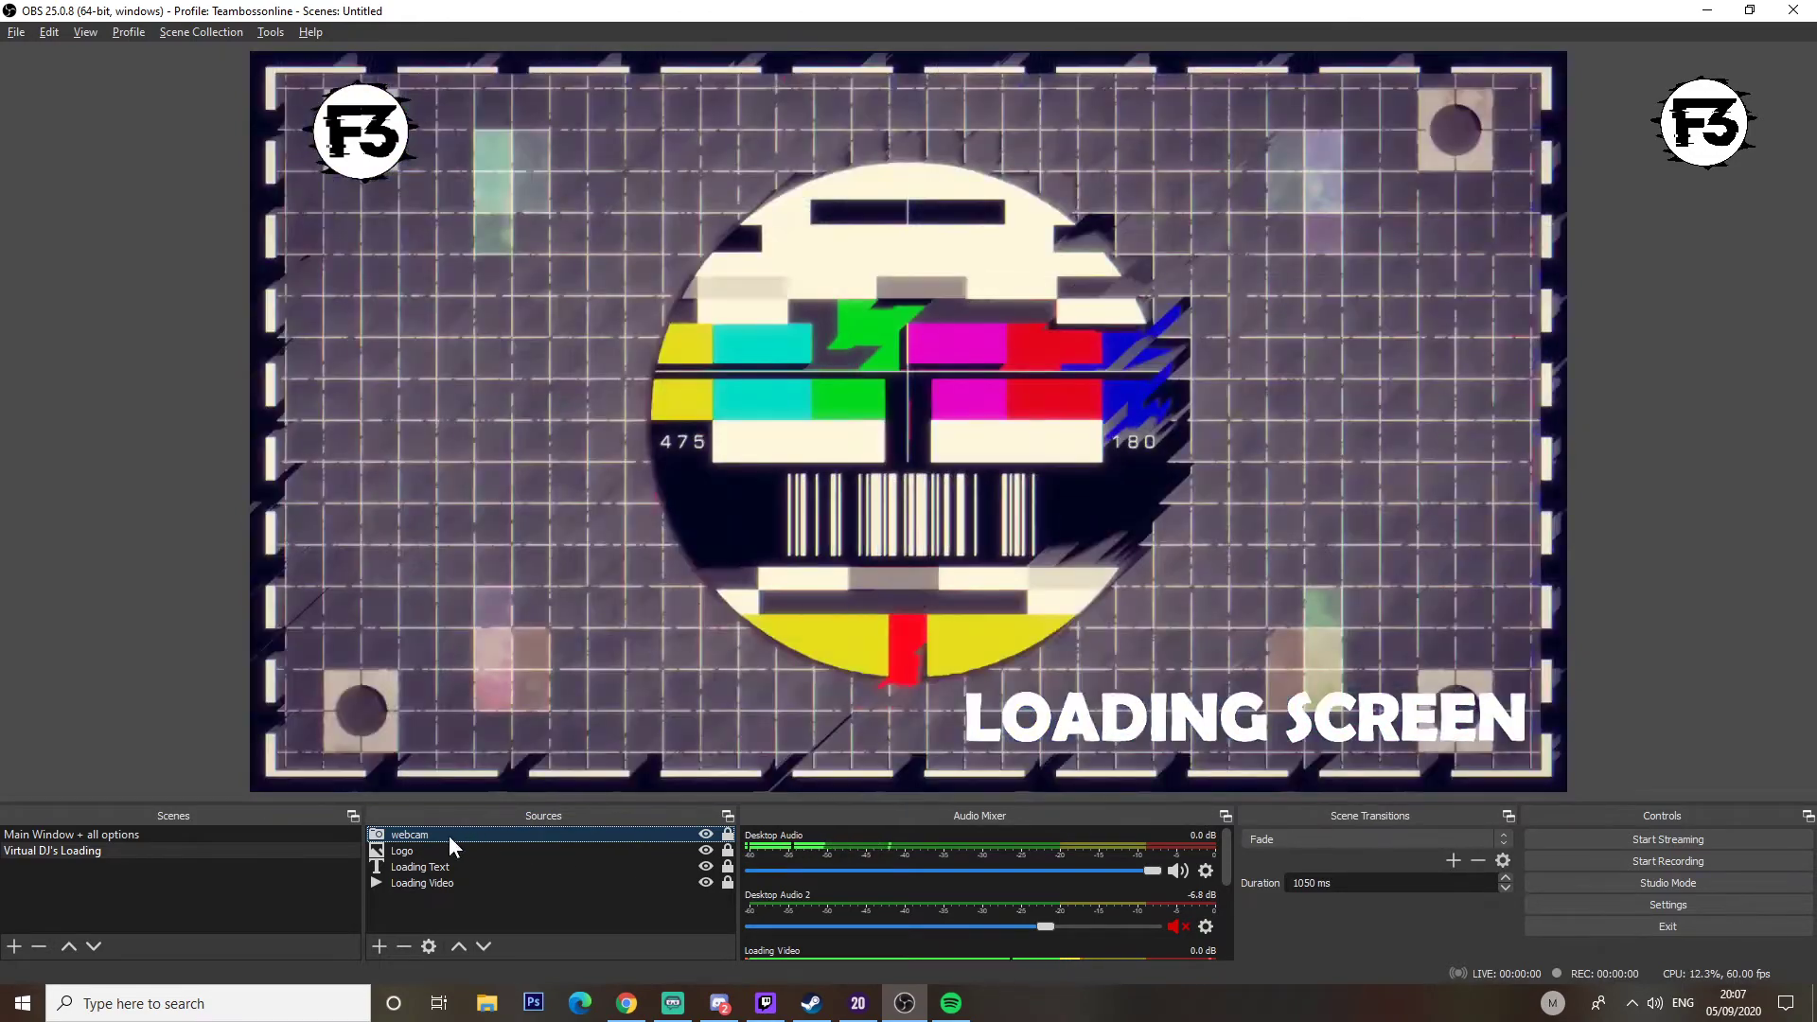
{"action": "left_click", "coordinate": [403, 946]}
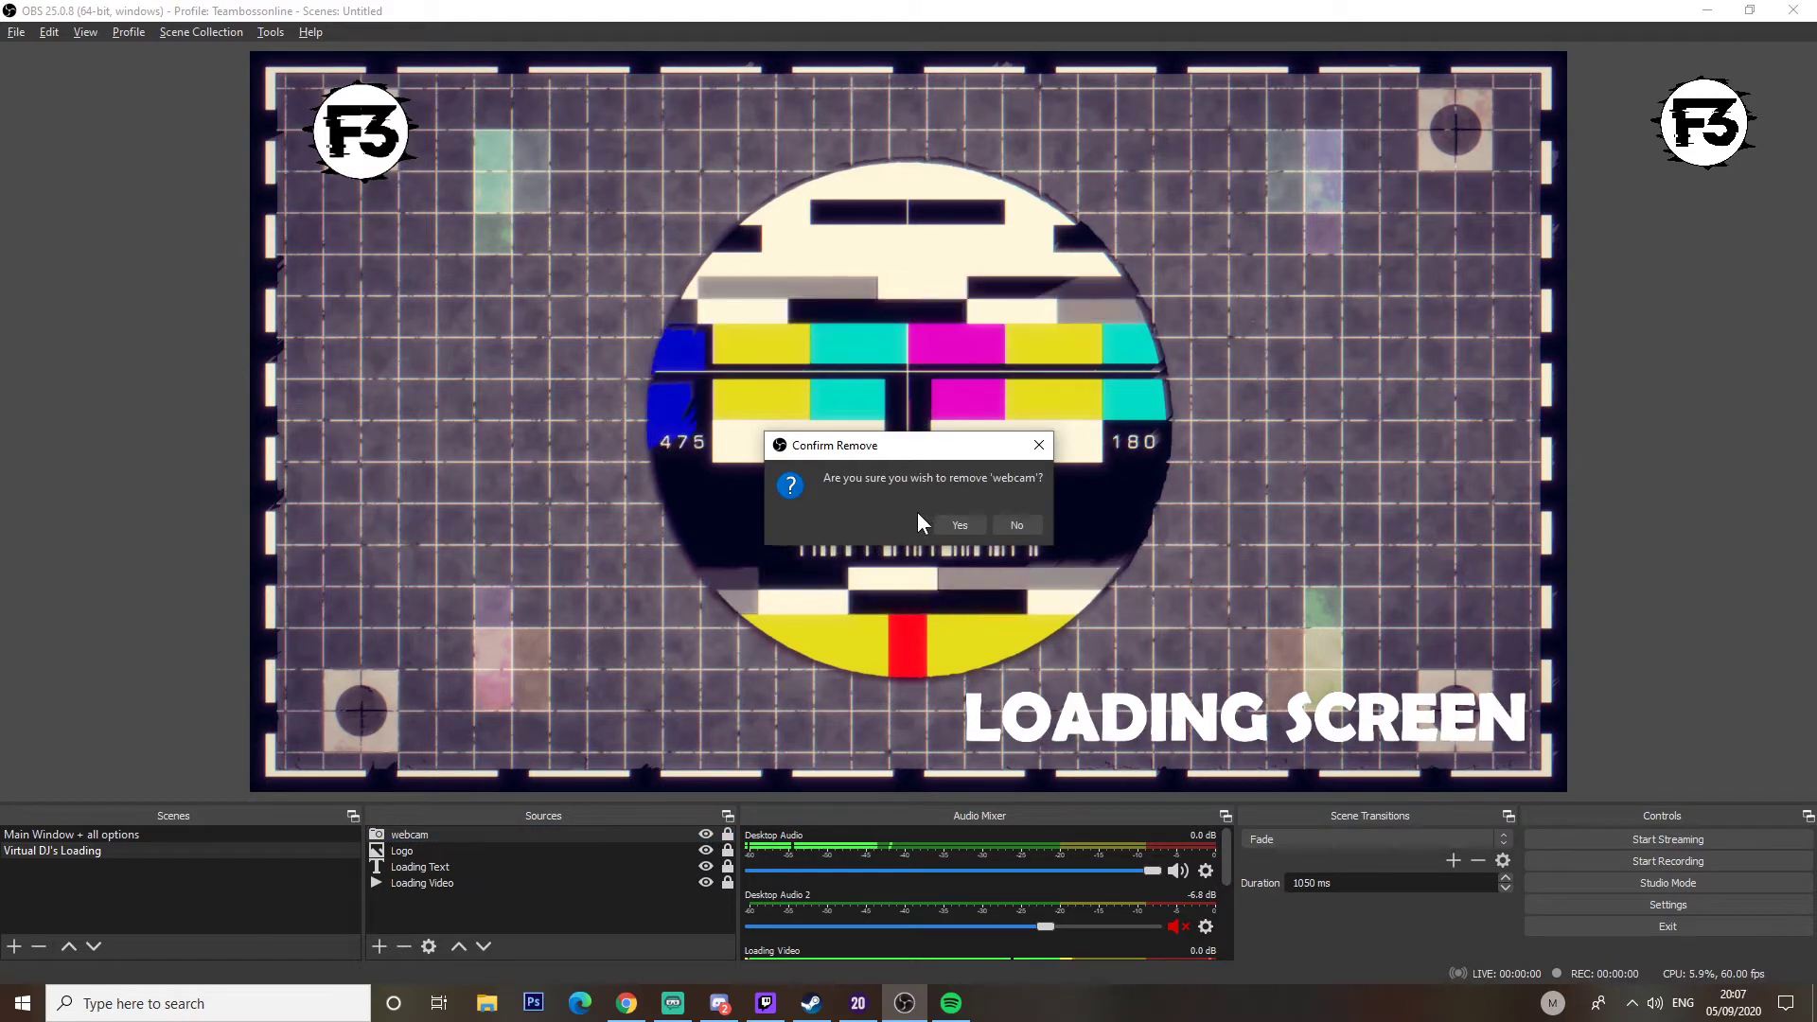
{"action": "left_click", "coordinate": [967, 525]}
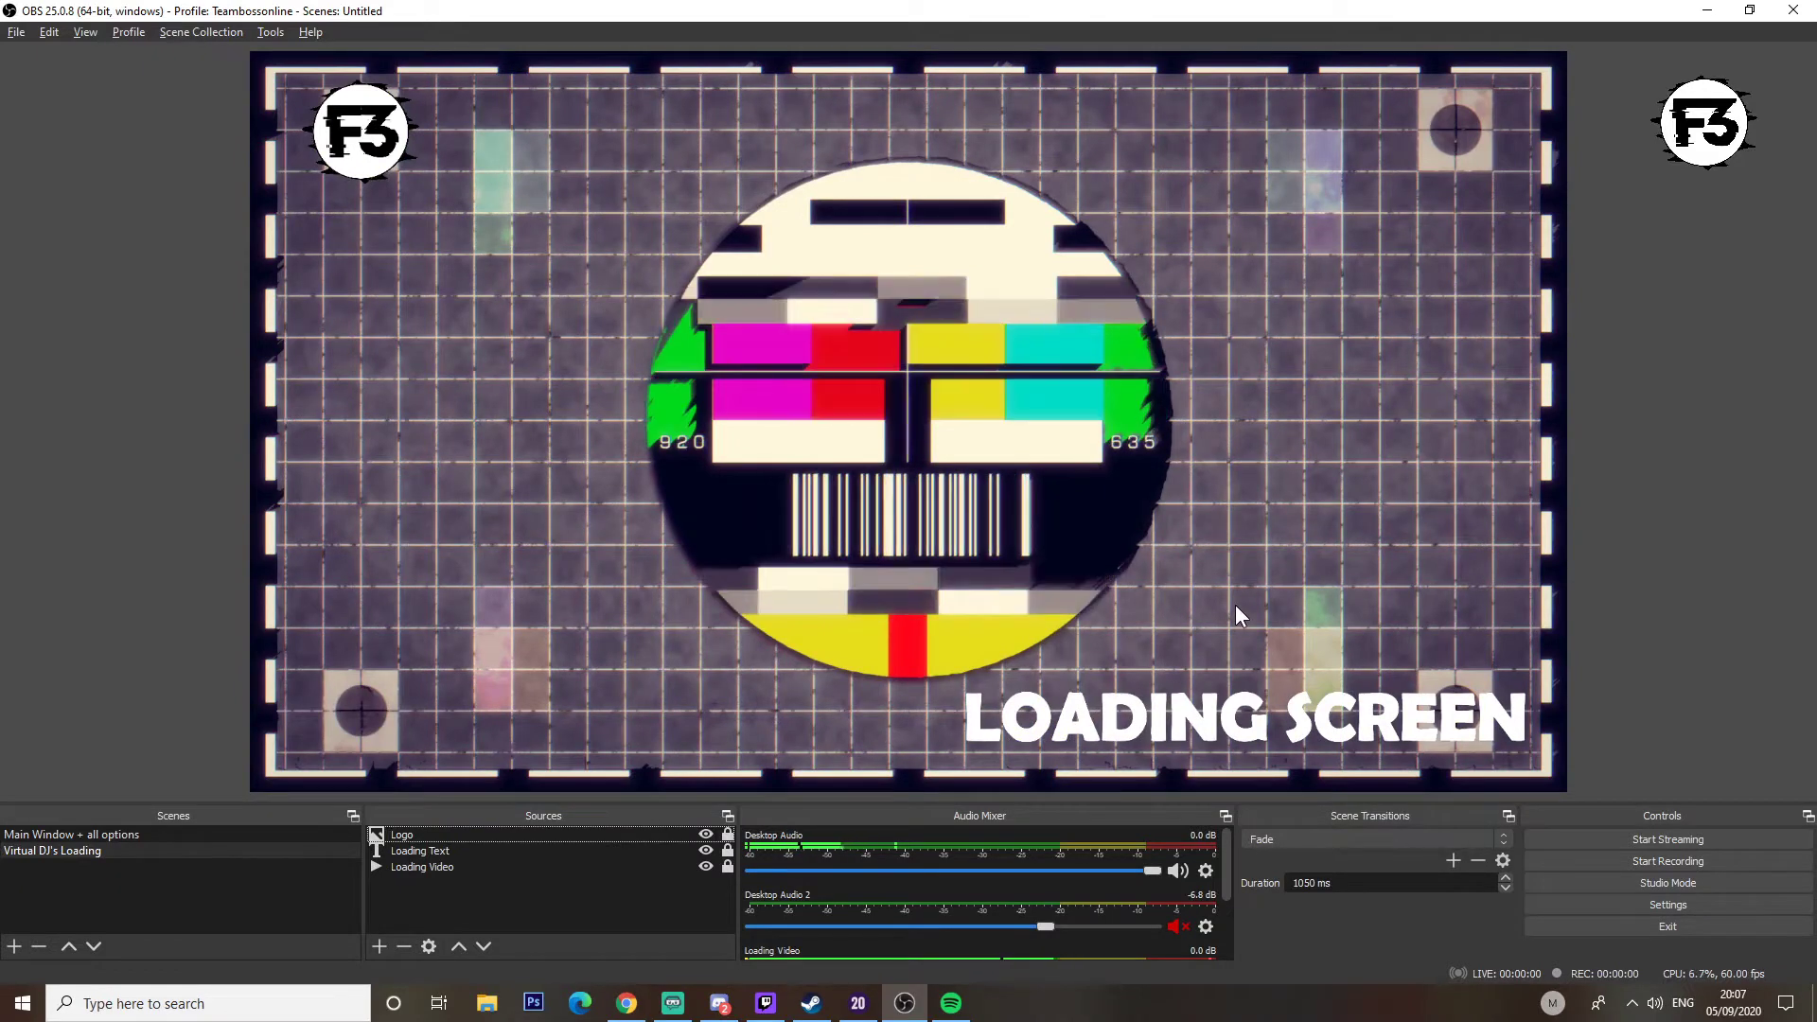
Step: Add another new Image source named "Logo2" to the scene
{"action": "left_click", "coordinate": [384, 945]}
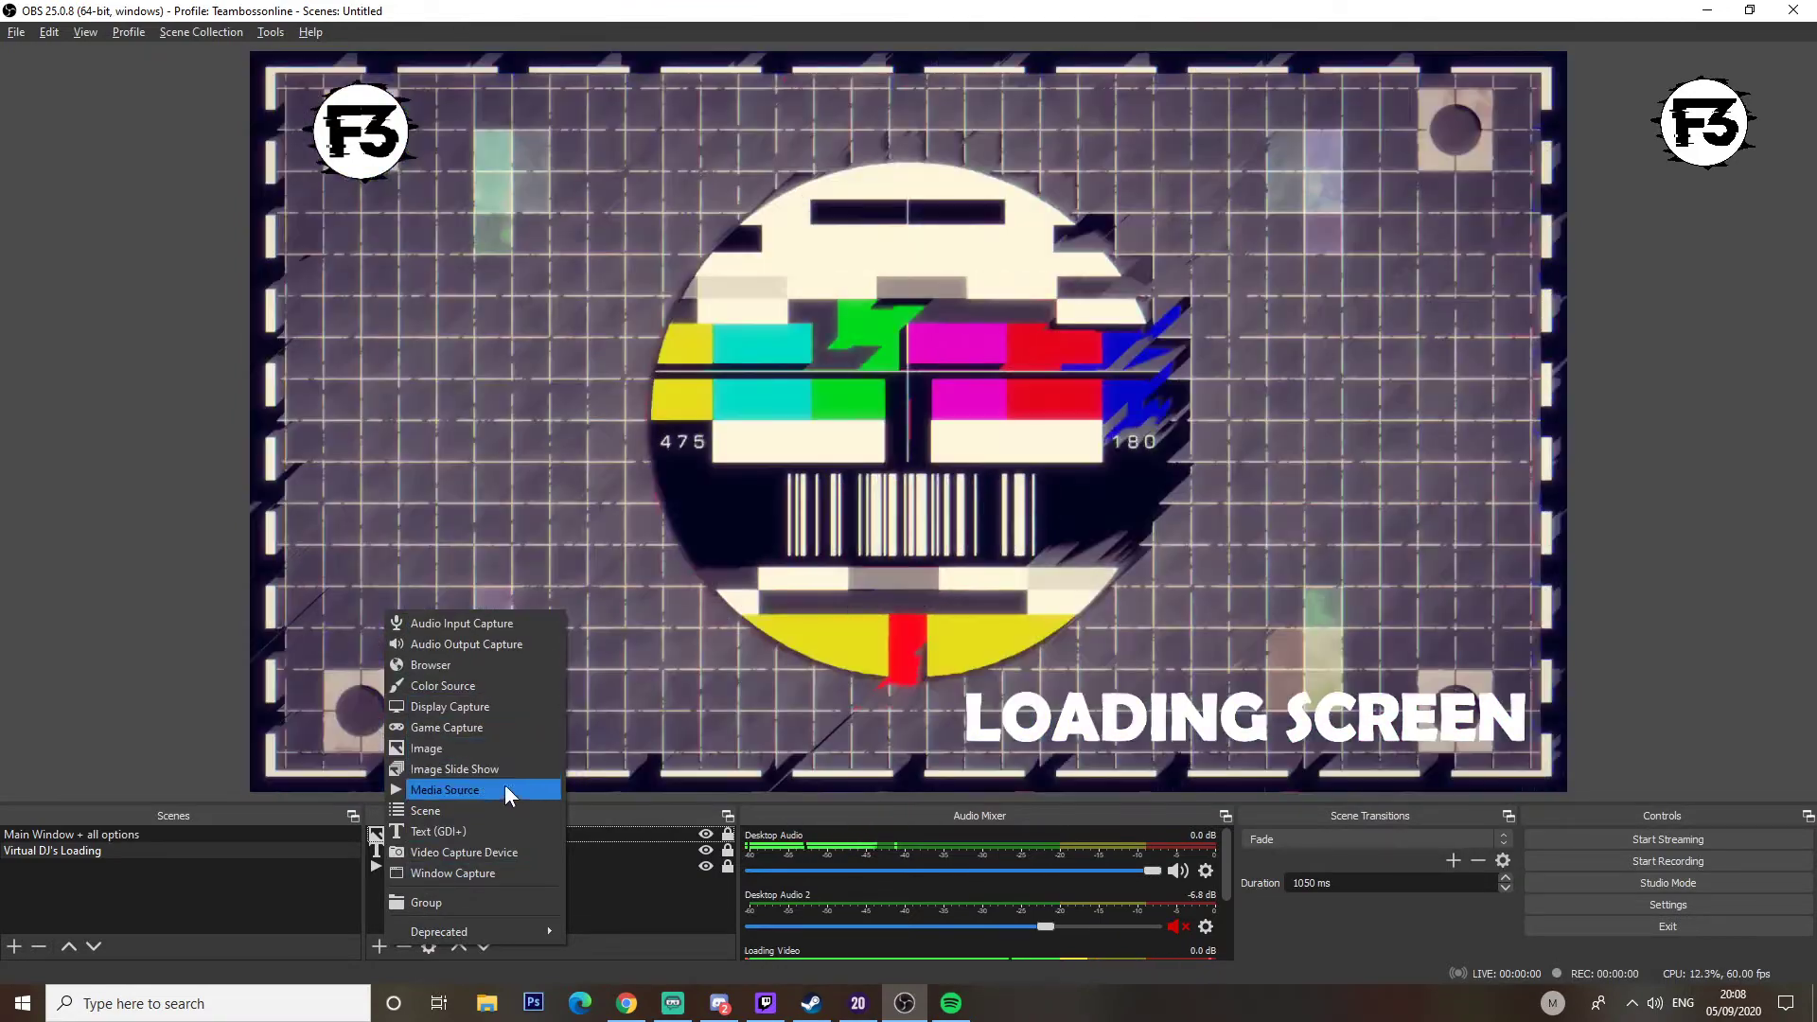
{"action": "left_click", "coordinate": [493, 753]}
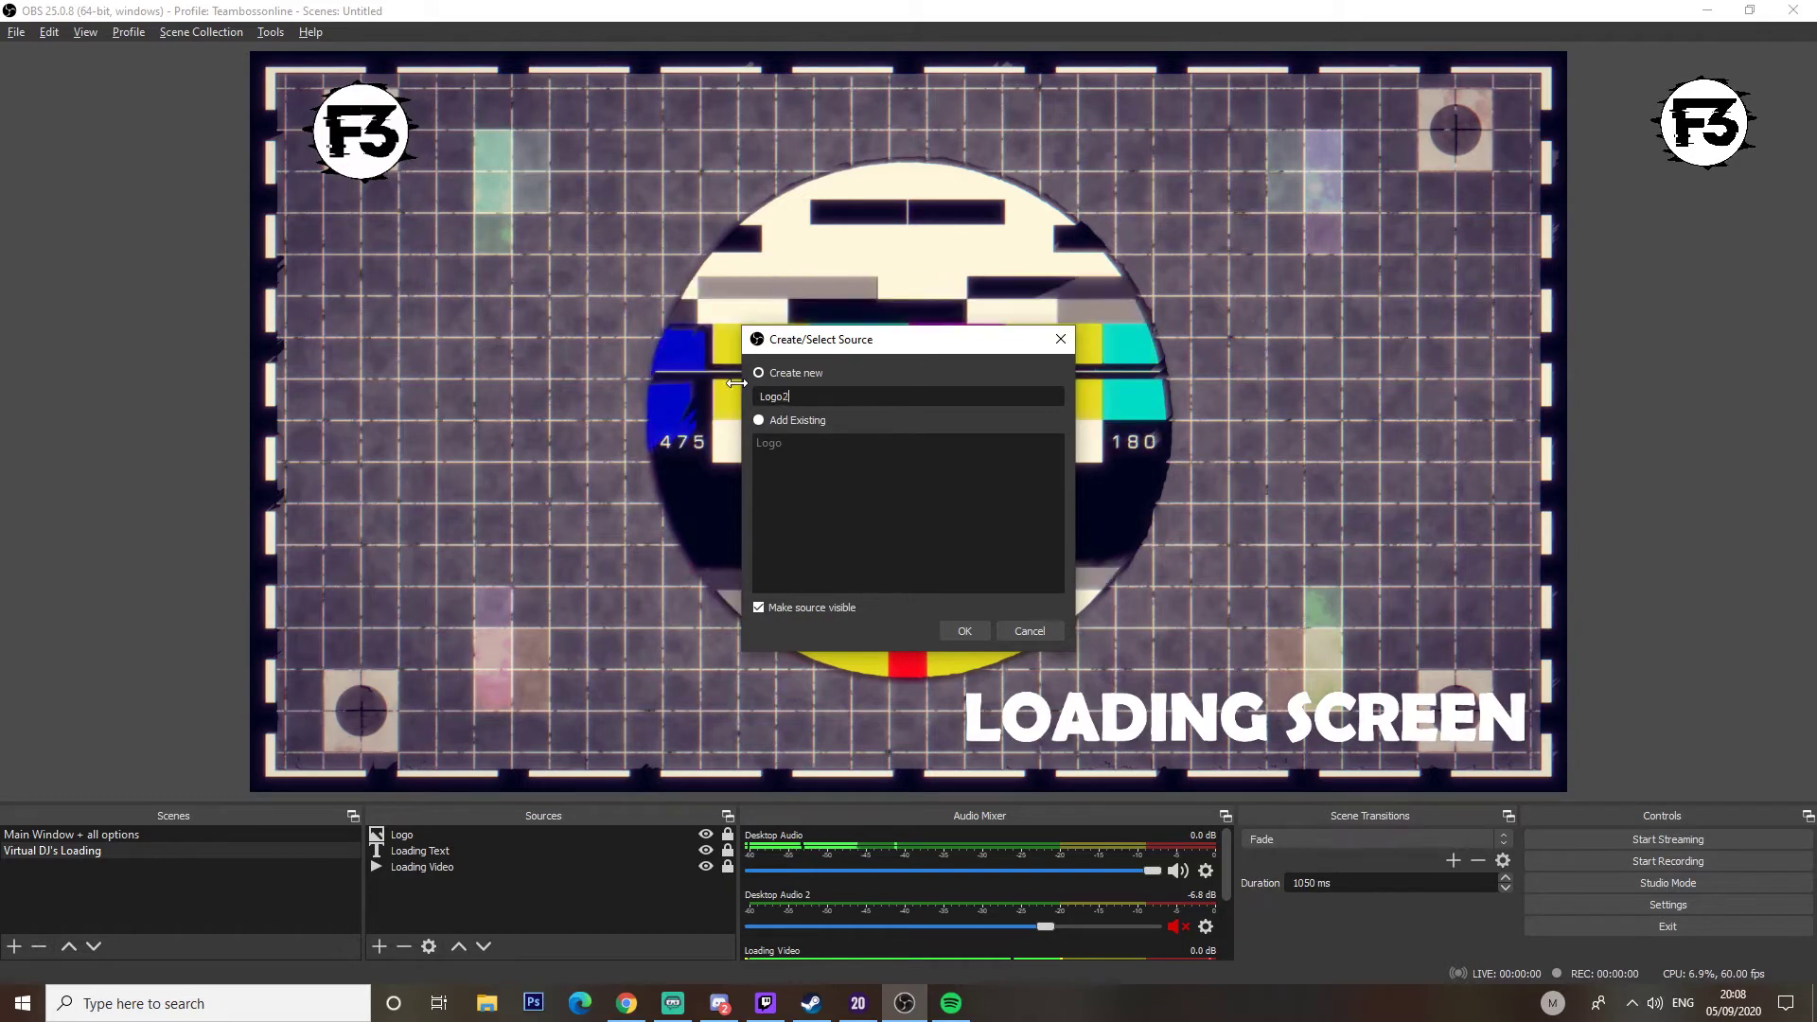
{"action": "left_click", "coordinate": [980, 628]}
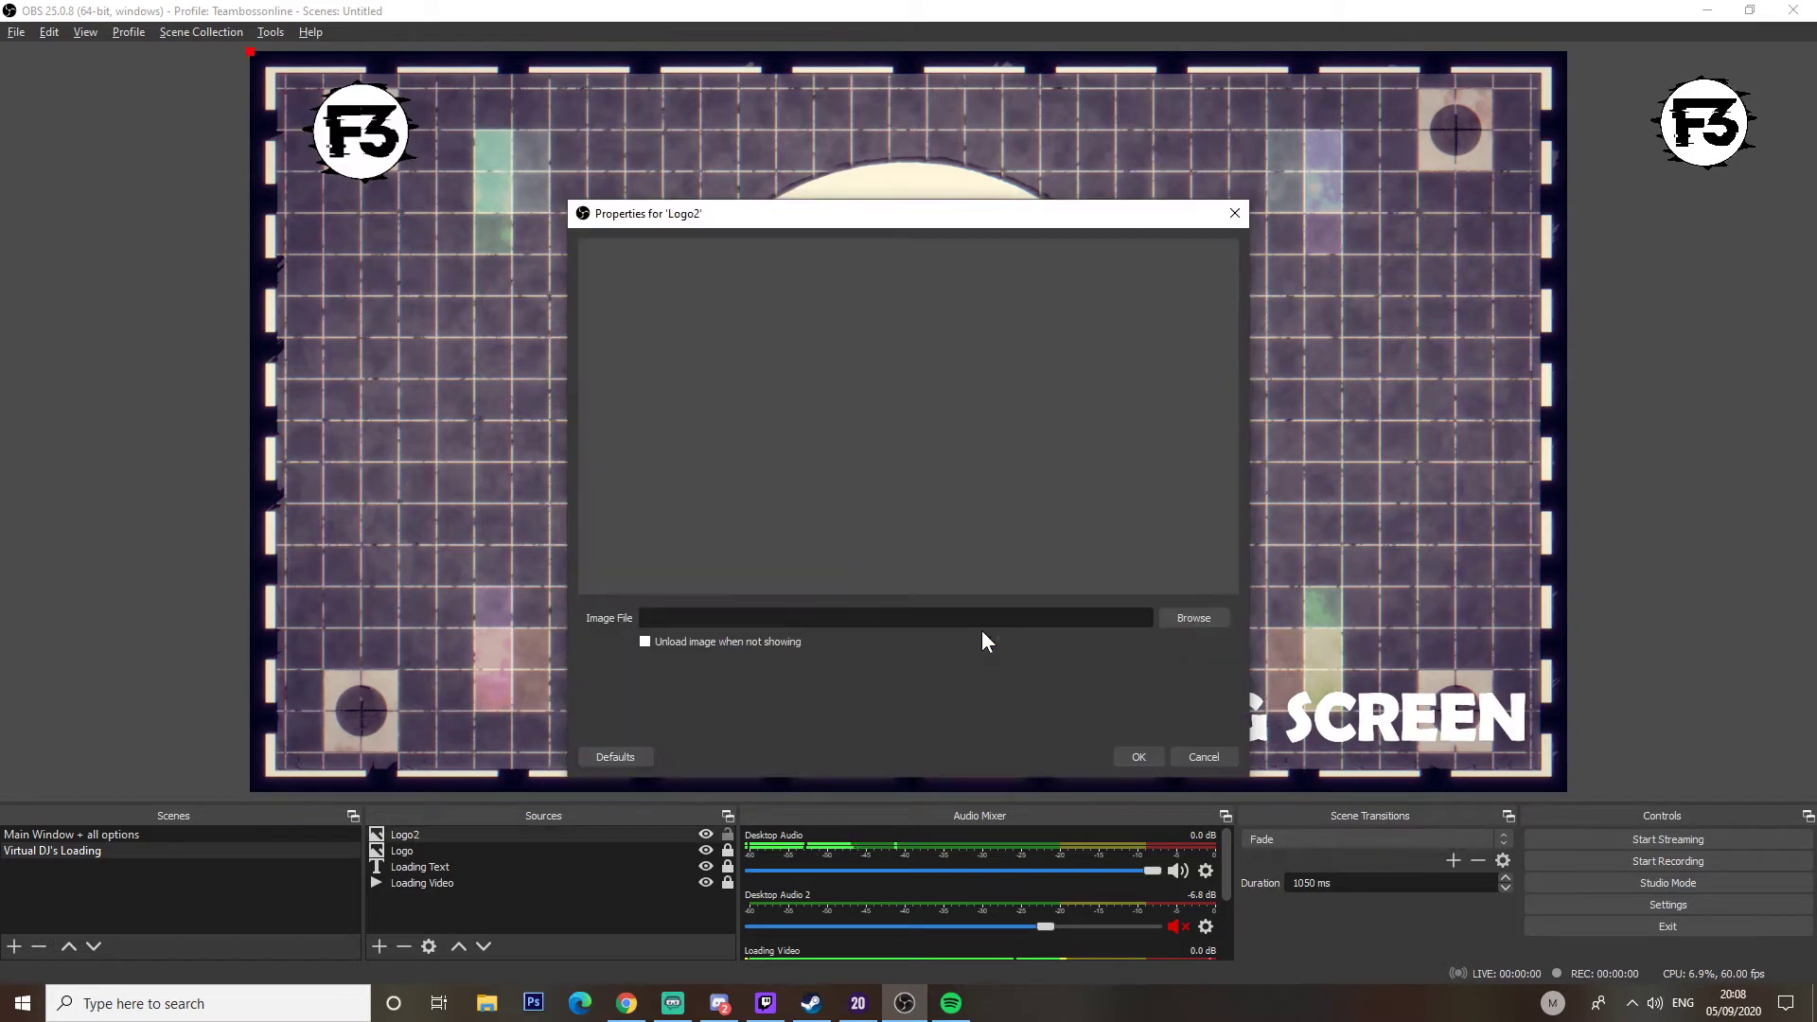
Step: Load giphy.gif from the RainbowPride folder as the Logo2 source's image
{"action": "left_click", "coordinate": [1193, 617]}
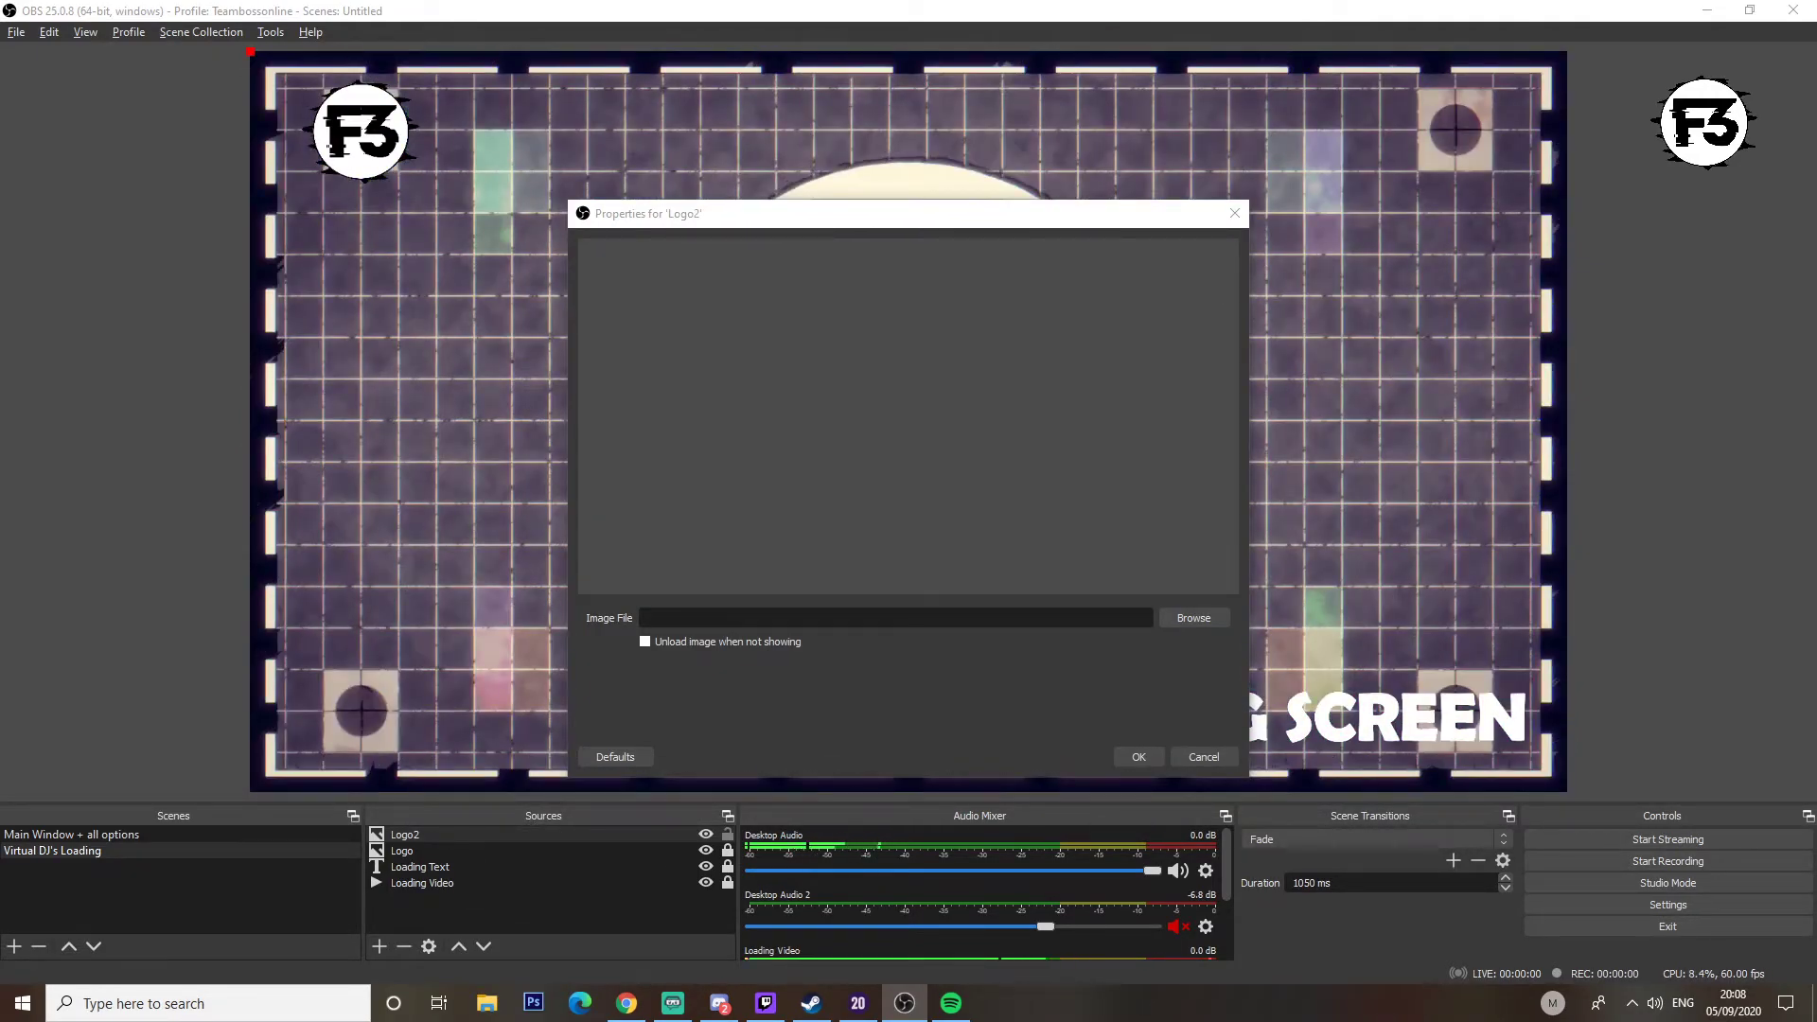
{"action": "key", "text": "Return"}
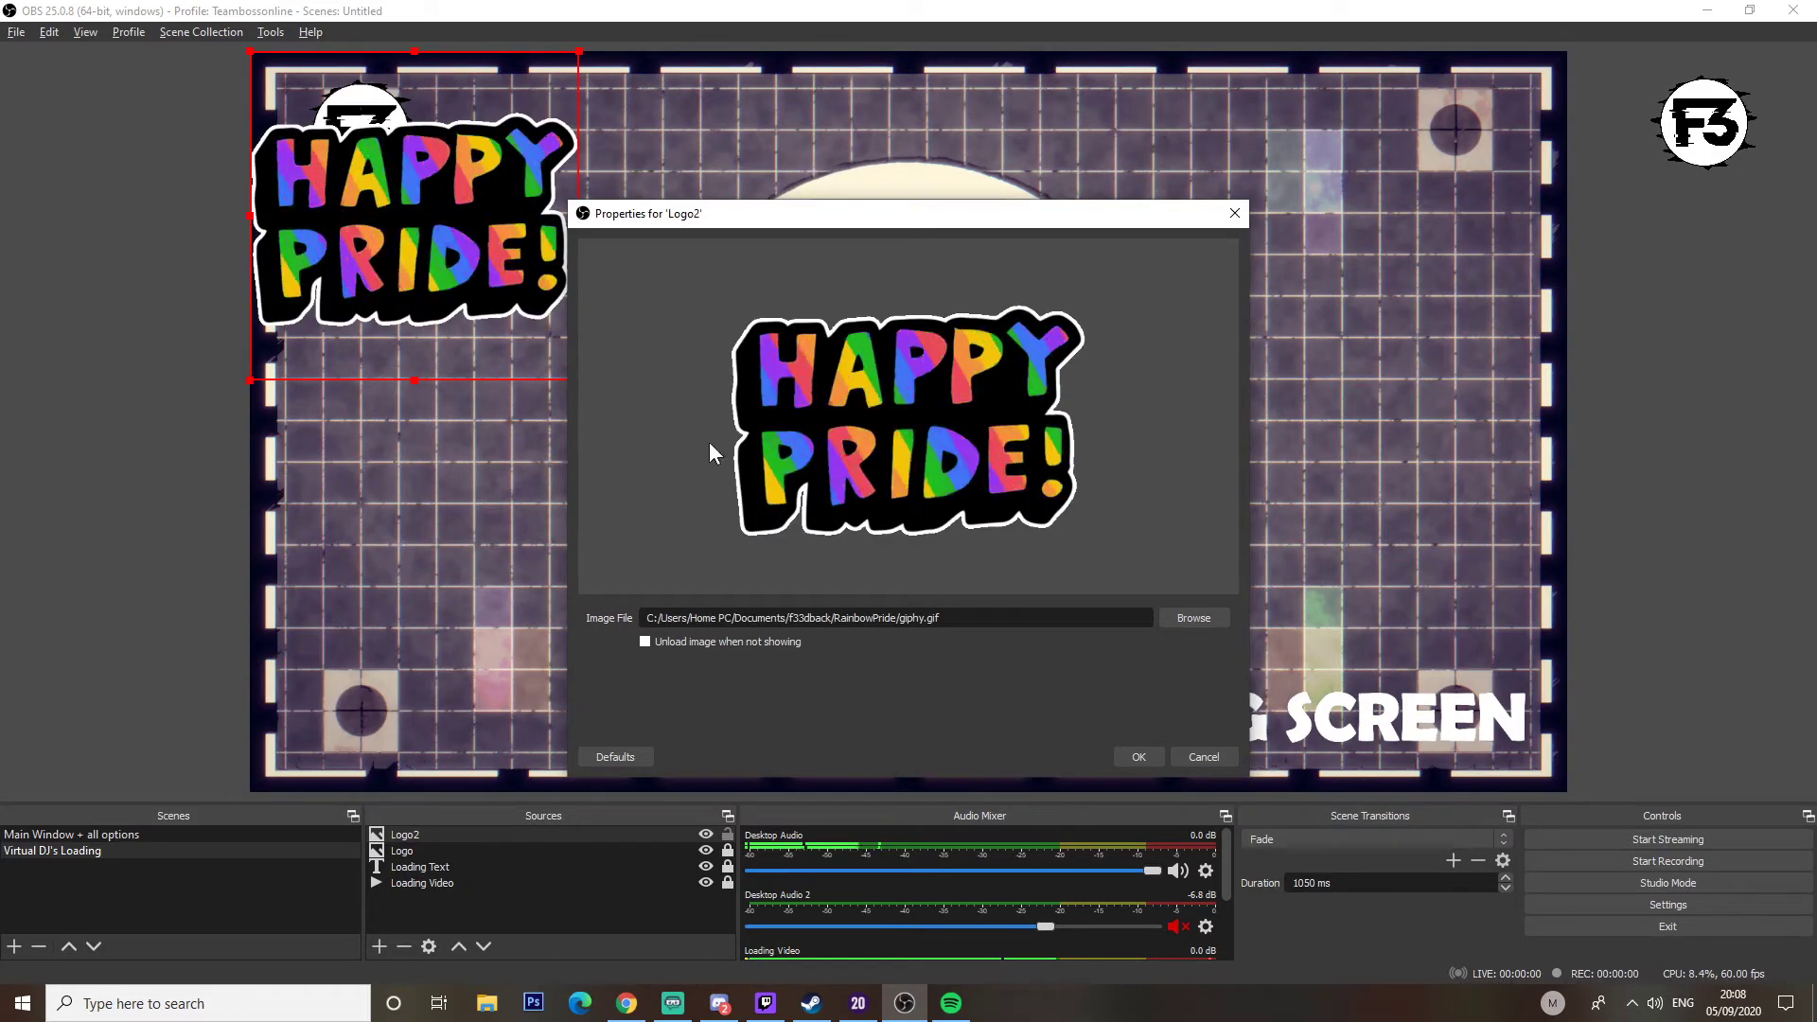
{"action": "left_click", "coordinate": [1139, 757]}
Step: Shrink the Happy Pride image to under a fifth of the canvas width and place it near the canvas's upper-right corner
{"action": "left_click_drag", "start_coordinate": [461, 223], "coordinate": [958, 403]}
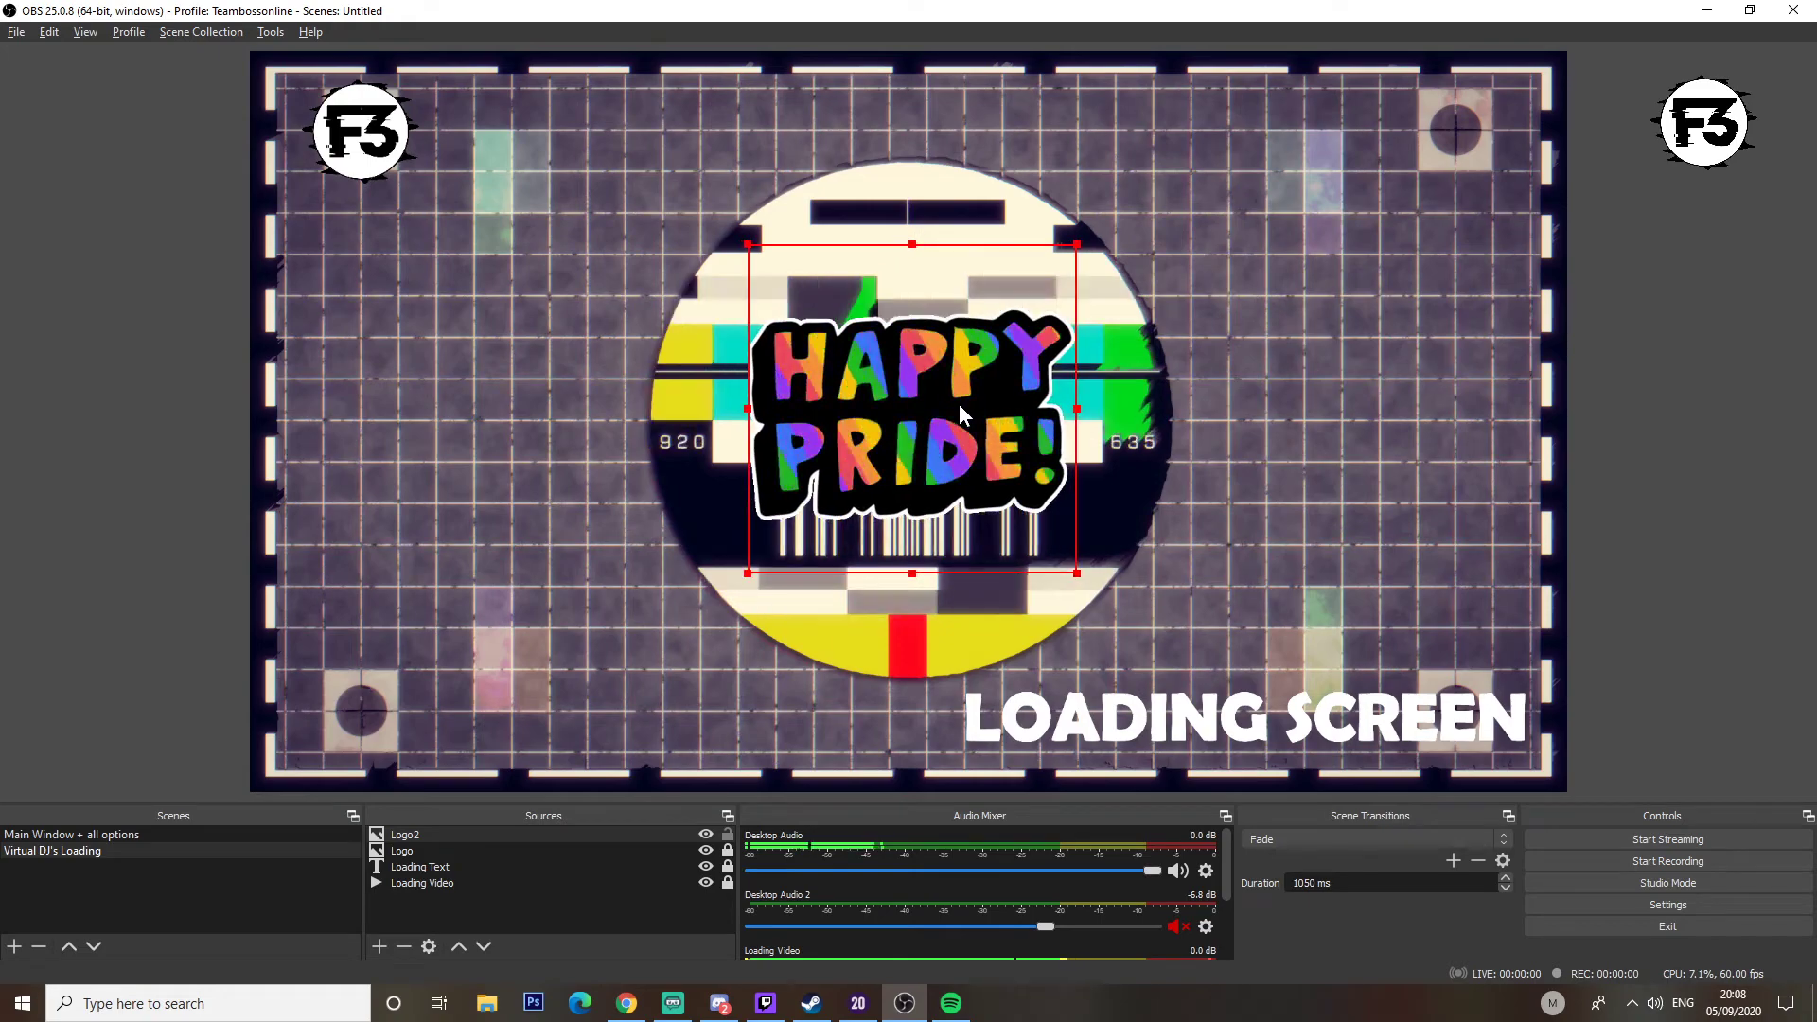
{"action": "left_click_drag", "start_coordinate": [1076, 569], "coordinate": [1129, 644]}
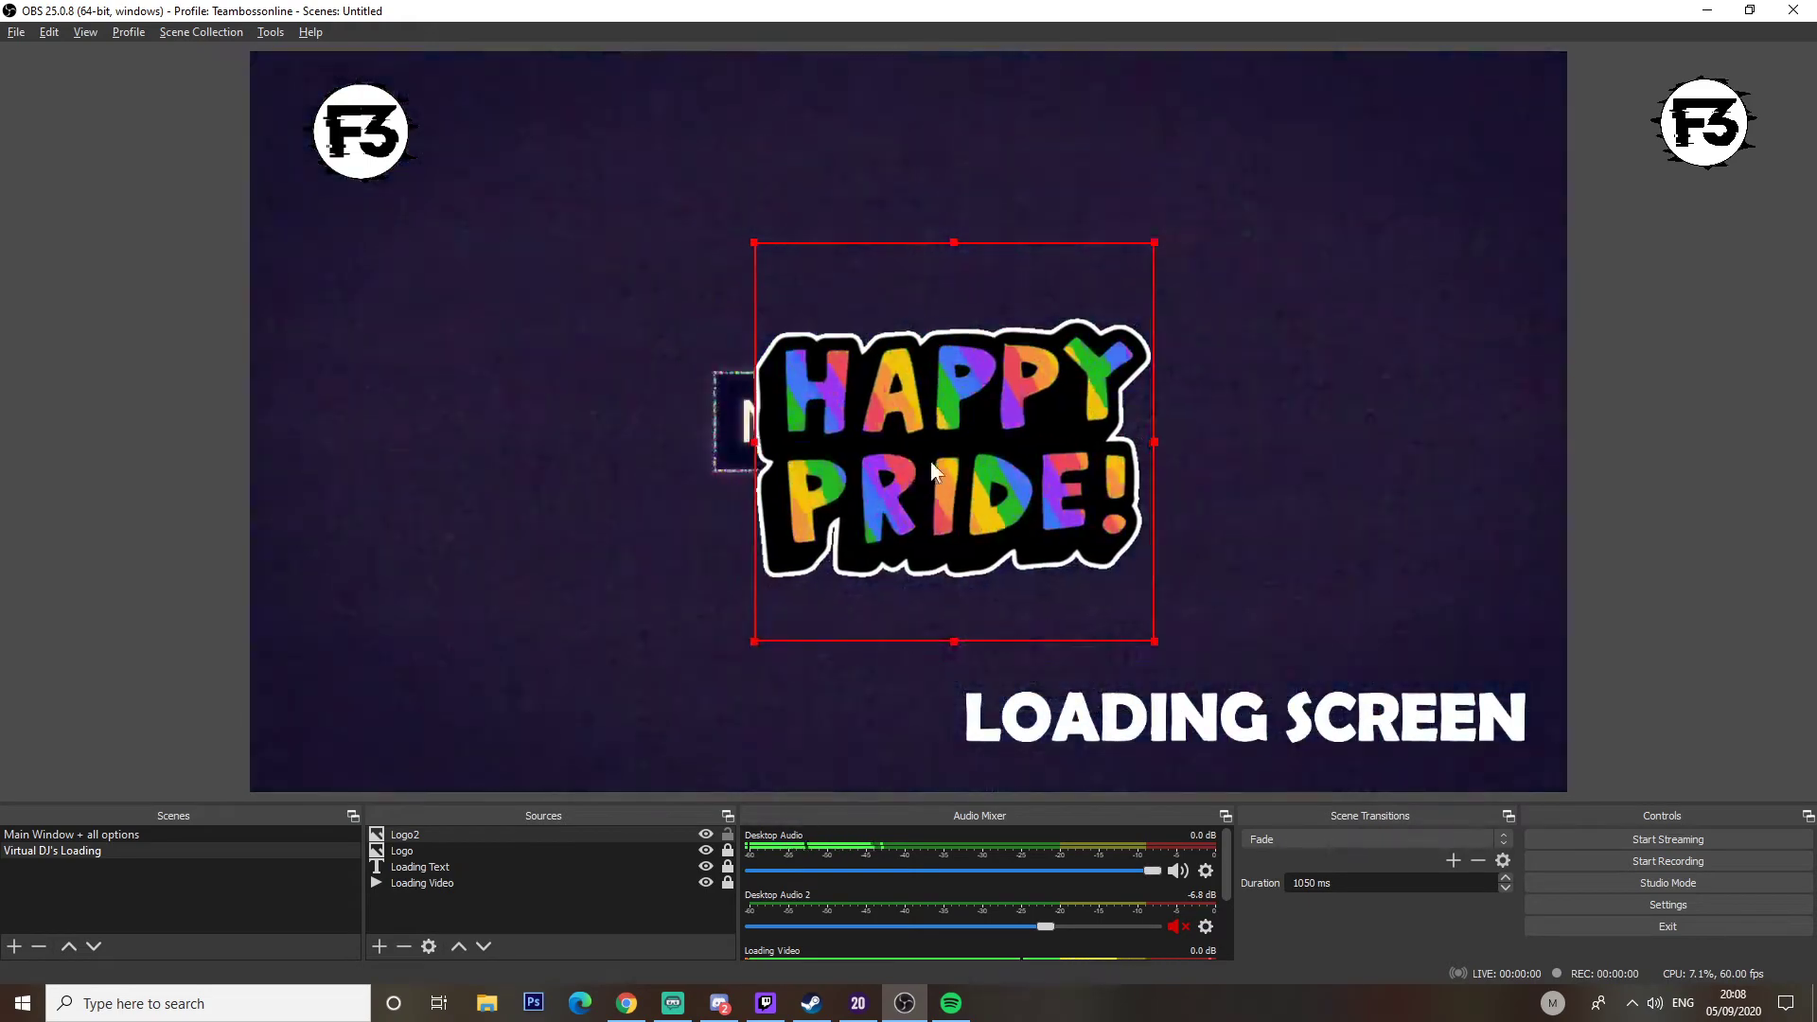
{"action": "left_click_drag", "start_coordinate": [929, 462], "coordinate": [1325, 276]}
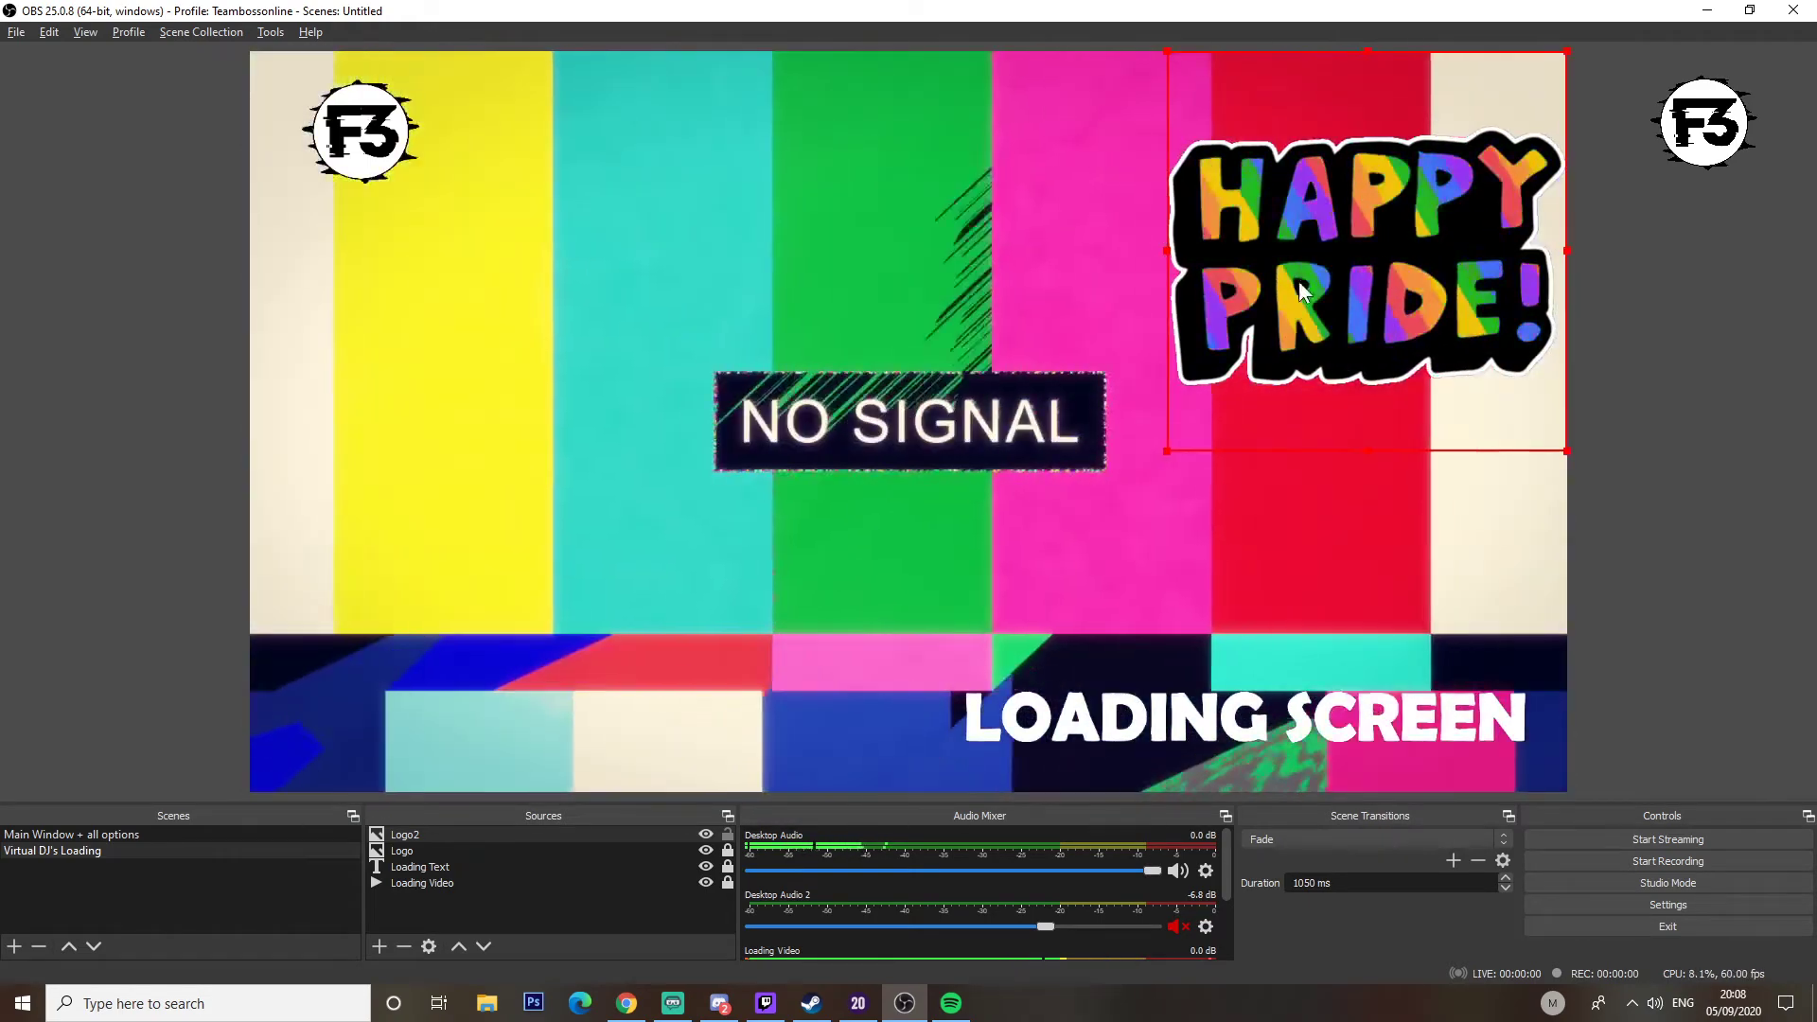
{"action": "left_click_drag", "start_coordinate": [1162, 452], "coordinate": [1315, 275]}
{"action": "left_click_drag", "start_coordinate": [1449, 182], "coordinate": [1415, 195]}
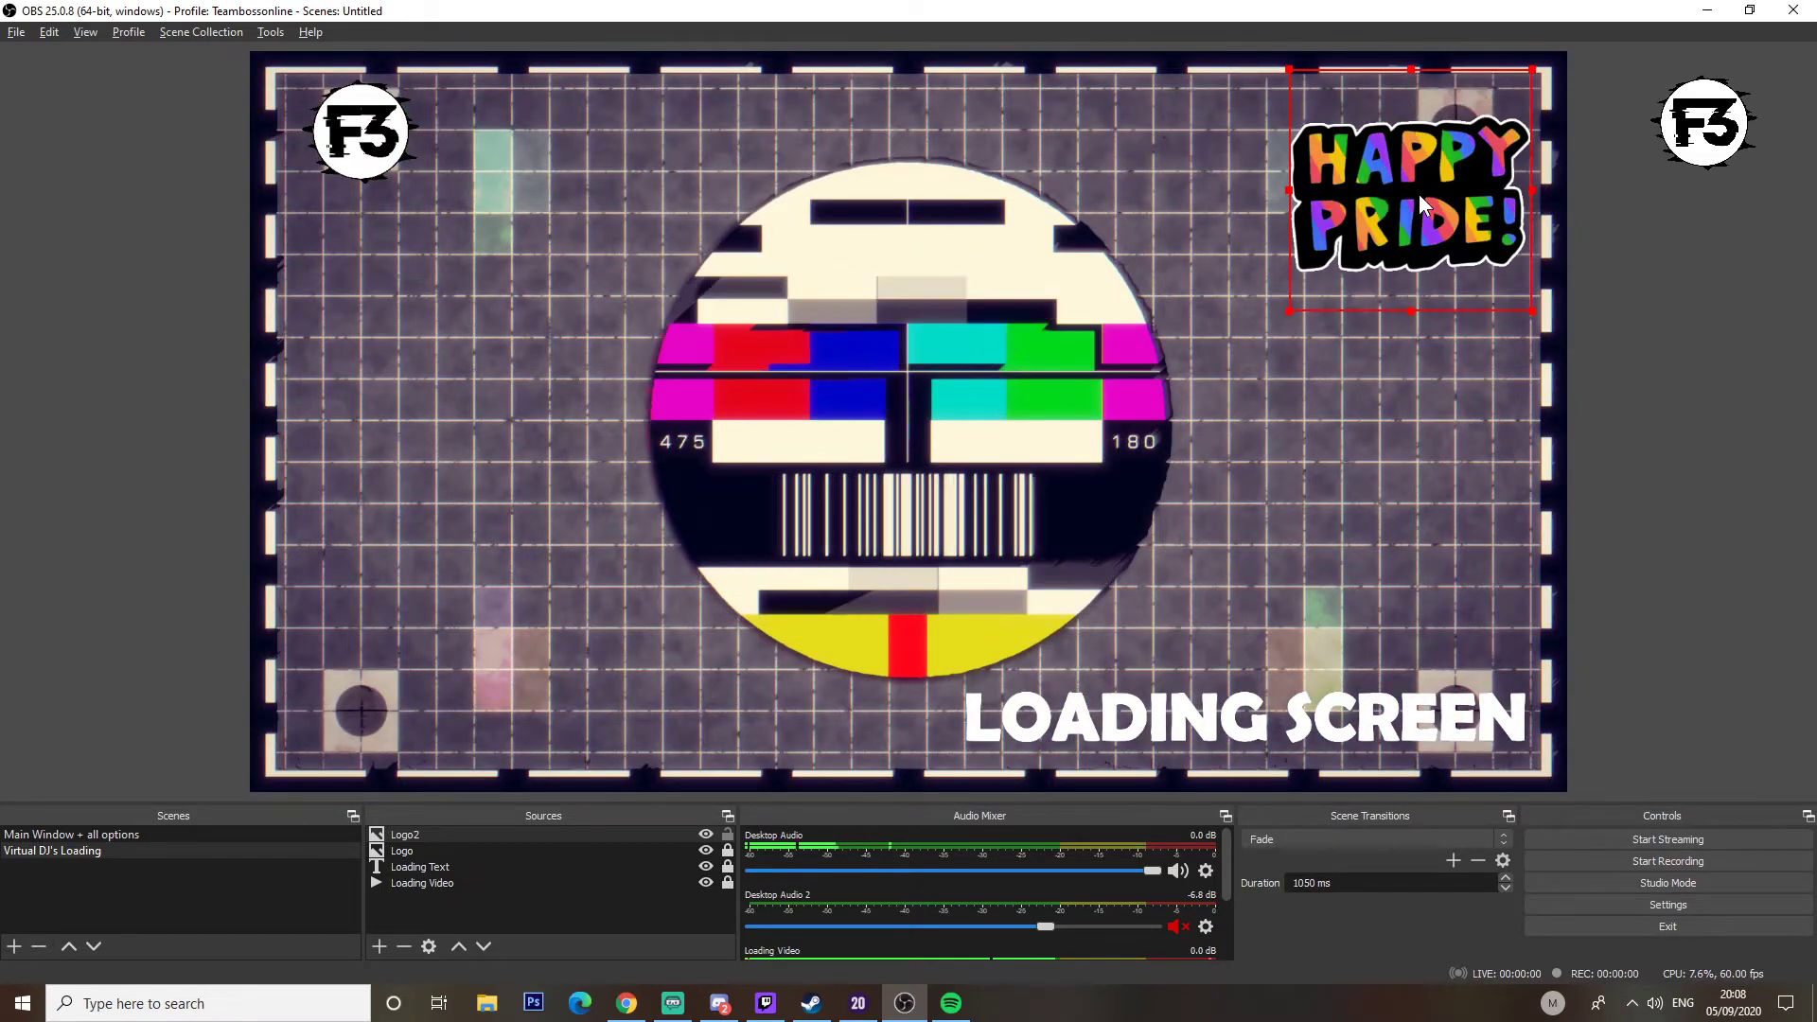
{"action": "left_click", "coordinate": [1349, 445]}
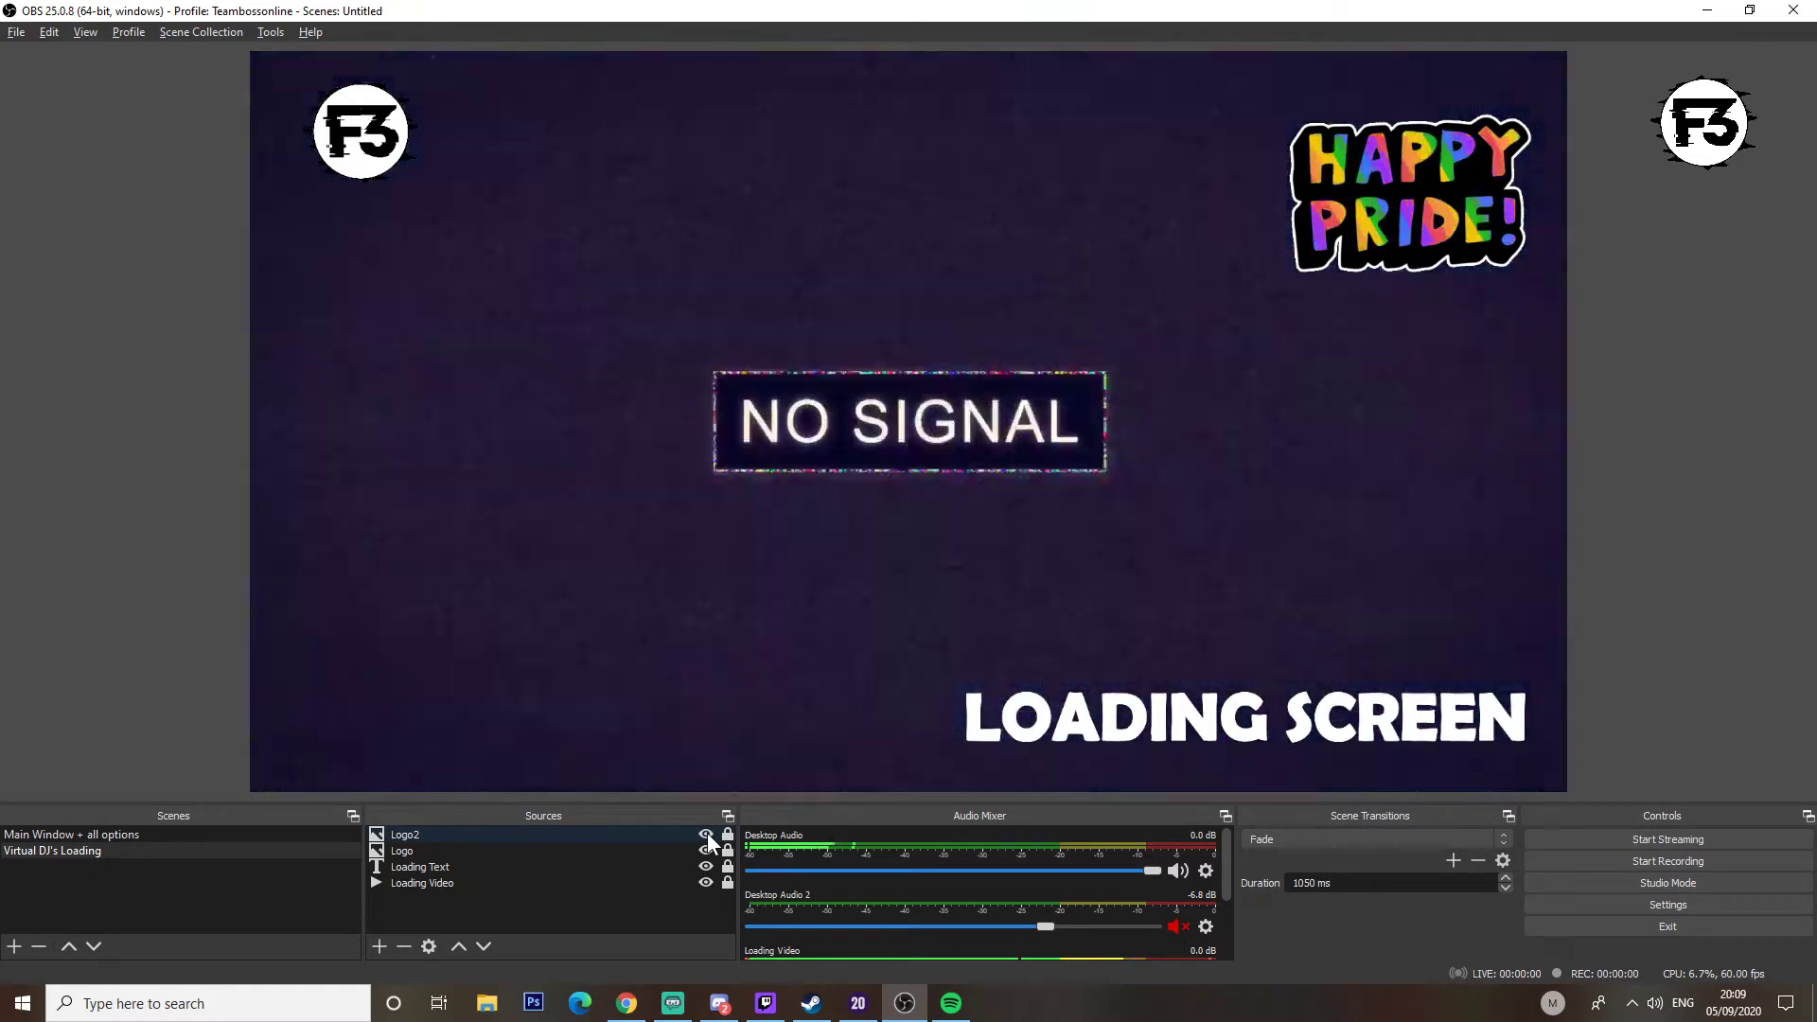
Step: Toggle the Logo2 source's visibility off and on several times, leaving it shown
{"action": "left_click", "coordinate": [705, 834]}
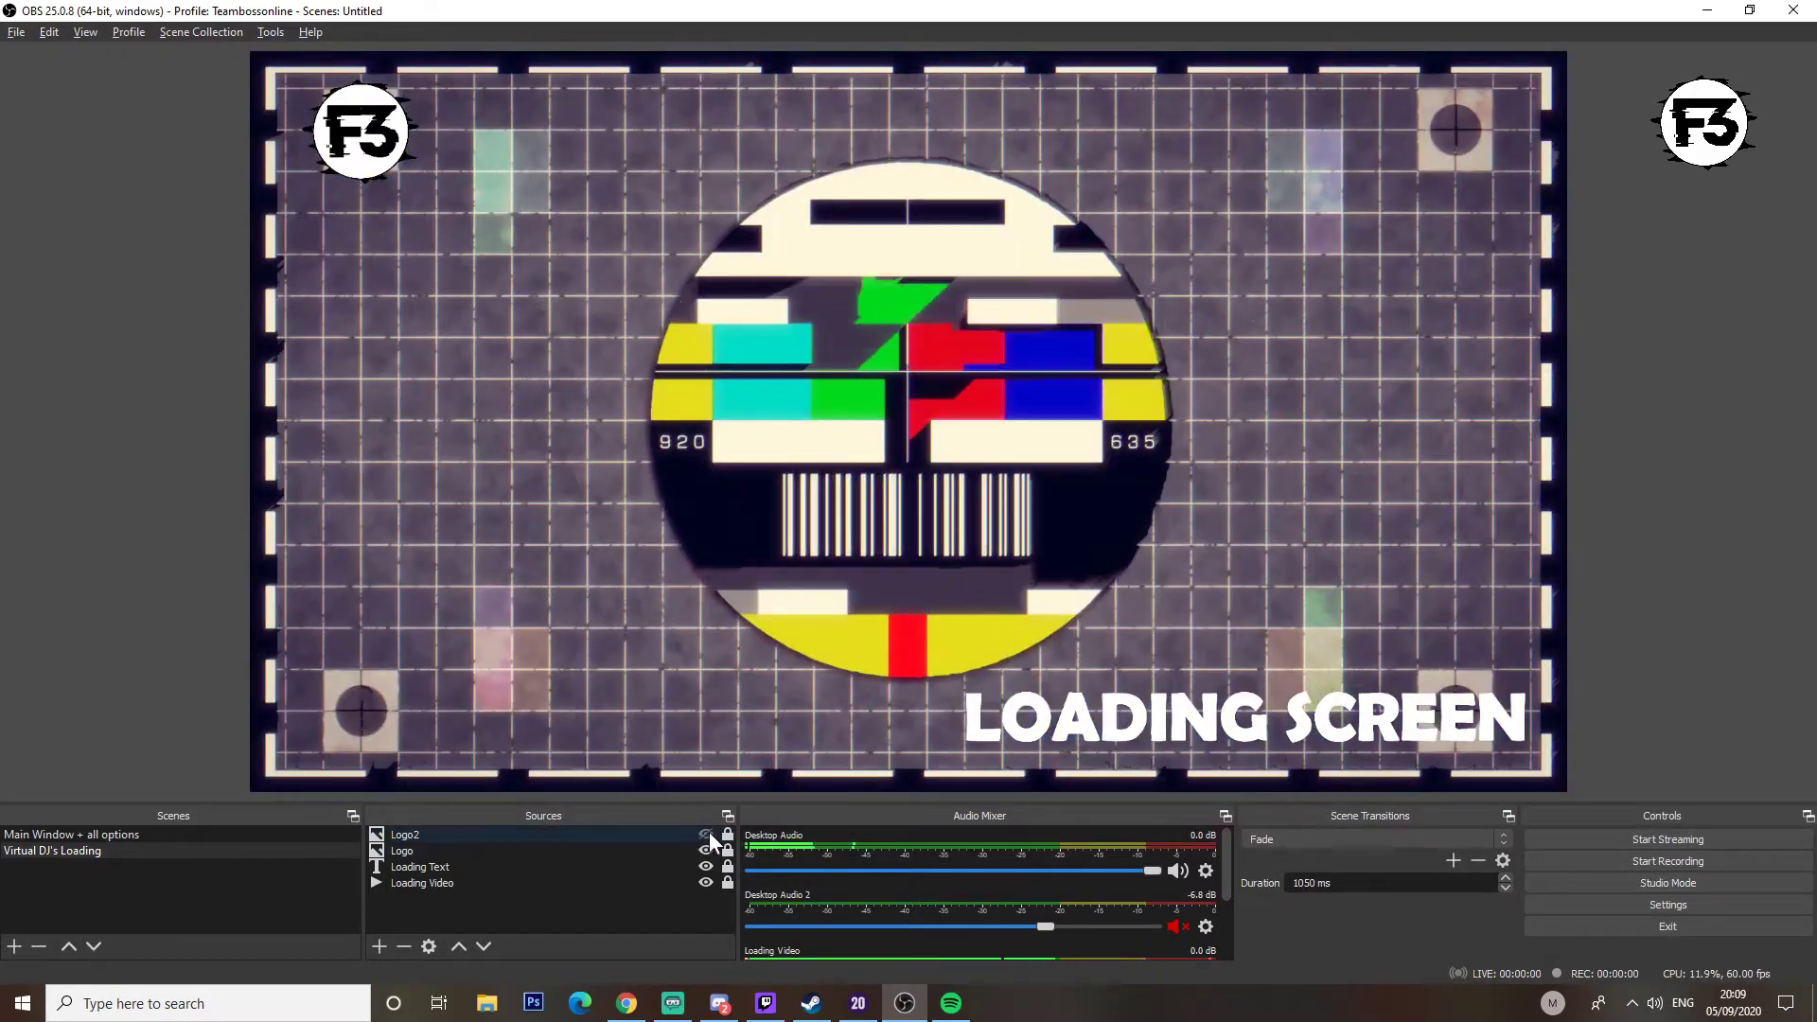
{"action": "left_click", "coordinate": [706, 834]}
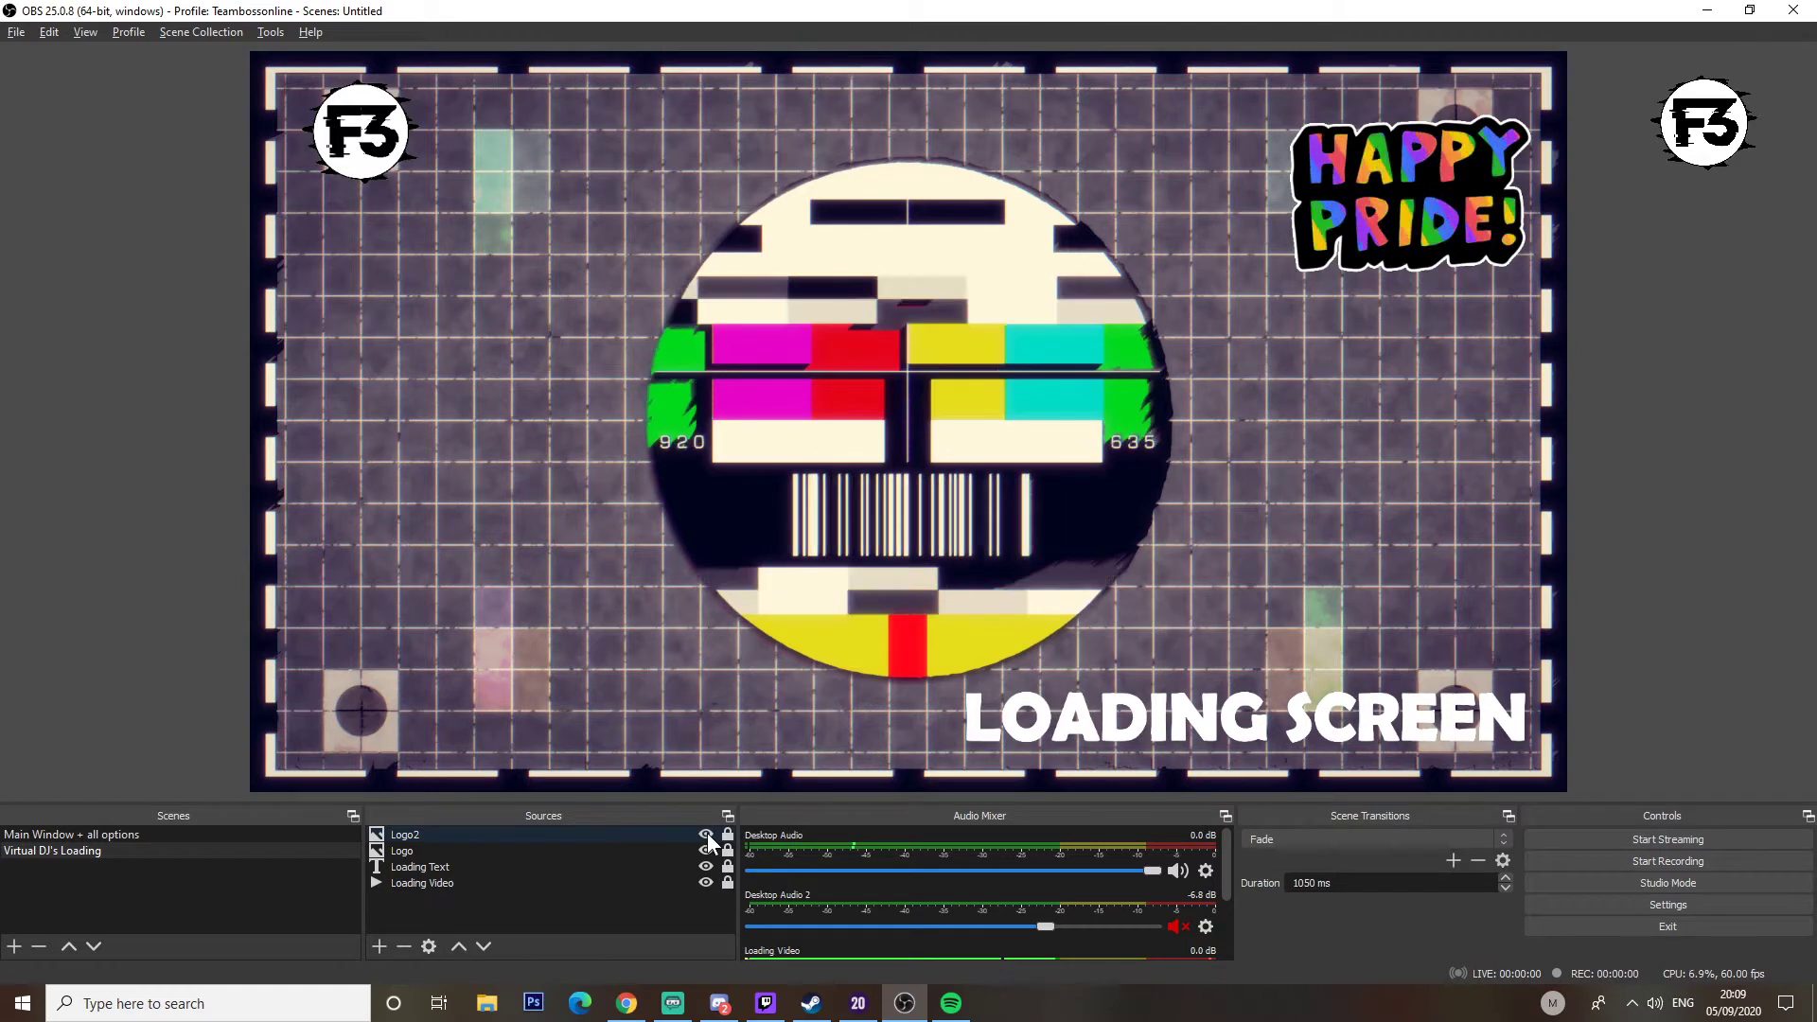
{"action": "left_click", "coordinate": [706, 833]}
{"action": "left_click", "coordinate": [706, 833]}
{"action": "left_click", "coordinate": [706, 833]}
{"action": "left_click", "coordinate": [706, 833]}
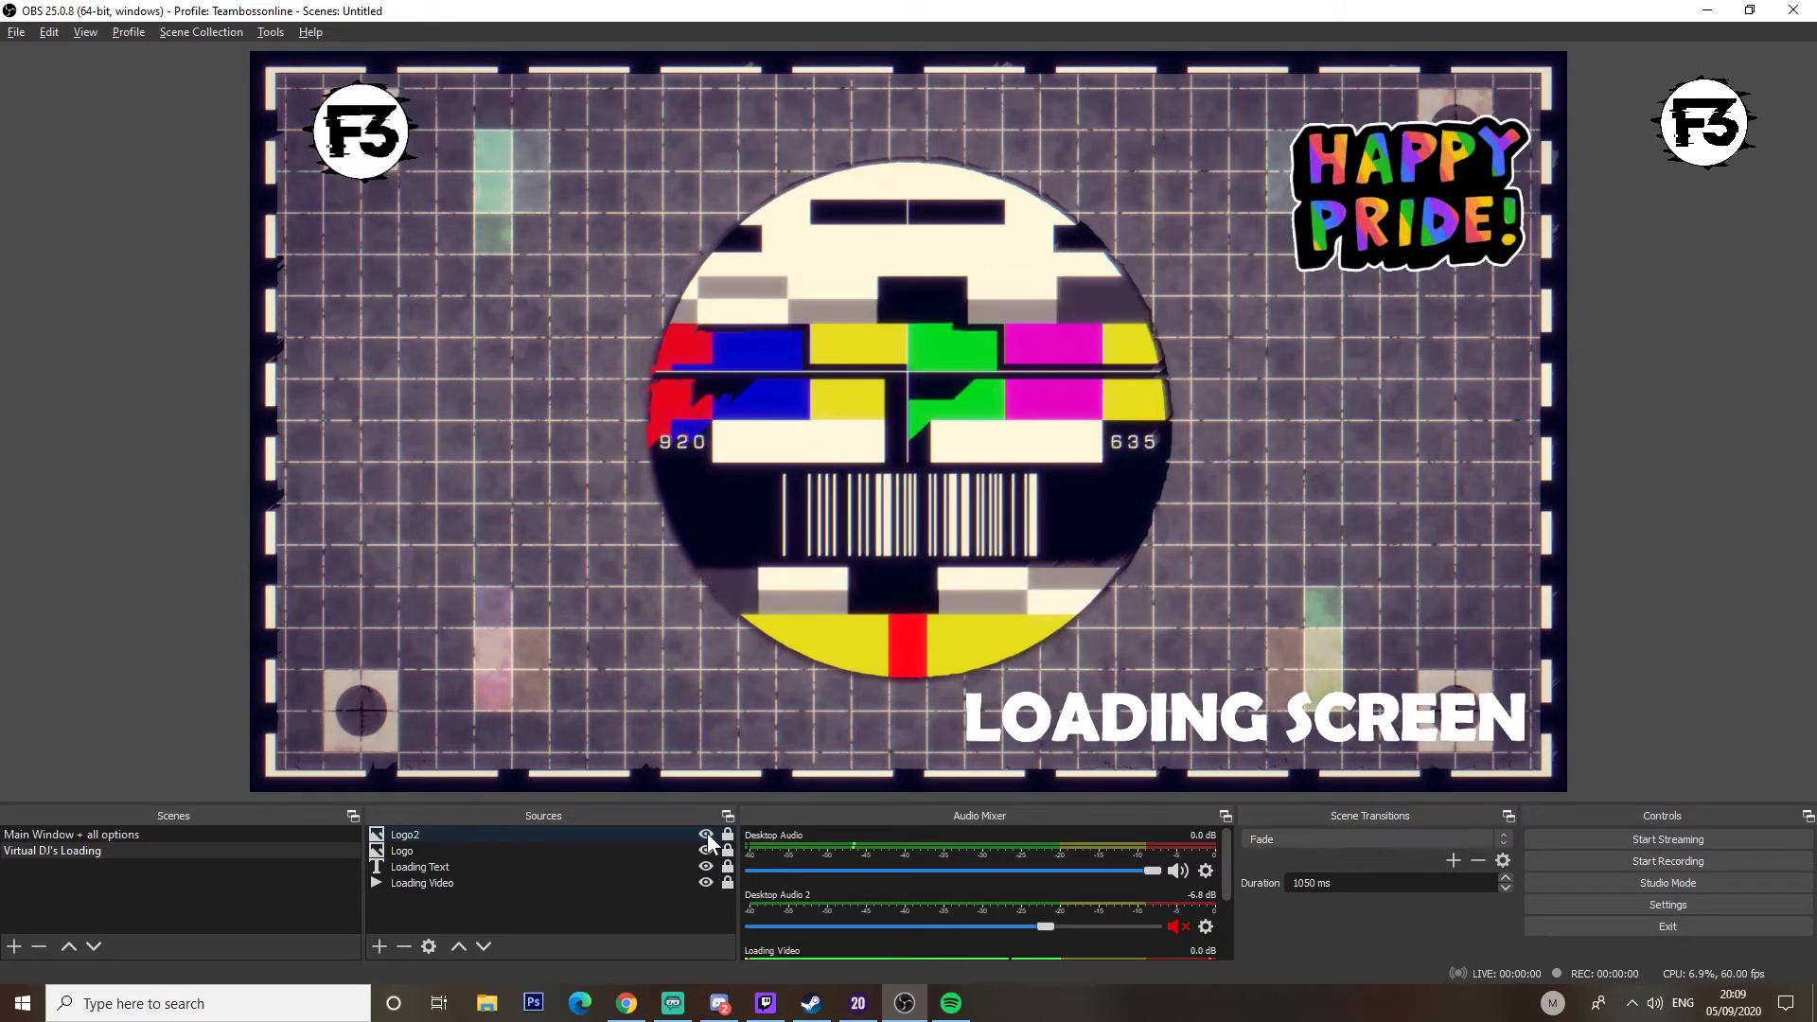
{"action": "left_click", "coordinate": [706, 833]}
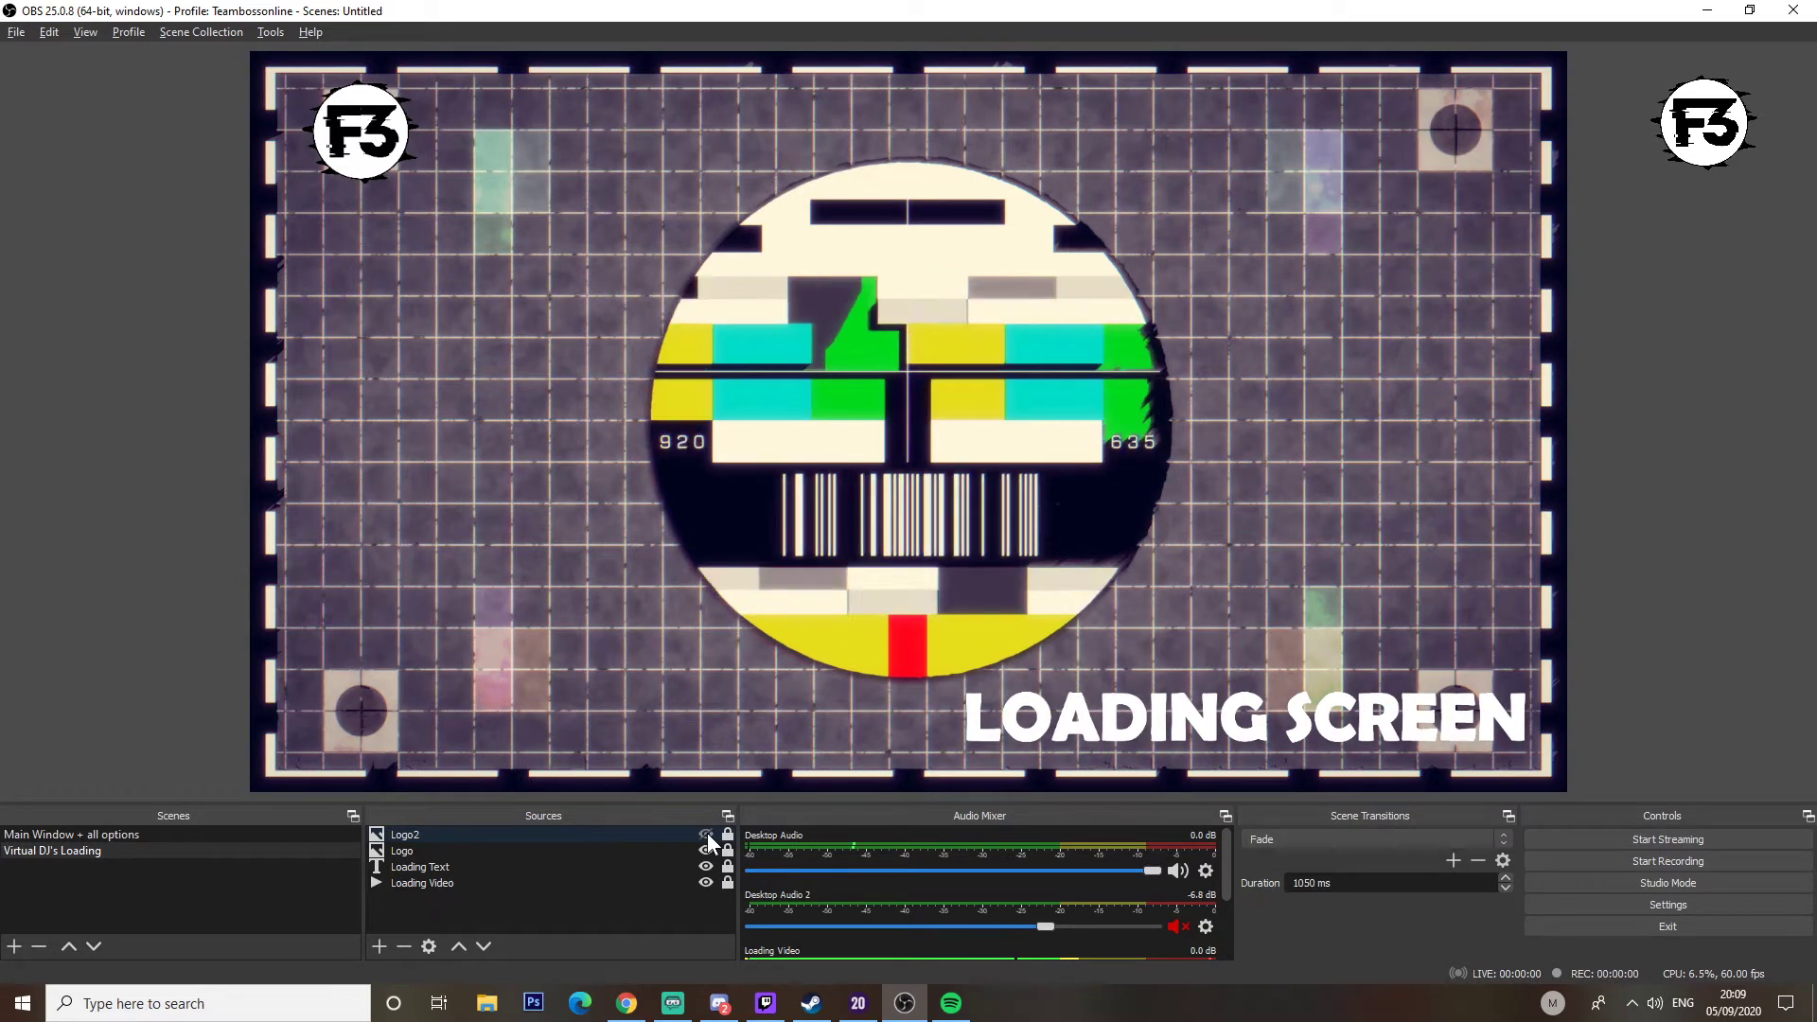
{"action": "left_click", "coordinate": [706, 833]}
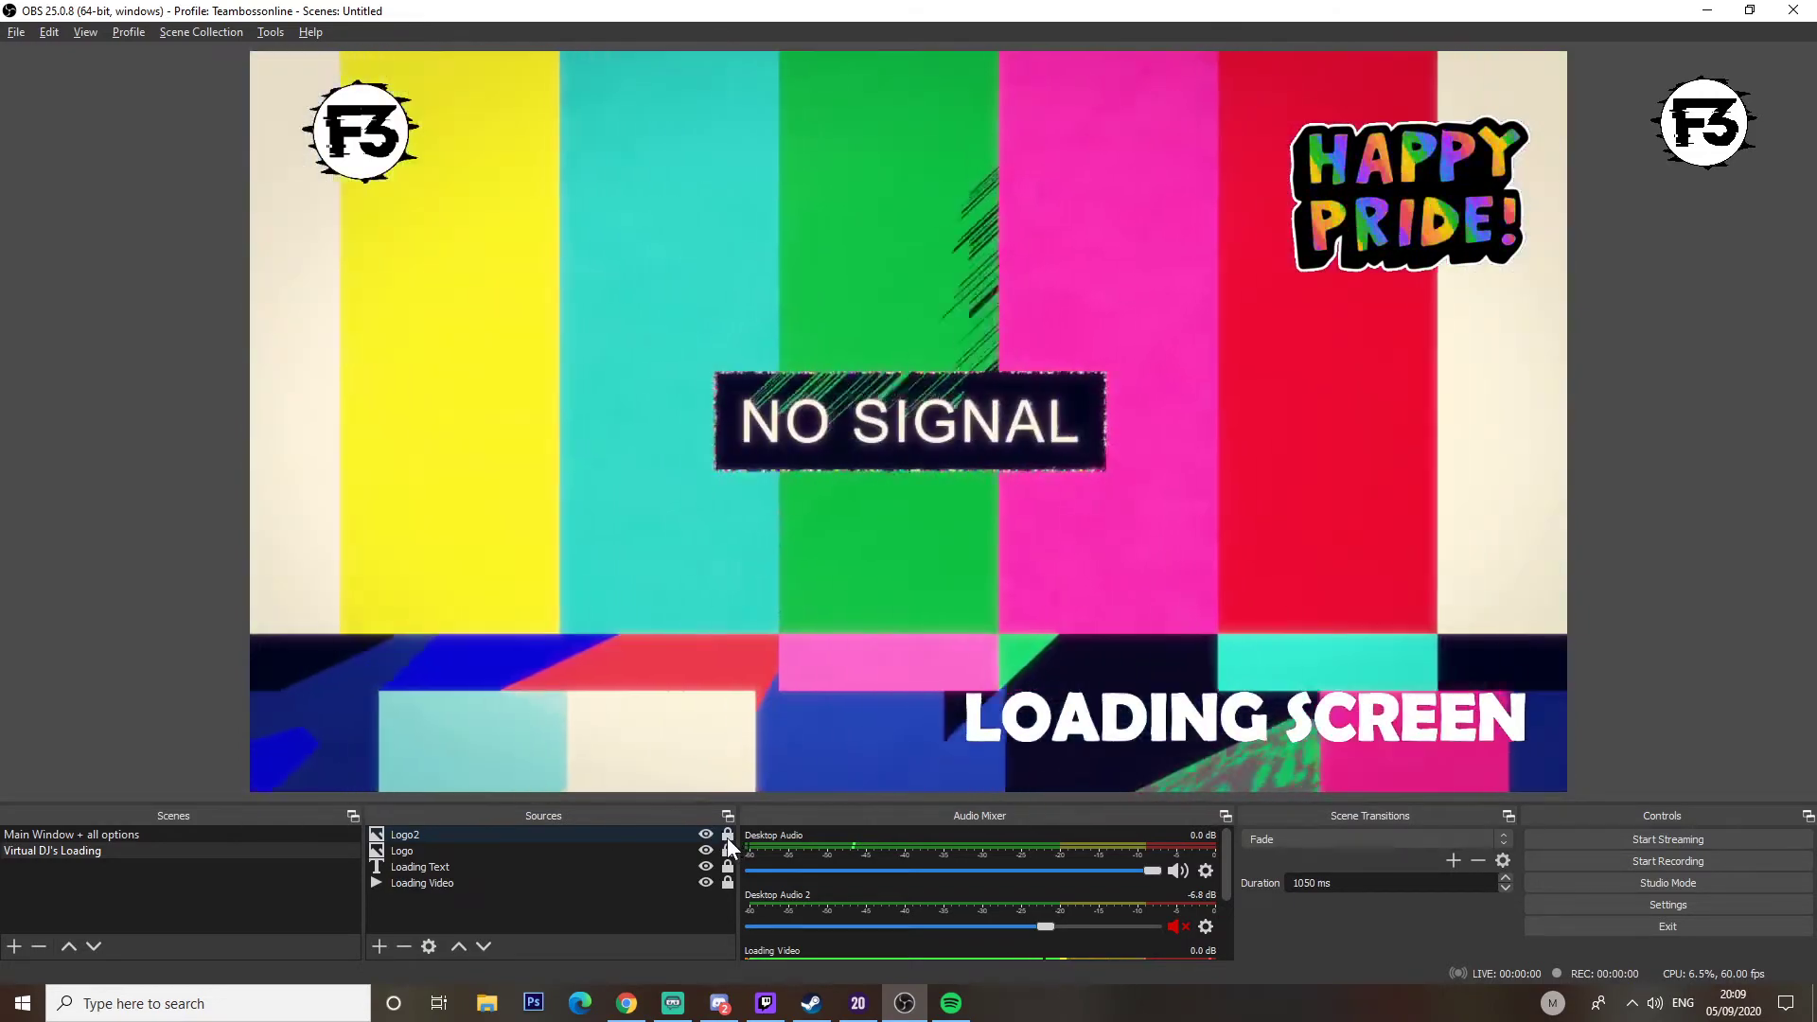
Step: Unlock the Logo2 source, enlarge the Happy Pride image to over a quarter of the canvas width and move it to the canvas's upper middle
{"action": "left_click", "coordinate": [727, 835]}
{"action": "left_click_drag", "start_coordinate": [1408, 189], "coordinate": [899, 341]}
{"action": "left_click_drag", "start_coordinate": [1019, 473], "coordinate": [989, 267]}
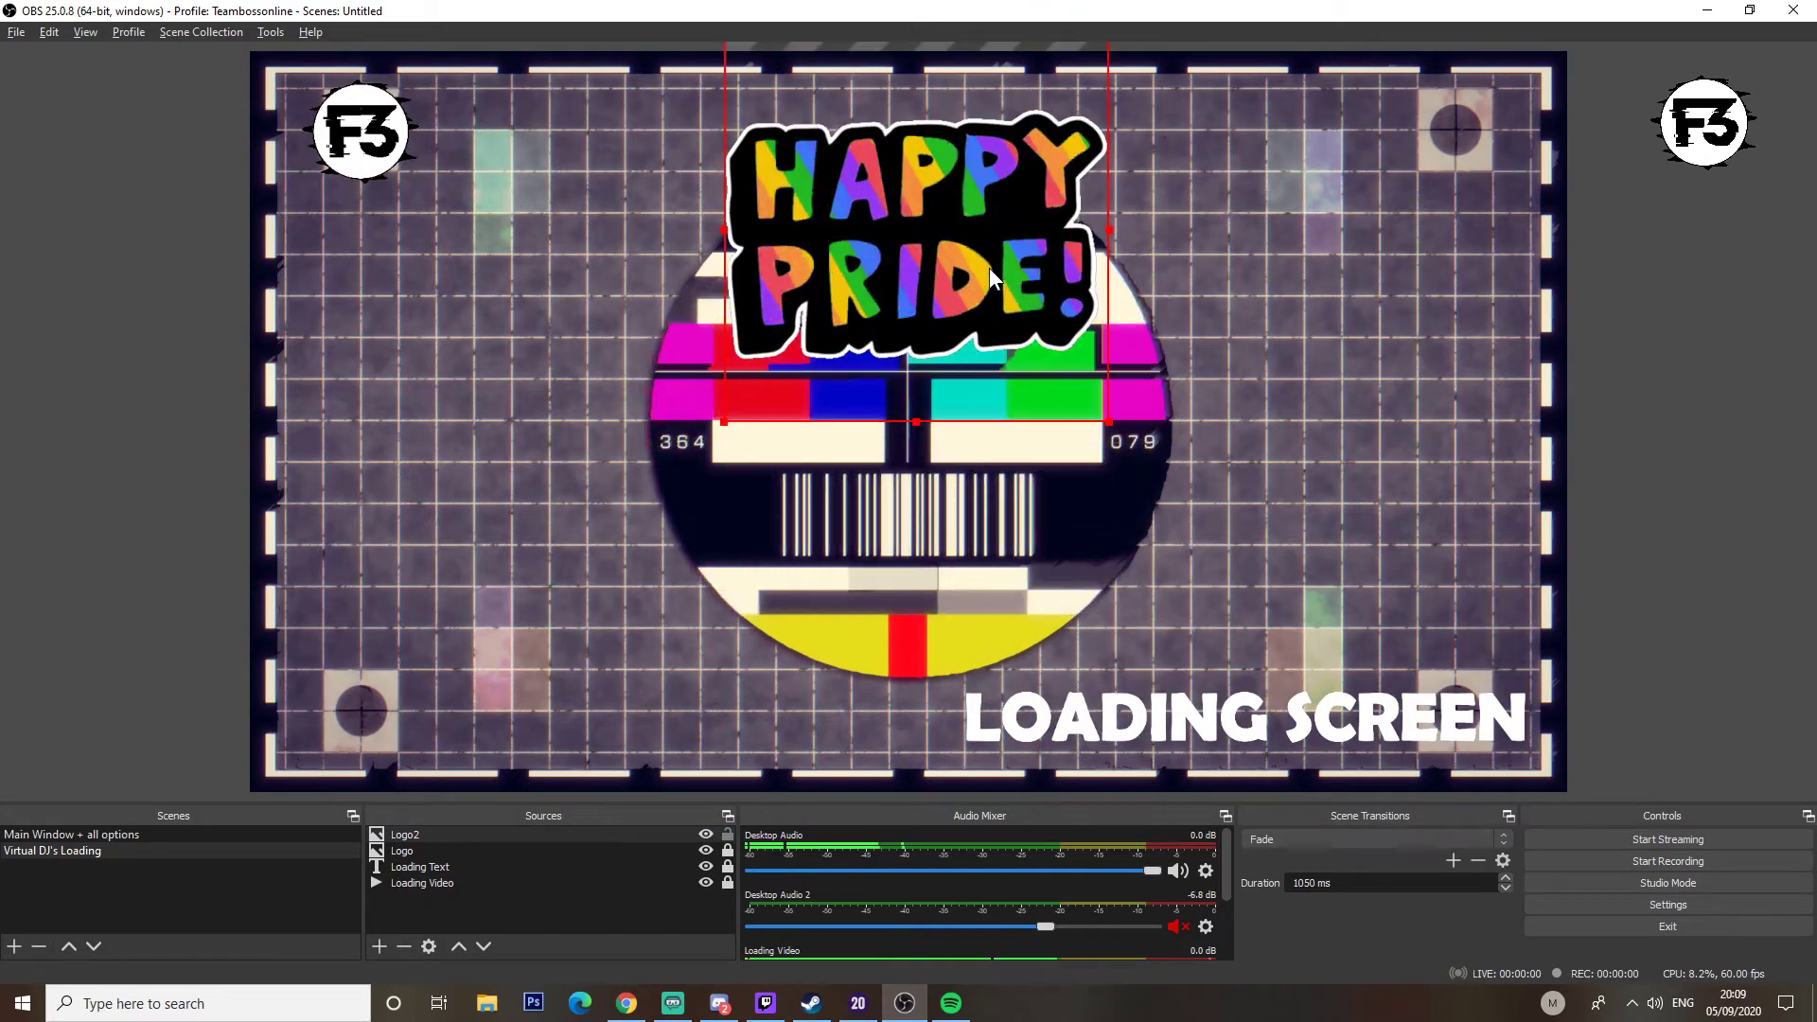
Step: Unlock the Logo source, move the F3 logo onto the centre of the Happy Pride image and lock it again
{"action": "left_click", "coordinate": [1302, 420]}
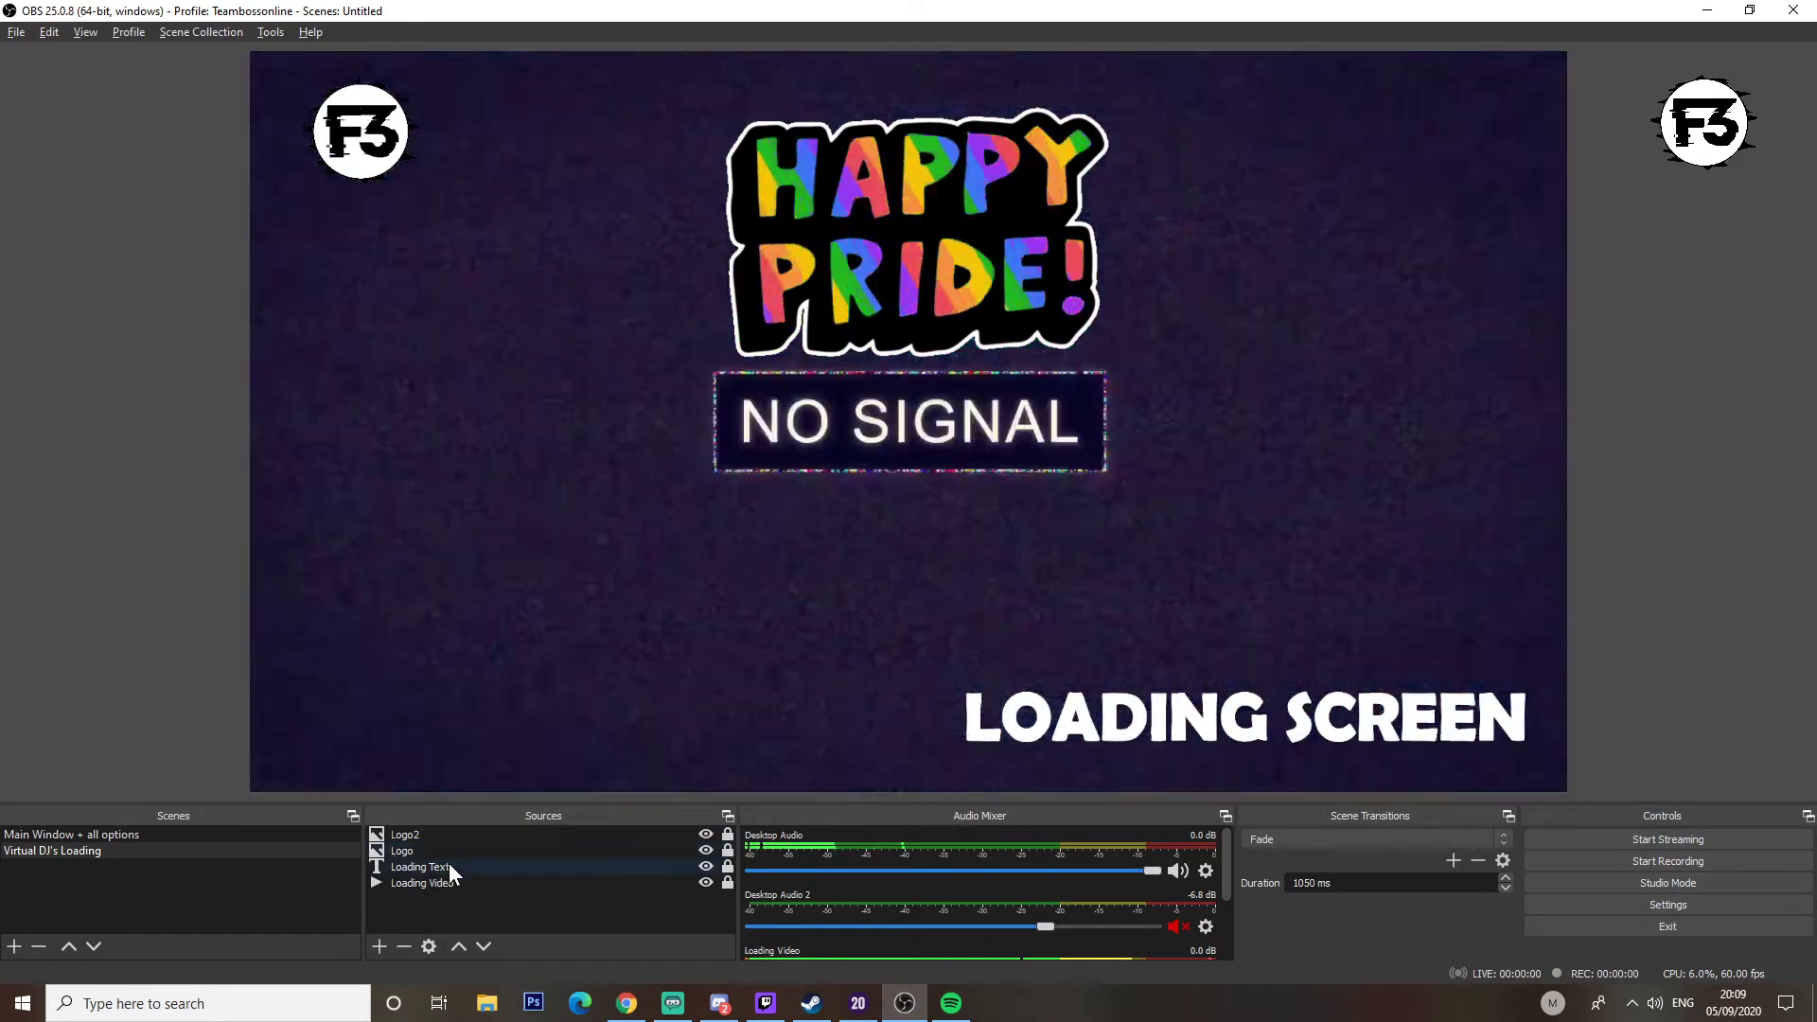
{"action": "left_click", "coordinate": [446, 850]}
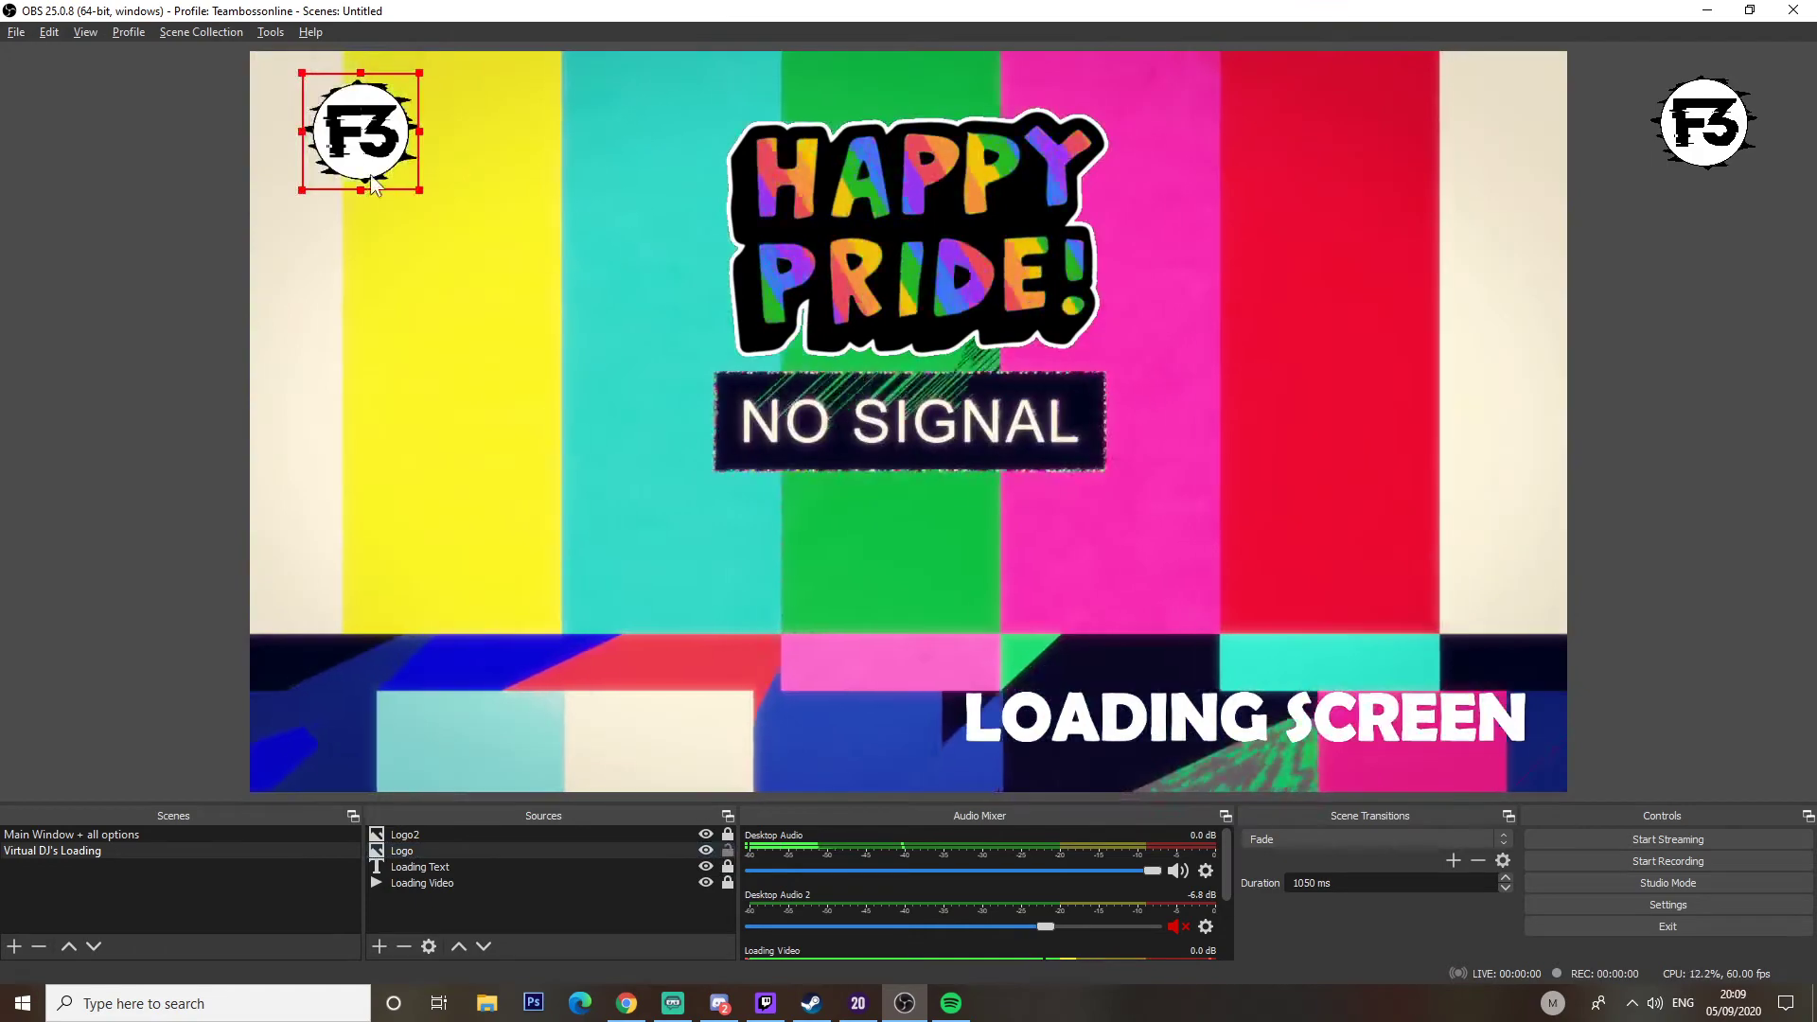
{"action": "left_click_drag", "start_coordinate": [371, 174], "coordinate": [906, 254]}
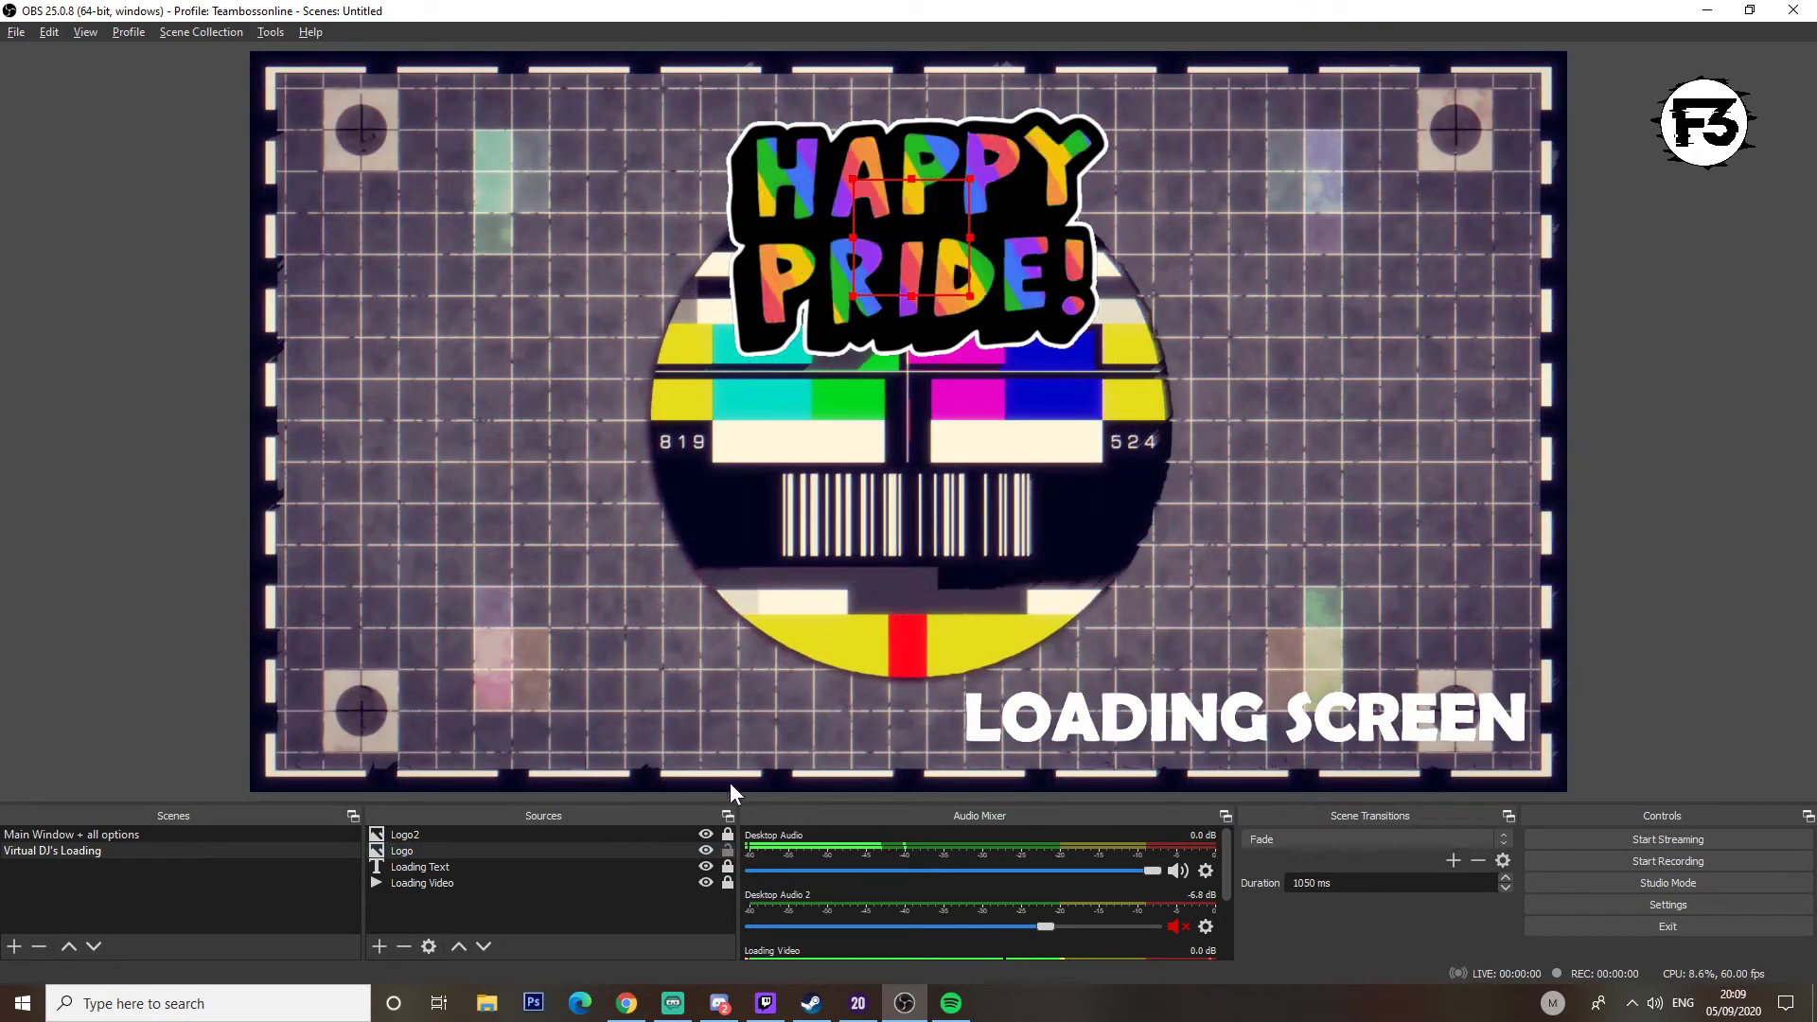
{"action": "left_click", "coordinate": [727, 849]}
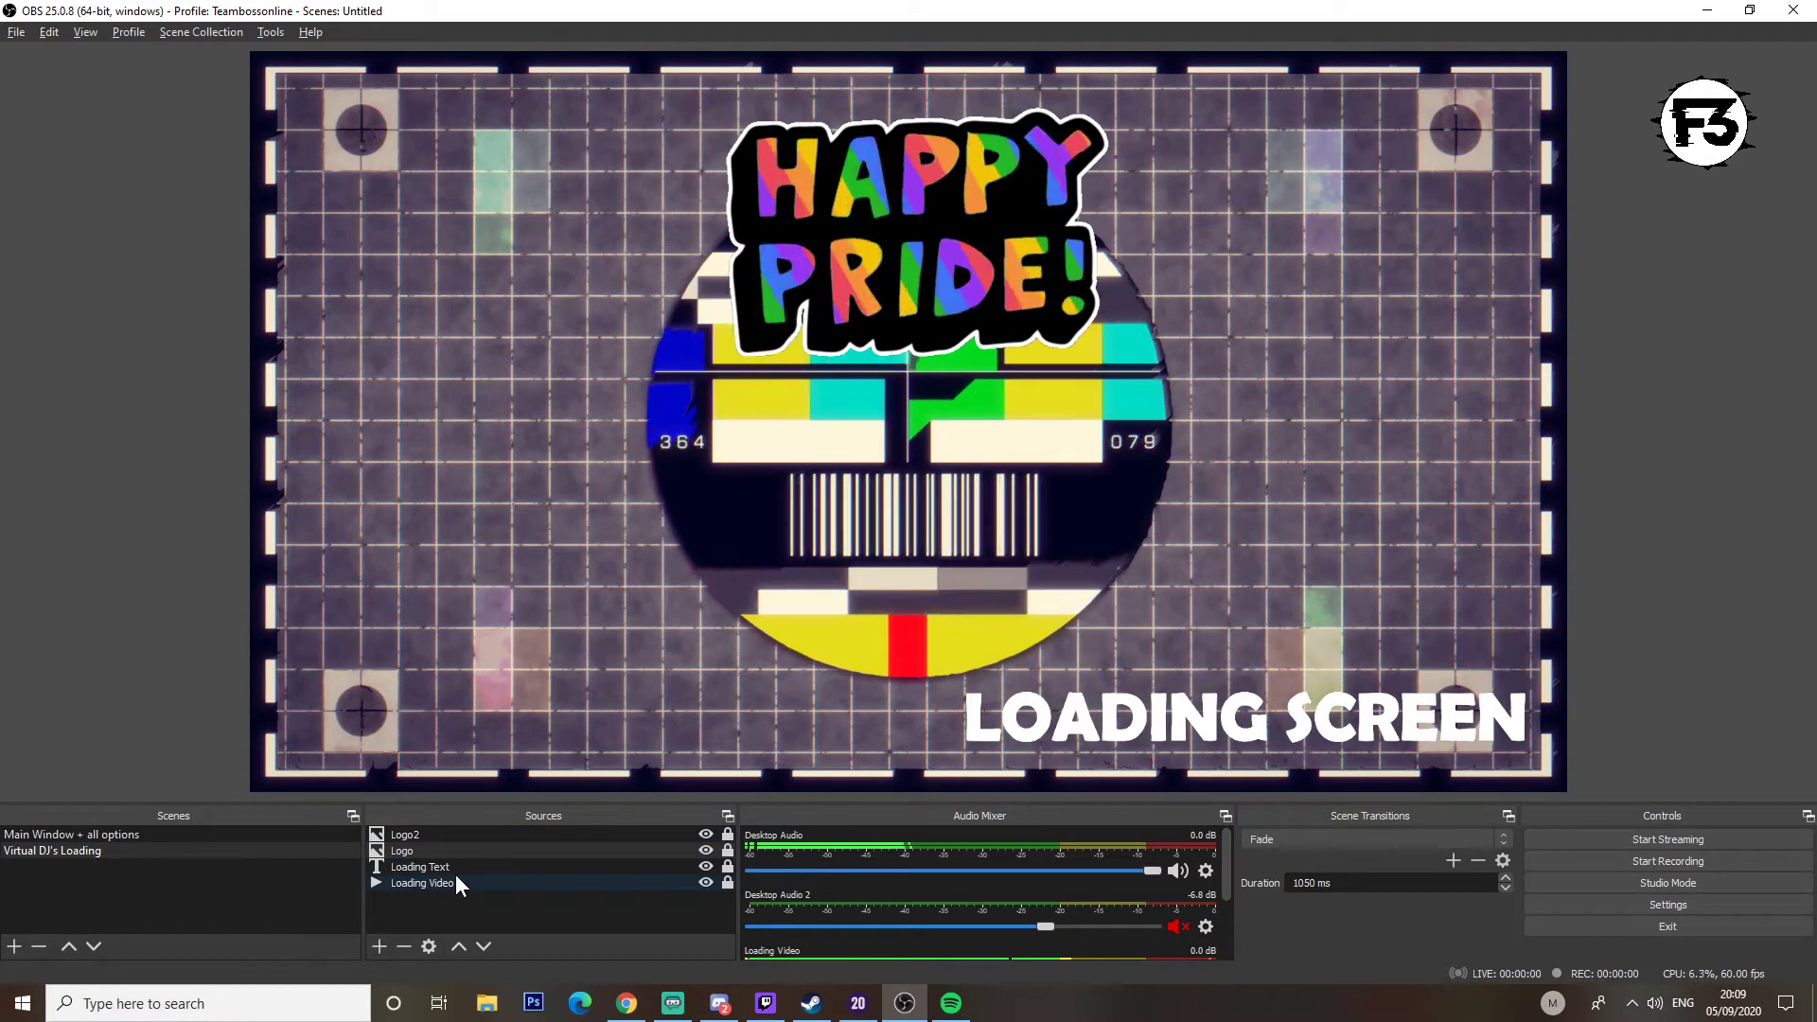
Step: Reorder the sources so that Logo sits above Logo2, placing the F3 logo in front of the Happy Pride image
{"action": "left_click", "coordinate": [412, 833]}
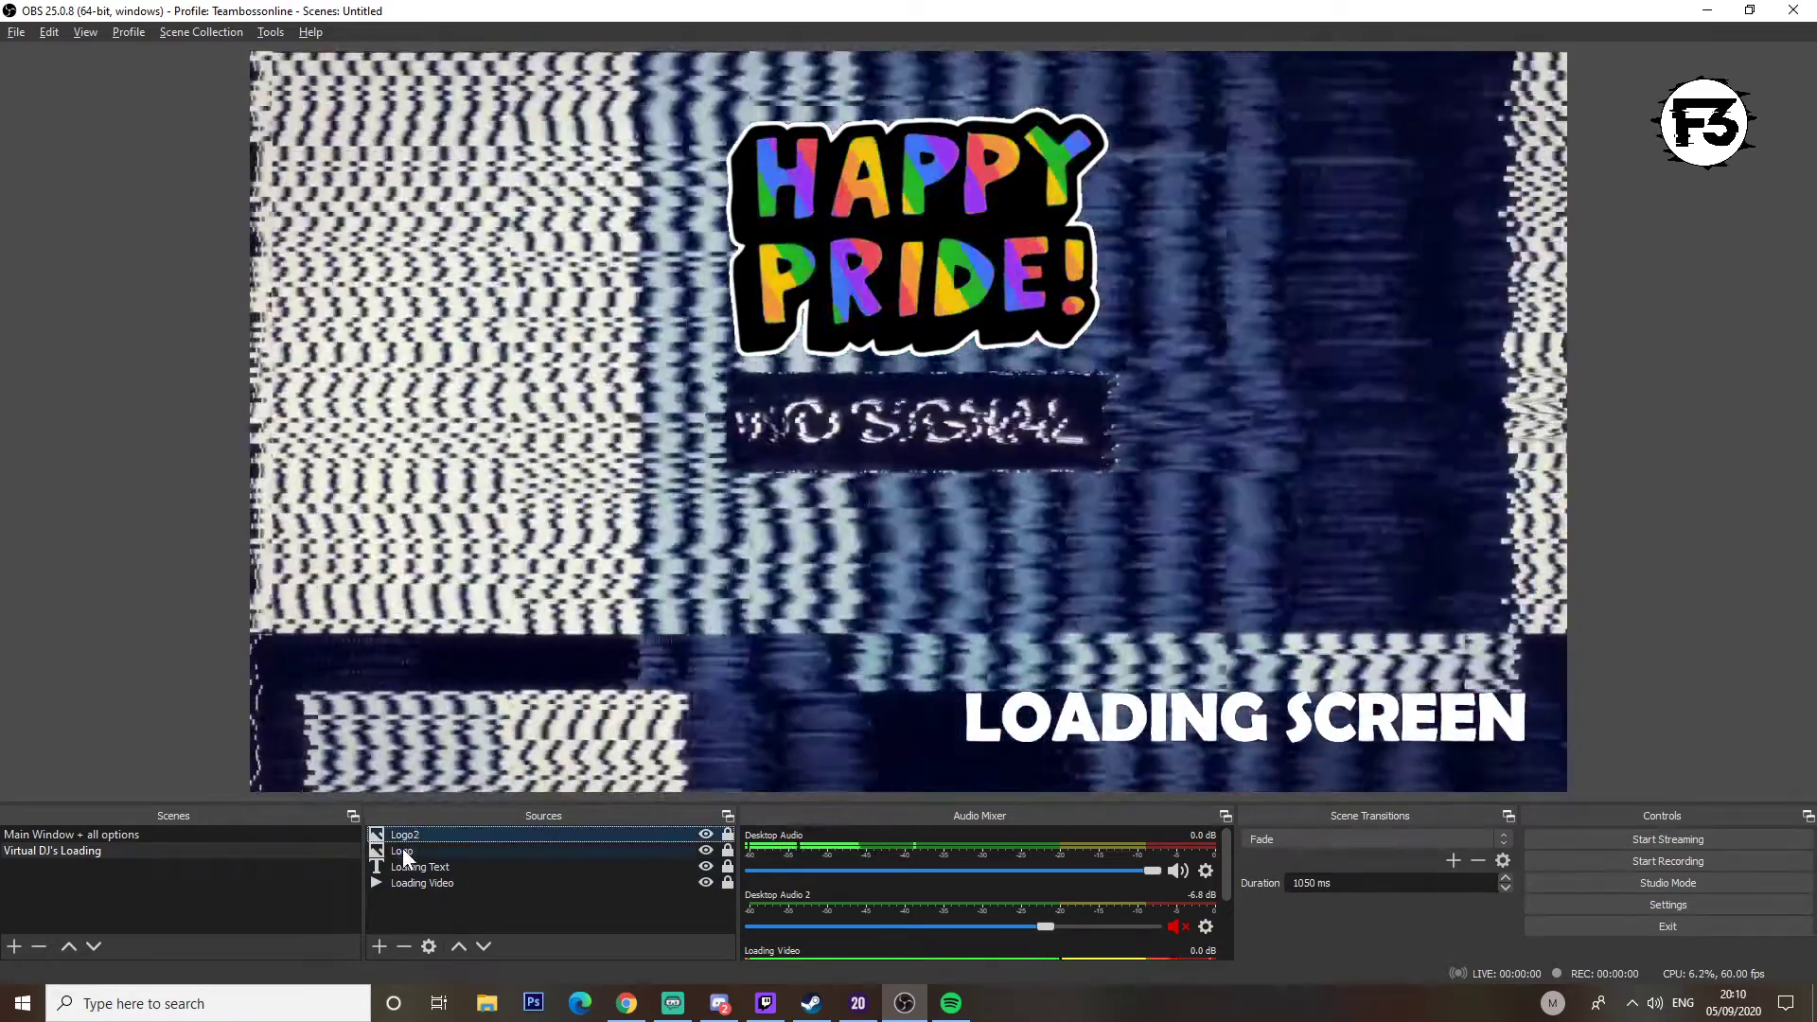
{"action": "left_click", "coordinate": [401, 850]}
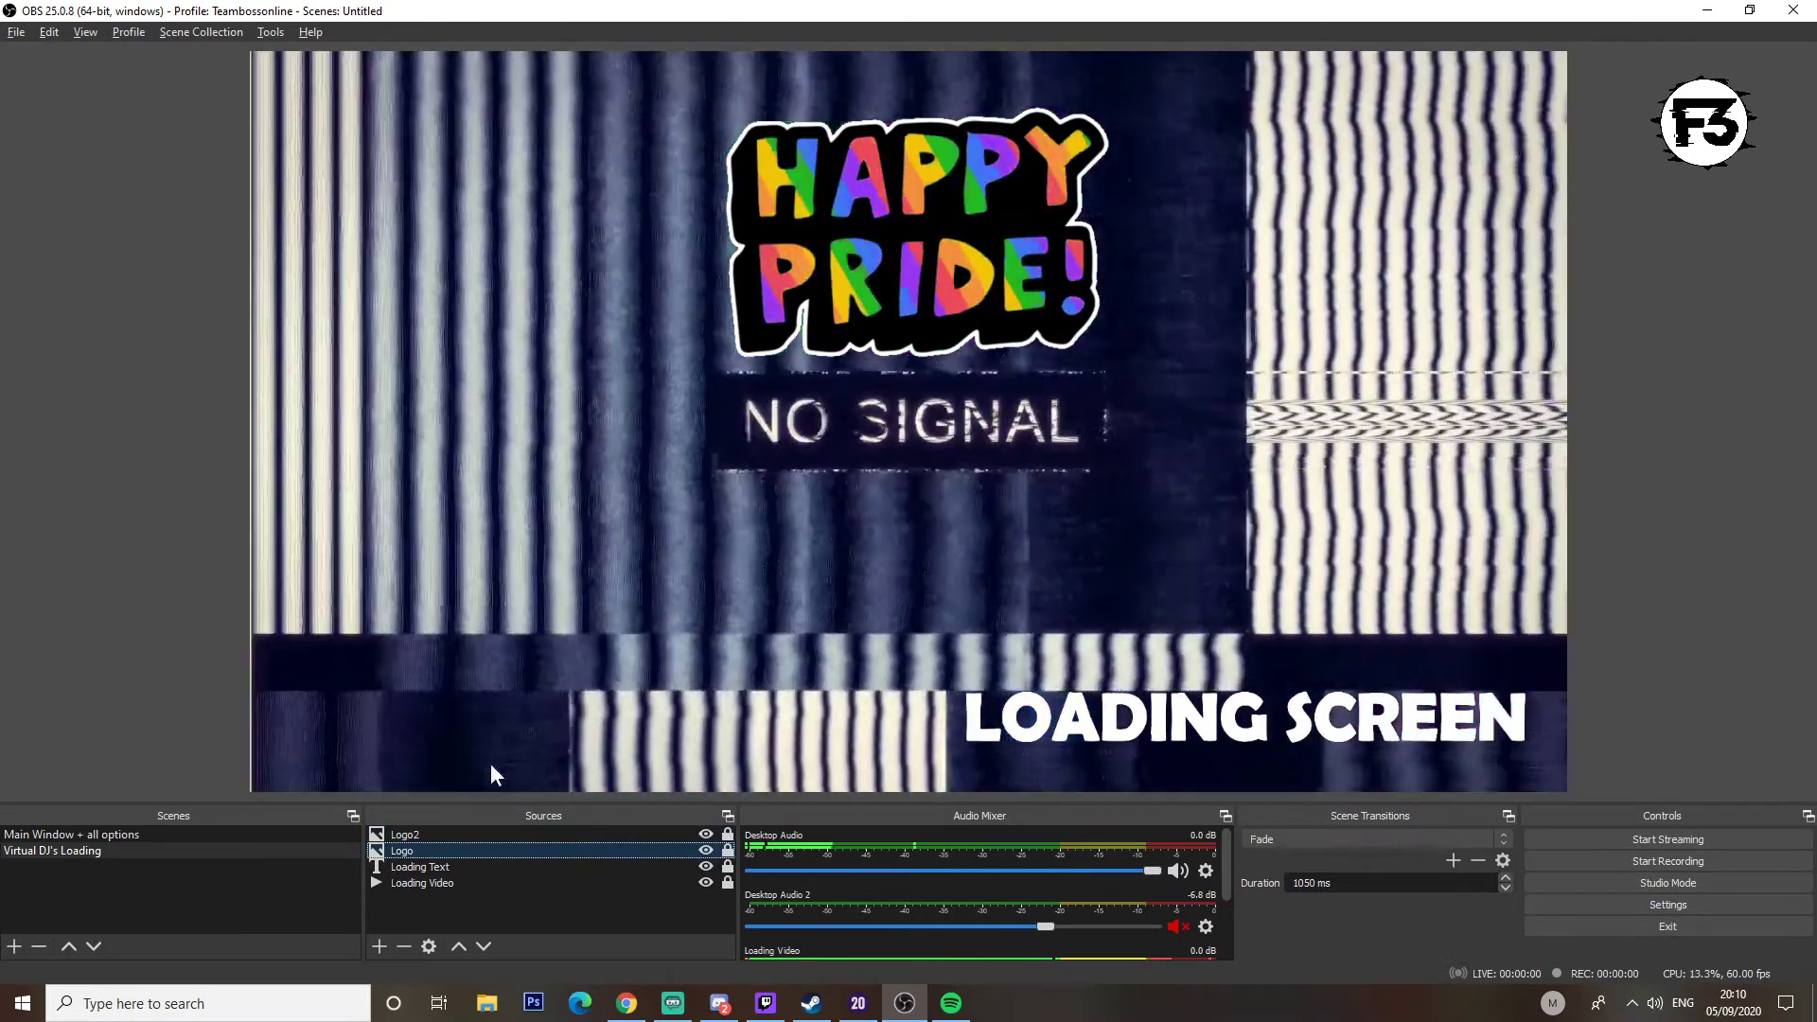
{"action": "left_click", "coordinate": [422, 865]}
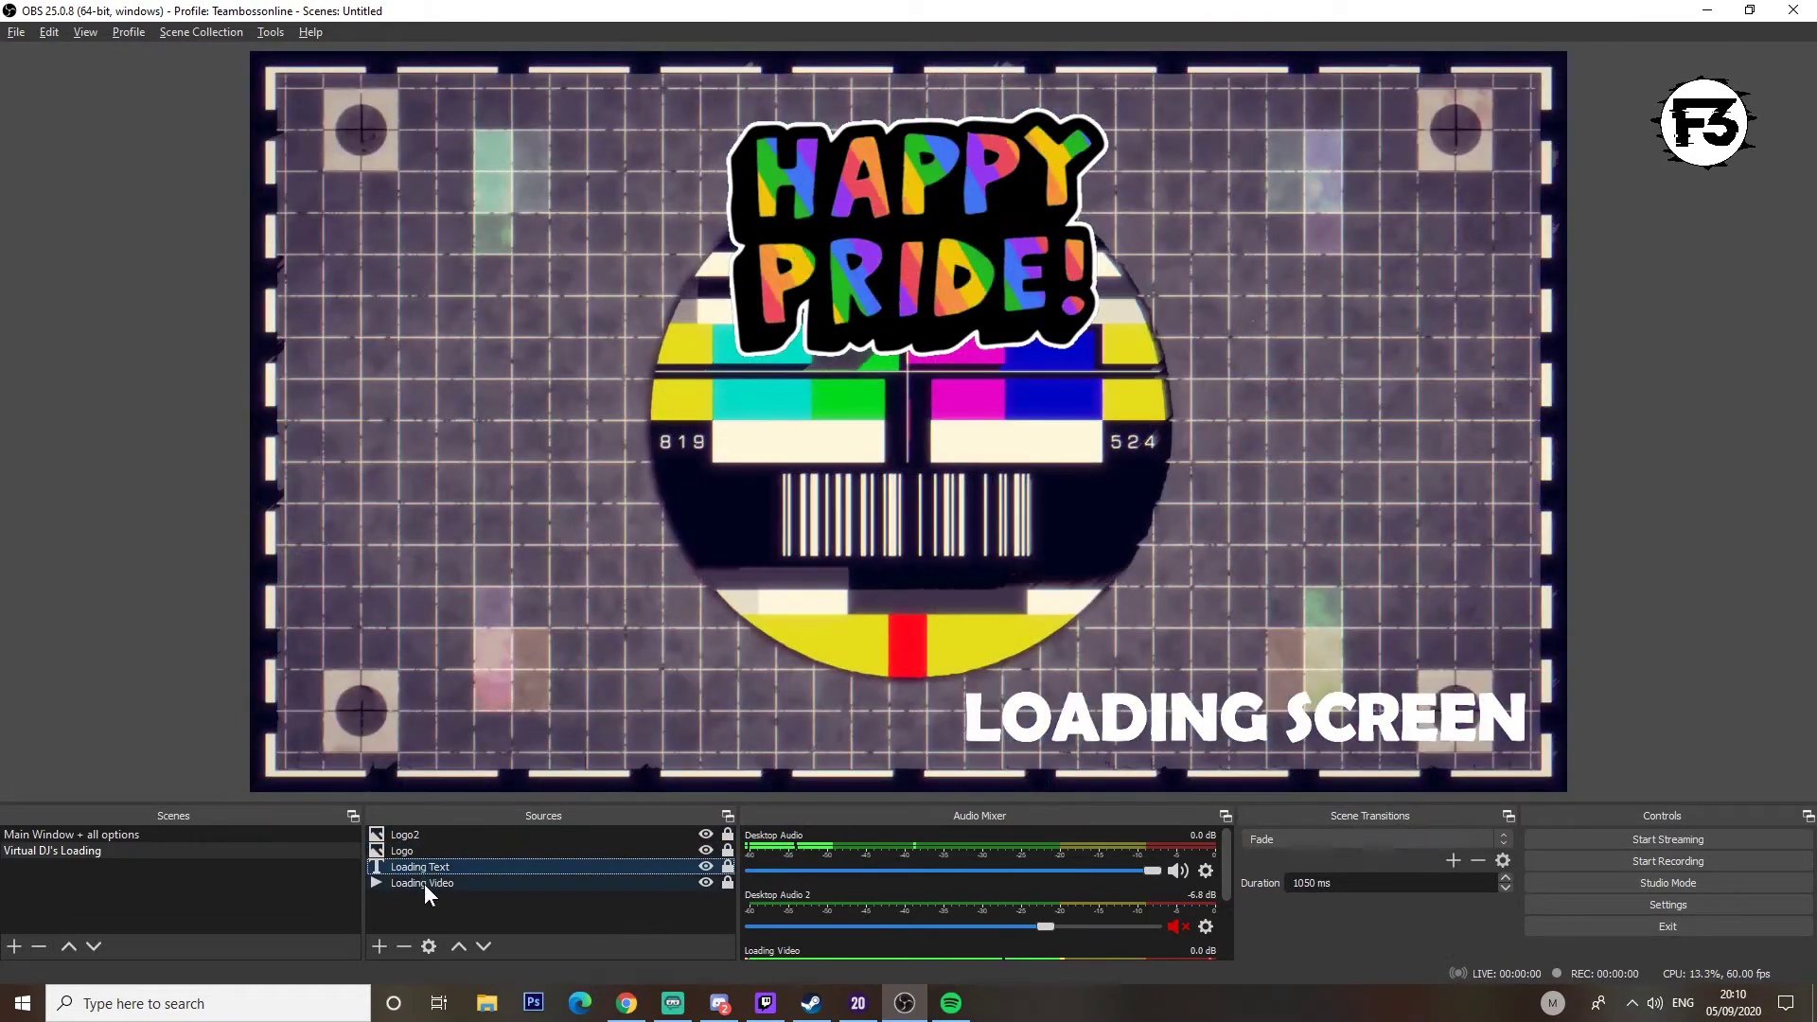
{"action": "left_click", "coordinate": [424, 884]}
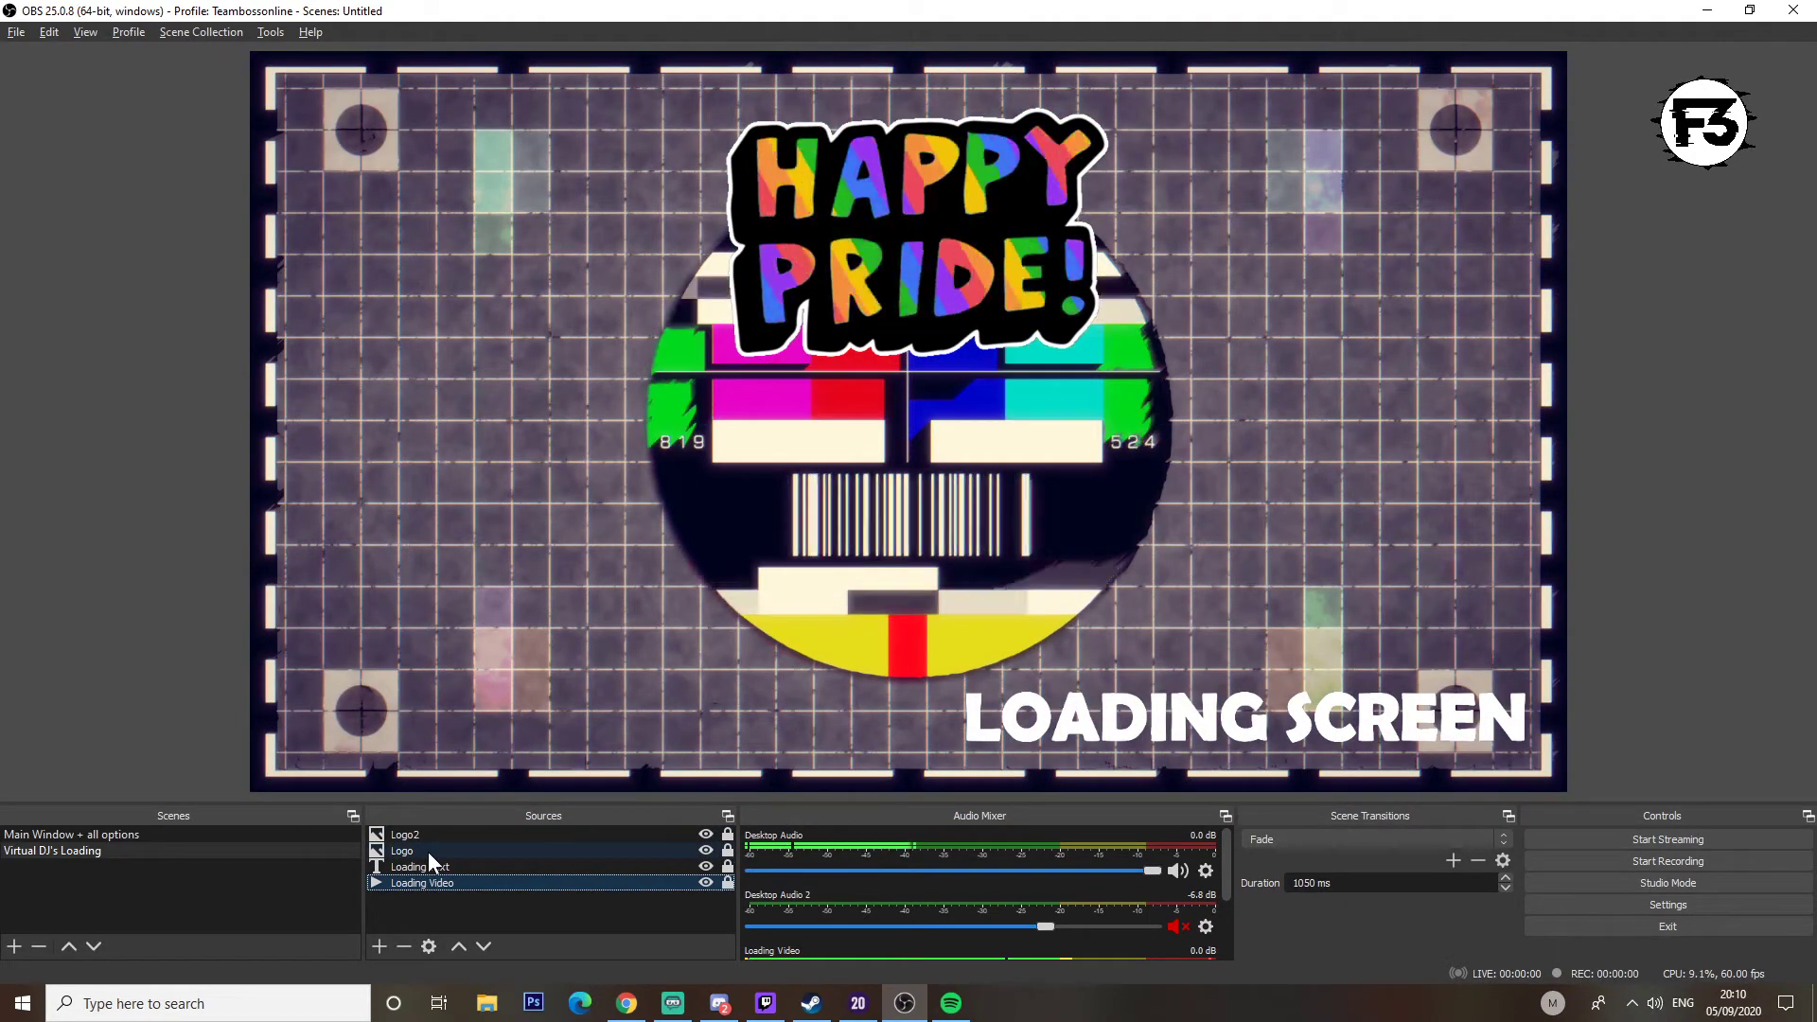
{"action": "left_click", "coordinate": [427, 851]}
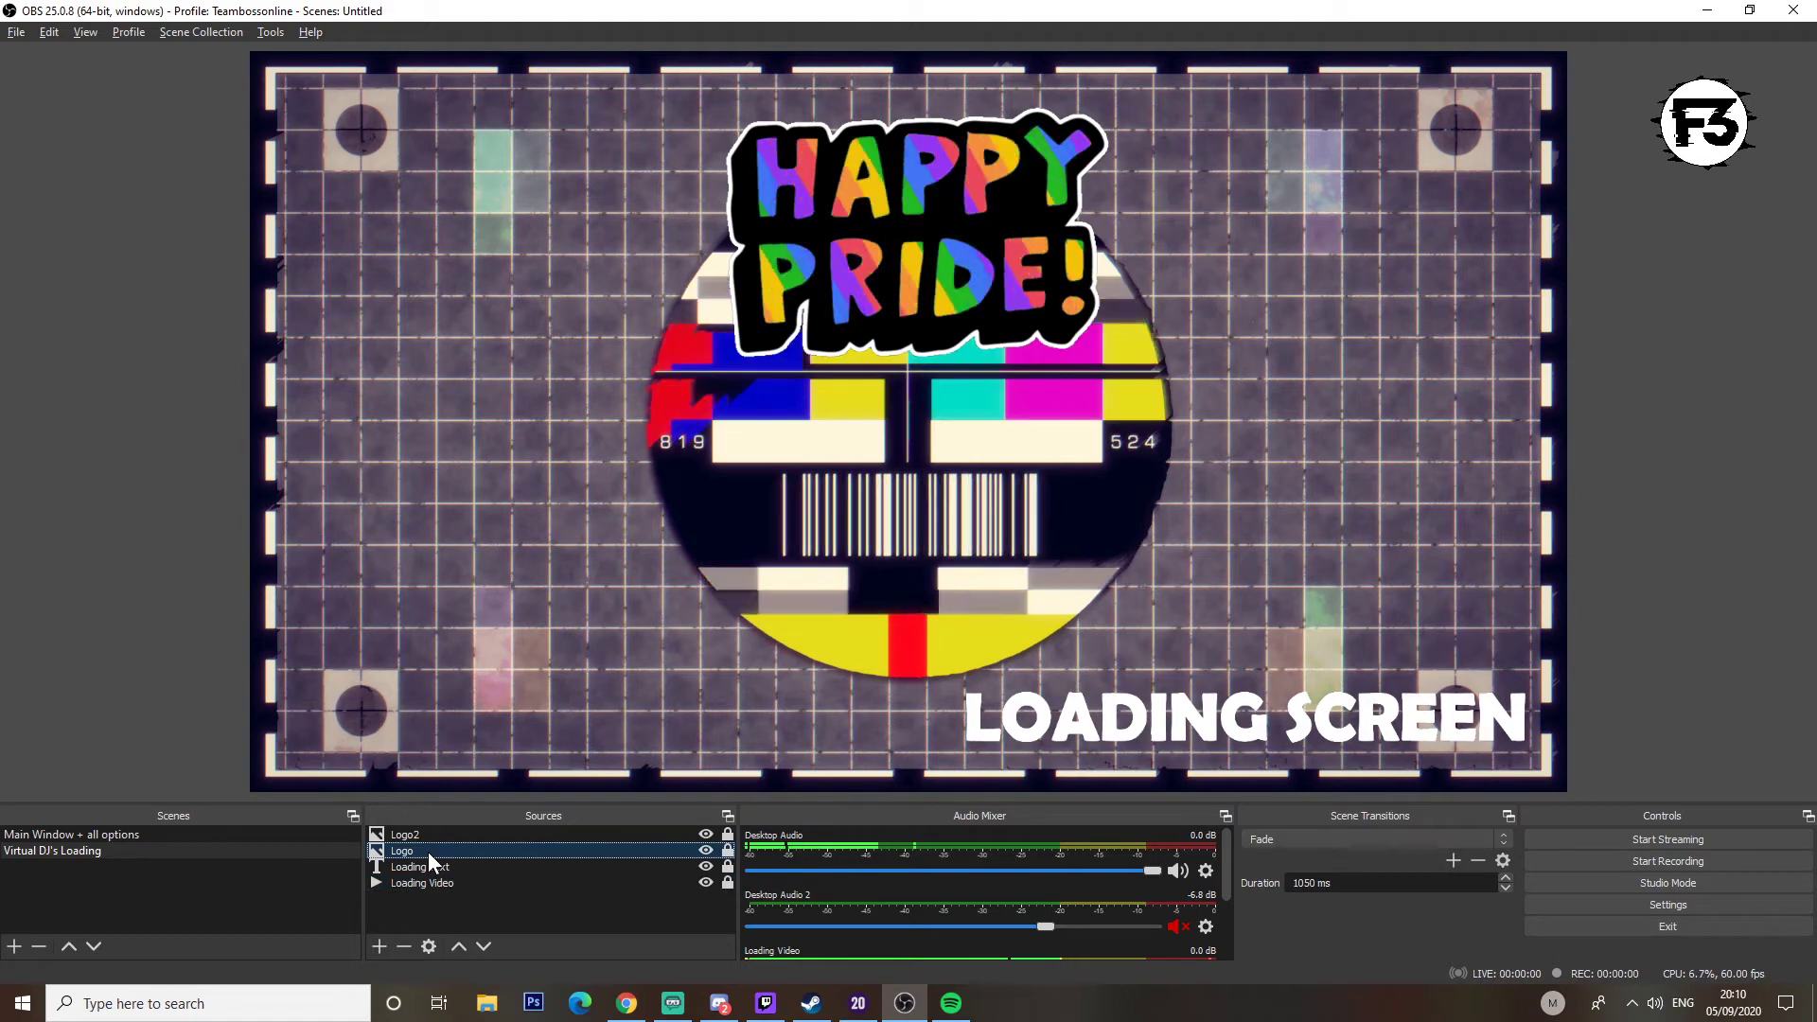
{"action": "left_click_drag", "start_coordinate": [490, 850], "coordinate": [486, 830]}
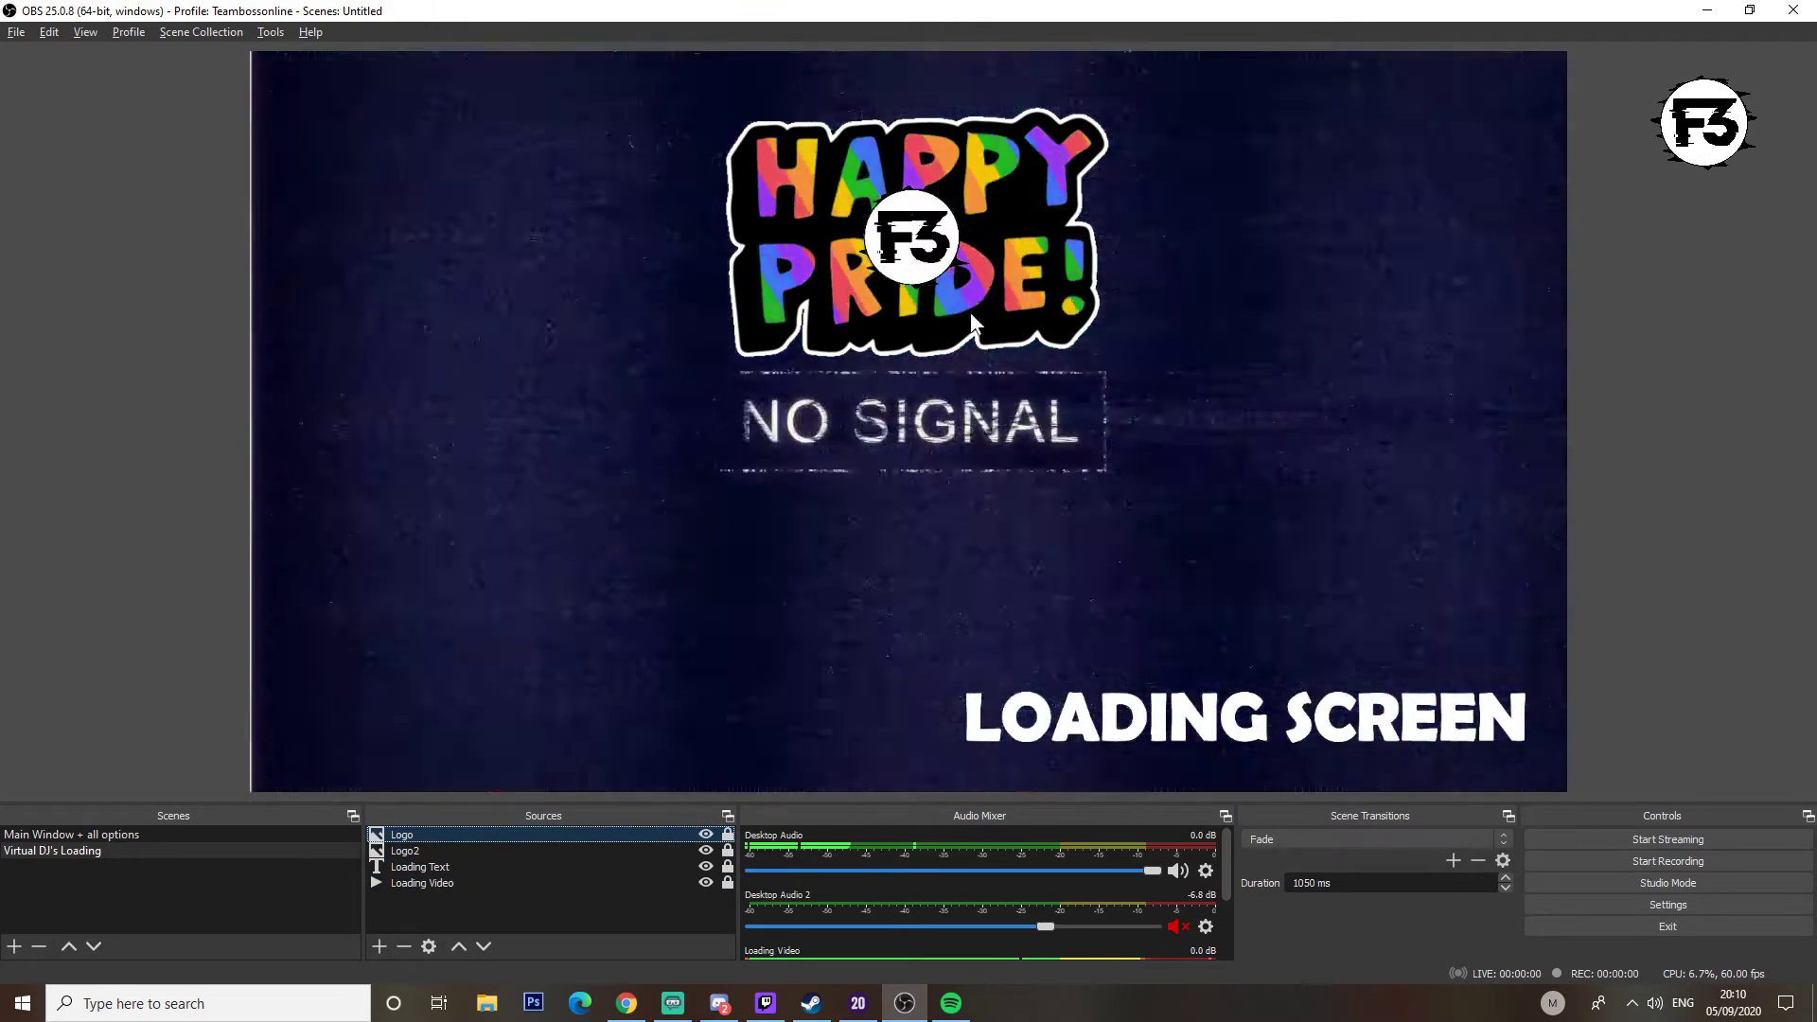
{"action": "left_click", "coordinate": [996, 209]}
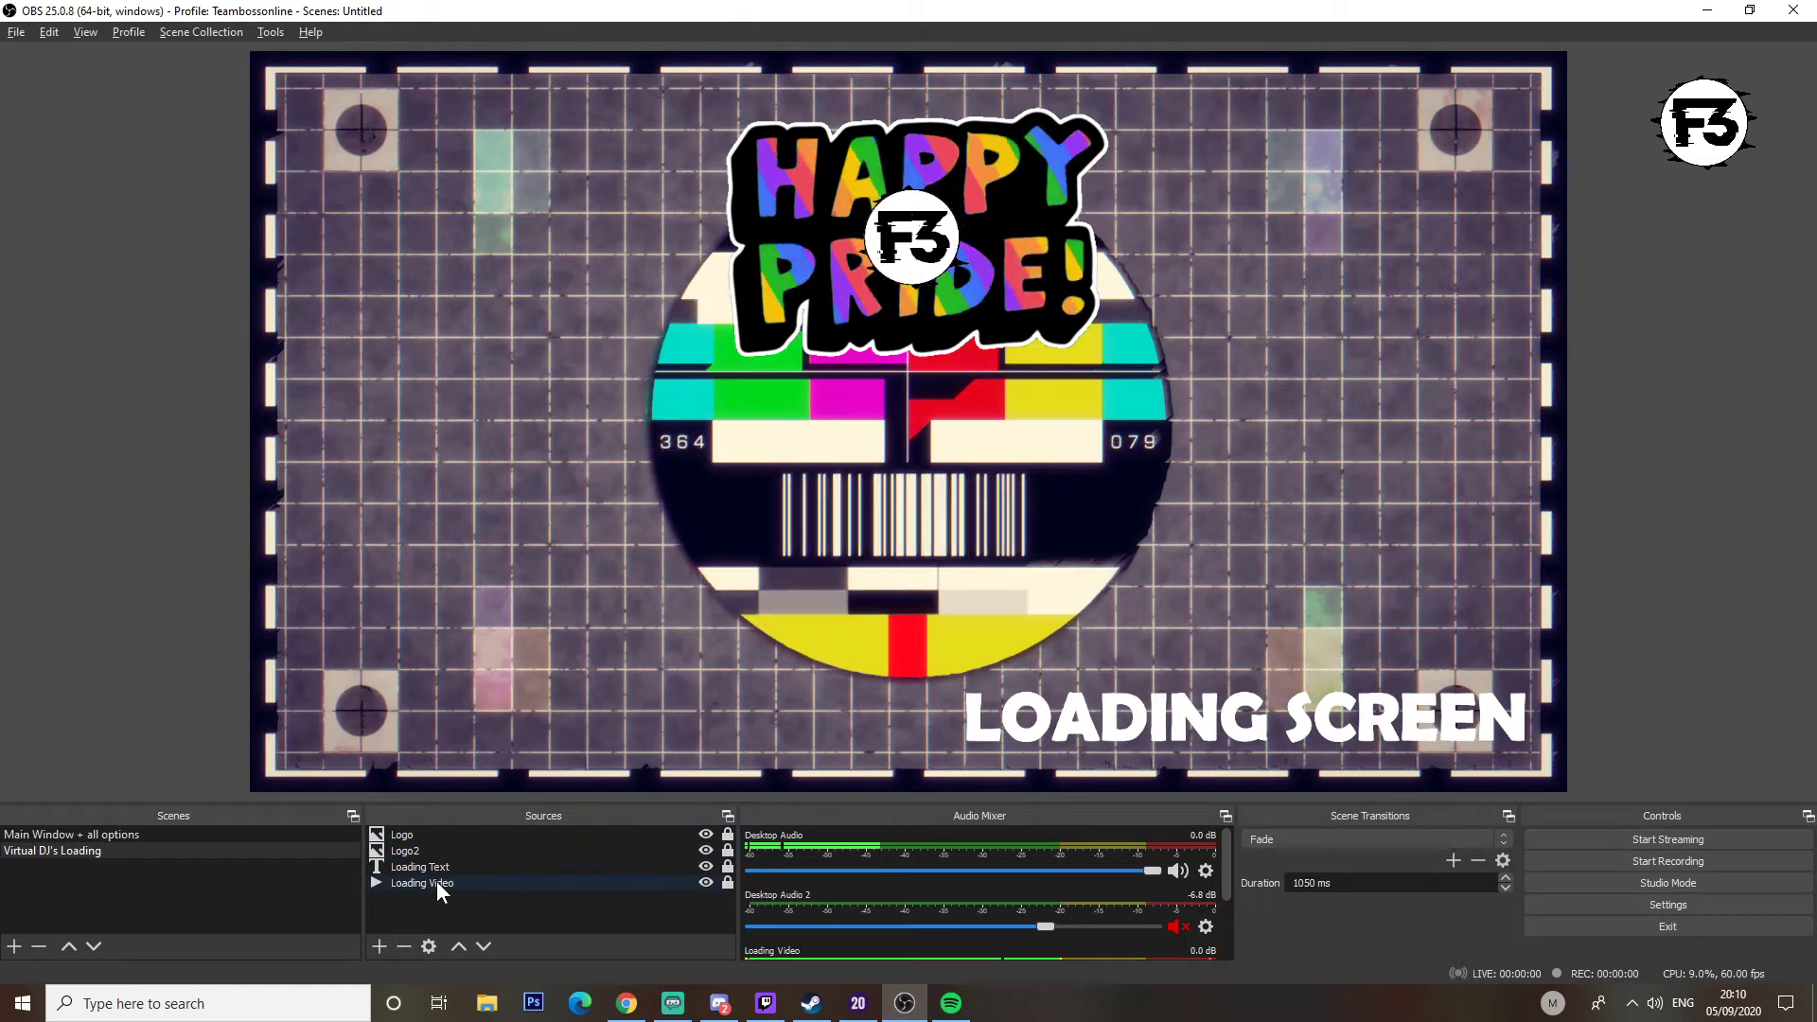
Step: Move the Loading Video source in front of all other sources, and return it to the back of the order
{"action": "left_click", "coordinate": [435, 882]}
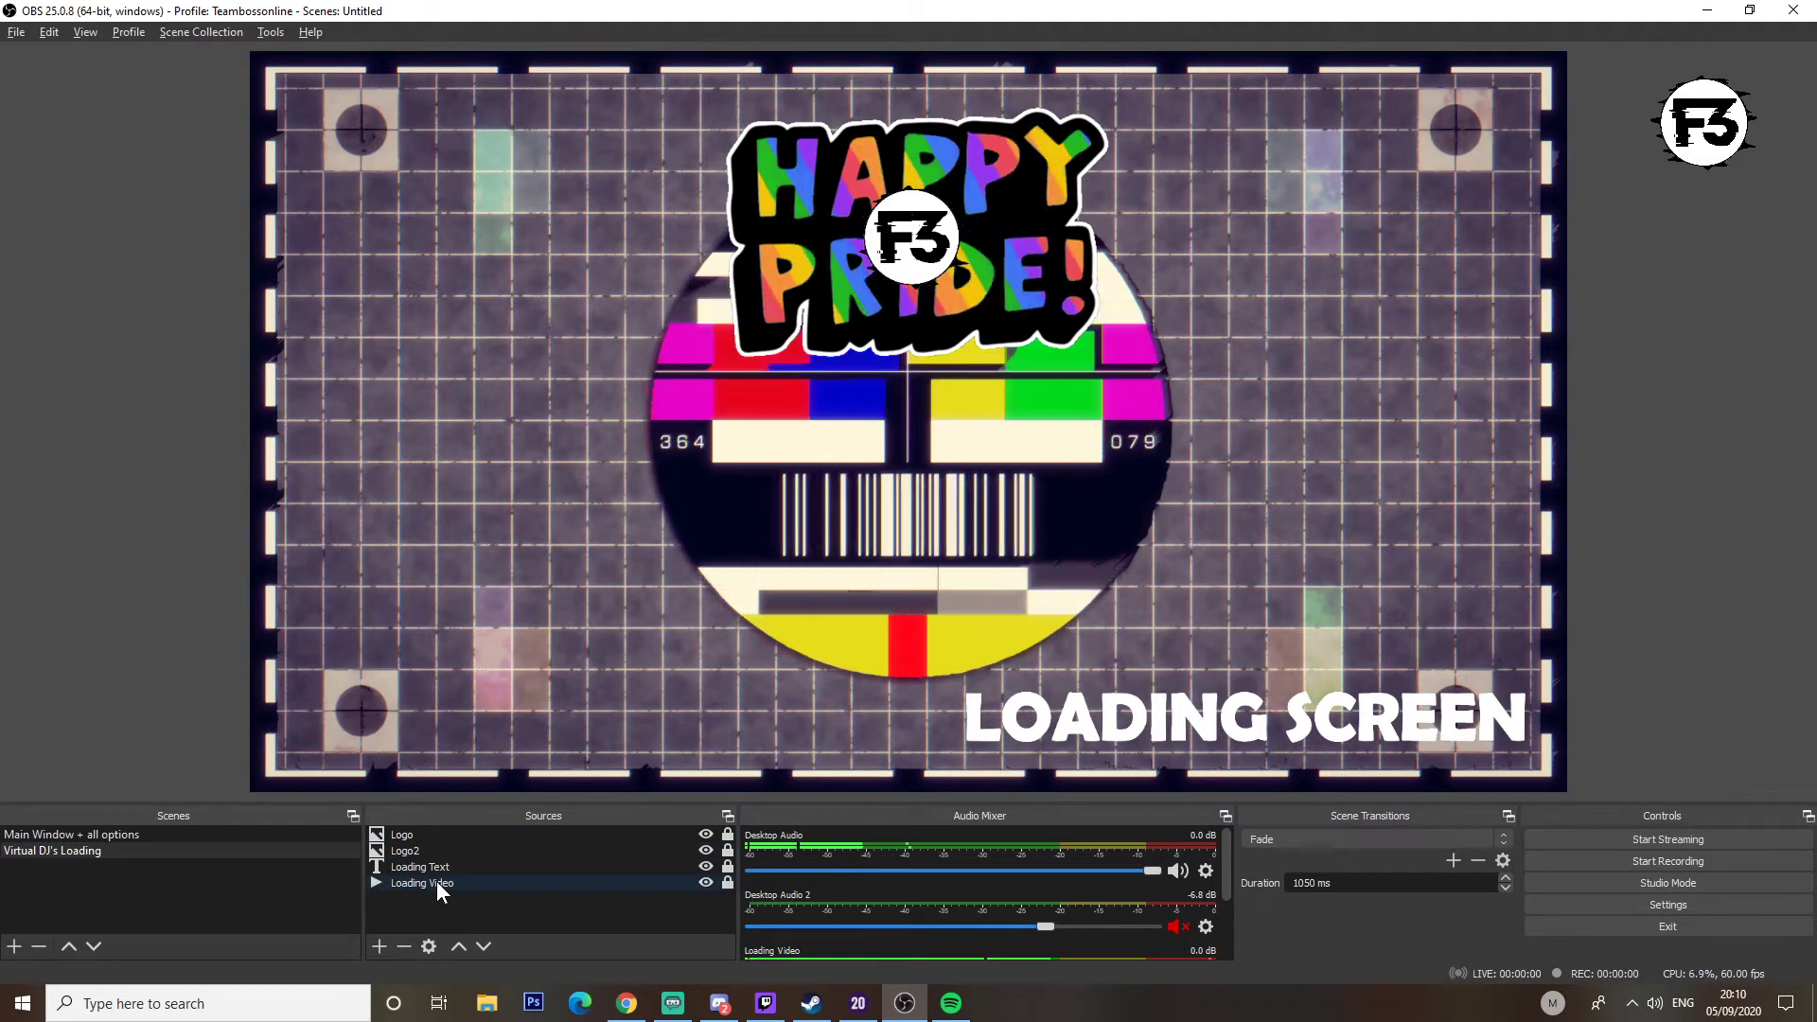
{"action": "left_click_drag", "start_coordinate": [435, 882], "coordinate": [435, 831]}
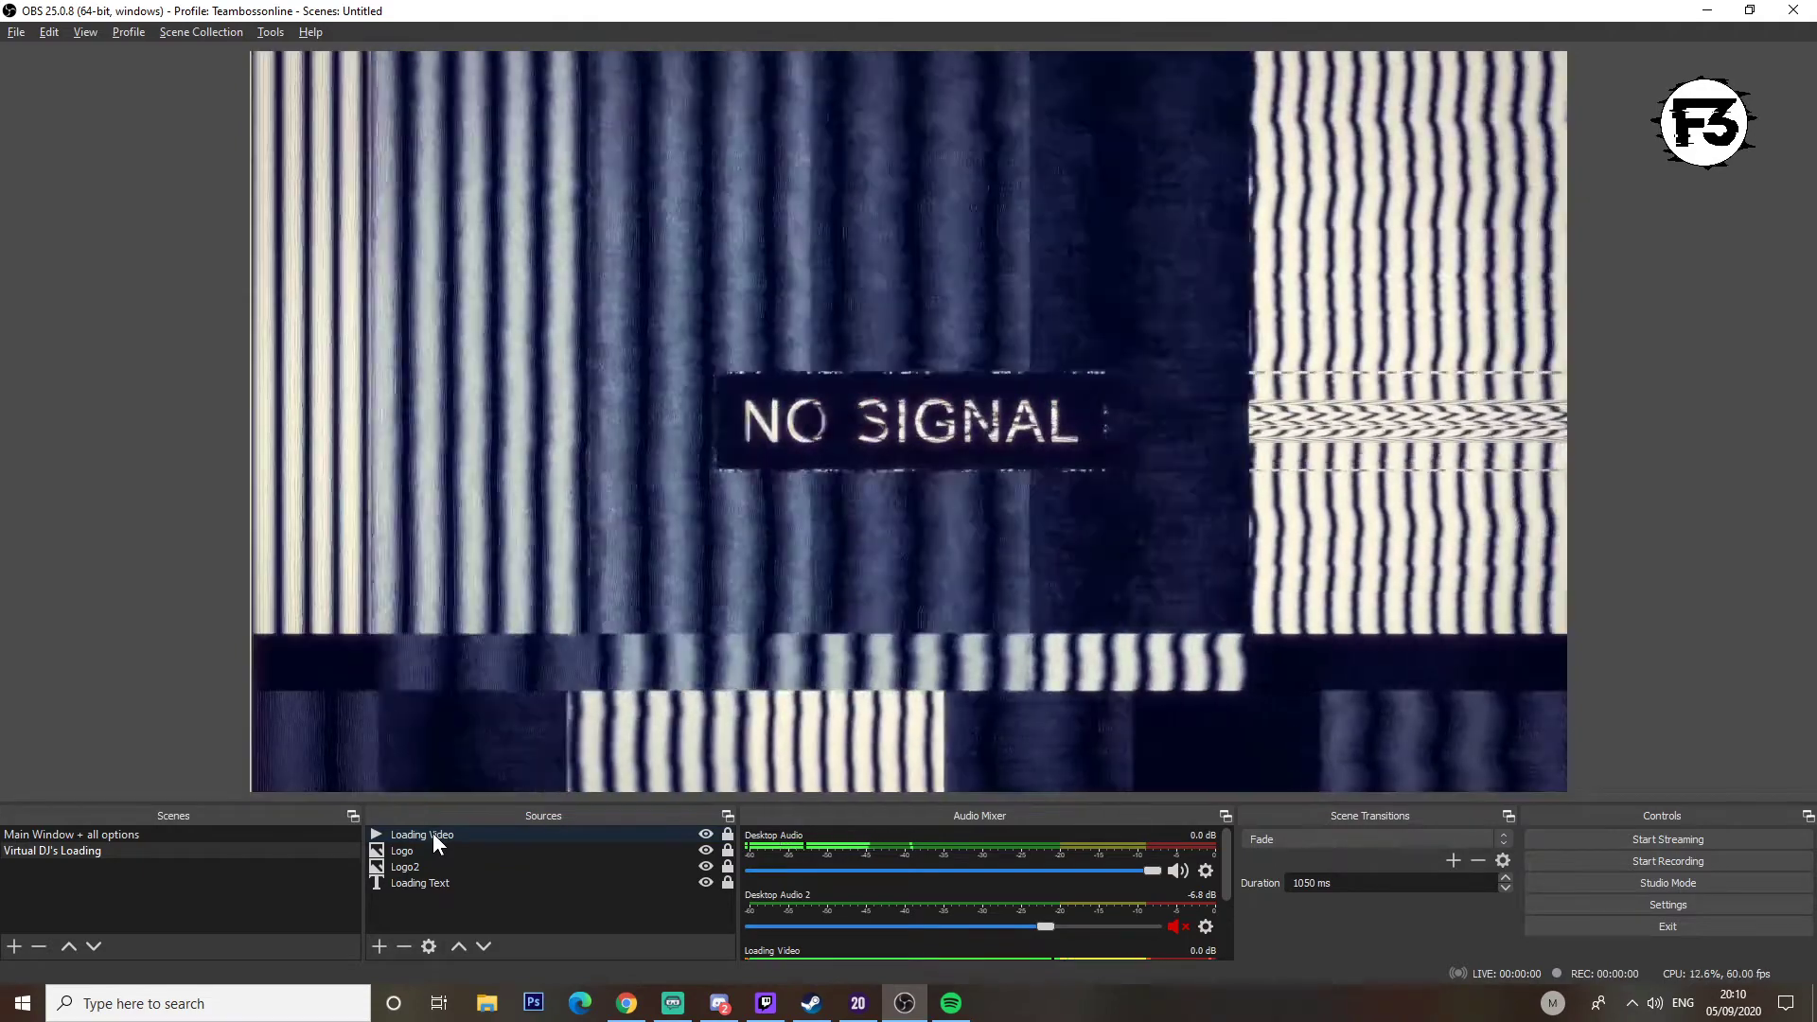
{"action": "left_click_drag", "start_coordinate": [433, 833], "coordinate": [430, 891]}
{"action": "left_click", "coordinate": [213, 440]}
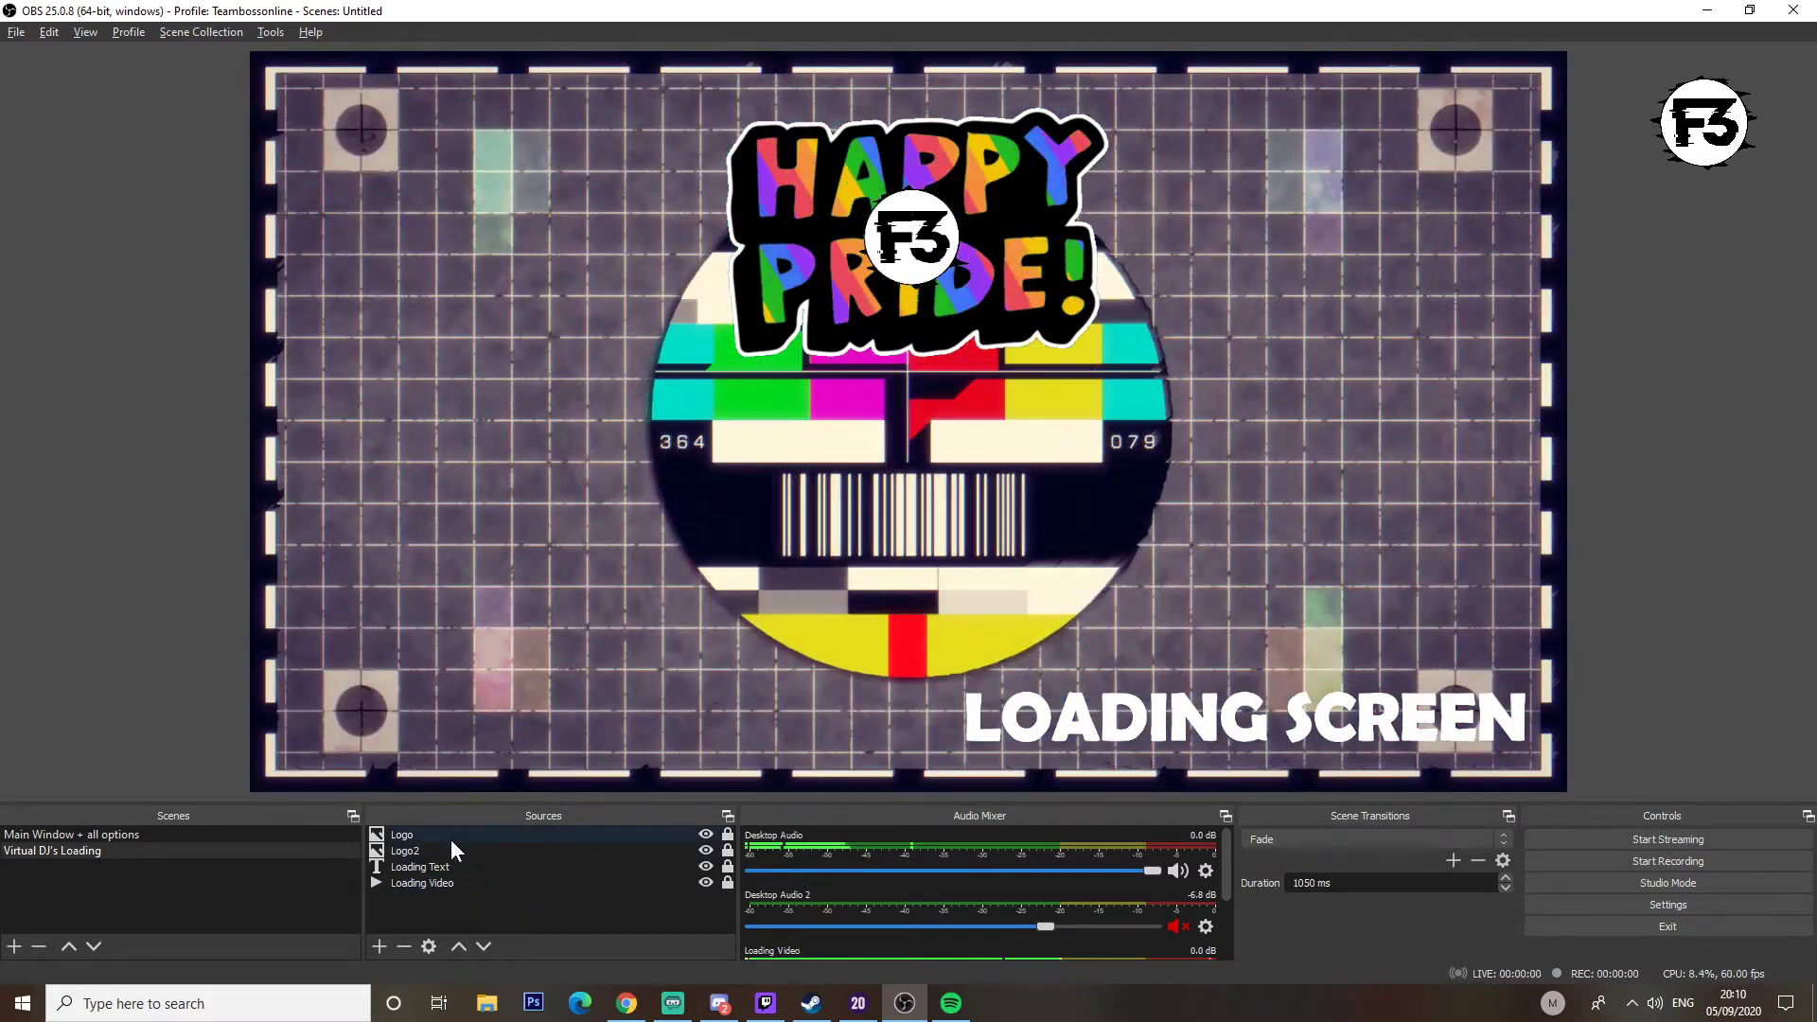
Step: Unlock the Logo source, move the F3 logo to the canvas's upper-left corner and lock it again
{"action": "left_click", "coordinate": [725, 836]}
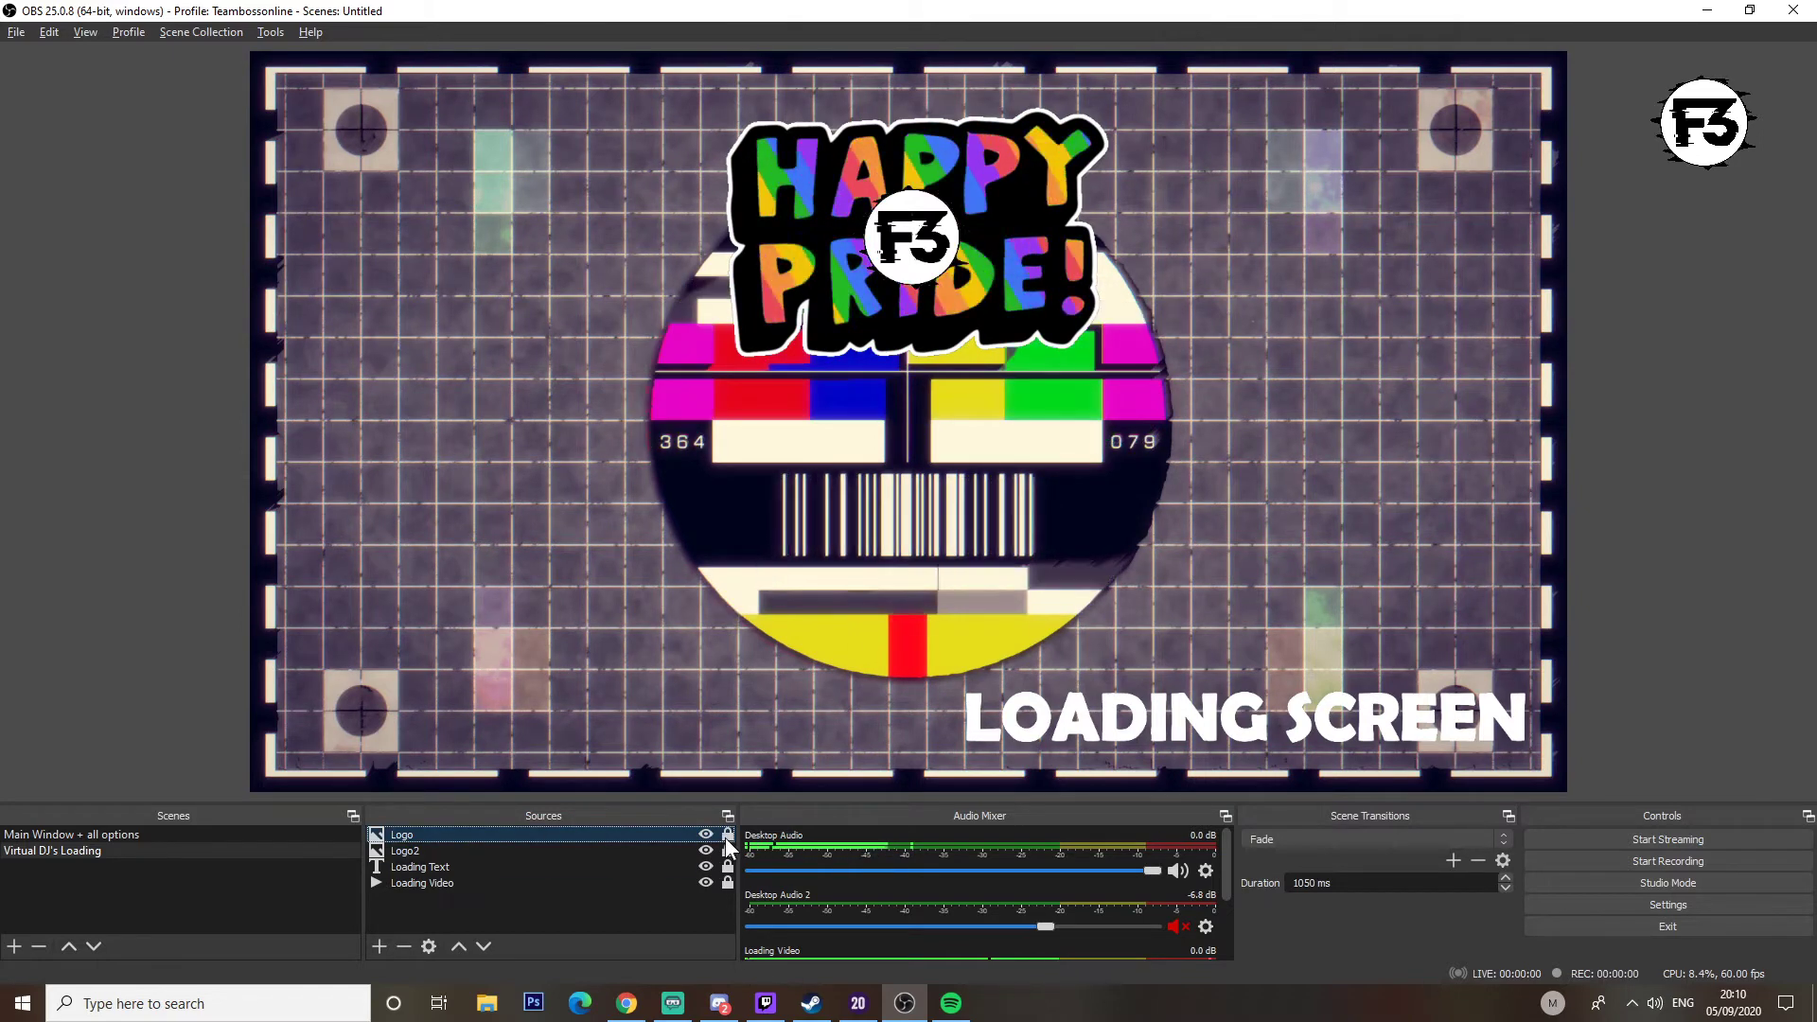
{"action": "left_click_drag", "start_coordinate": [913, 248], "coordinate": [365, 144]}
{"action": "left_click", "coordinate": [677, 785]}
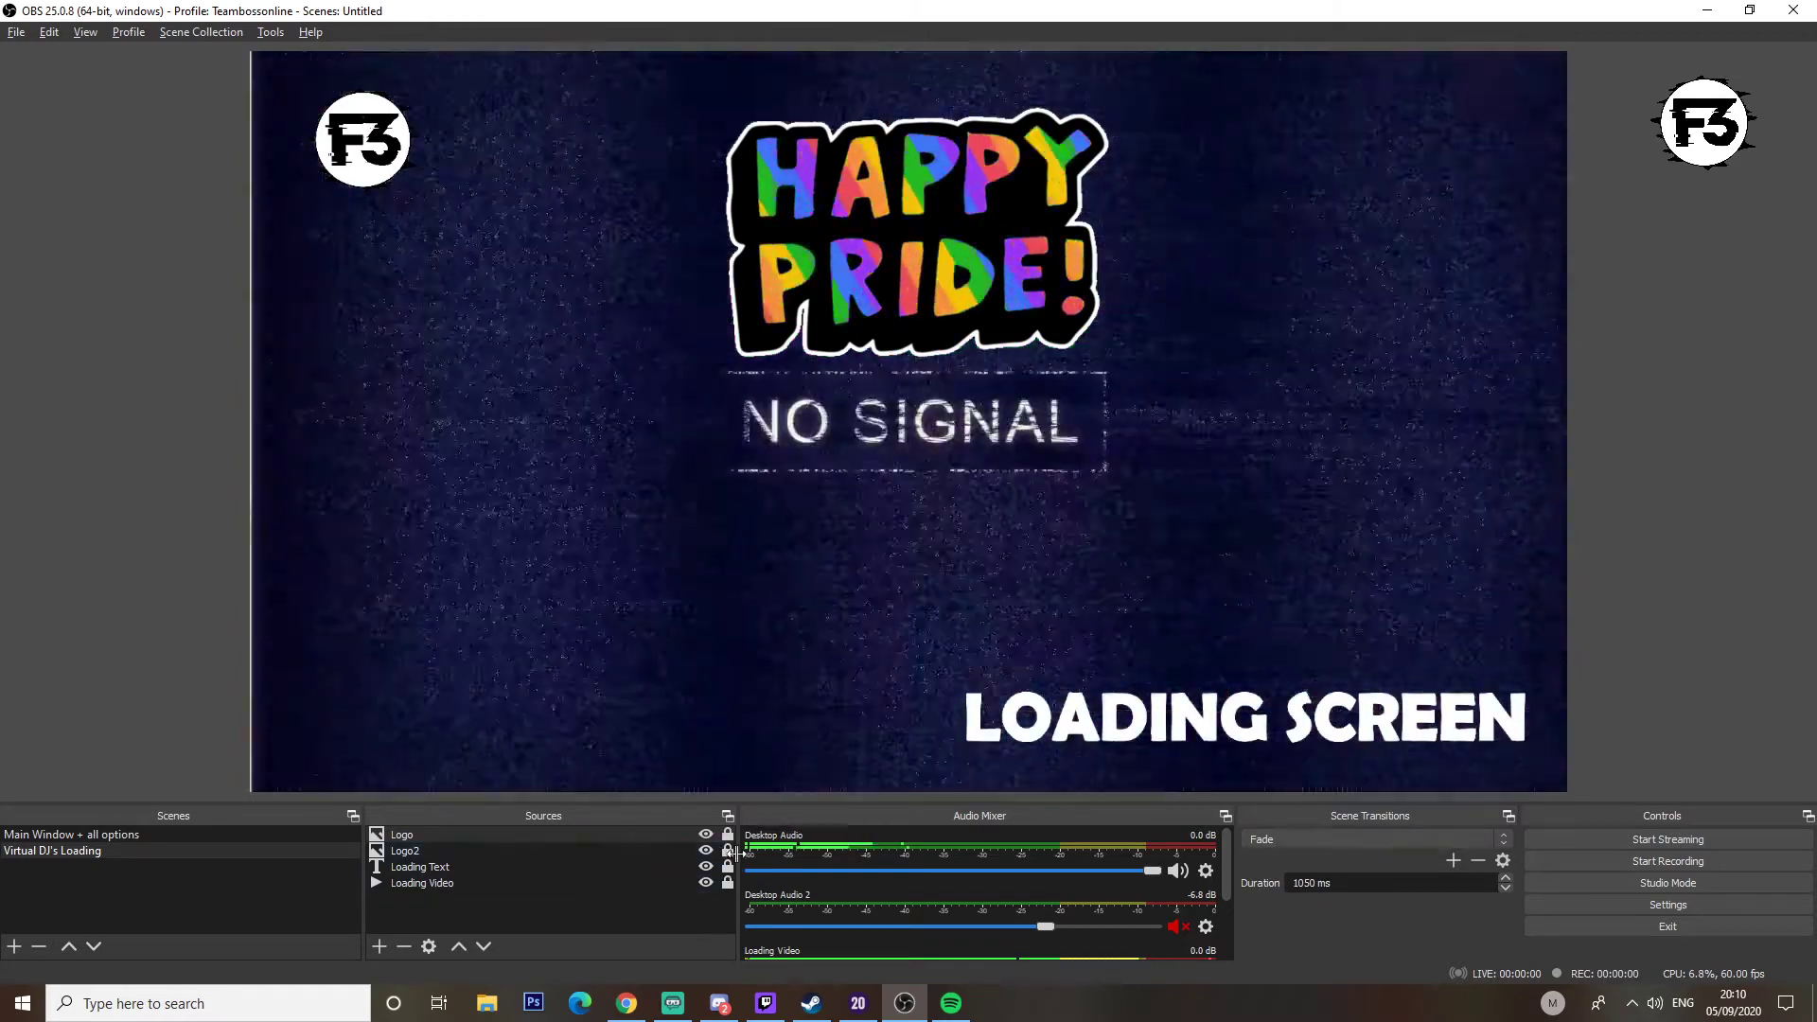
Step: Unlock the Logo2 source, move the Happy Pride image to the canvas's upper-right corner and lock it again
{"action": "left_click", "coordinate": [728, 849]}
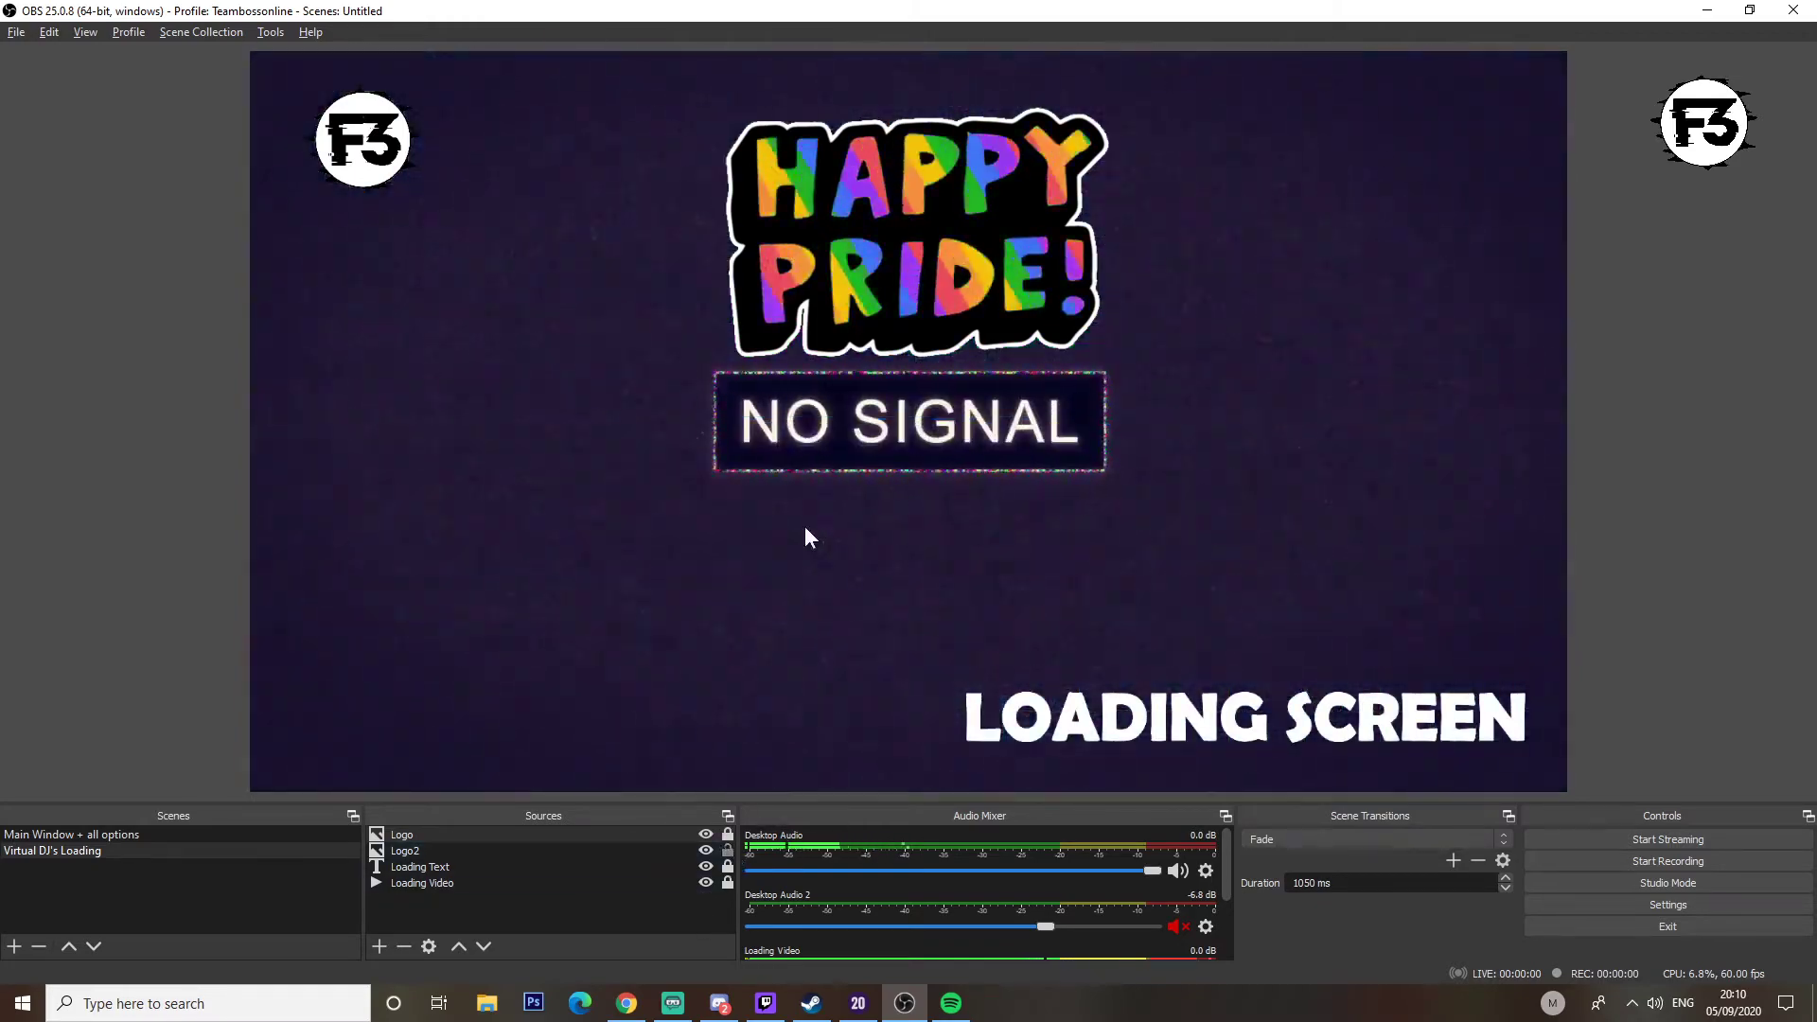
{"action": "left_click_drag", "start_coordinate": [877, 210], "coordinate": [1331, 172]}
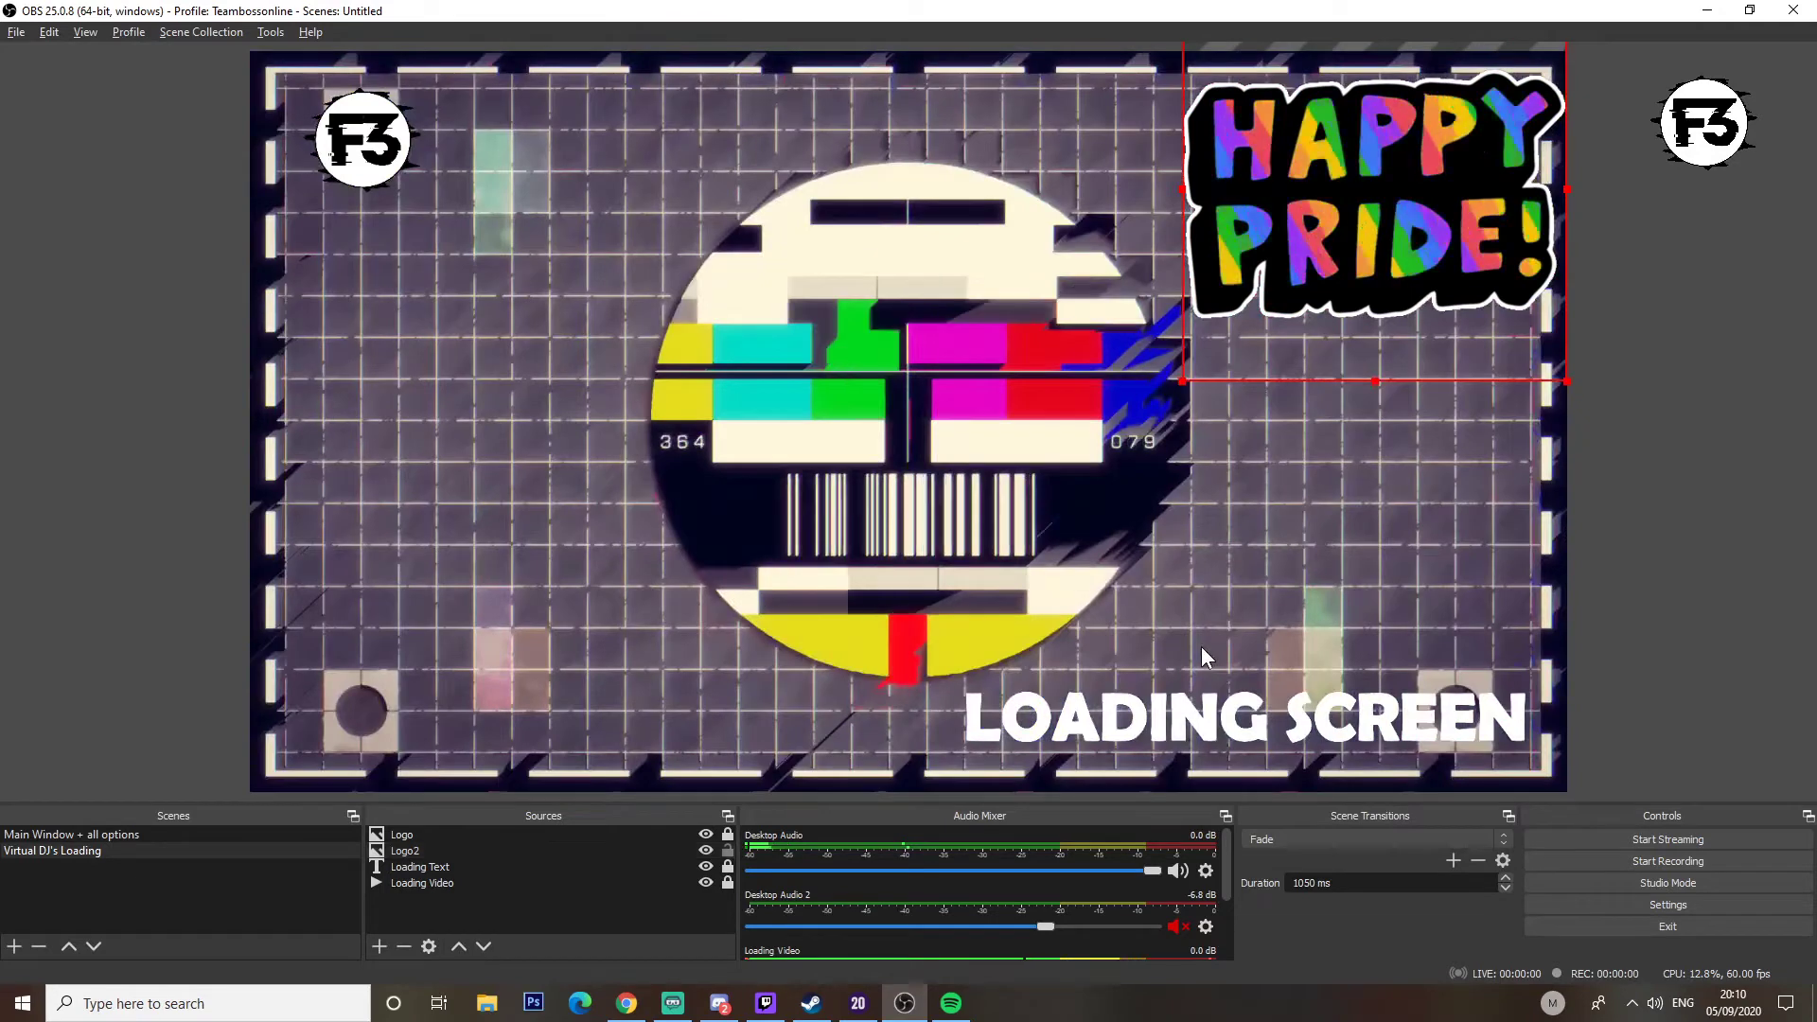
{"action": "left_click", "coordinate": [1201, 645]}
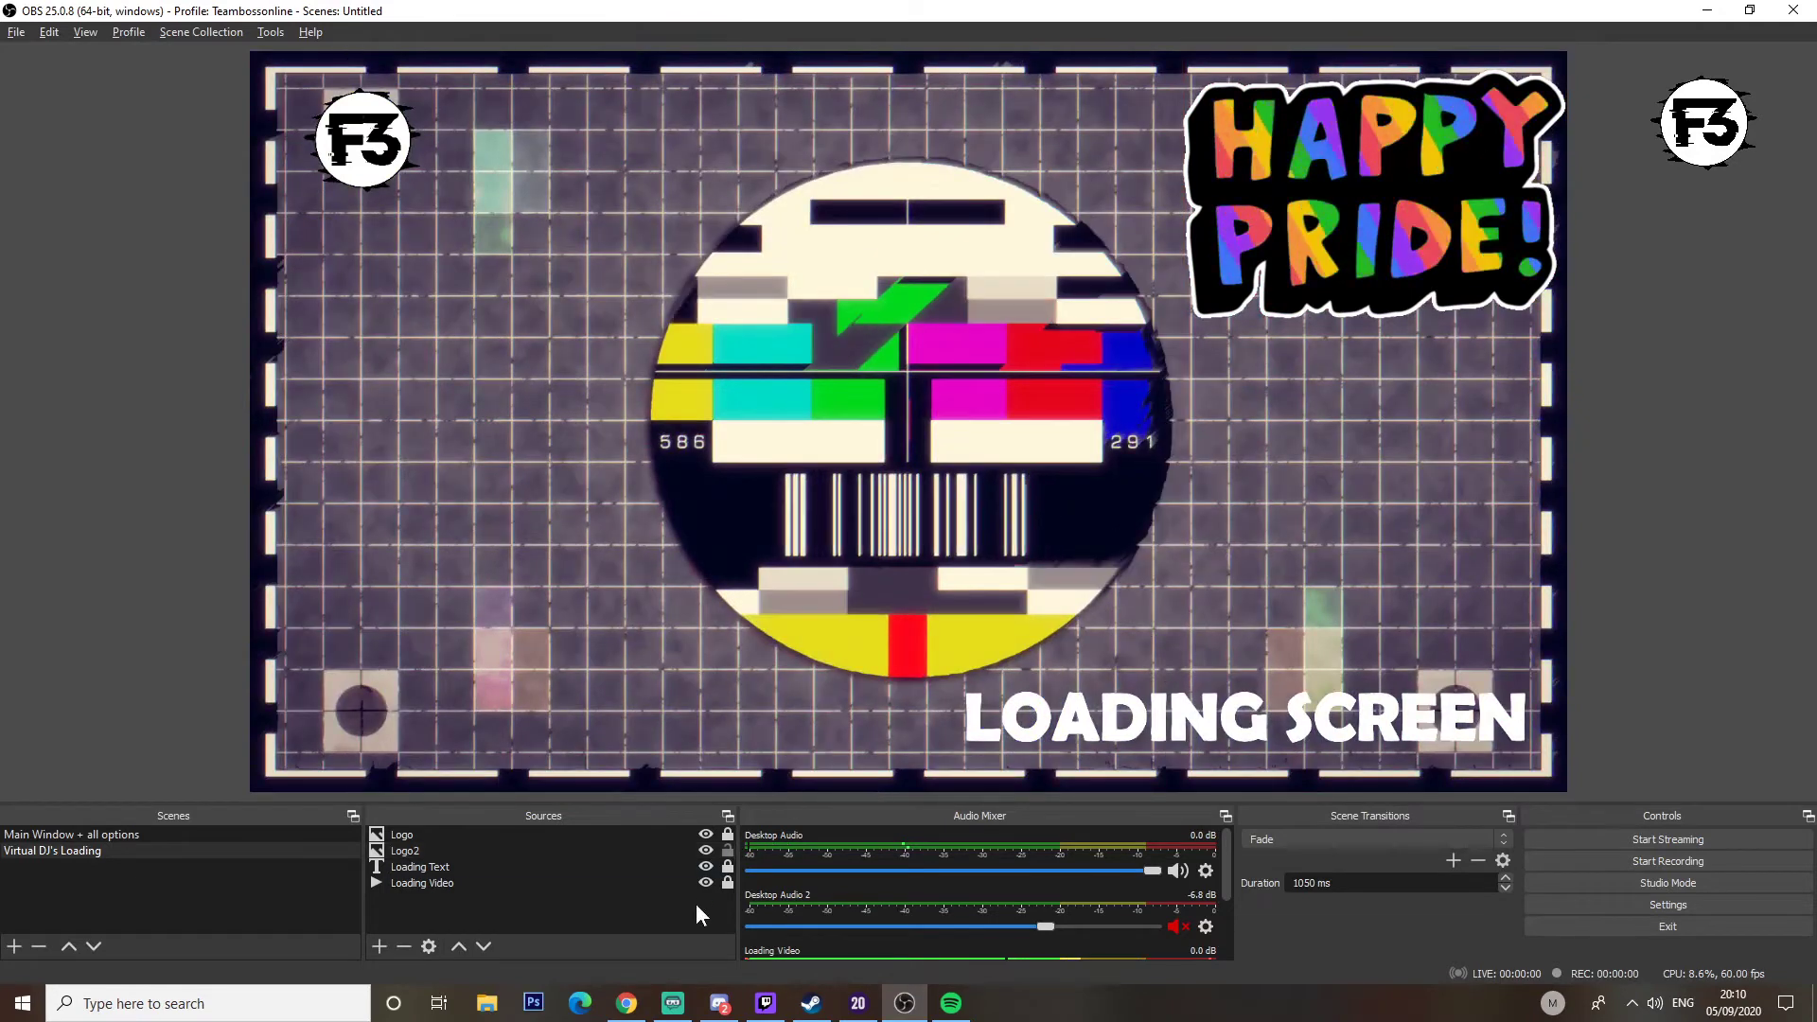
{"action": "left_click", "coordinate": [728, 849]}
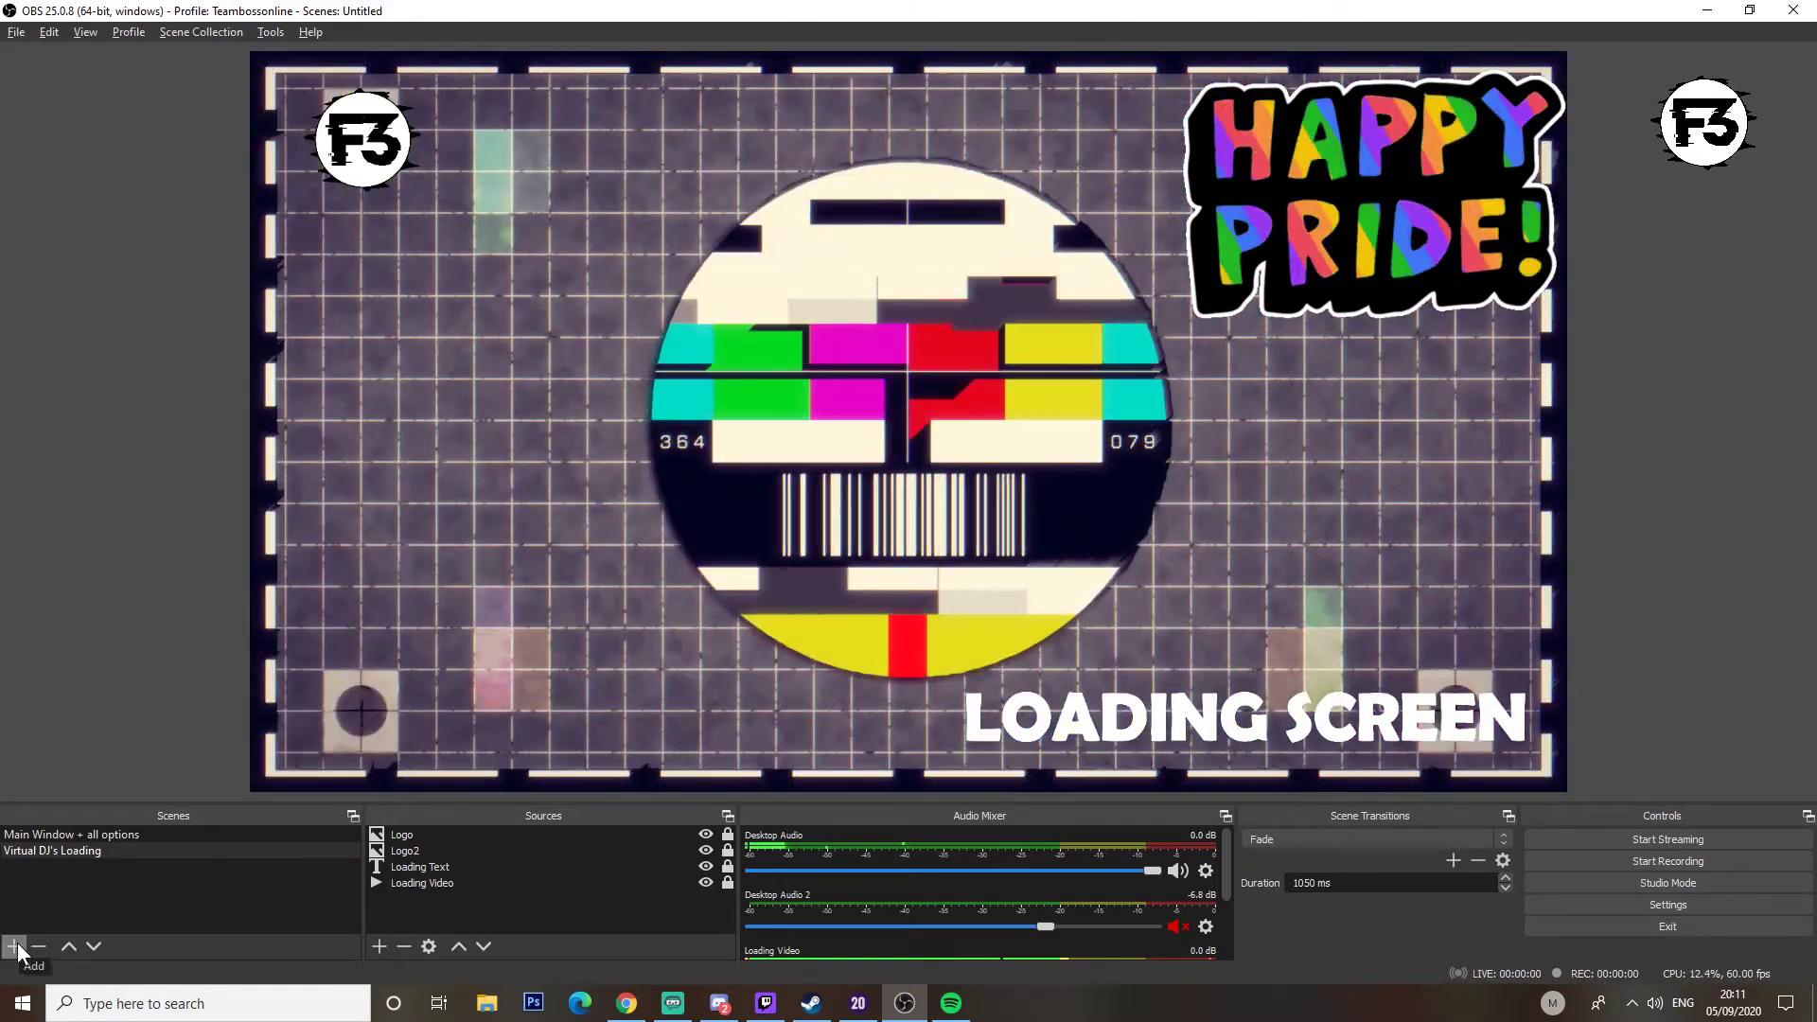
Step: Add a new scene named Main Mixcloud/Twitch Screen
{"action": "left_click", "coordinate": [18, 945]}
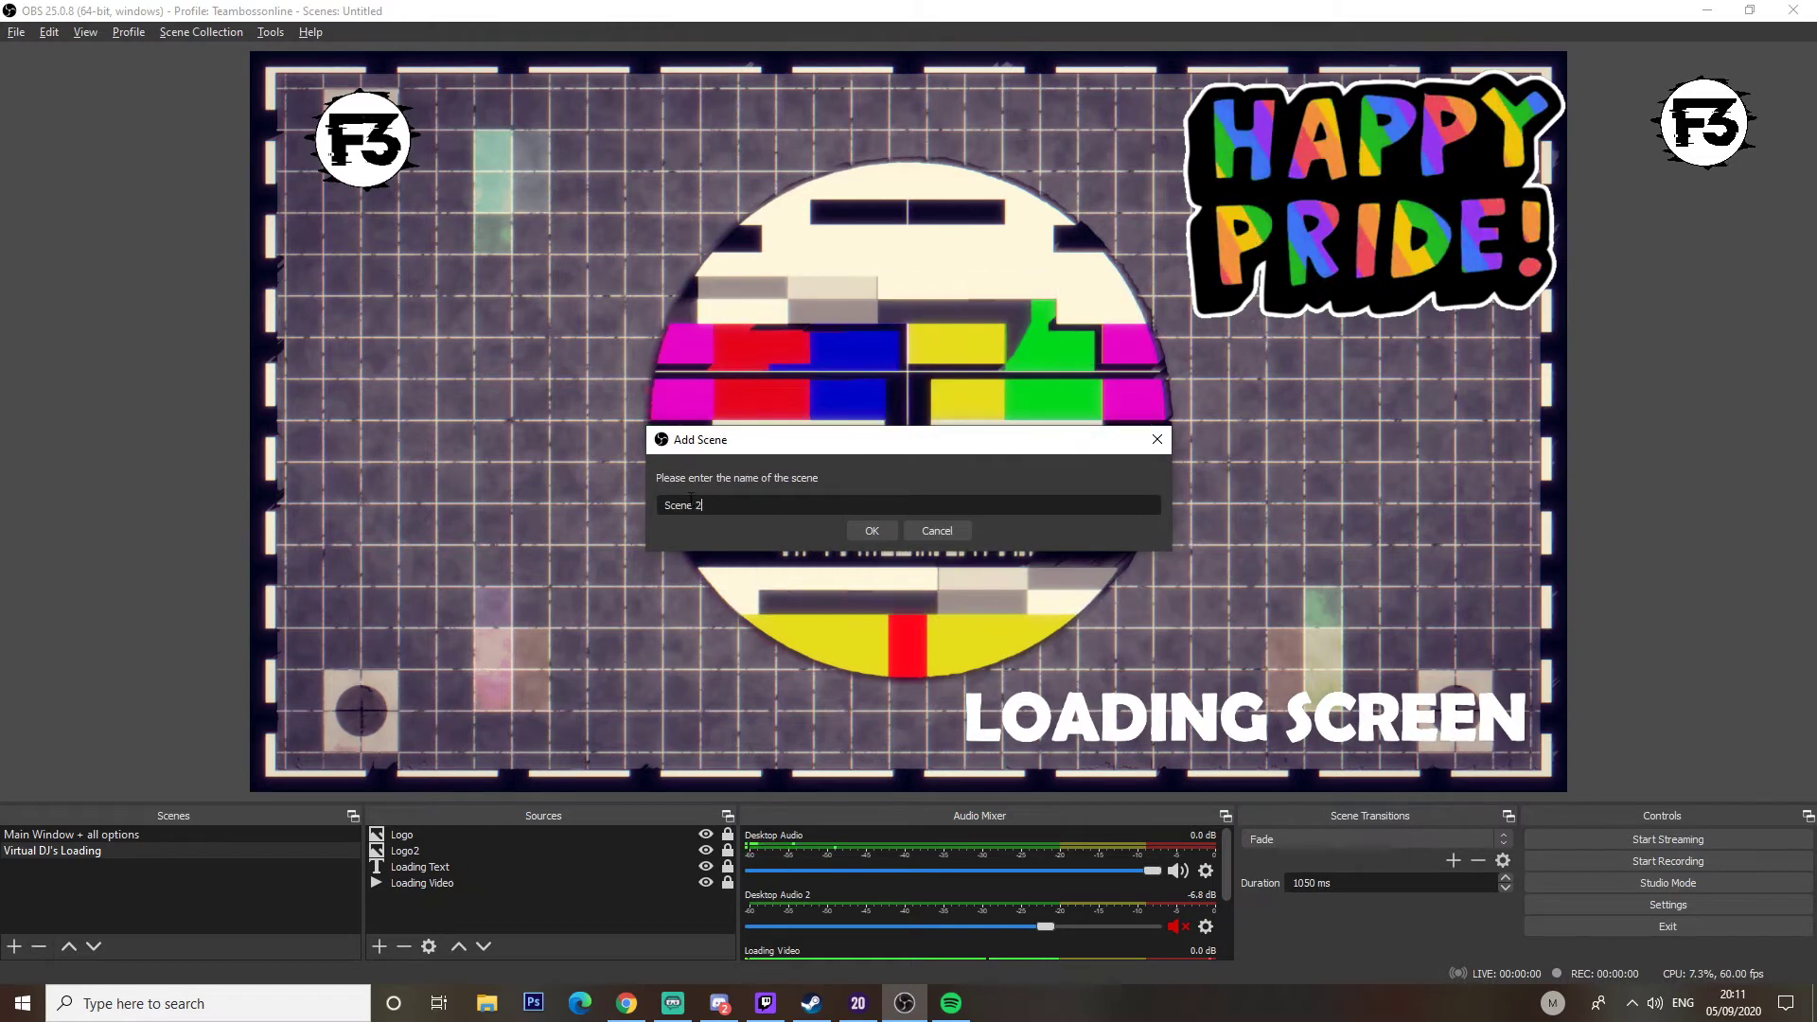
{"action": "left_click_drag", "start_coordinate": [705, 505], "coordinate": [655, 499]}
{"action": "type", "text": "Main"}
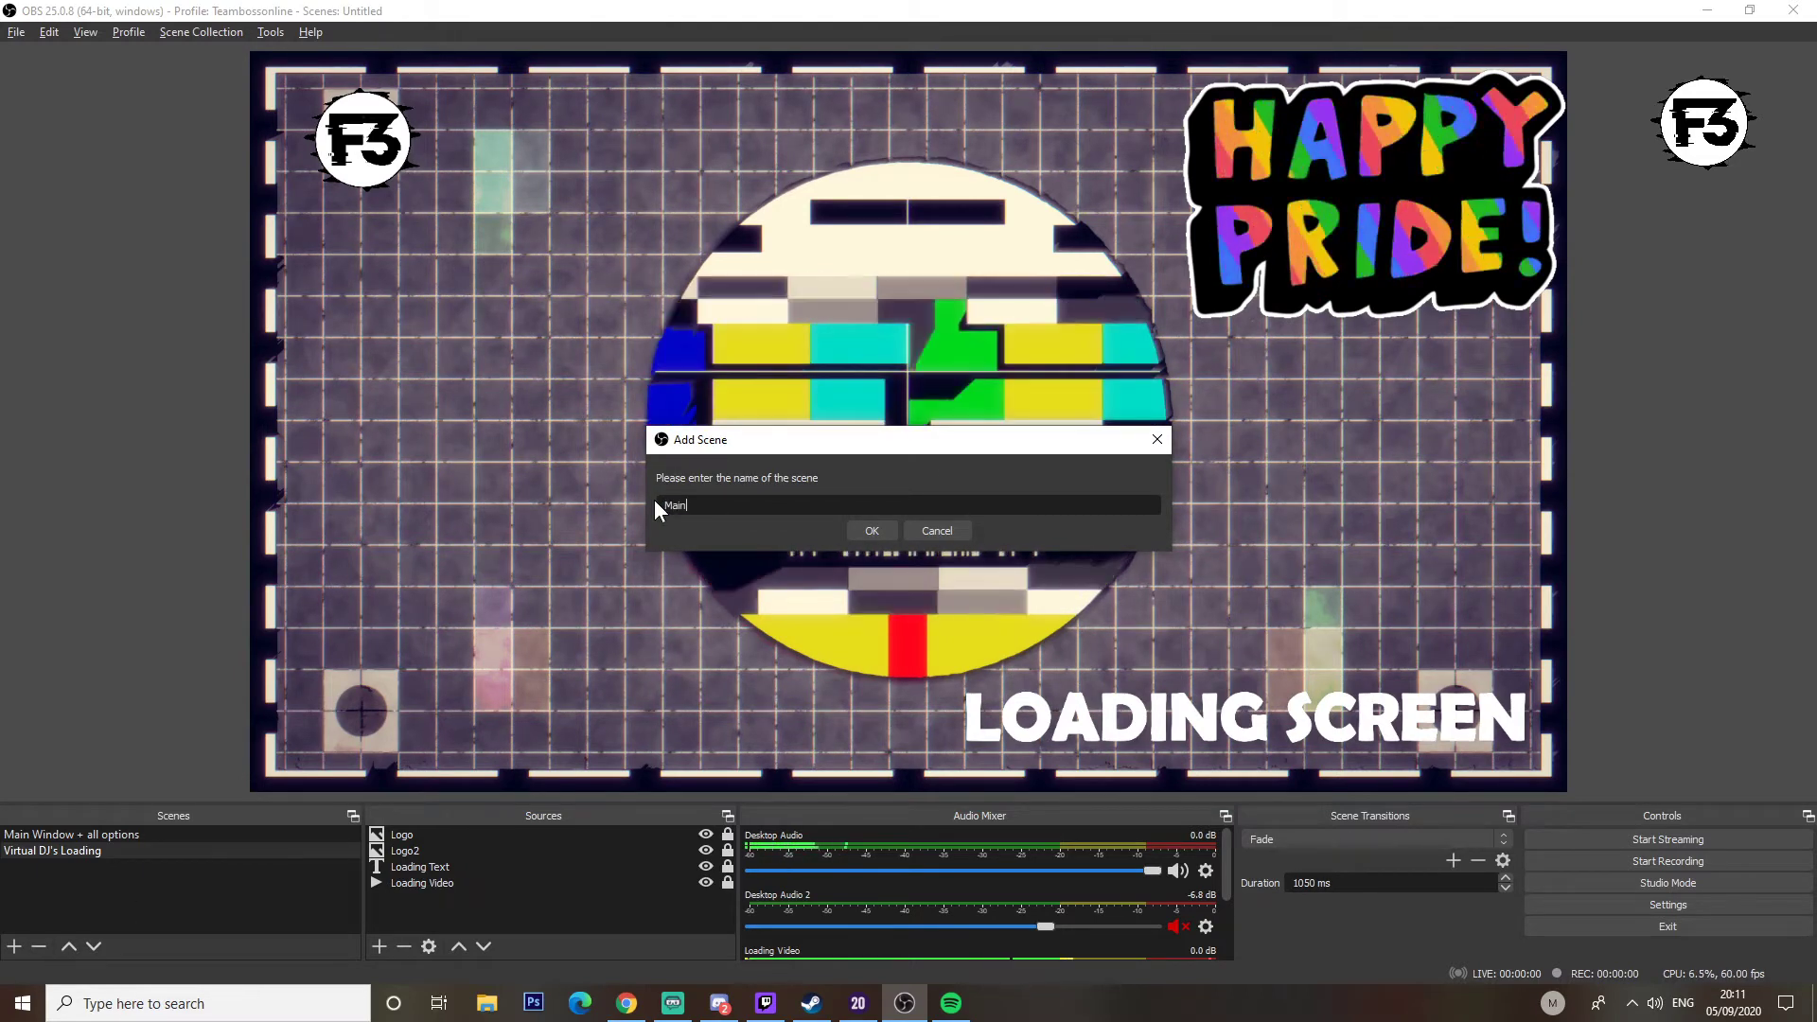
{"action": "type", "text": " Mixcloud"}
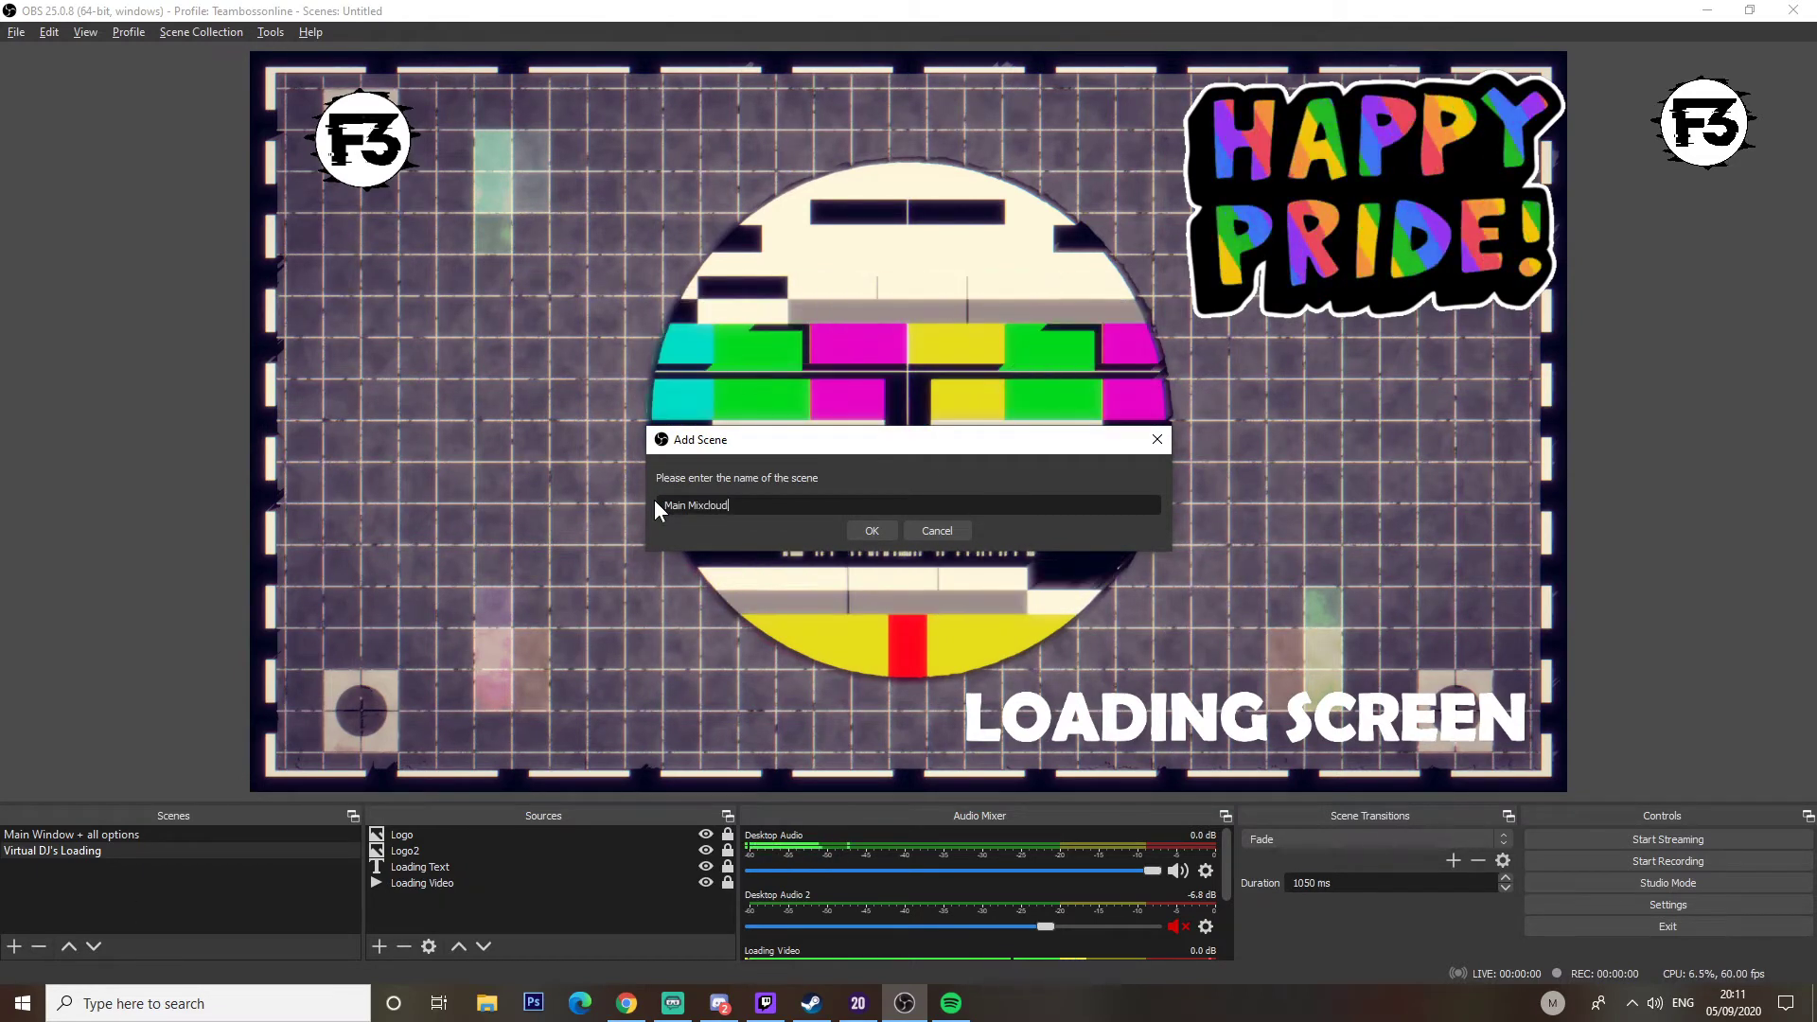
{"action": "type", "text": "/Twitch Screen"}
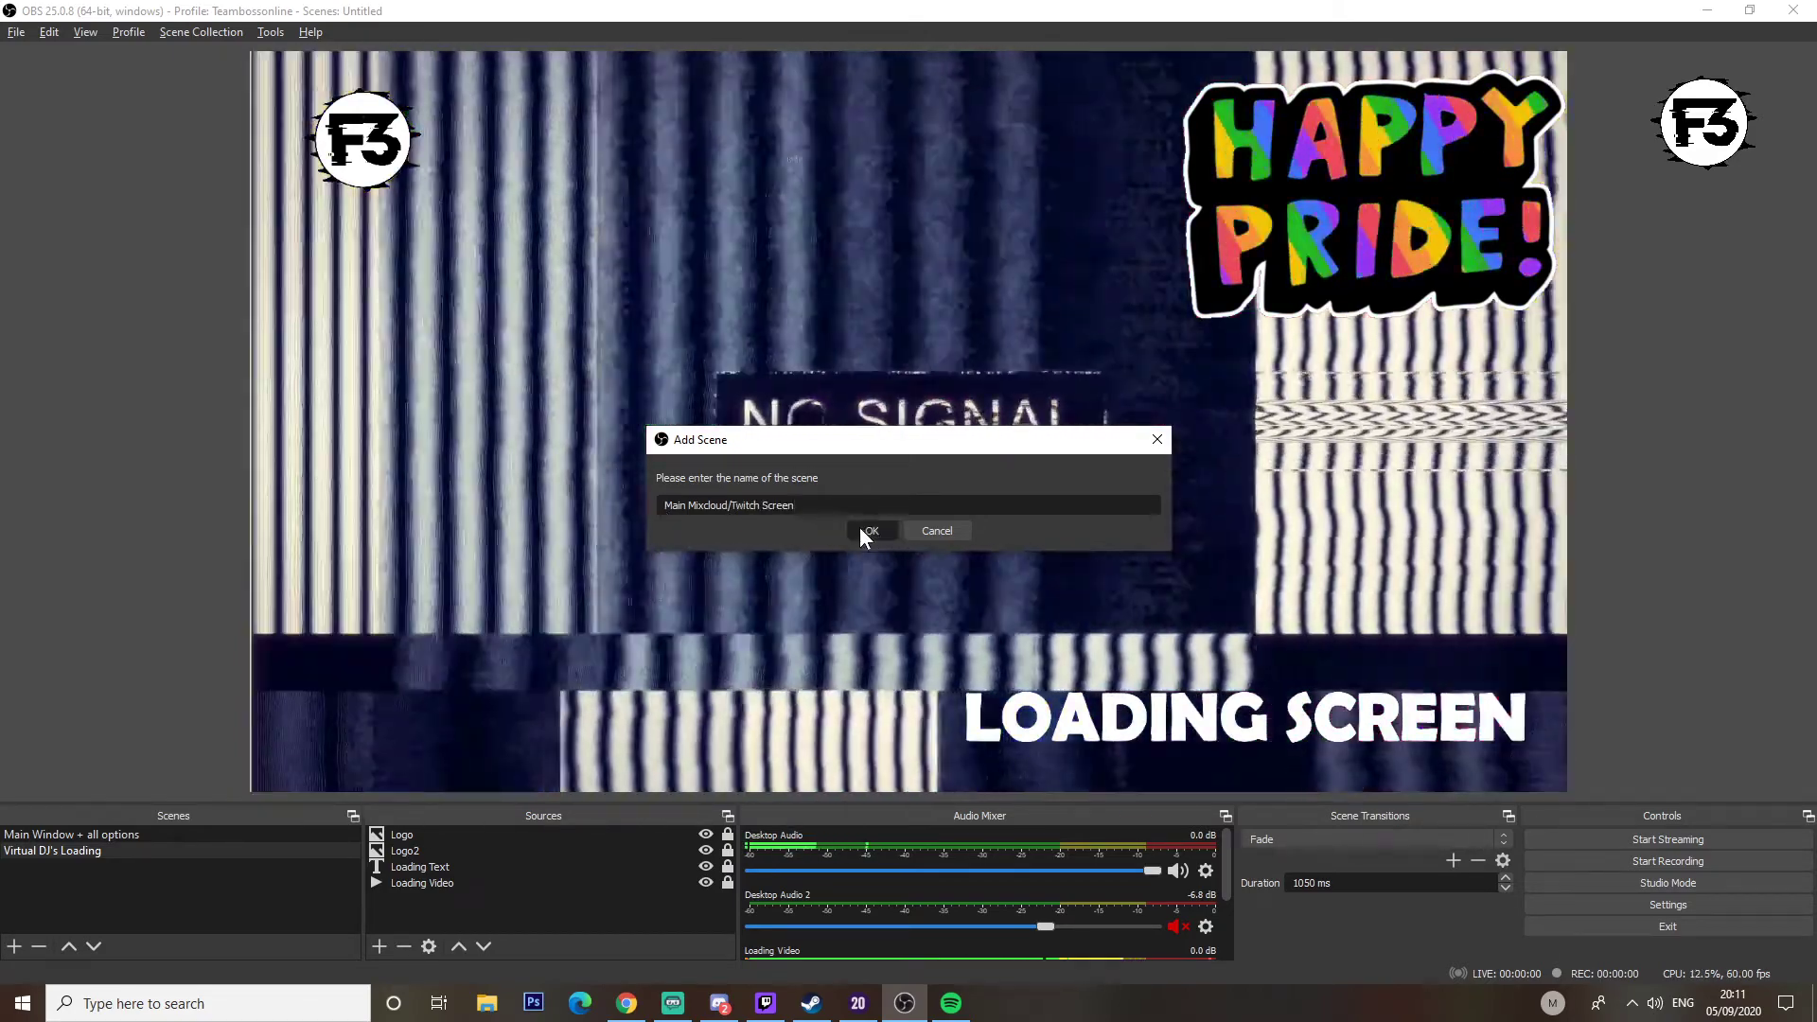
{"action": "left_click", "coordinate": [859, 526]}
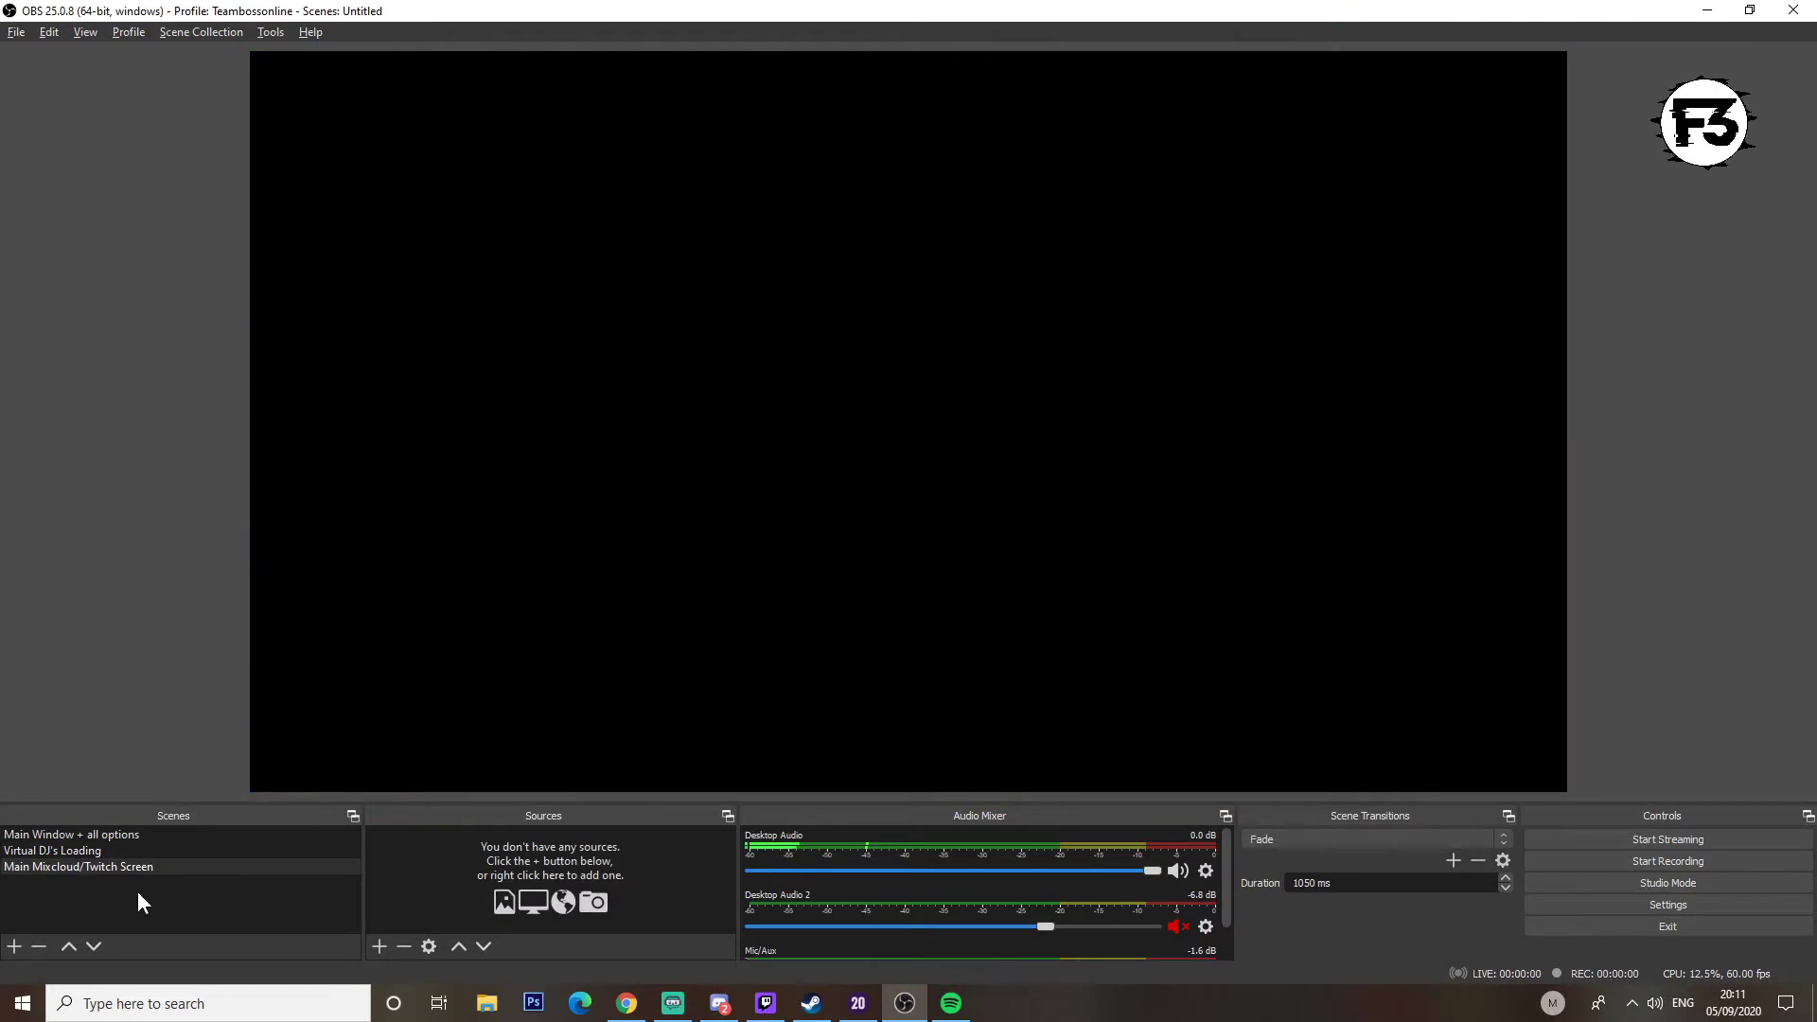
Step: Add a media source named LIVE IMAGE to the Main Mixcloud/Twitch Screen scene, looping the local file D:/f33dbacks/Videos/Abstrtakt.mp4
{"action": "left_click", "coordinate": [43, 850]}
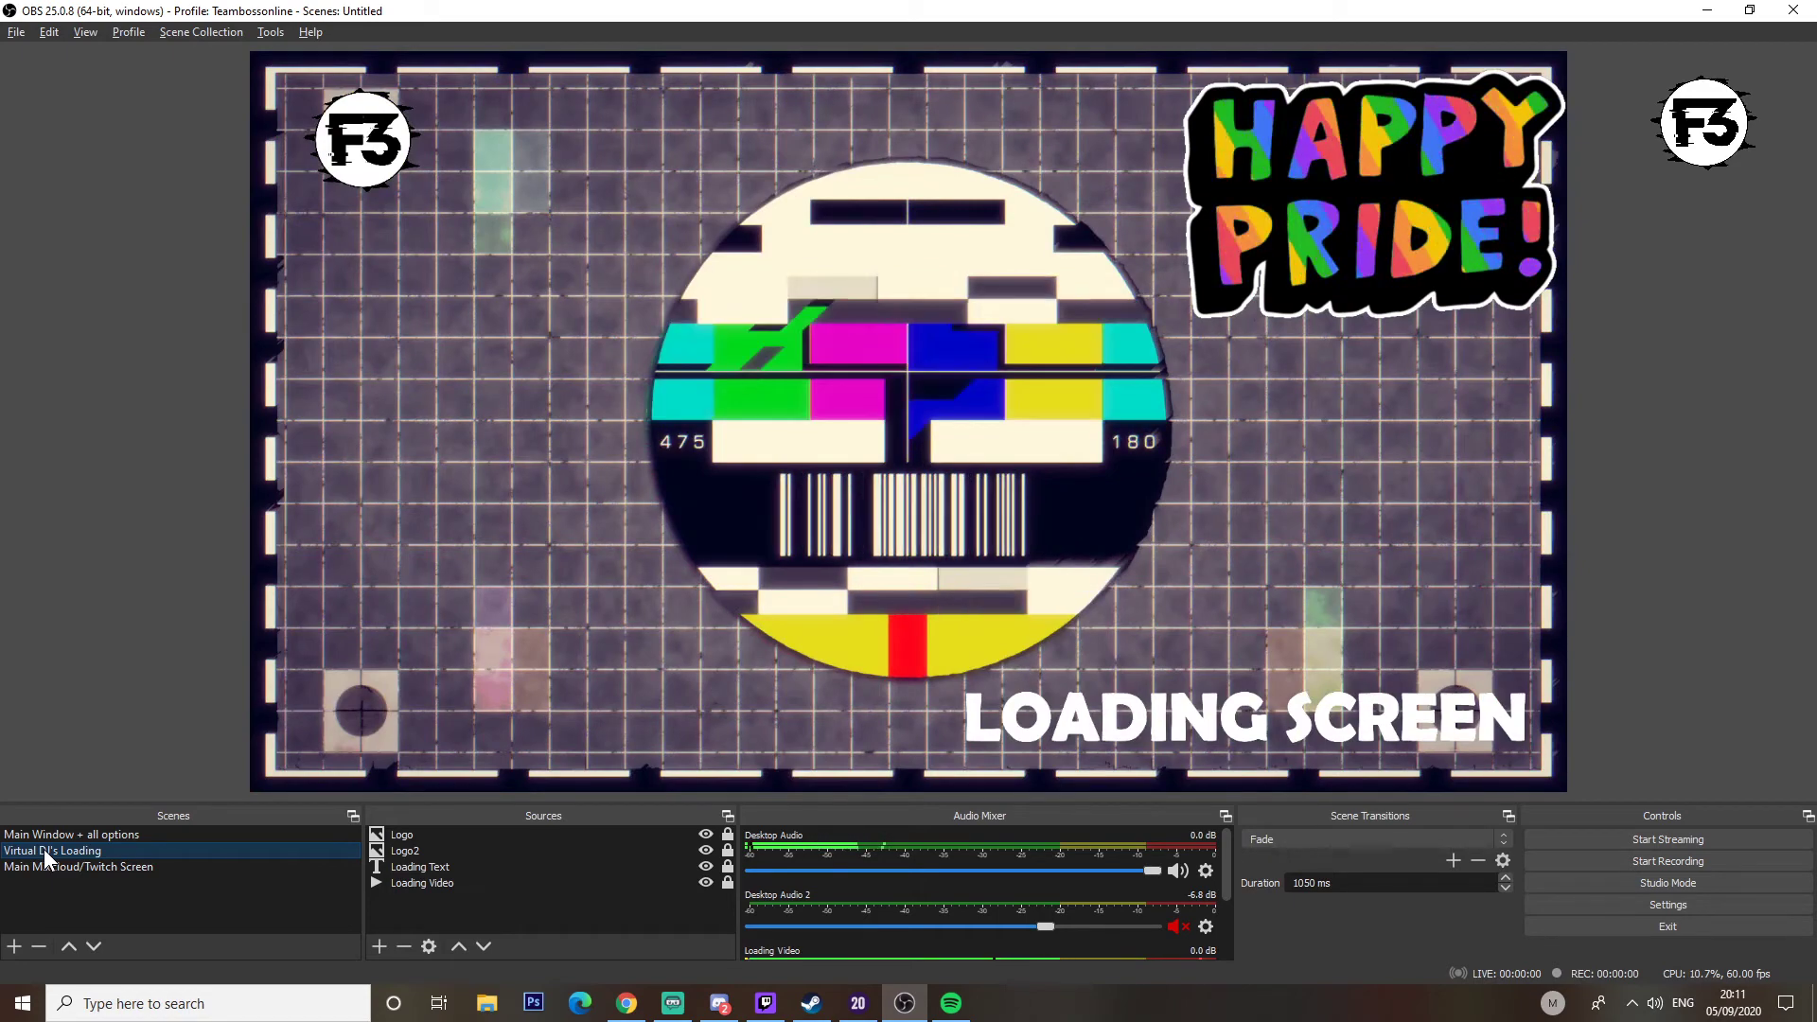
{"action": "left_click", "coordinate": [102, 866]}
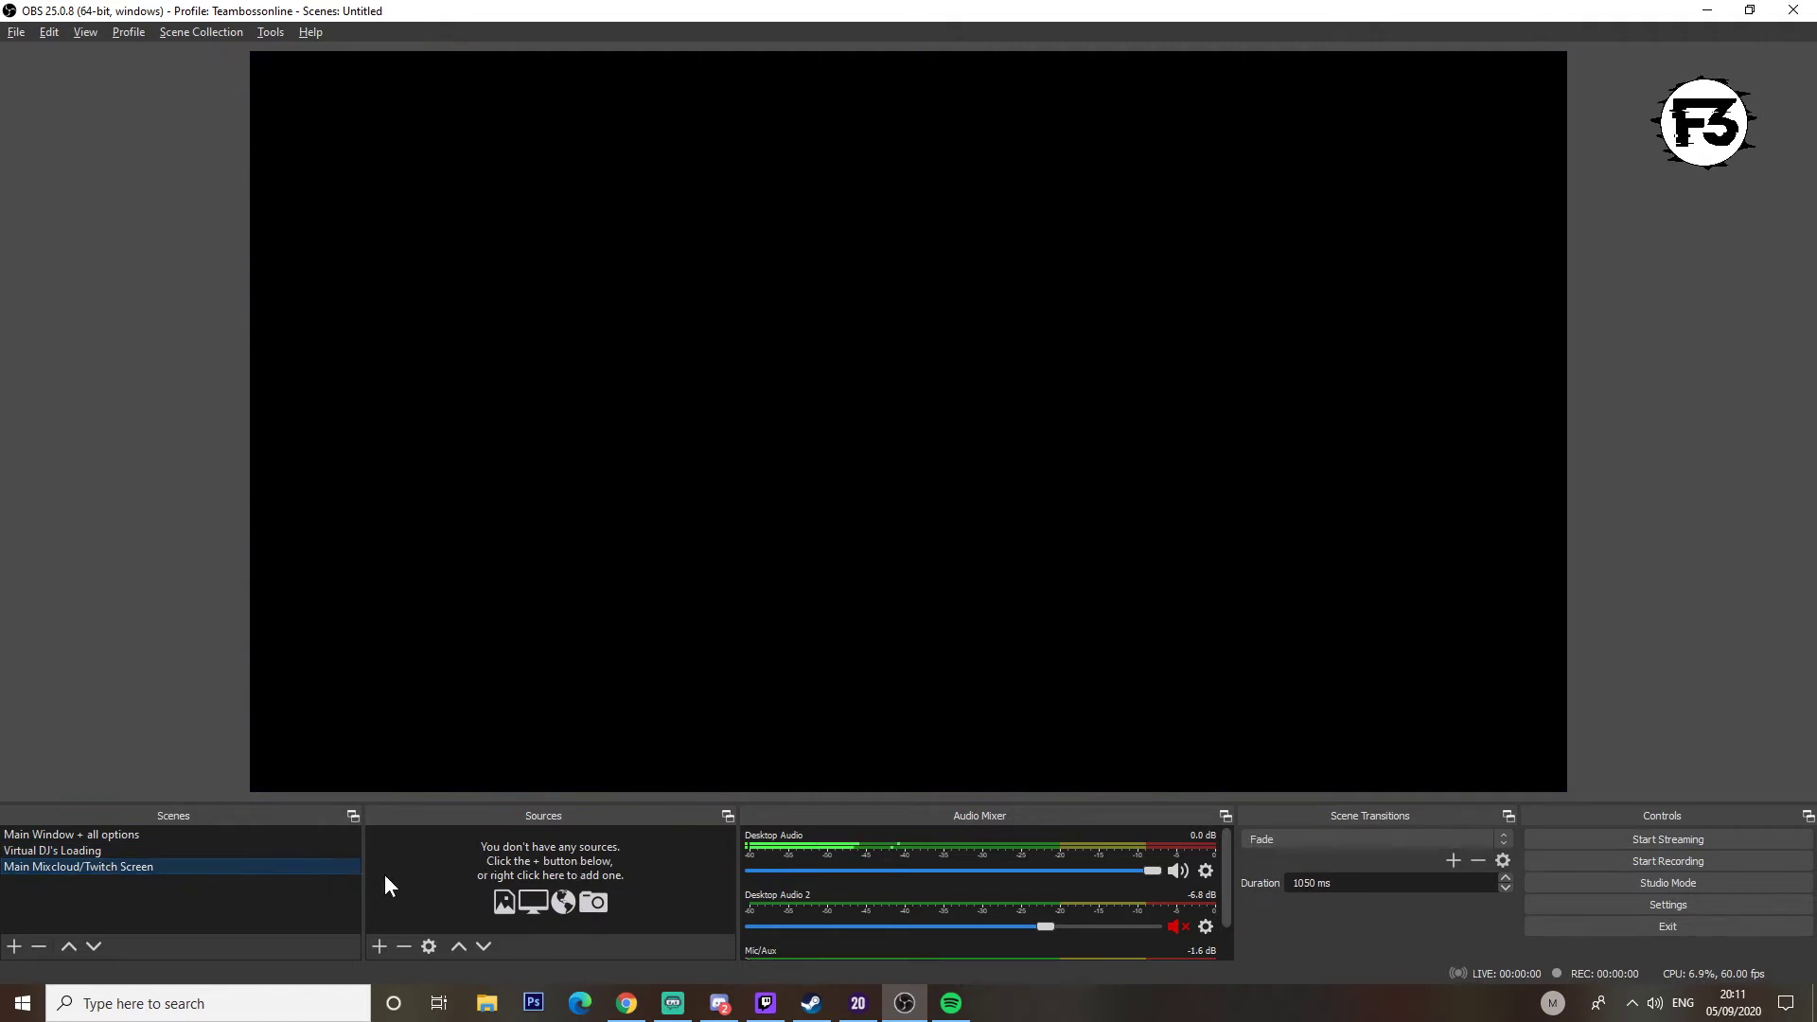
{"action": "left_click", "coordinate": [377, 946]}
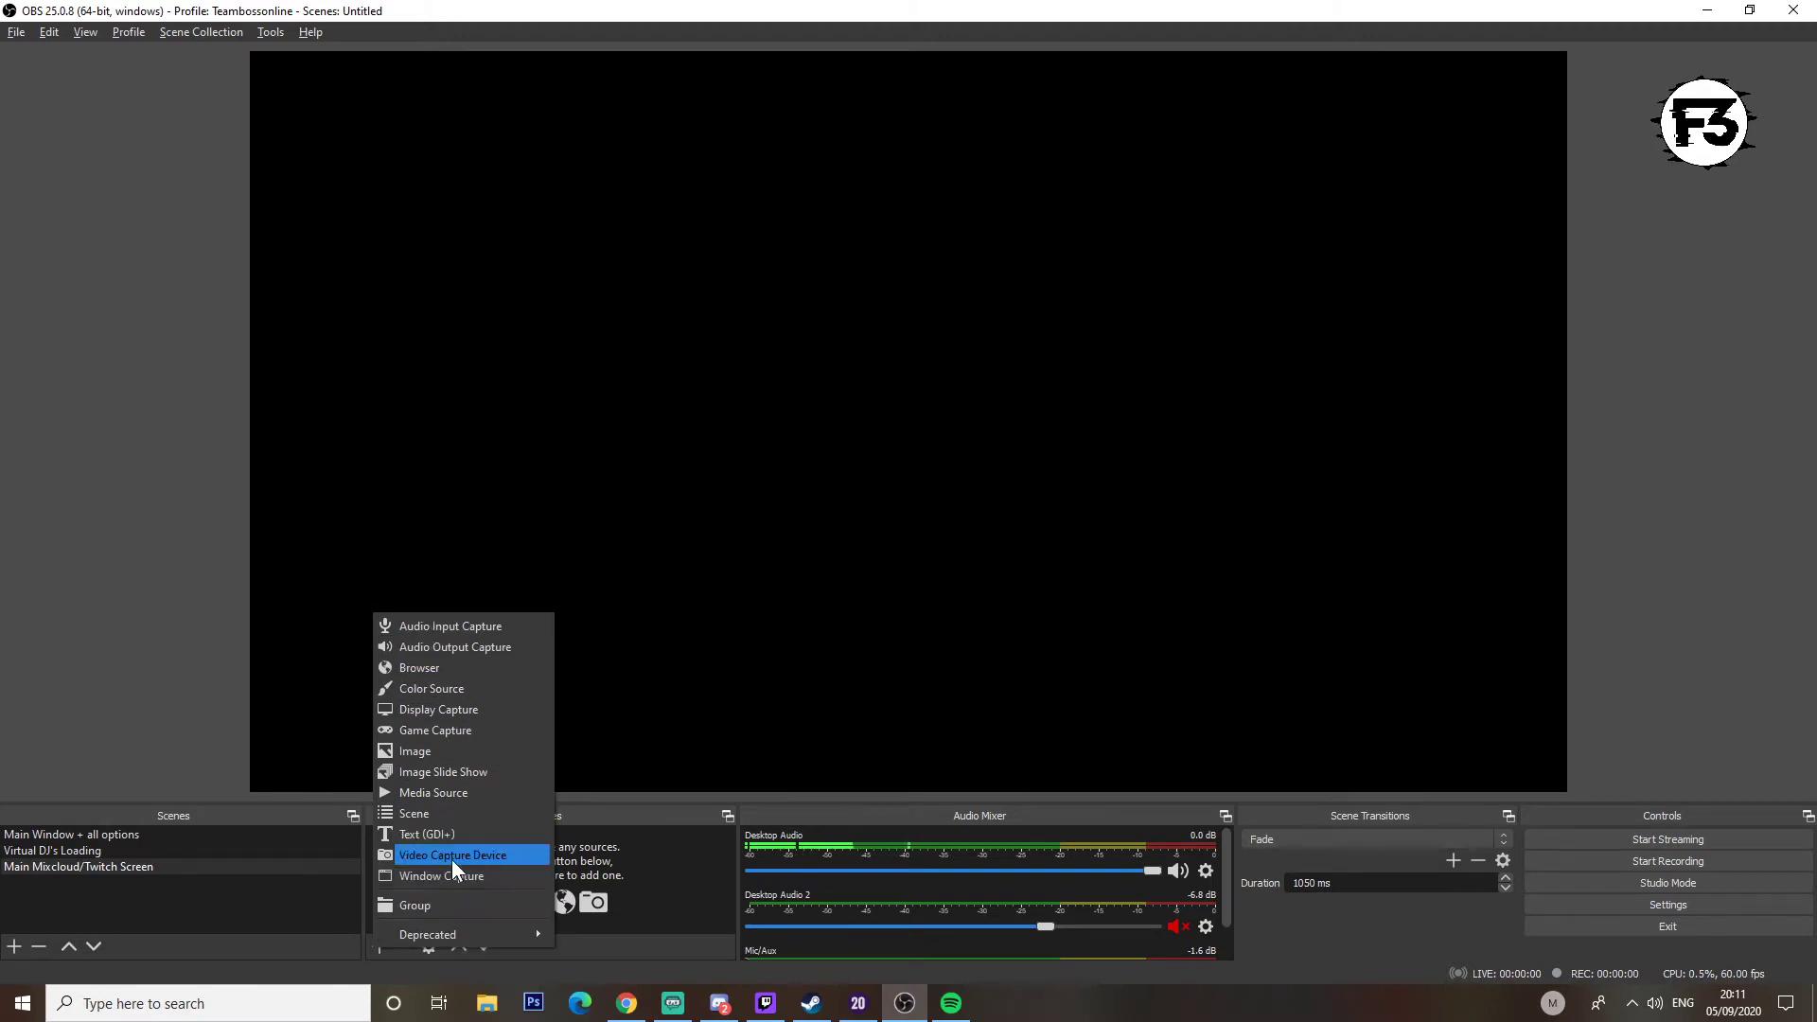
{"action": "left_click", "coordinate": [456, 793]}
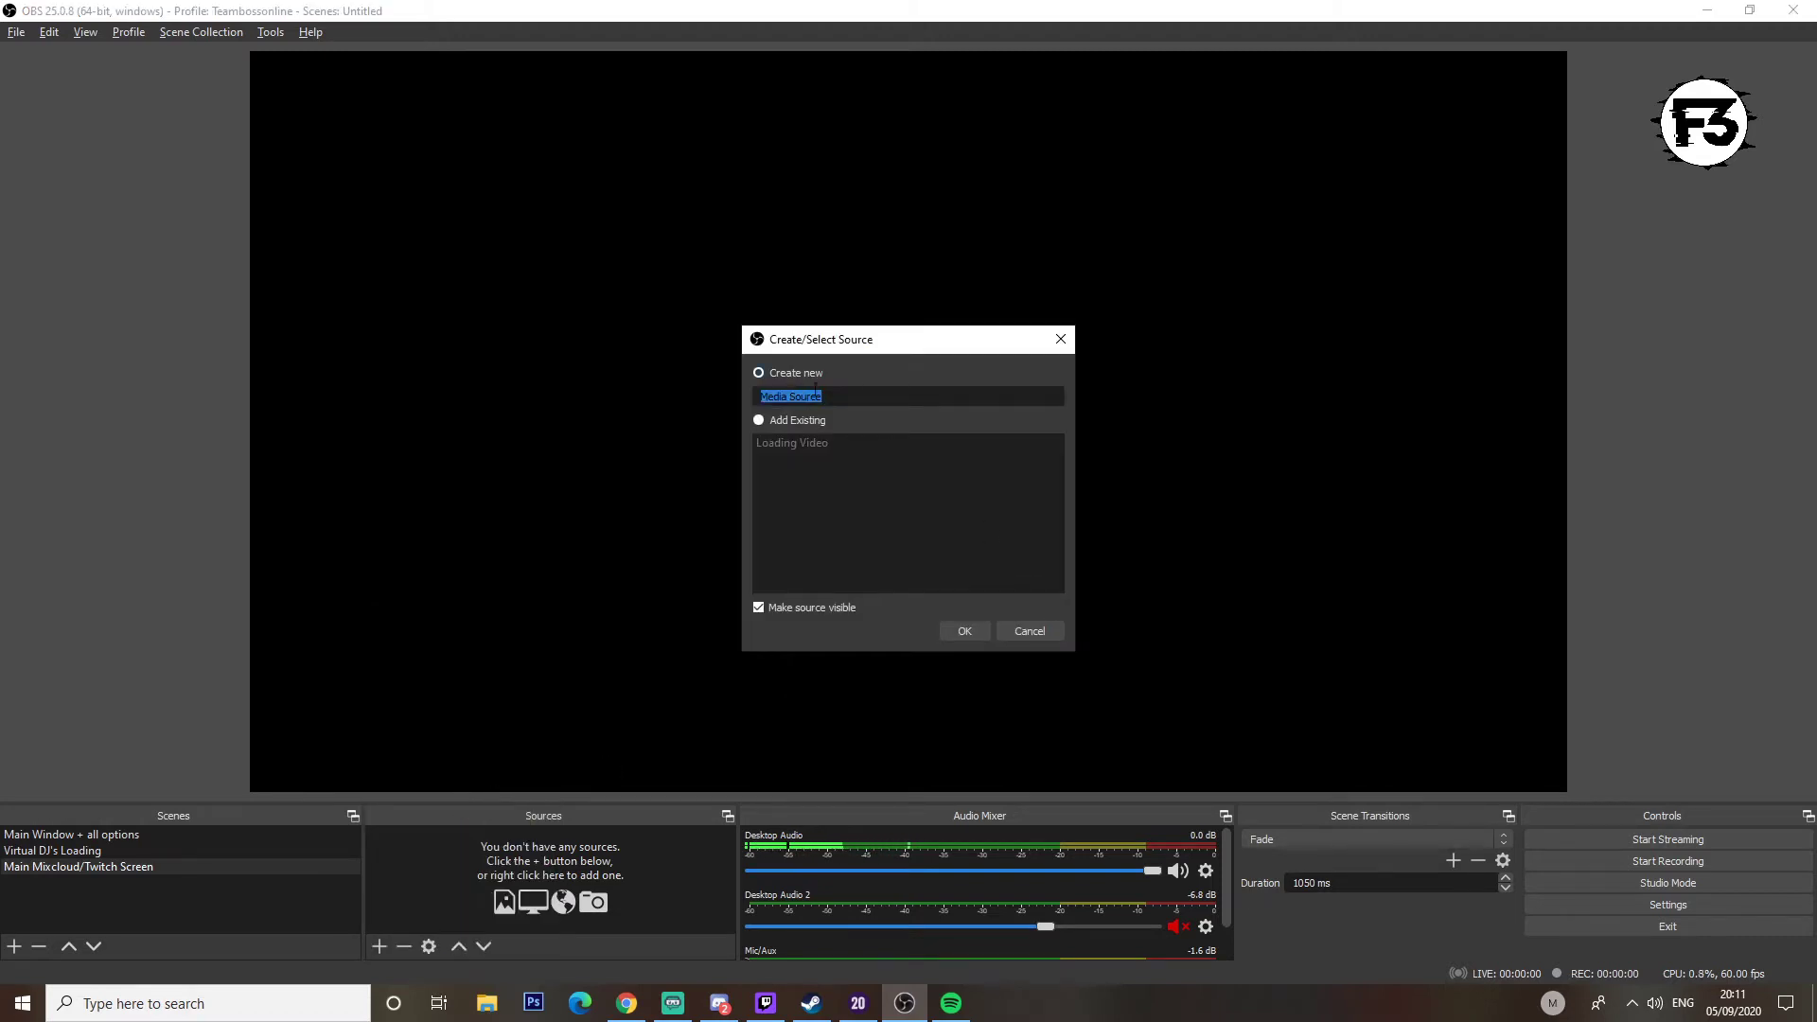
{"action": "type", "text": "LIVE IMAGE"}
{"action": "left_click", "coordinate": [965, 631]}
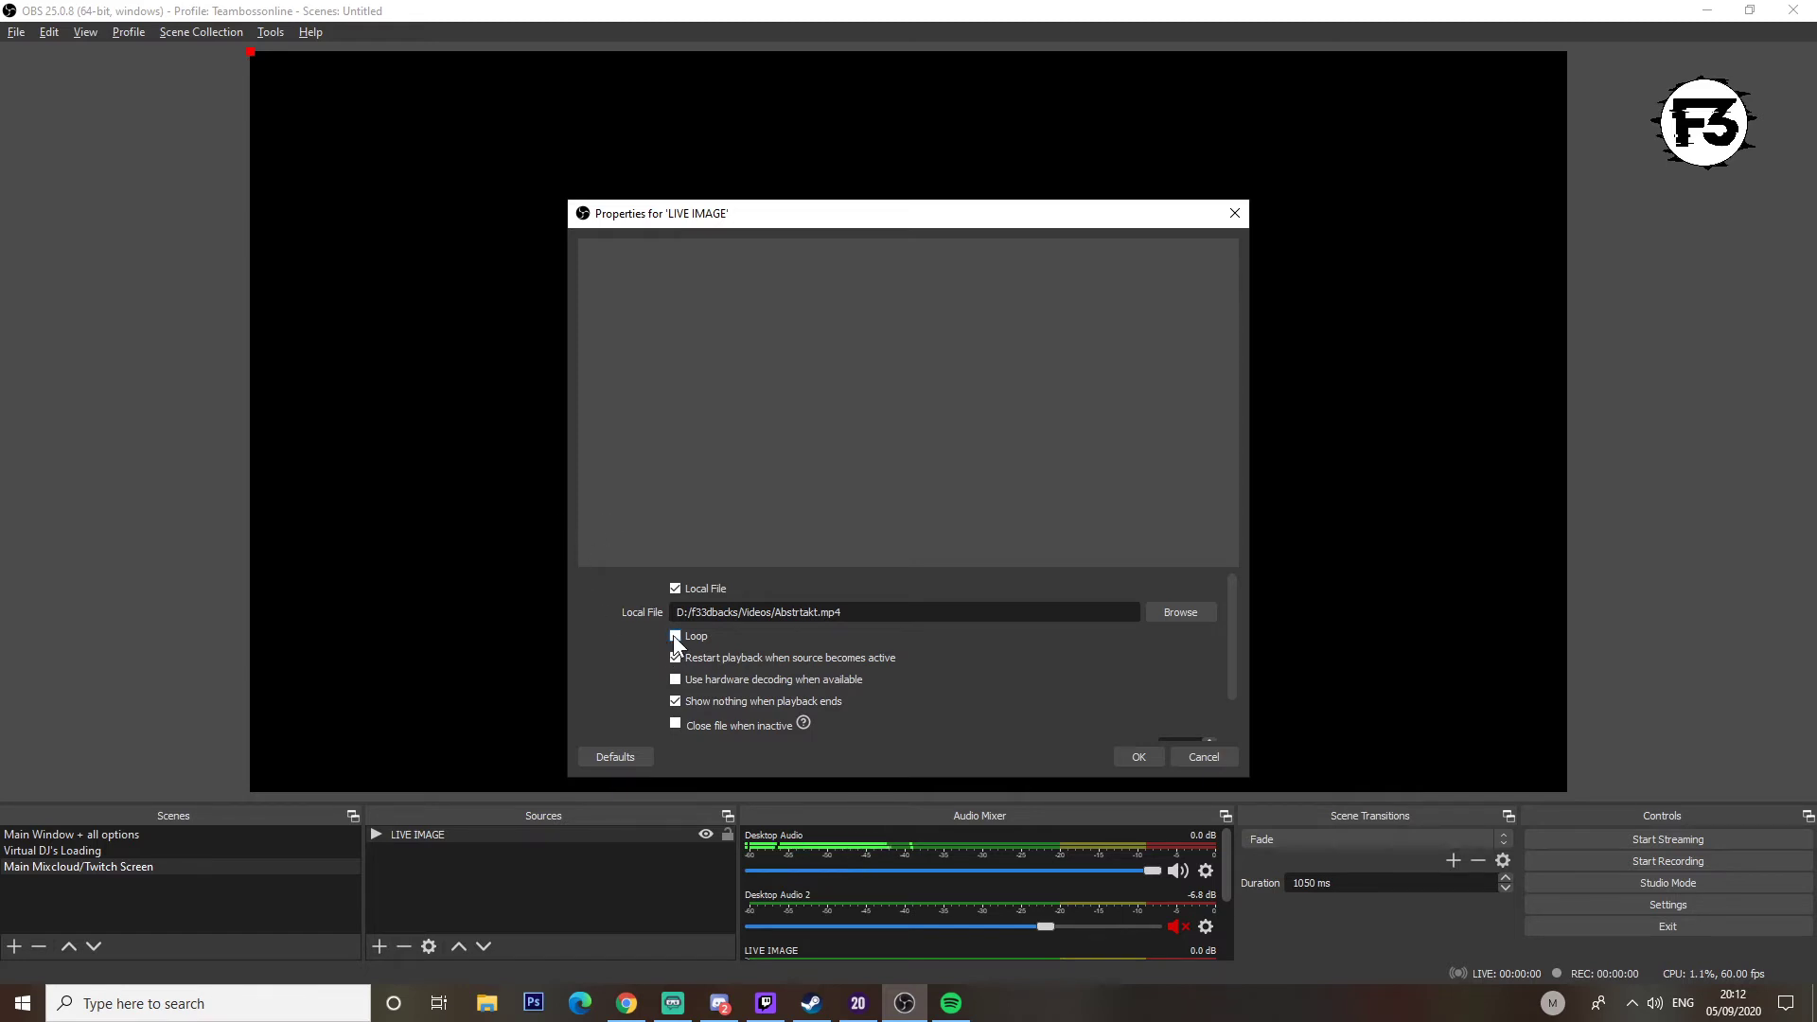
{"action": "left_click", "coordinate": [1147, 760]}
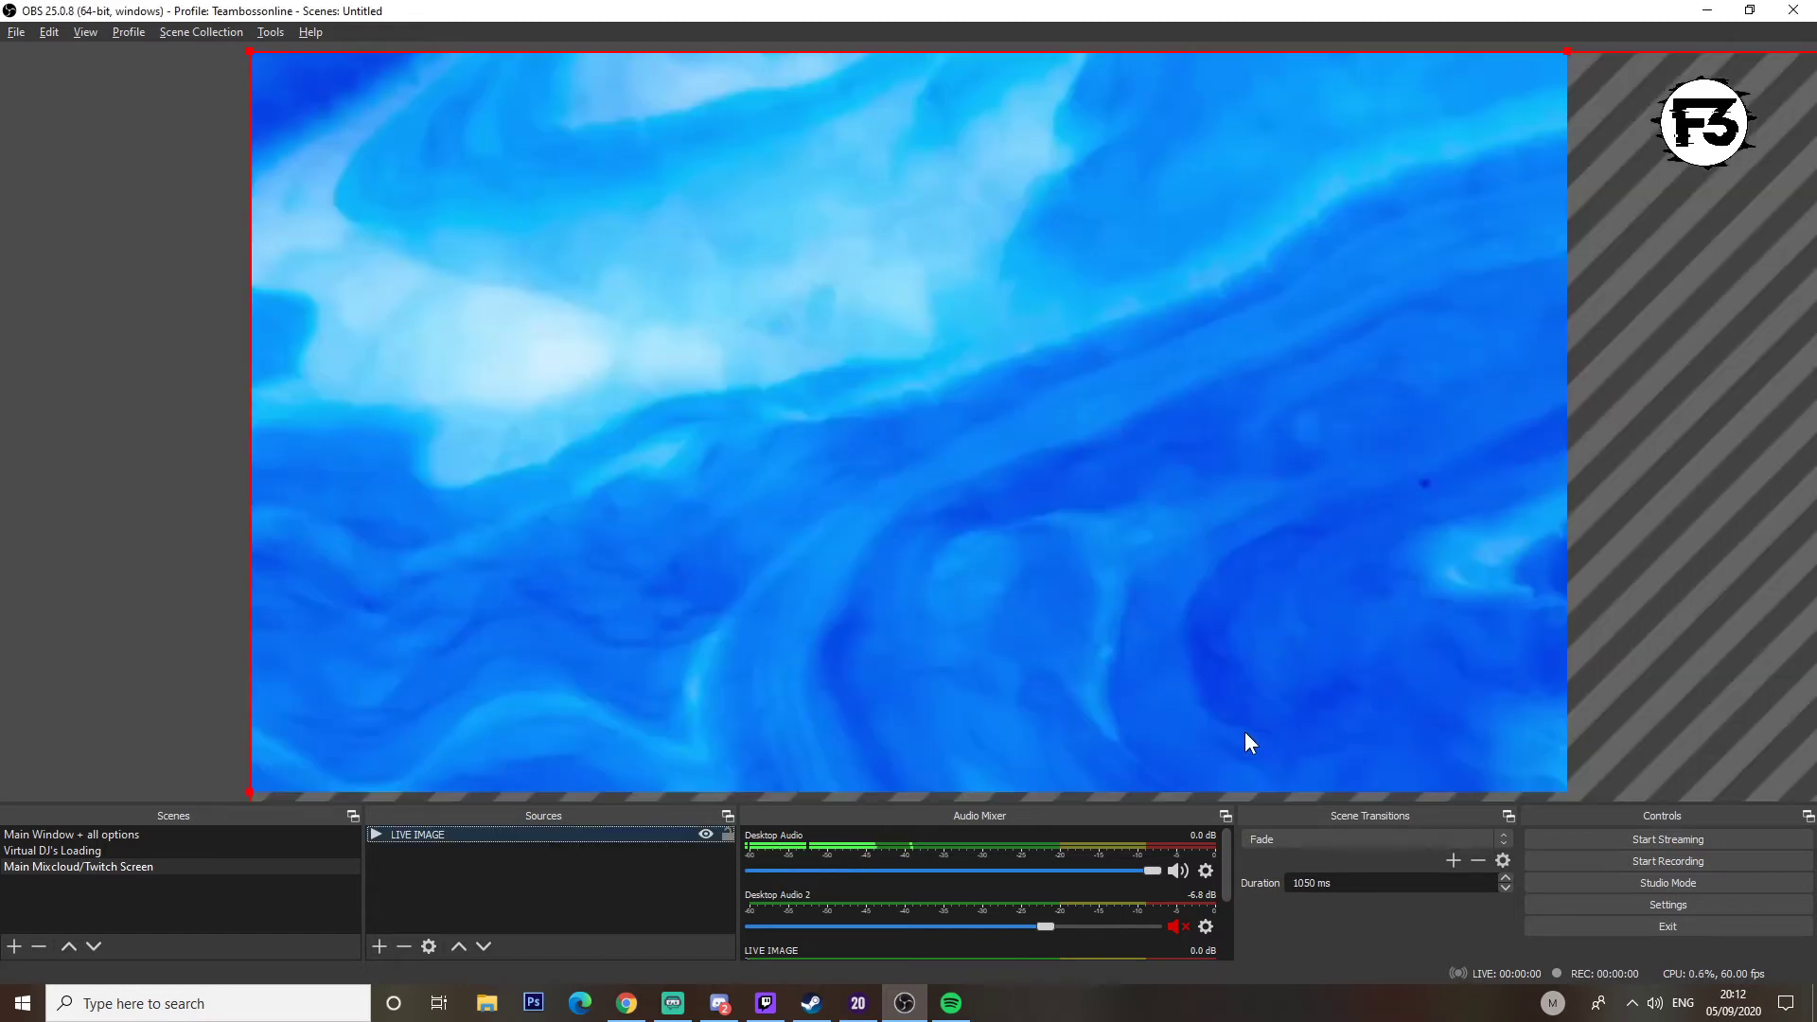
Step: Scale the LIVE IMAGE video down from its oversized frame to fill the canvas exactly, and lock the source
{"action": "left_click_drag", "start_coordinate": [248, 59], "coordinate": [690, 327]}
{"action": "left_click_drag", "start_coordinate": [250, 51], "coordinate": [572, 200]}
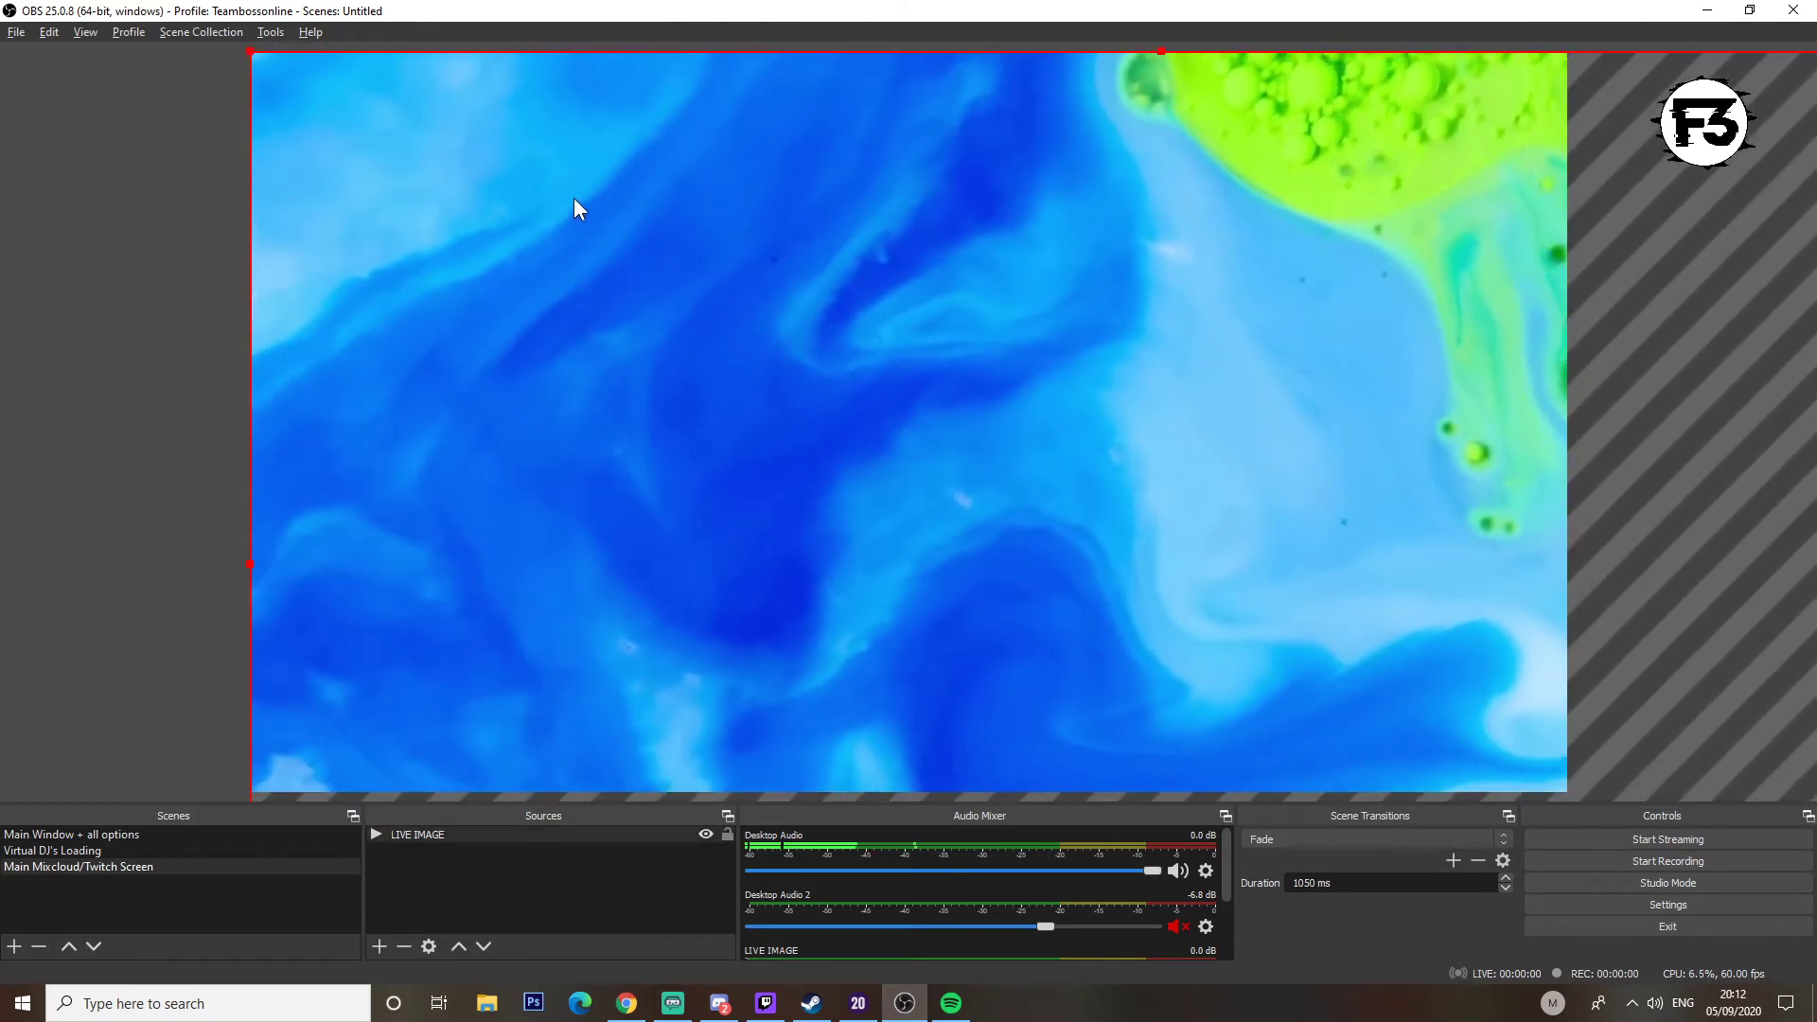
{"action": "left_click_drag", "start_coordinate": [272, 70], "coordinate": [712, 322]}
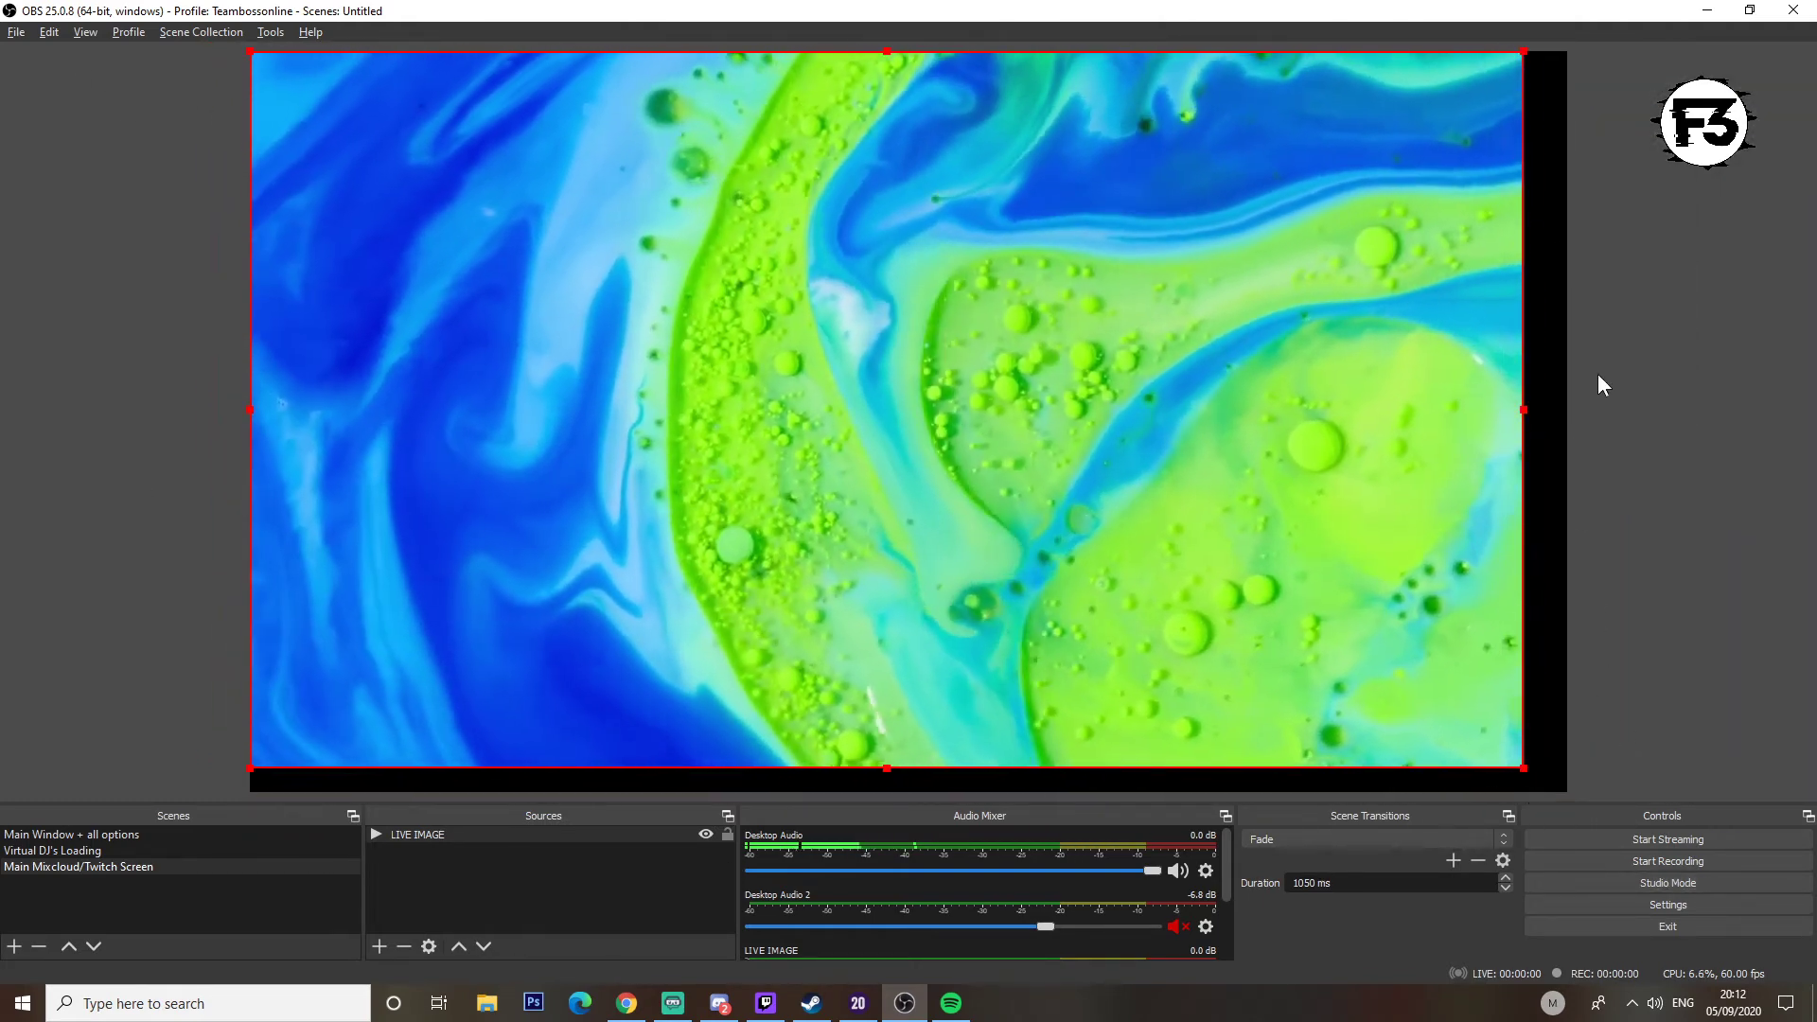
{"action": "left_click_drag", "start_coordinate": [1519, 774], "coordinate": [1557, 789]}
{"action": "left_click", "coordinate": [485, 872]}
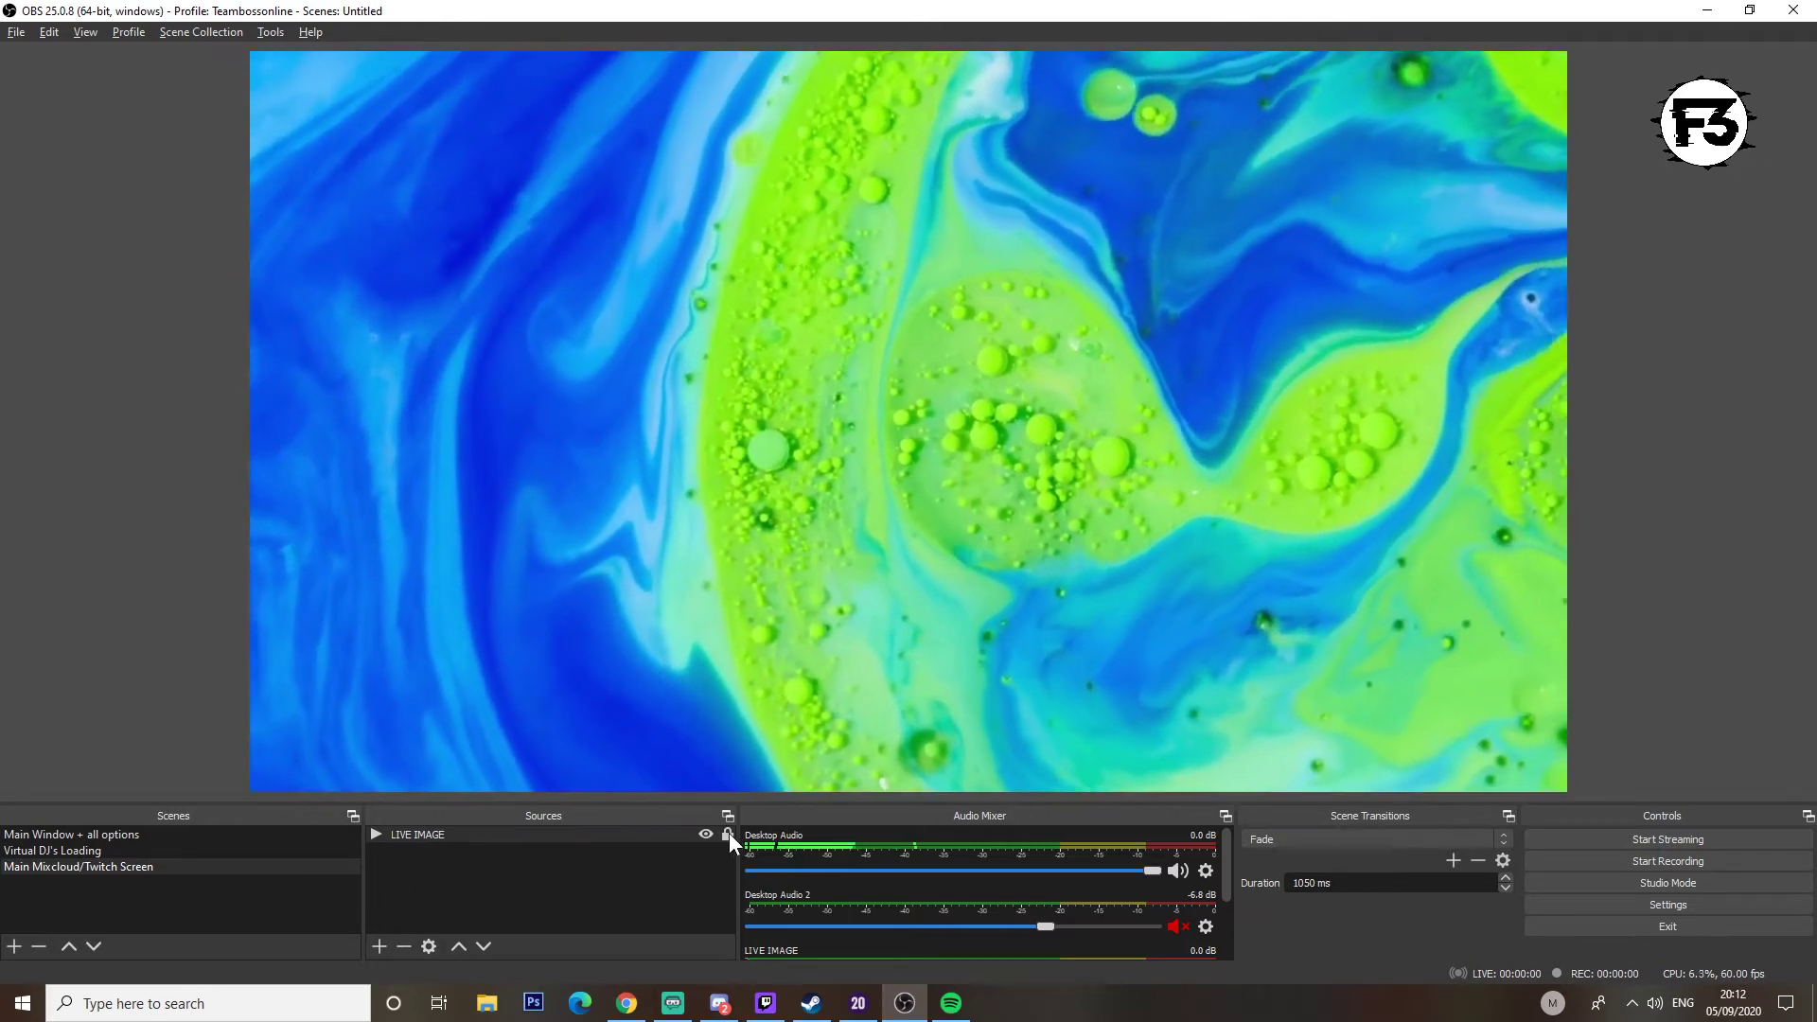
{"action": "left_click", "coordinate": [728, 835]}
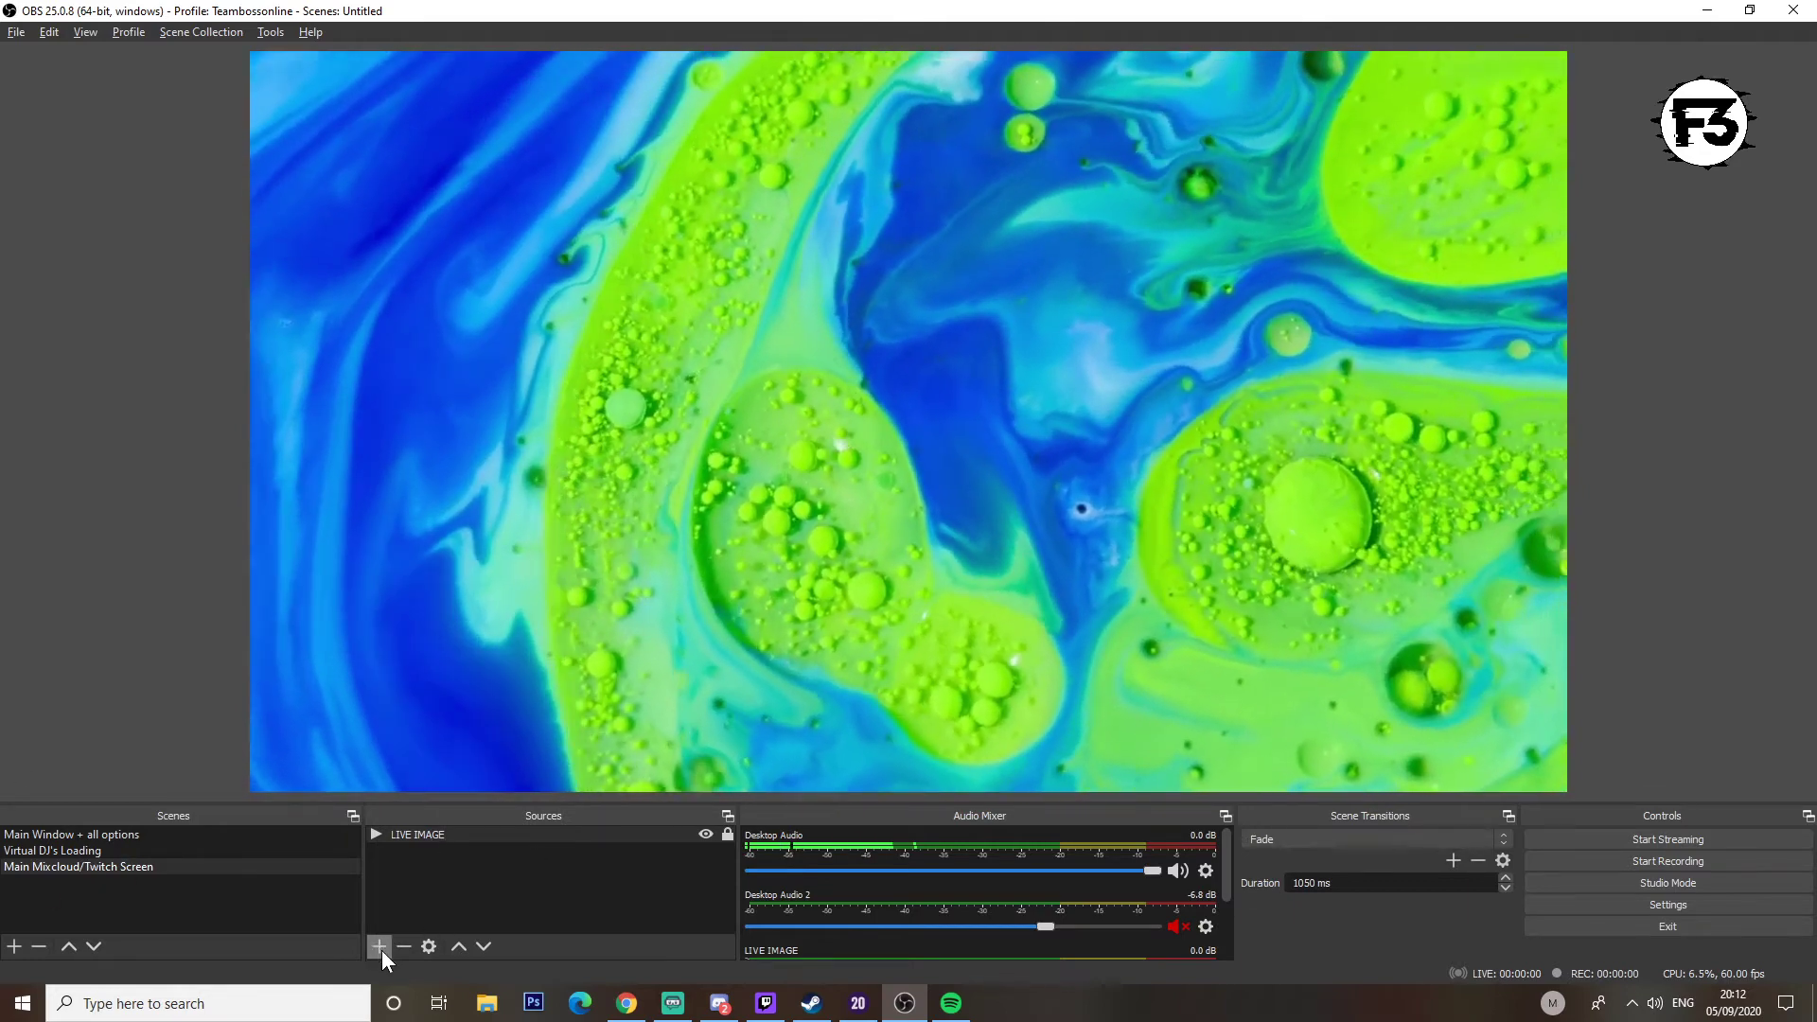
Step: Add the existing Logo image source to the Main Mixcloud/Twitch Screen scene
{"action": "left_click", "coordinate": [380, 947]}
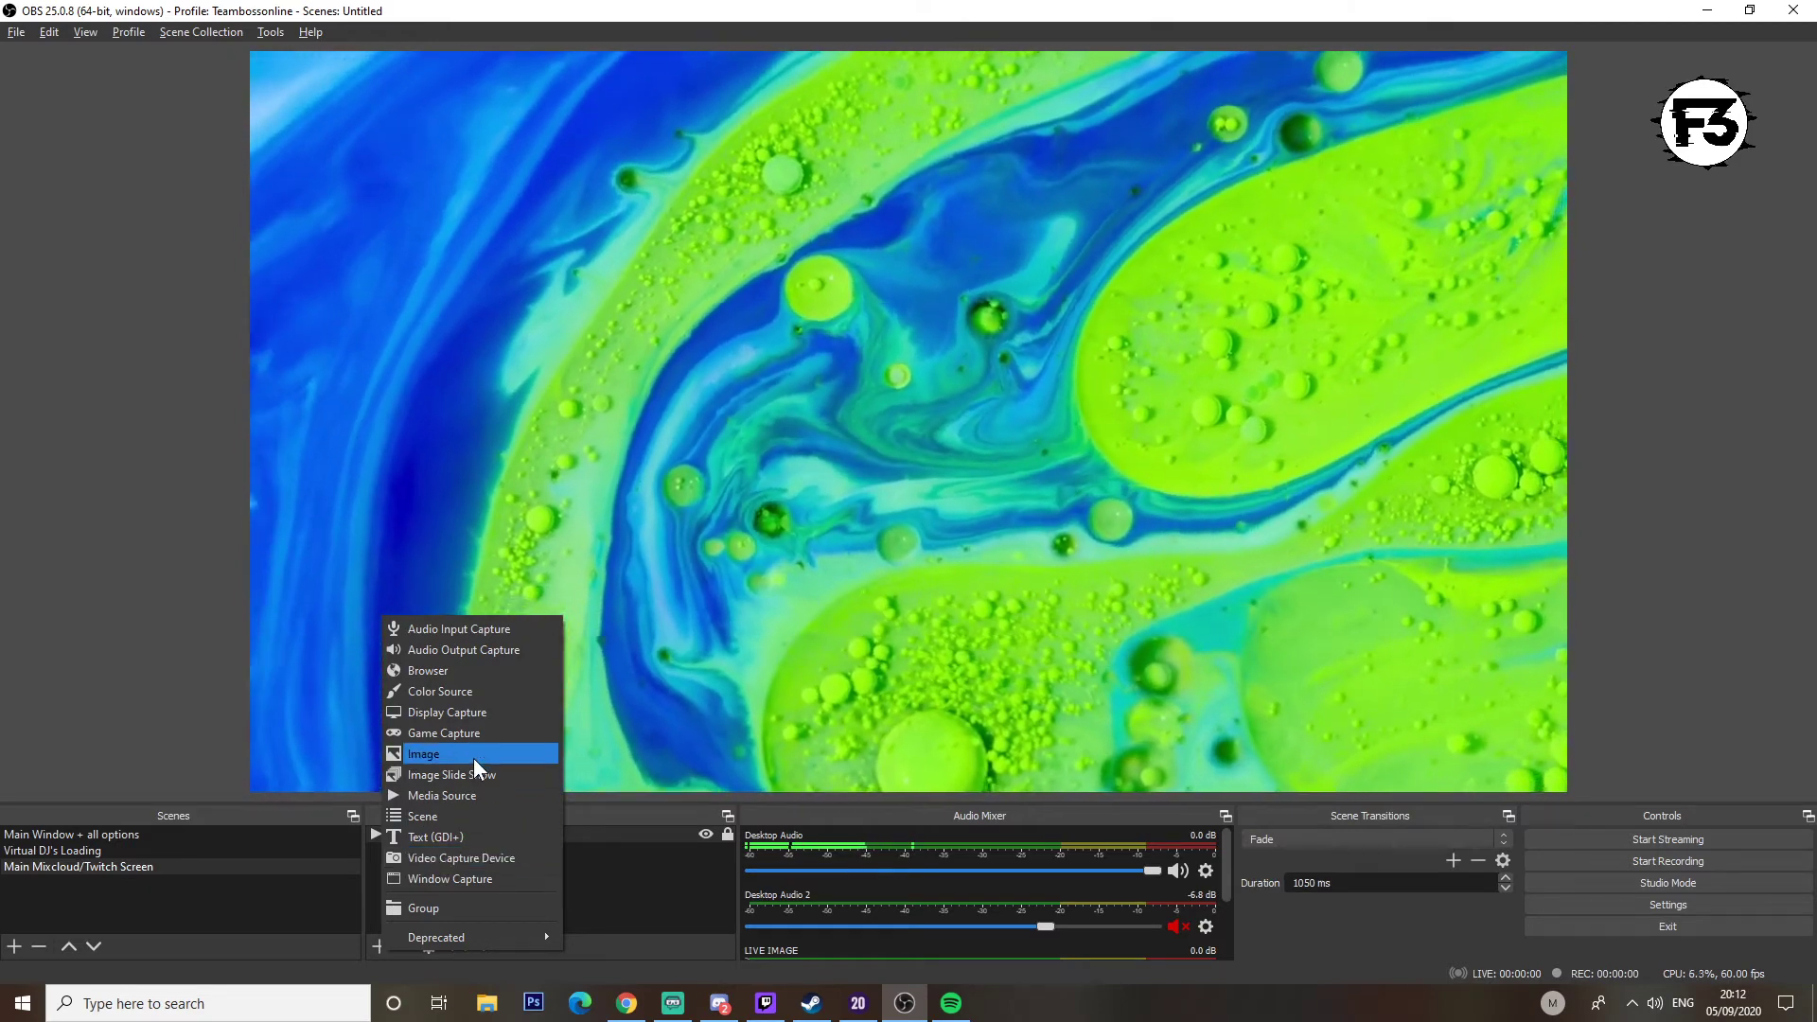
{"action": "left_click", "coordinate": [473, 756]}
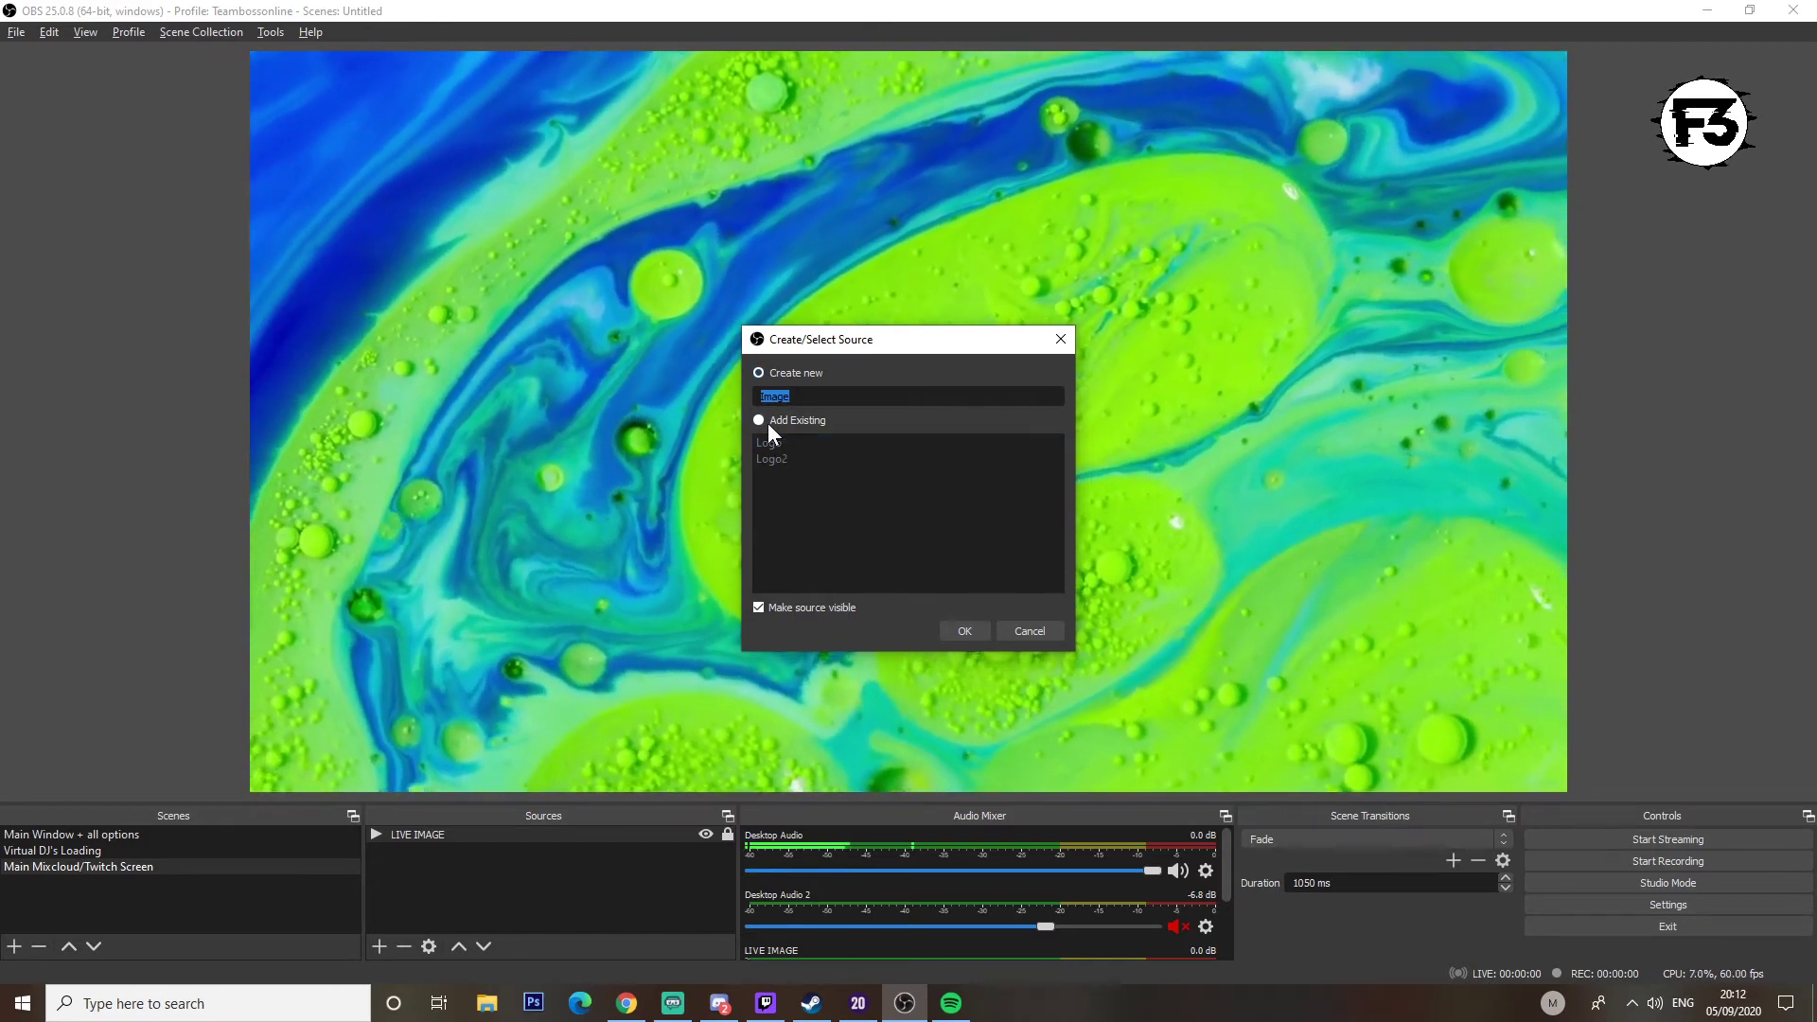
{"action": "left_click", "coordinate": [758, 421]}
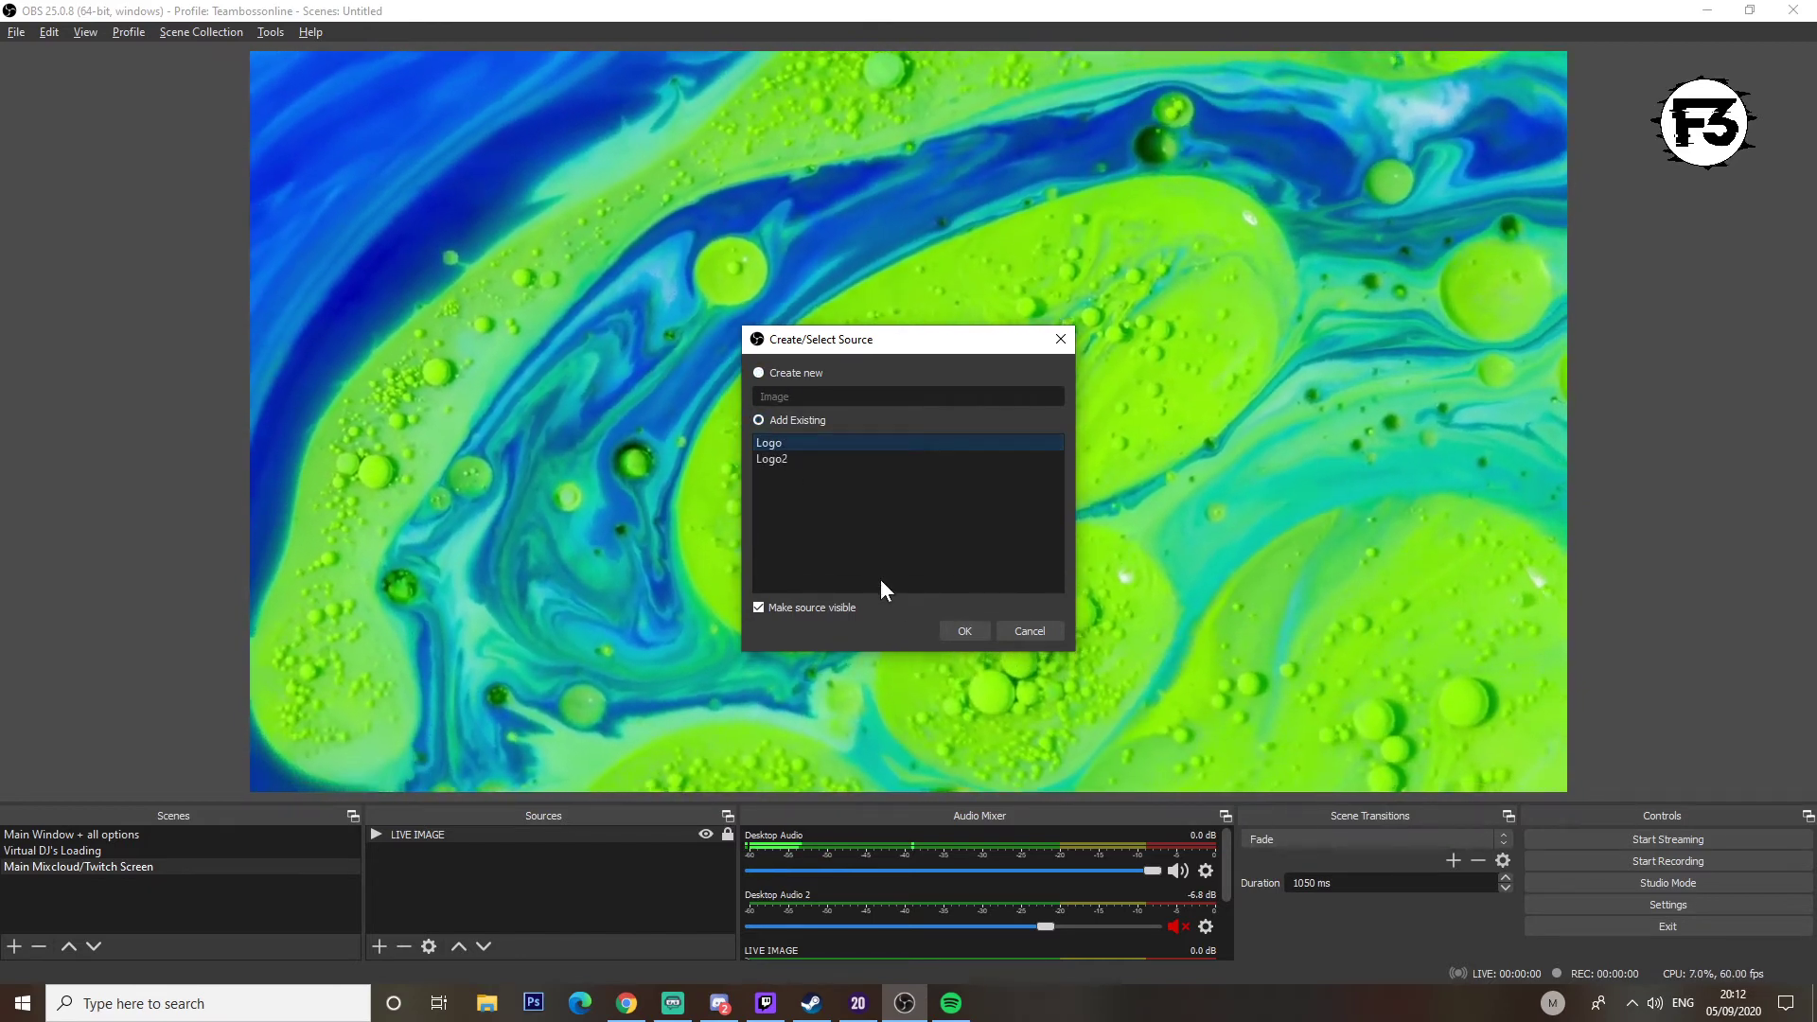
{"action": "left_click", "coordinate": [962, 630]}
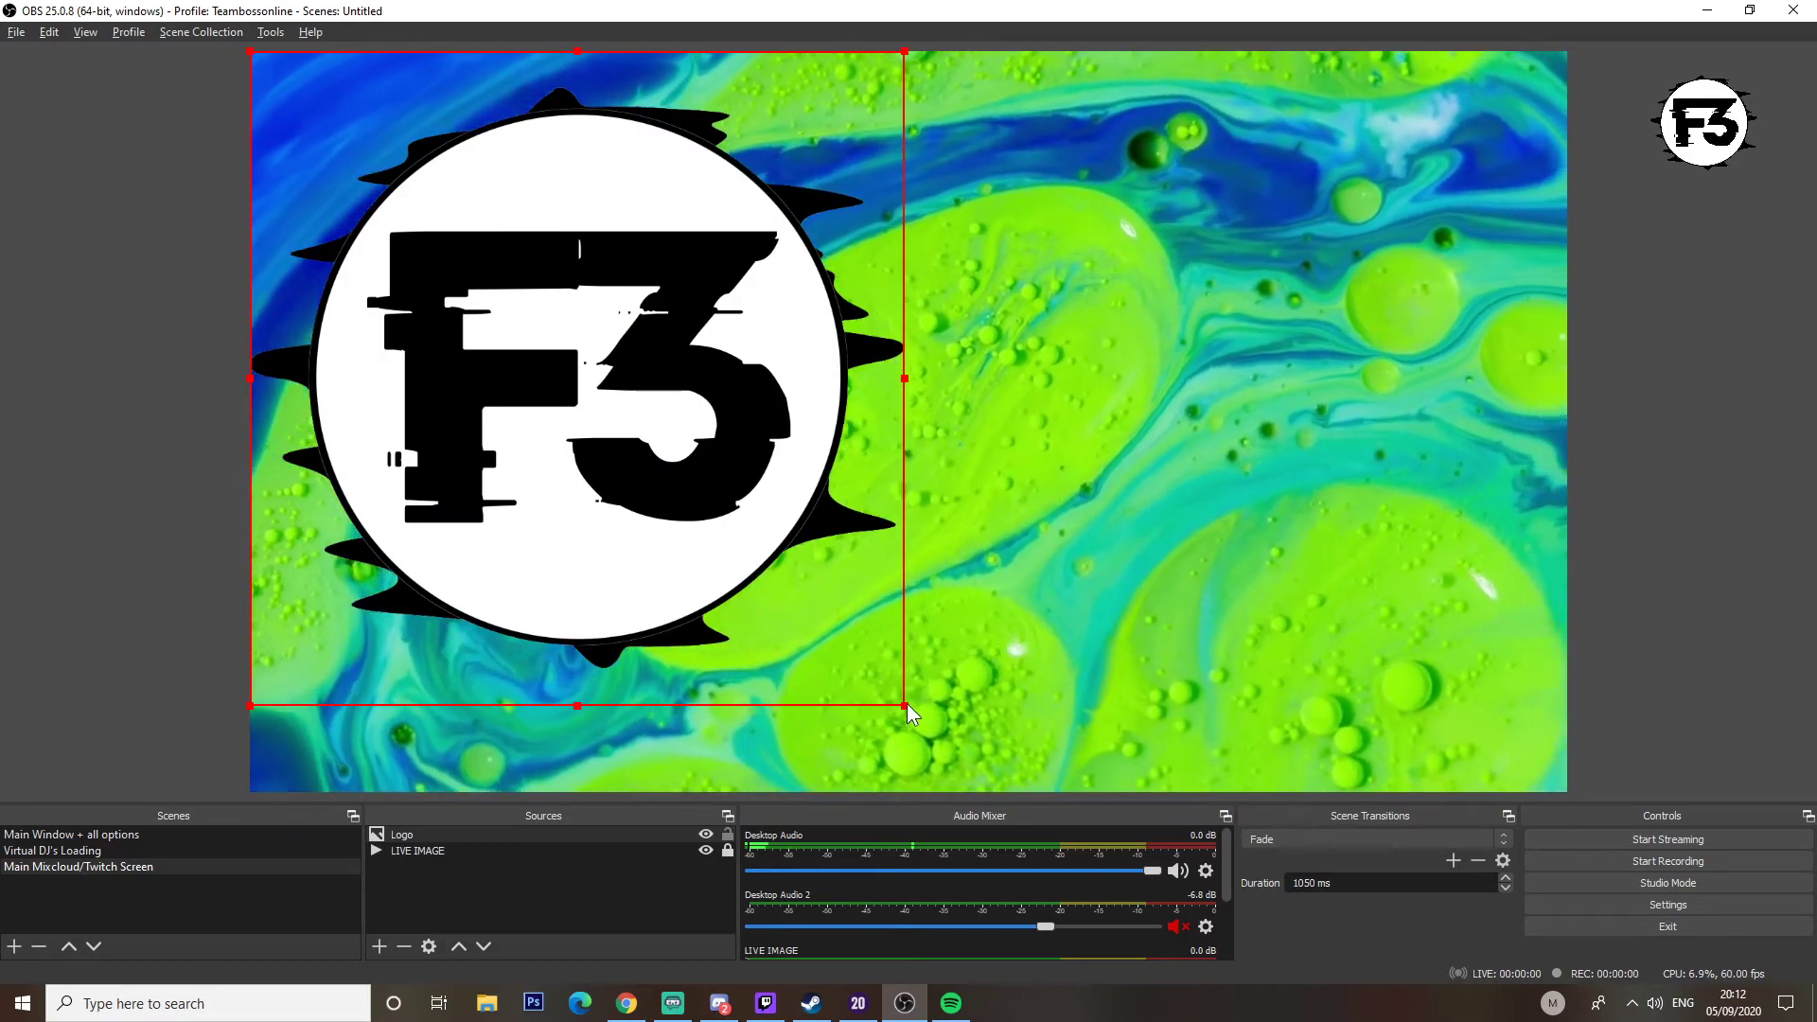
Step: Scale the F3 logo down, place it in the canvas's upper-left corner, and lock the Logo source
{"action": "left_click_drag", "start_coordinate": [905, 705], "coordinate": [498, 257]}
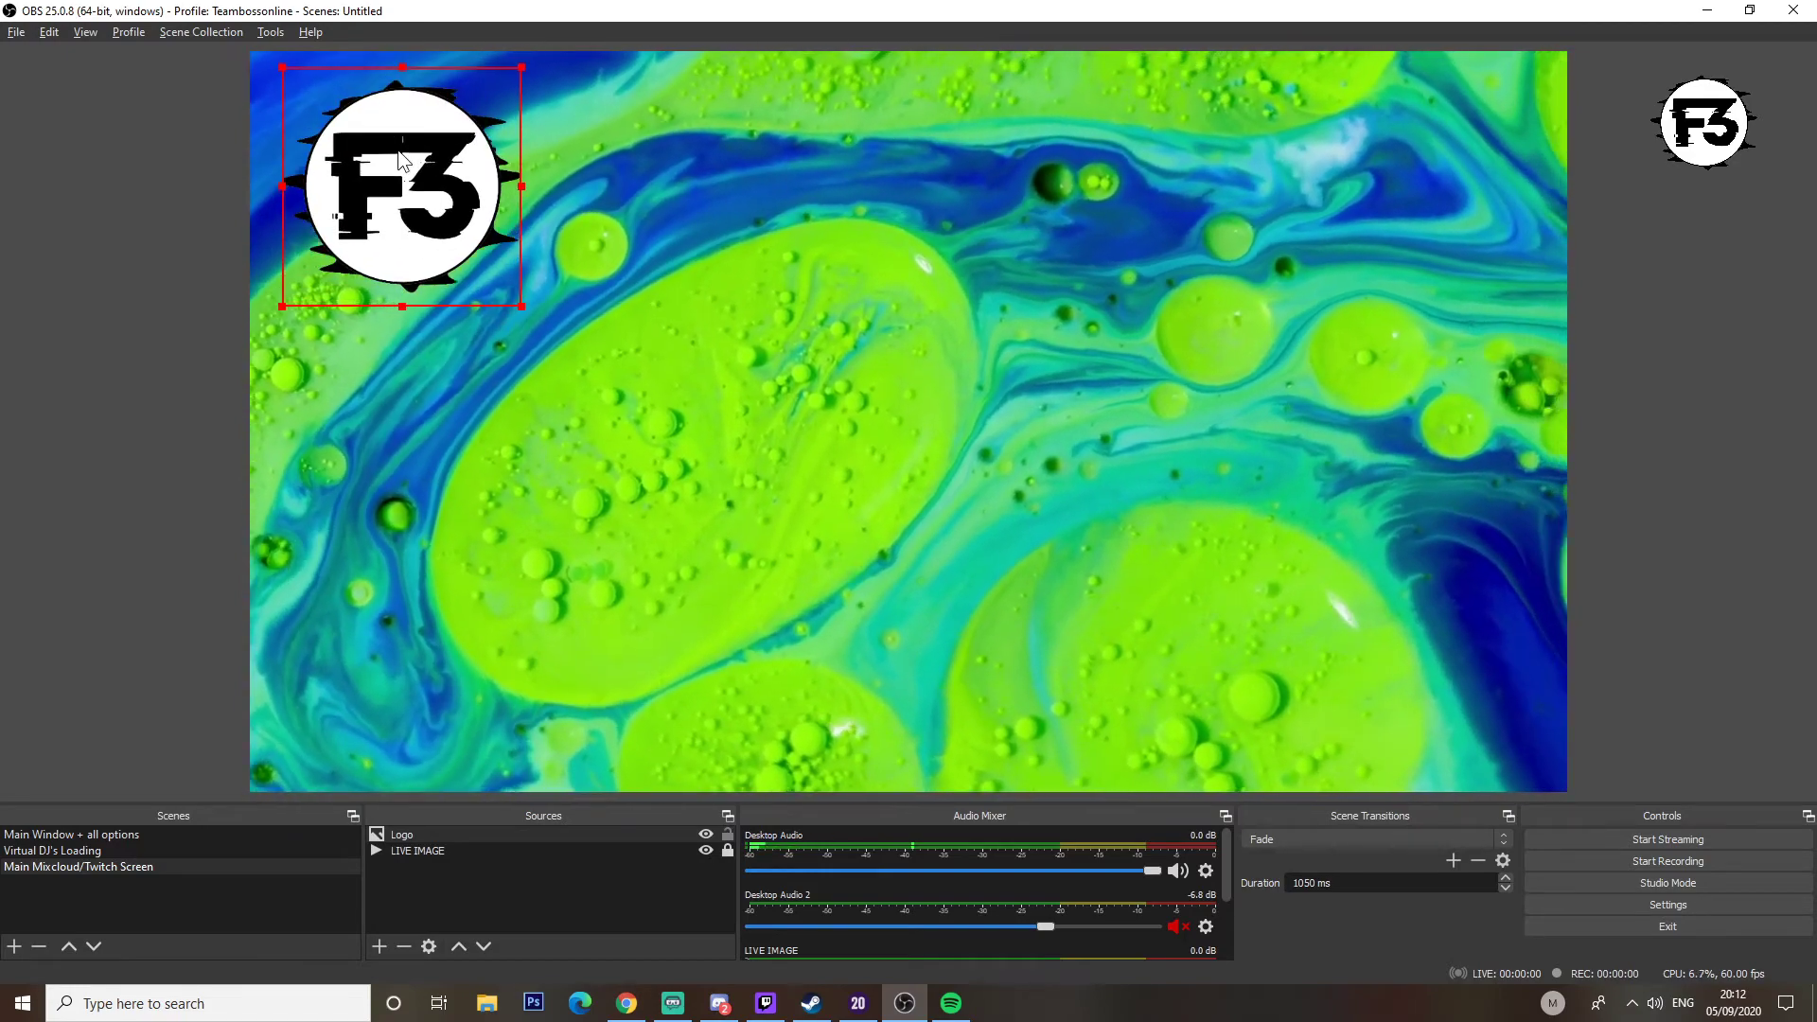
{"action": "left_click", "coordinate": [670, 395]}
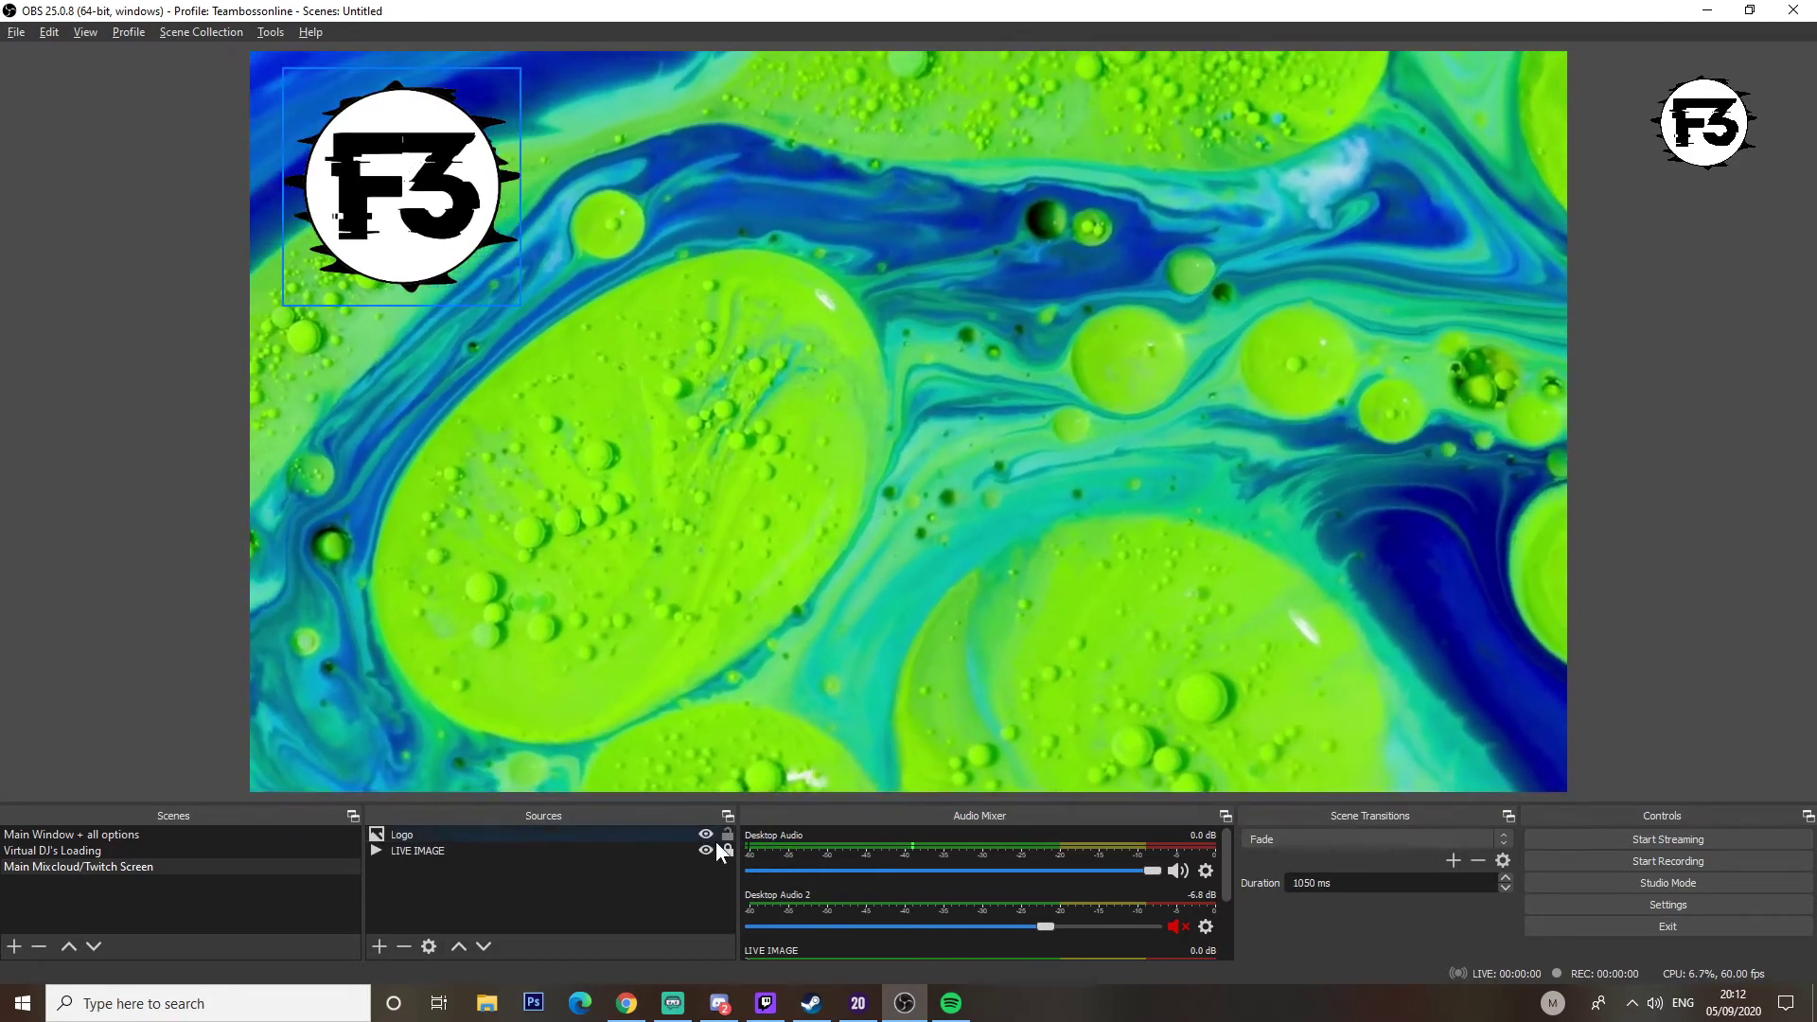
{"action": "left_click", "coordinate": [726, 836]}
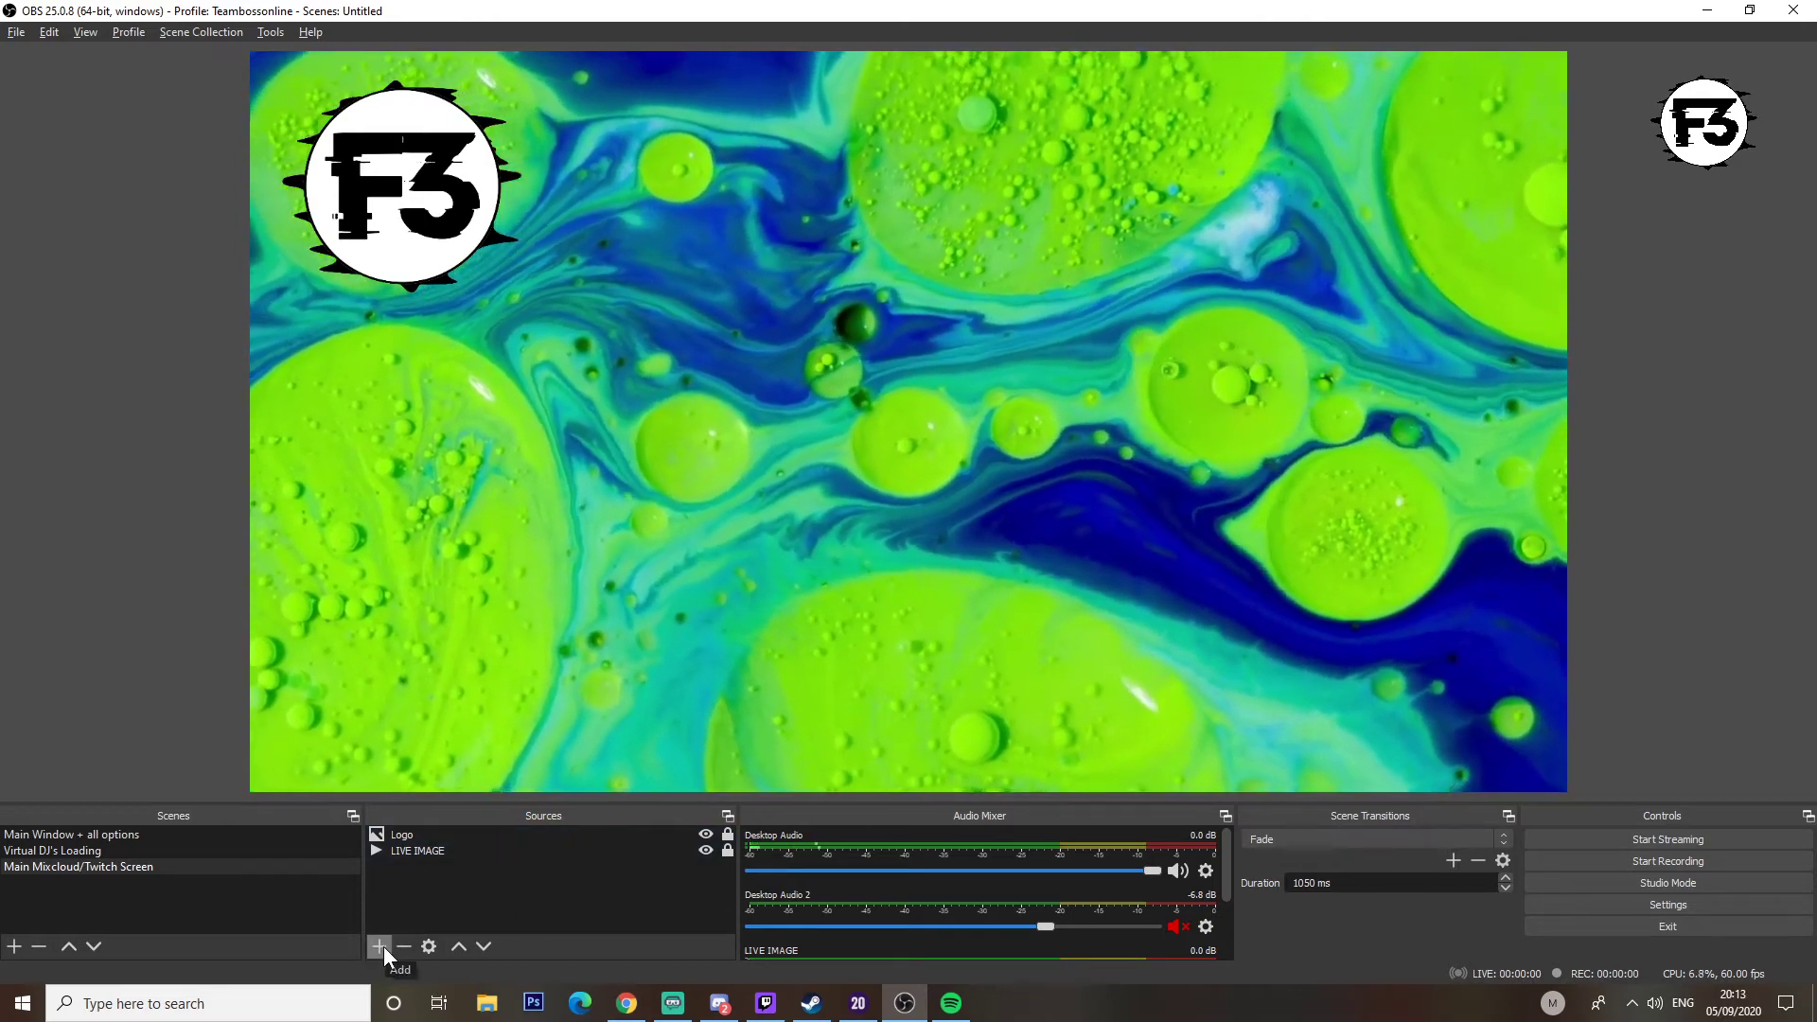
Step: Add a text source named LIVE to the Main Mixcloud/Twitch Screen scene and set its font to Bodoni MT Black Regular
{"action": "left_click", "coordinate": [383, 948]}
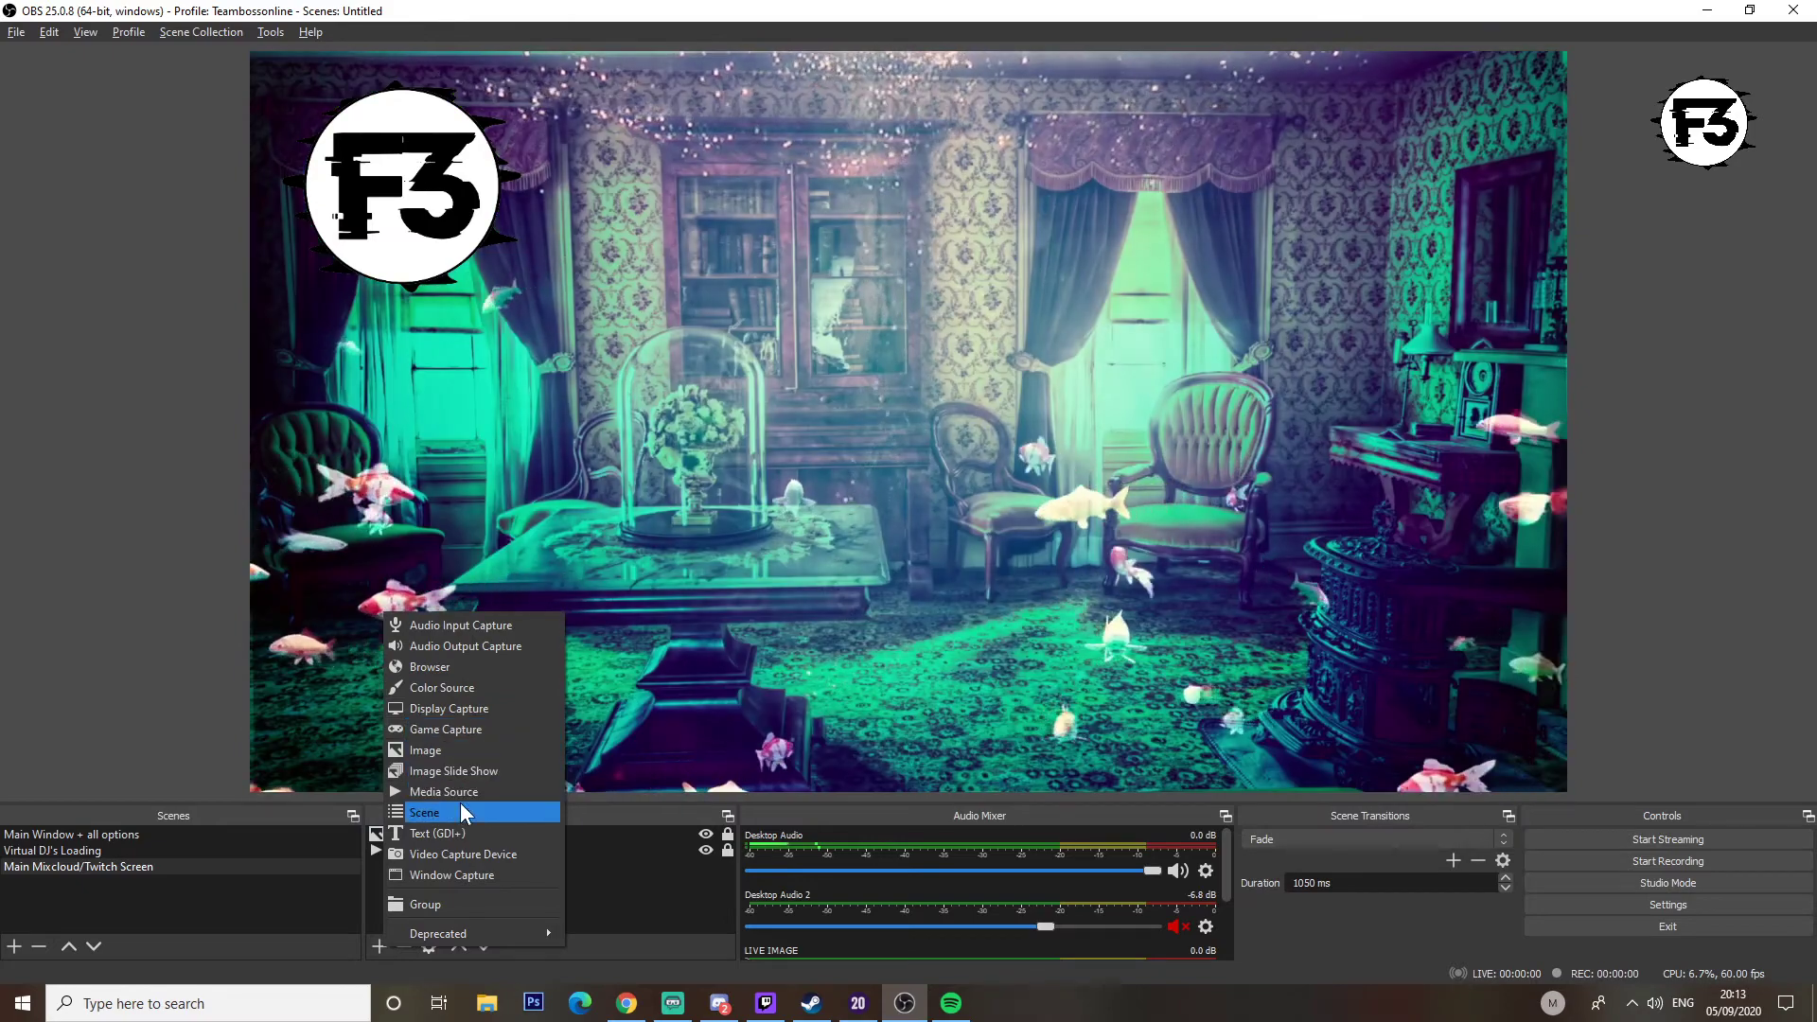
{"action": "left_click", "coordinate": [460, 834]}
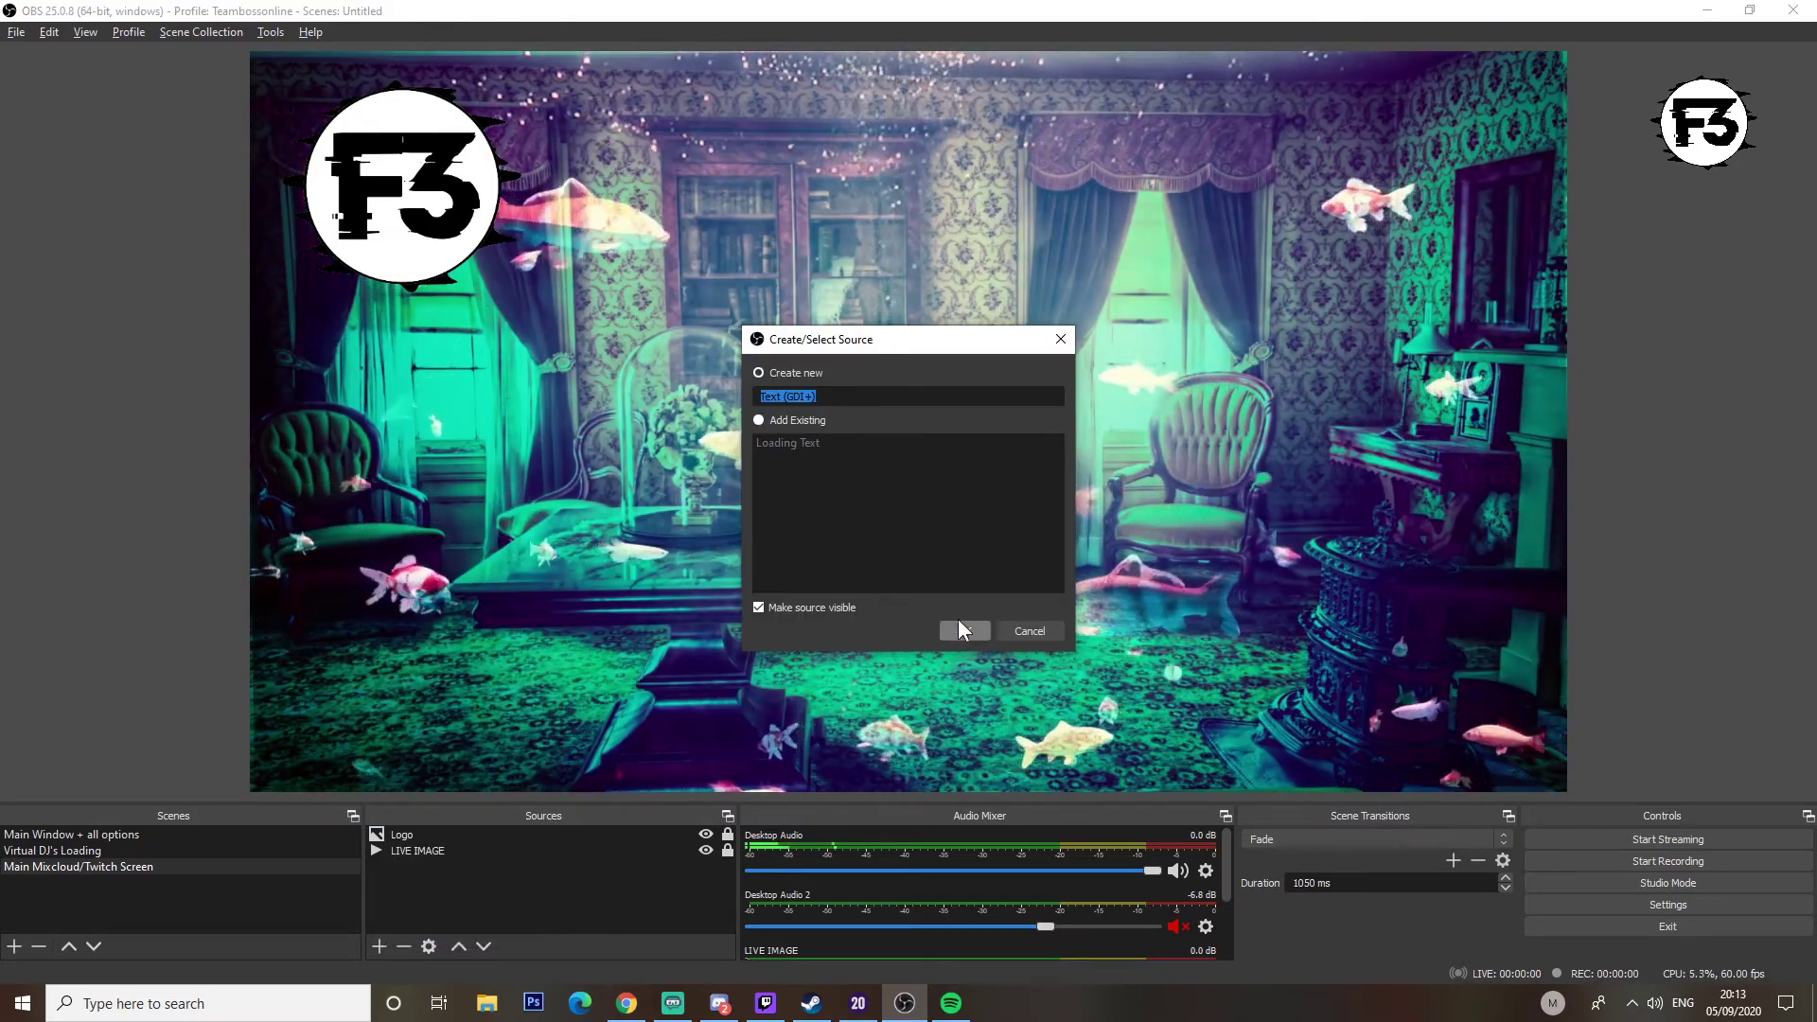
{"action": "type", "text": "LIVE"}
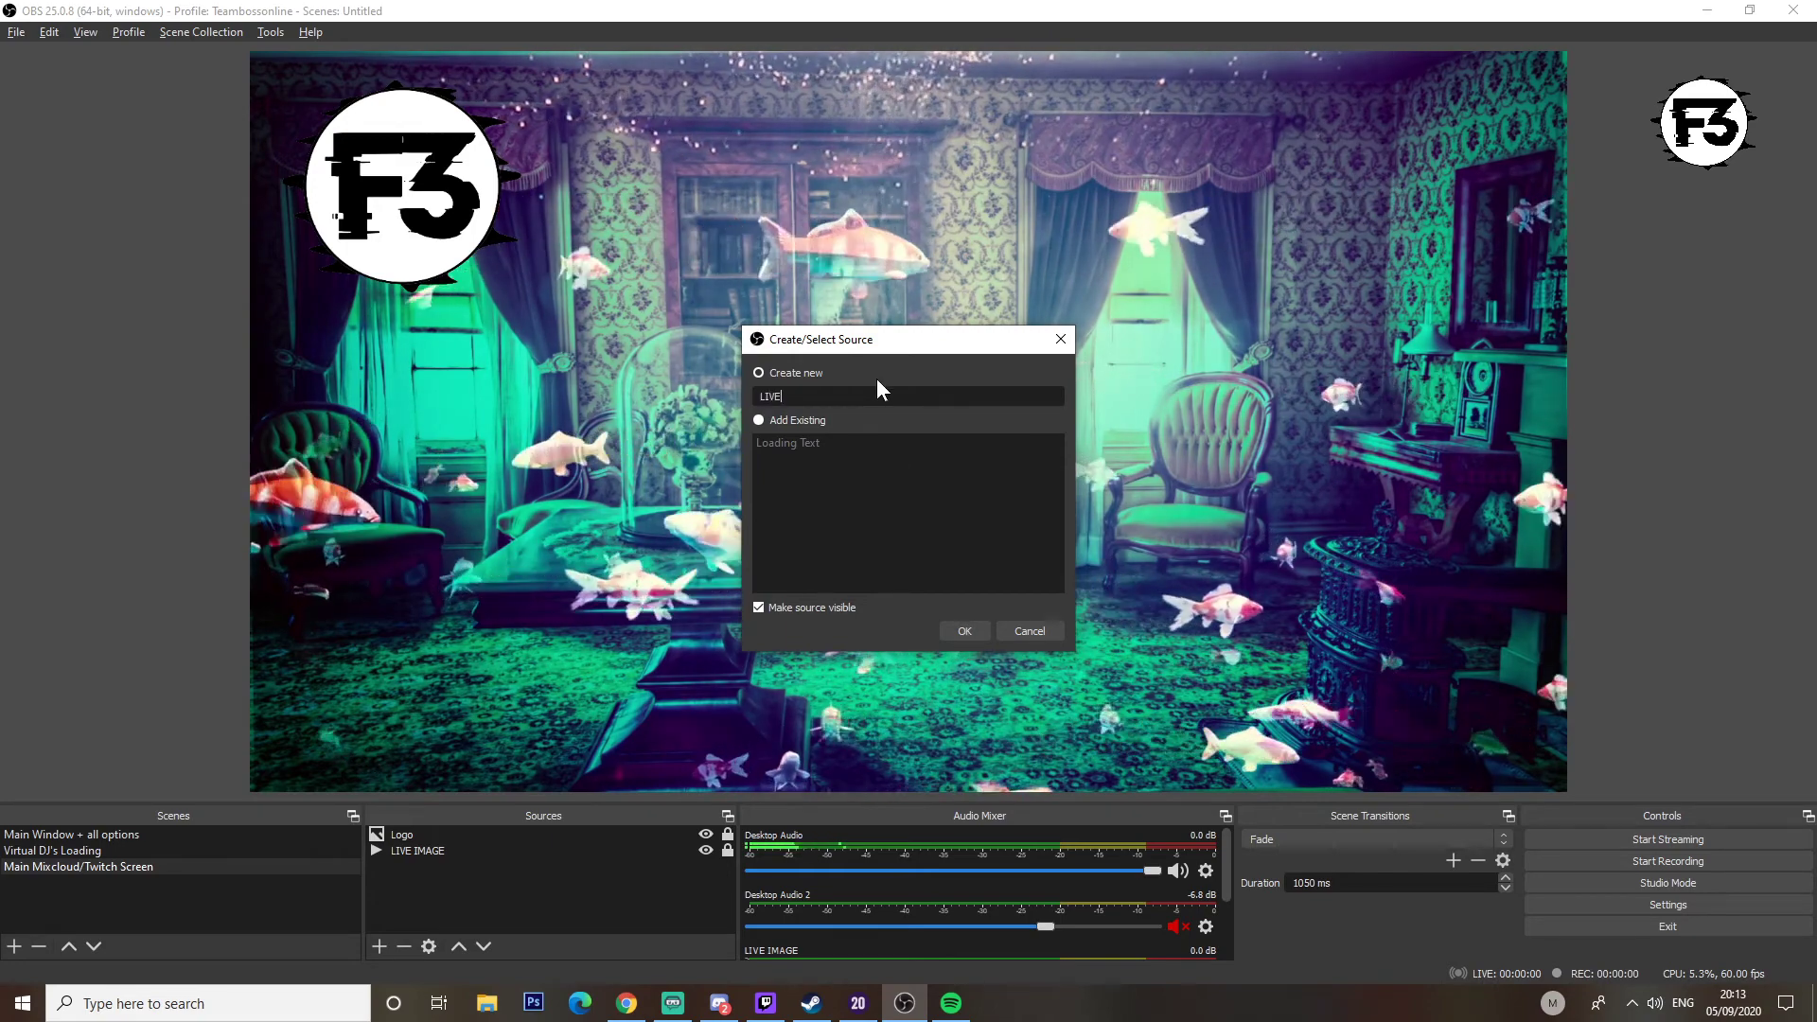
{"action": "left_click", "coordinate": [959, 626]}
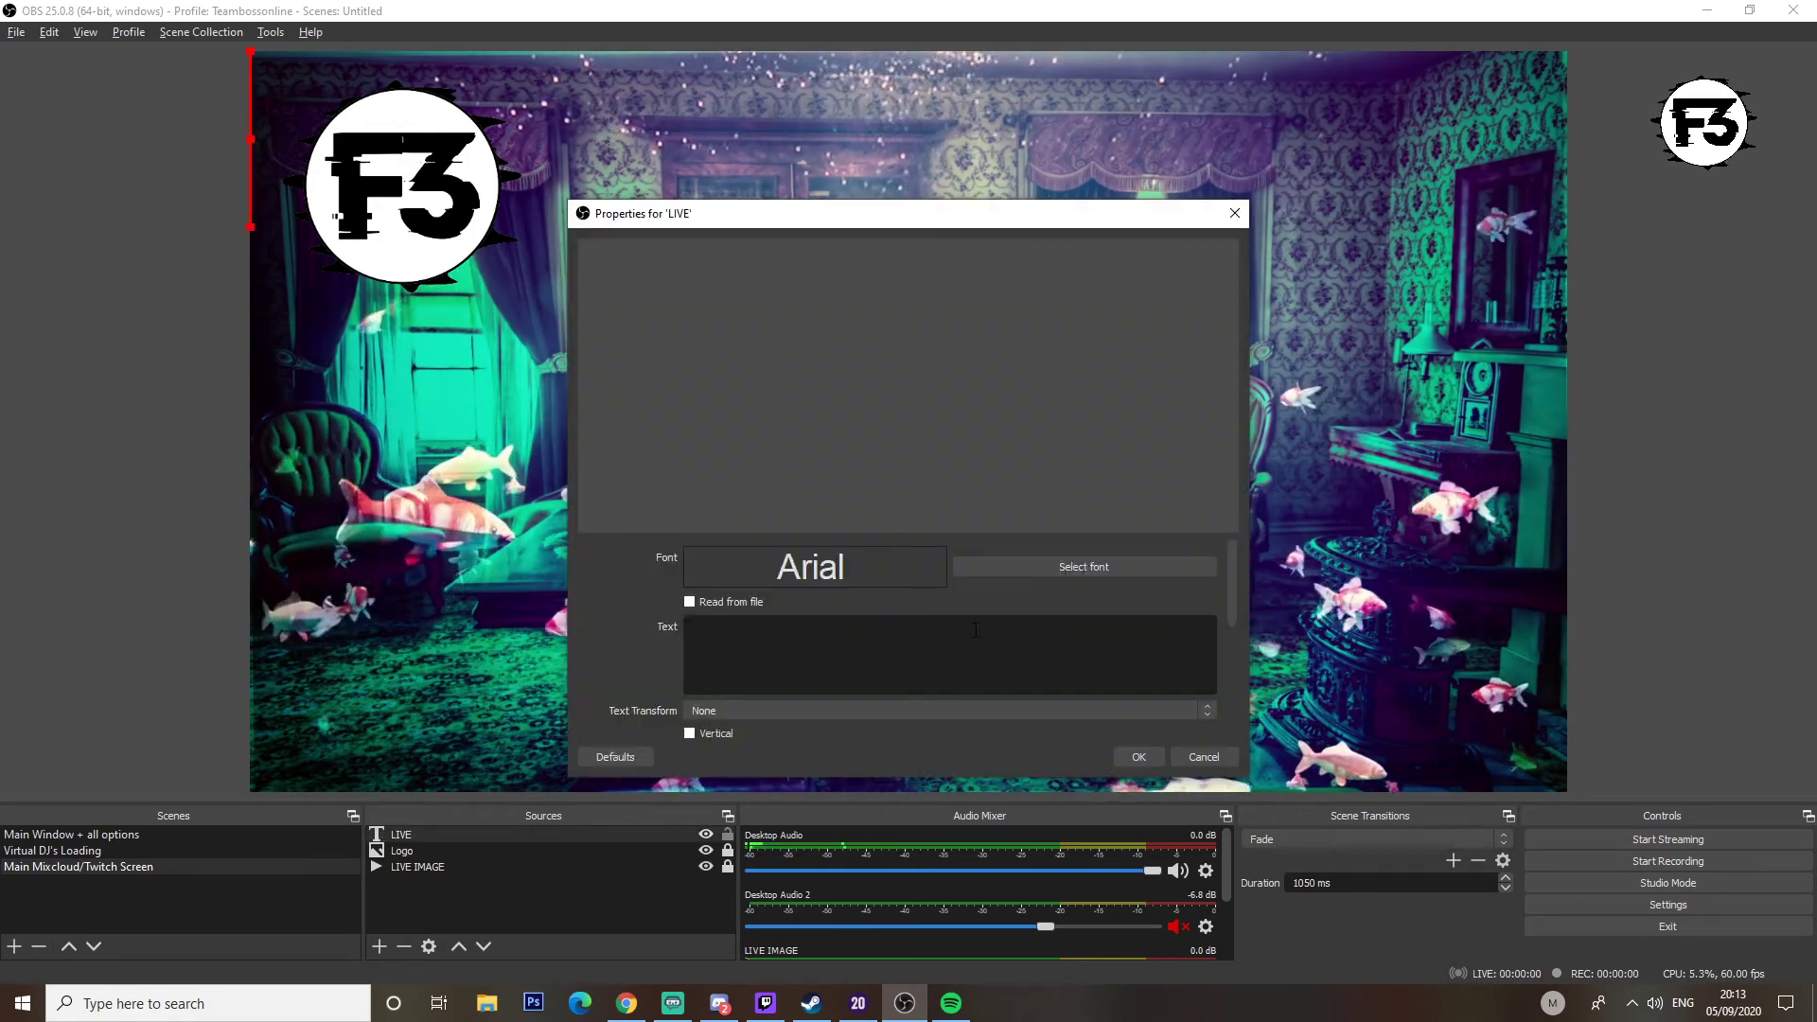
{"action": "left_click", "coordinate": [992, 566]}
{"action": "scroll", "coordinate": [820, 409], "scroll_direction": "down", "scroll_amount": 3}
{"action": "left_click", "coordinate": [757, 464]}
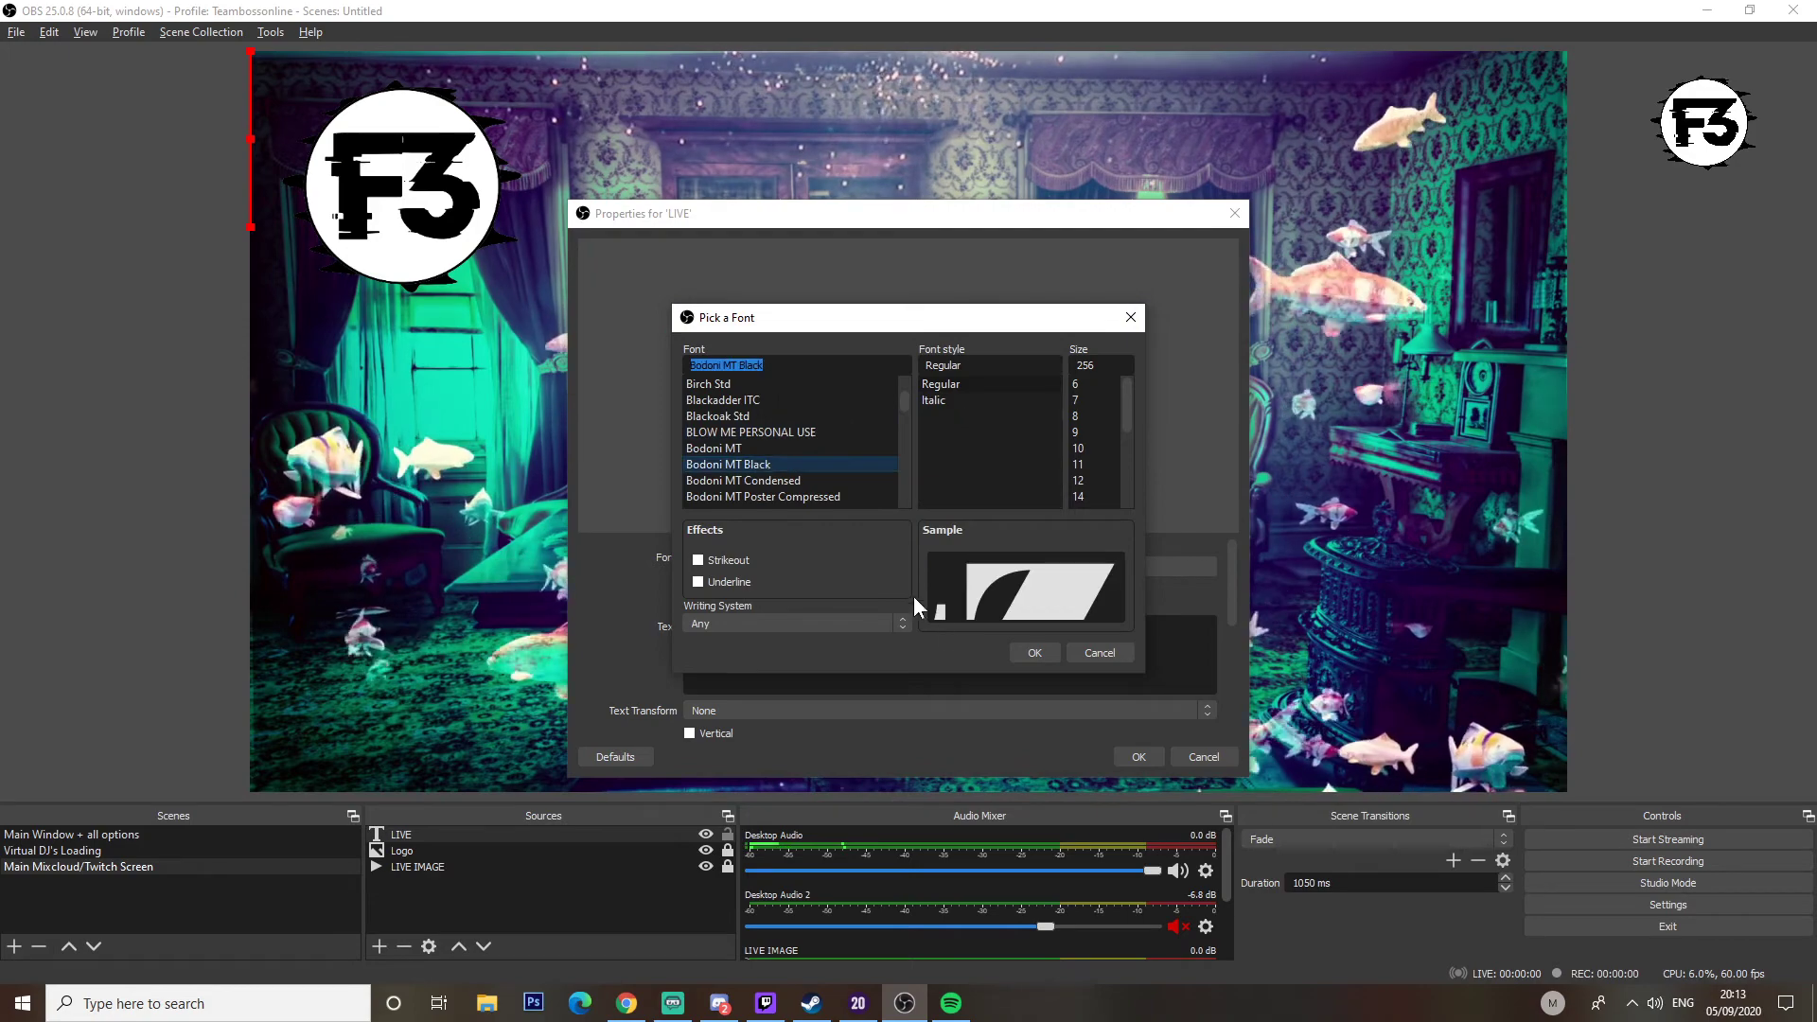
{"action": "left_click", "coordinate": [1041, 652]}
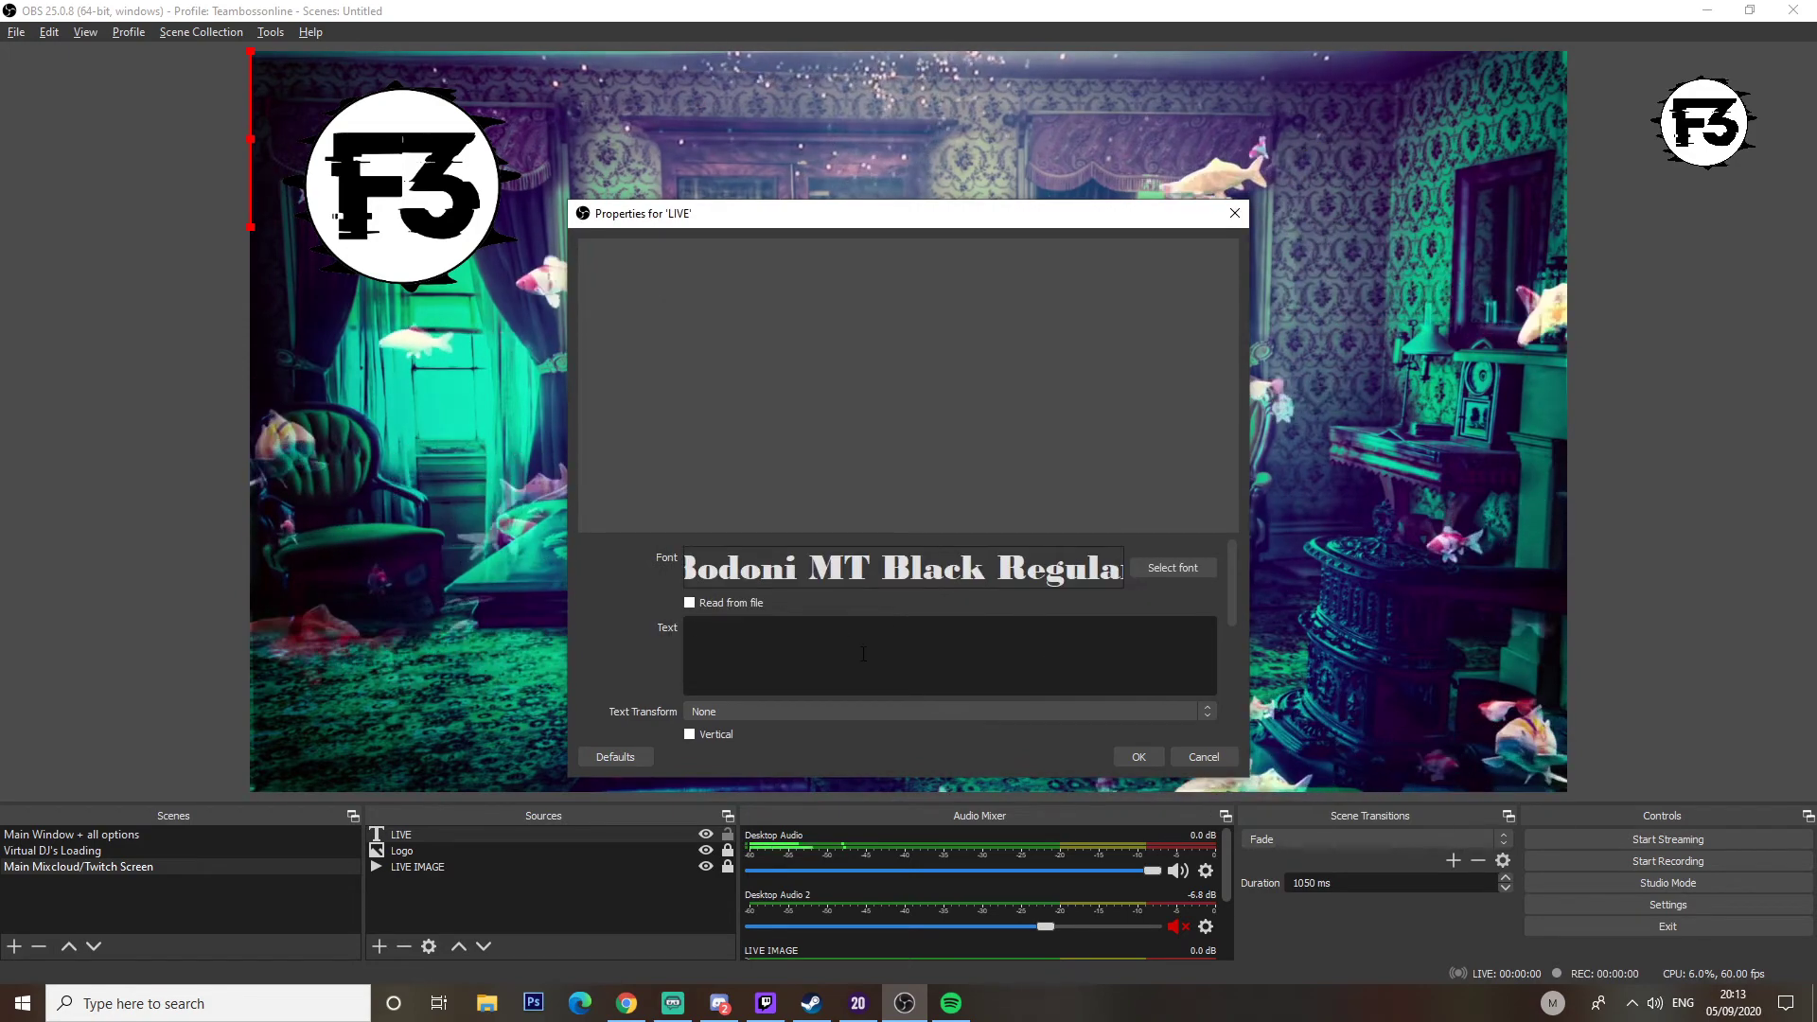
Step: Set the LIVE source's text to IM LIVE, move it to the middle of the canvas, and lock the source
{"action": "left_click", "coordinate": [863, 653]}
{"action": "type", "text": "IM LIVE"}
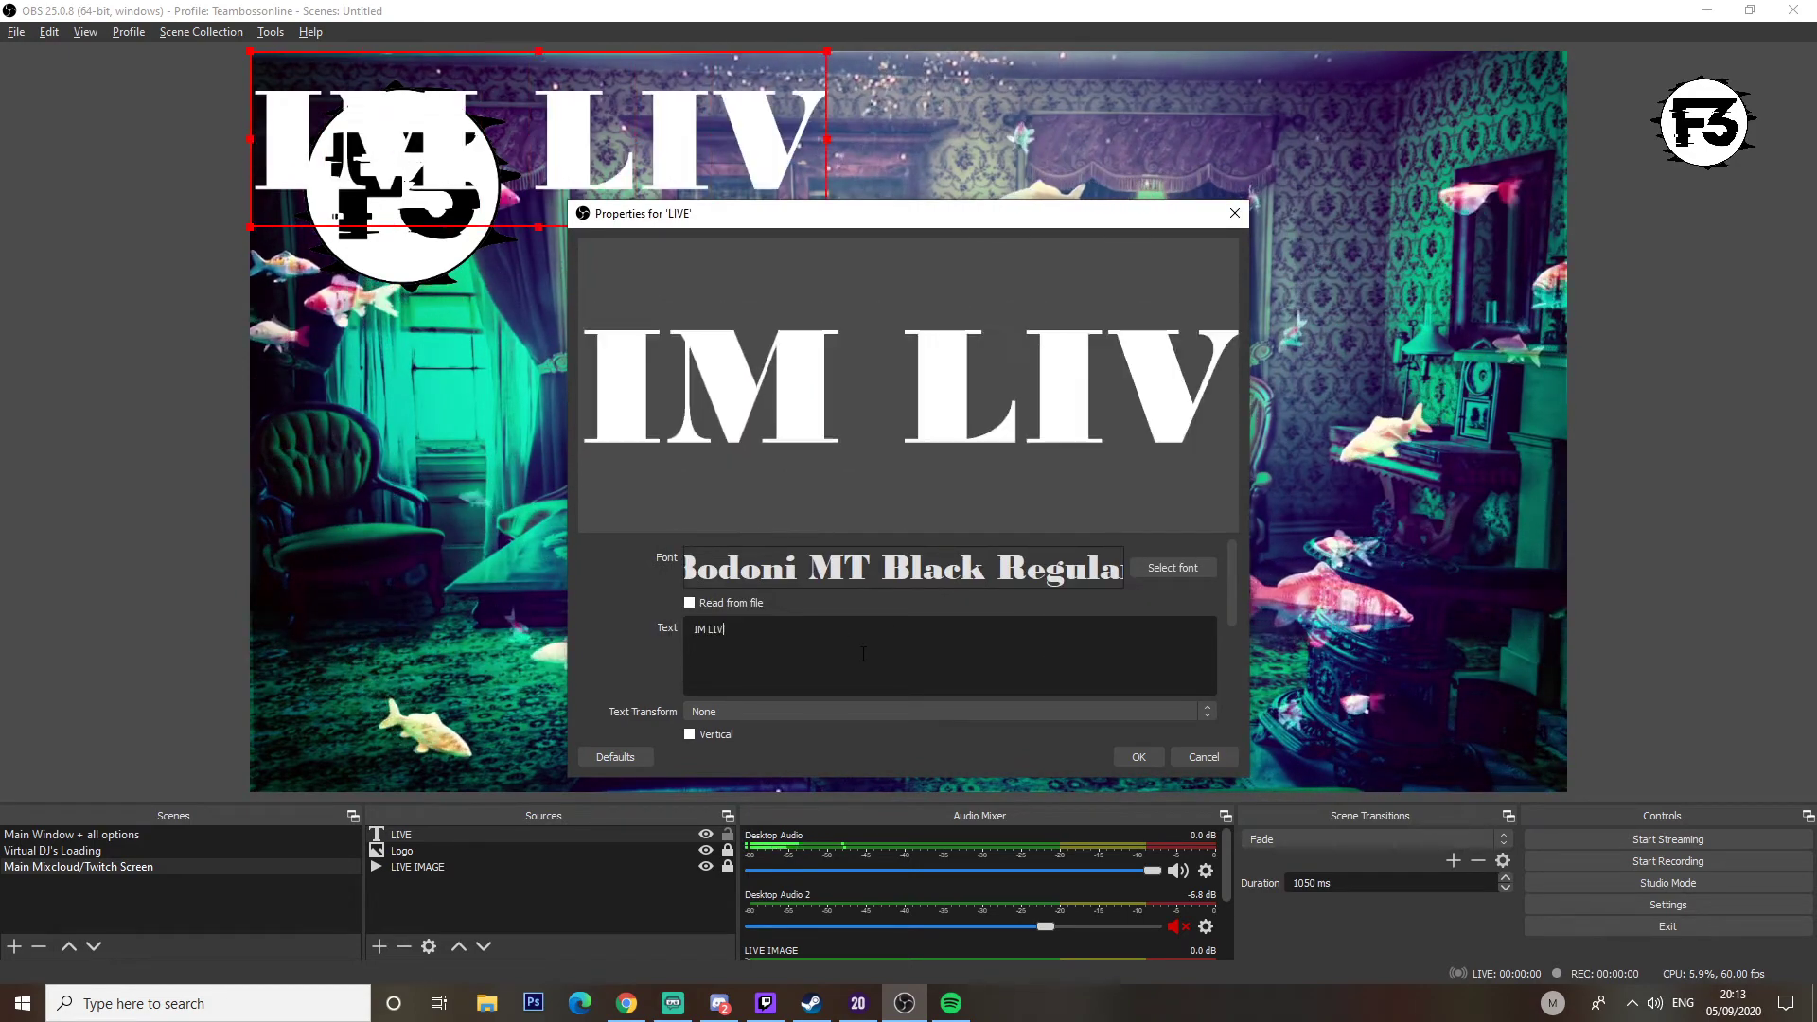
{"action": "left_click", "coordinate": [1161, 757]}
{"action": "left_click_drag", "start_coordinate": [692, 157], "coordinate": [991, 433]}
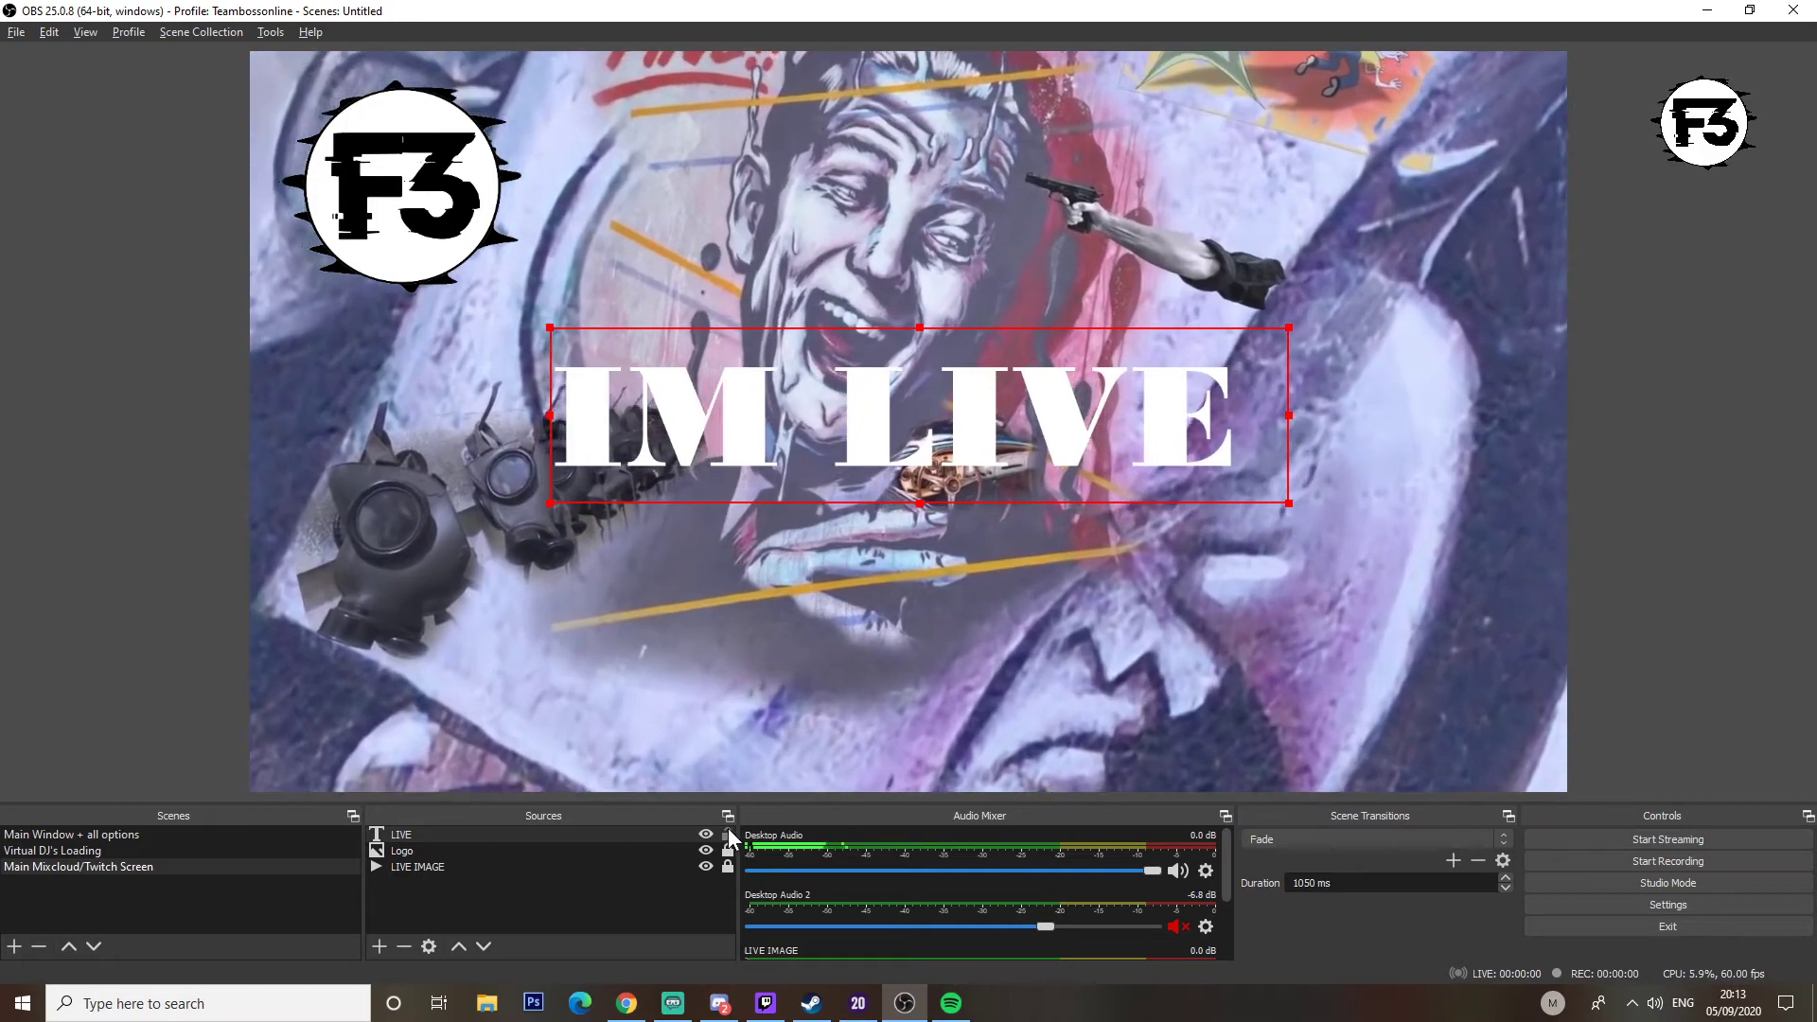
{"action": "left_click", "coordinate": [899, 643]}
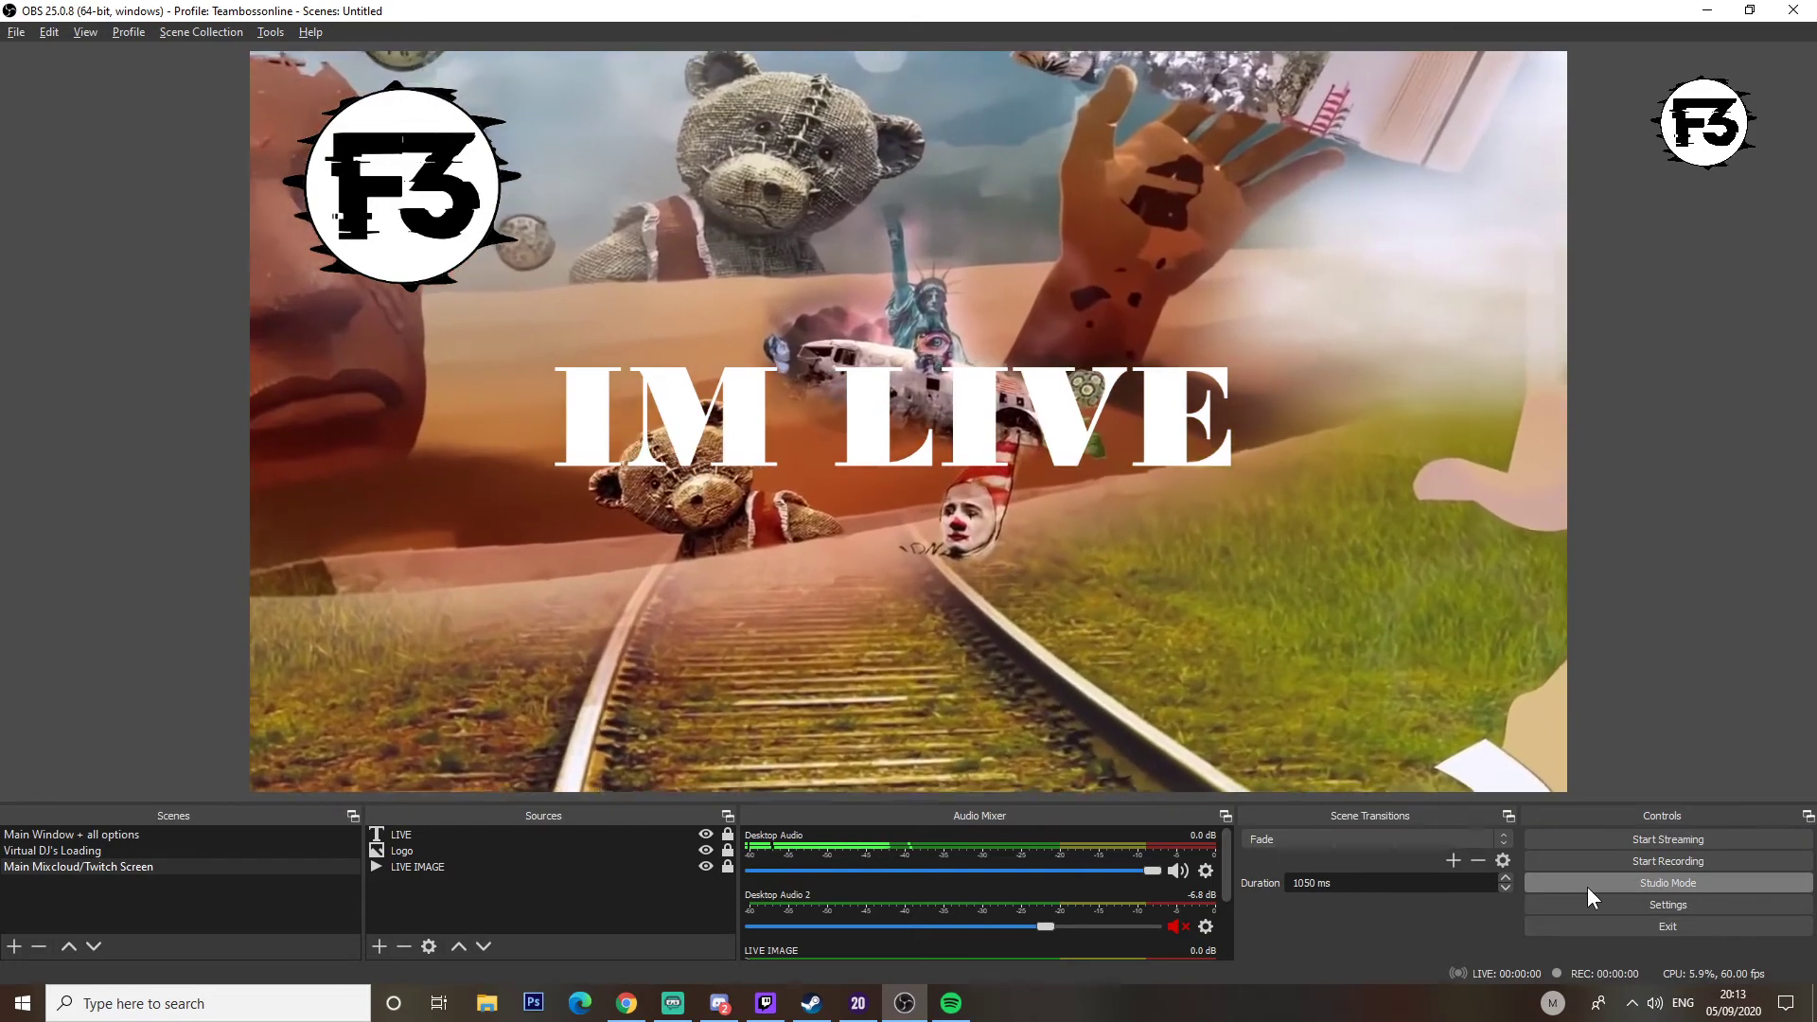
Step: Enable Studio Mode and transition the program output to Virtual DJ's Loading and back to Main Mixcloud/Twitch Screen
{"action": "left_click", "coordinate": [1599, 885]}
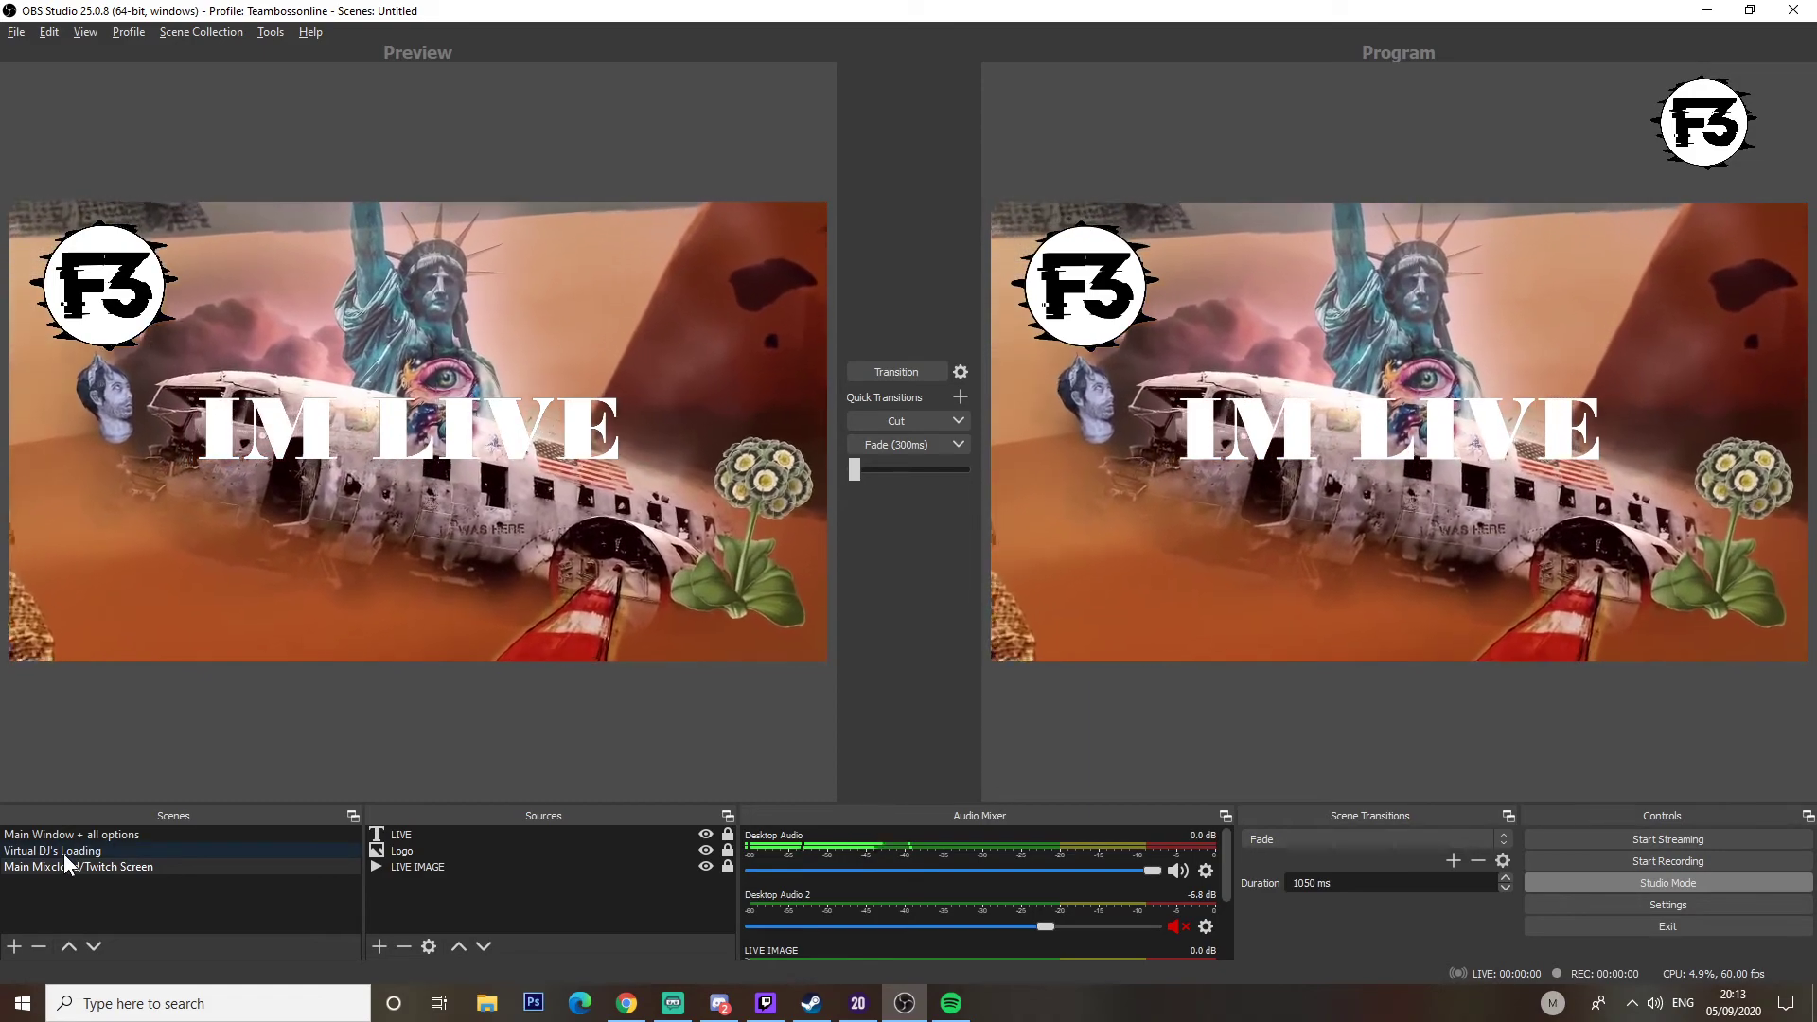
{"action": "left_click", "coordinate": [65, 852]}
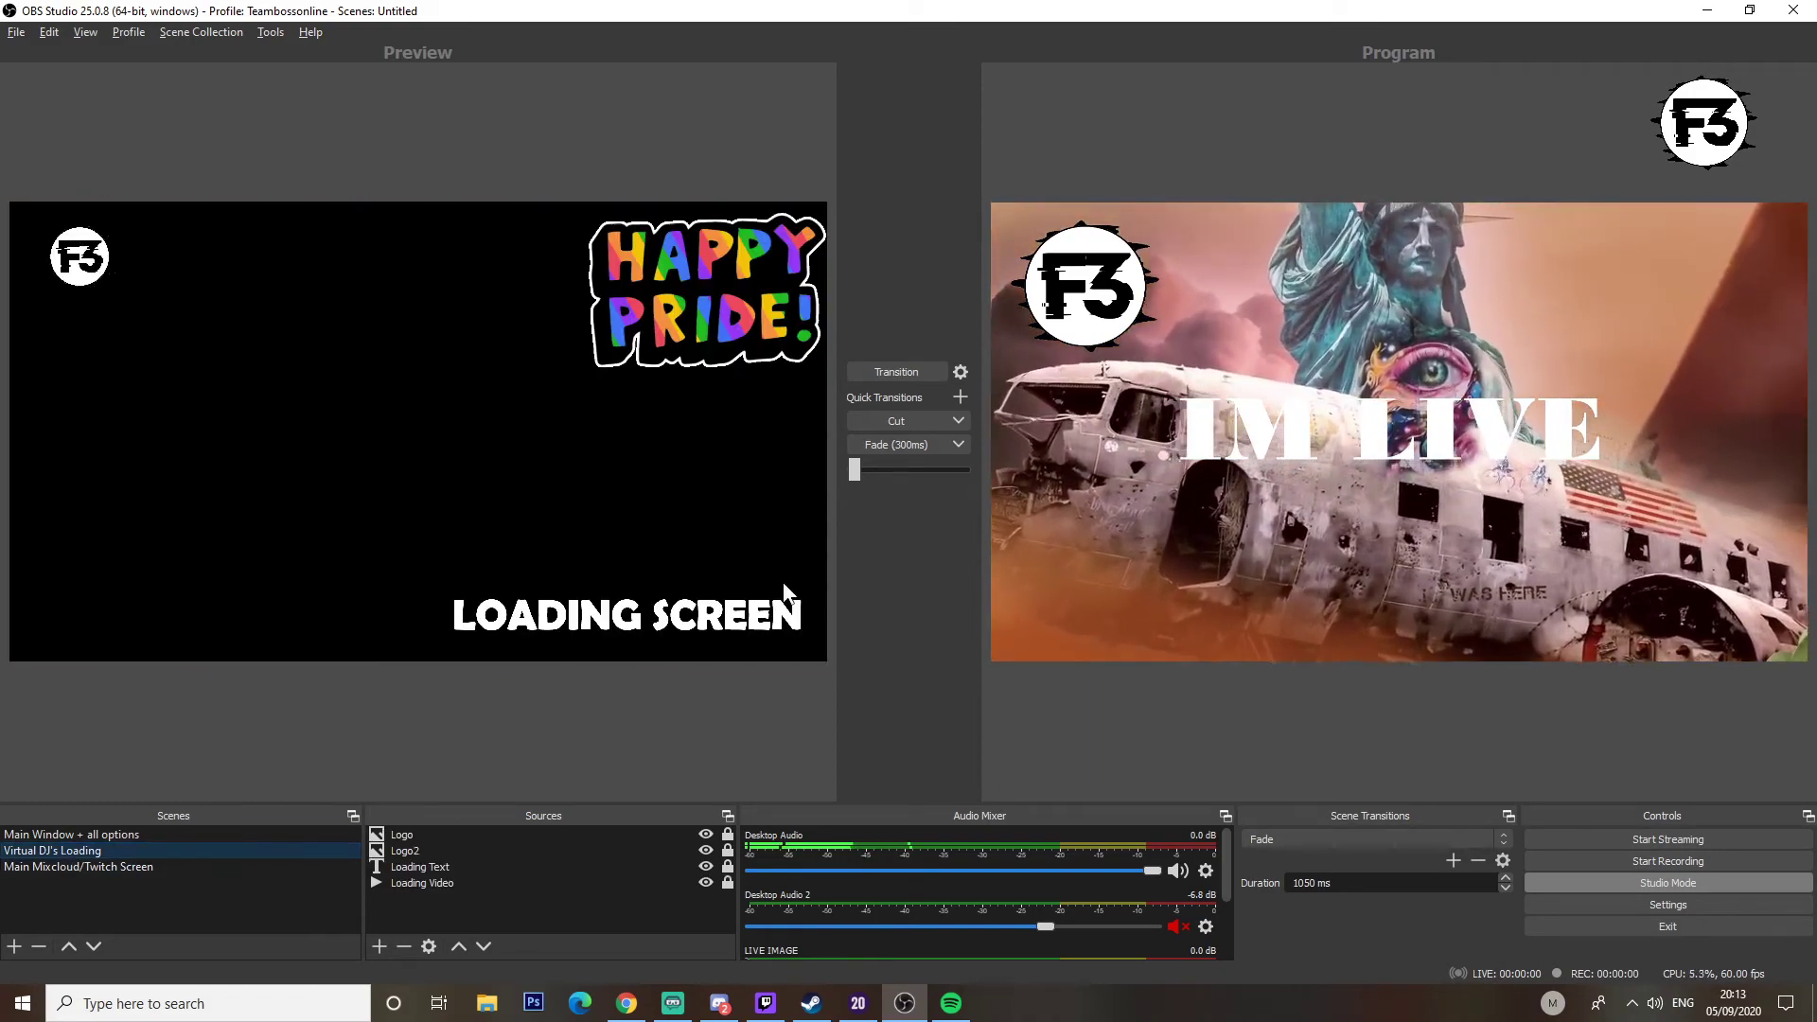
{"action": "left_click", "coordinate": [896, 372]}
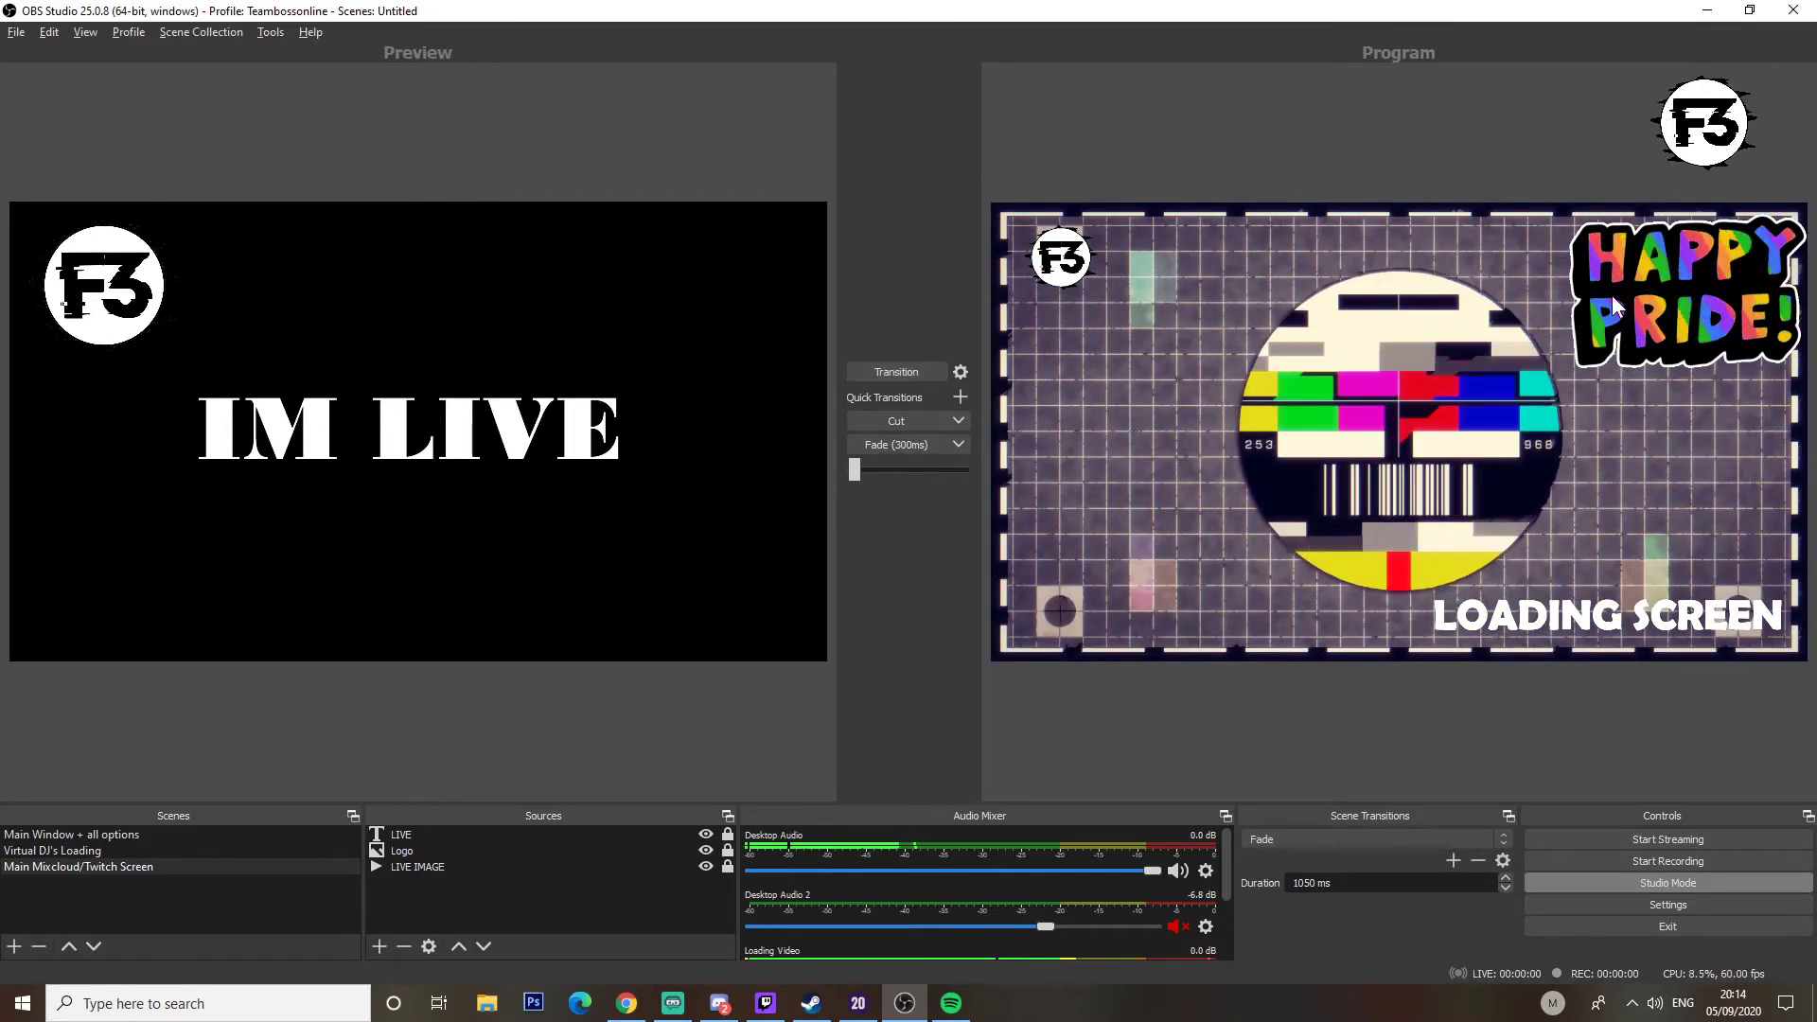
{"action": "left_click", "coordinate": [887, 376]}
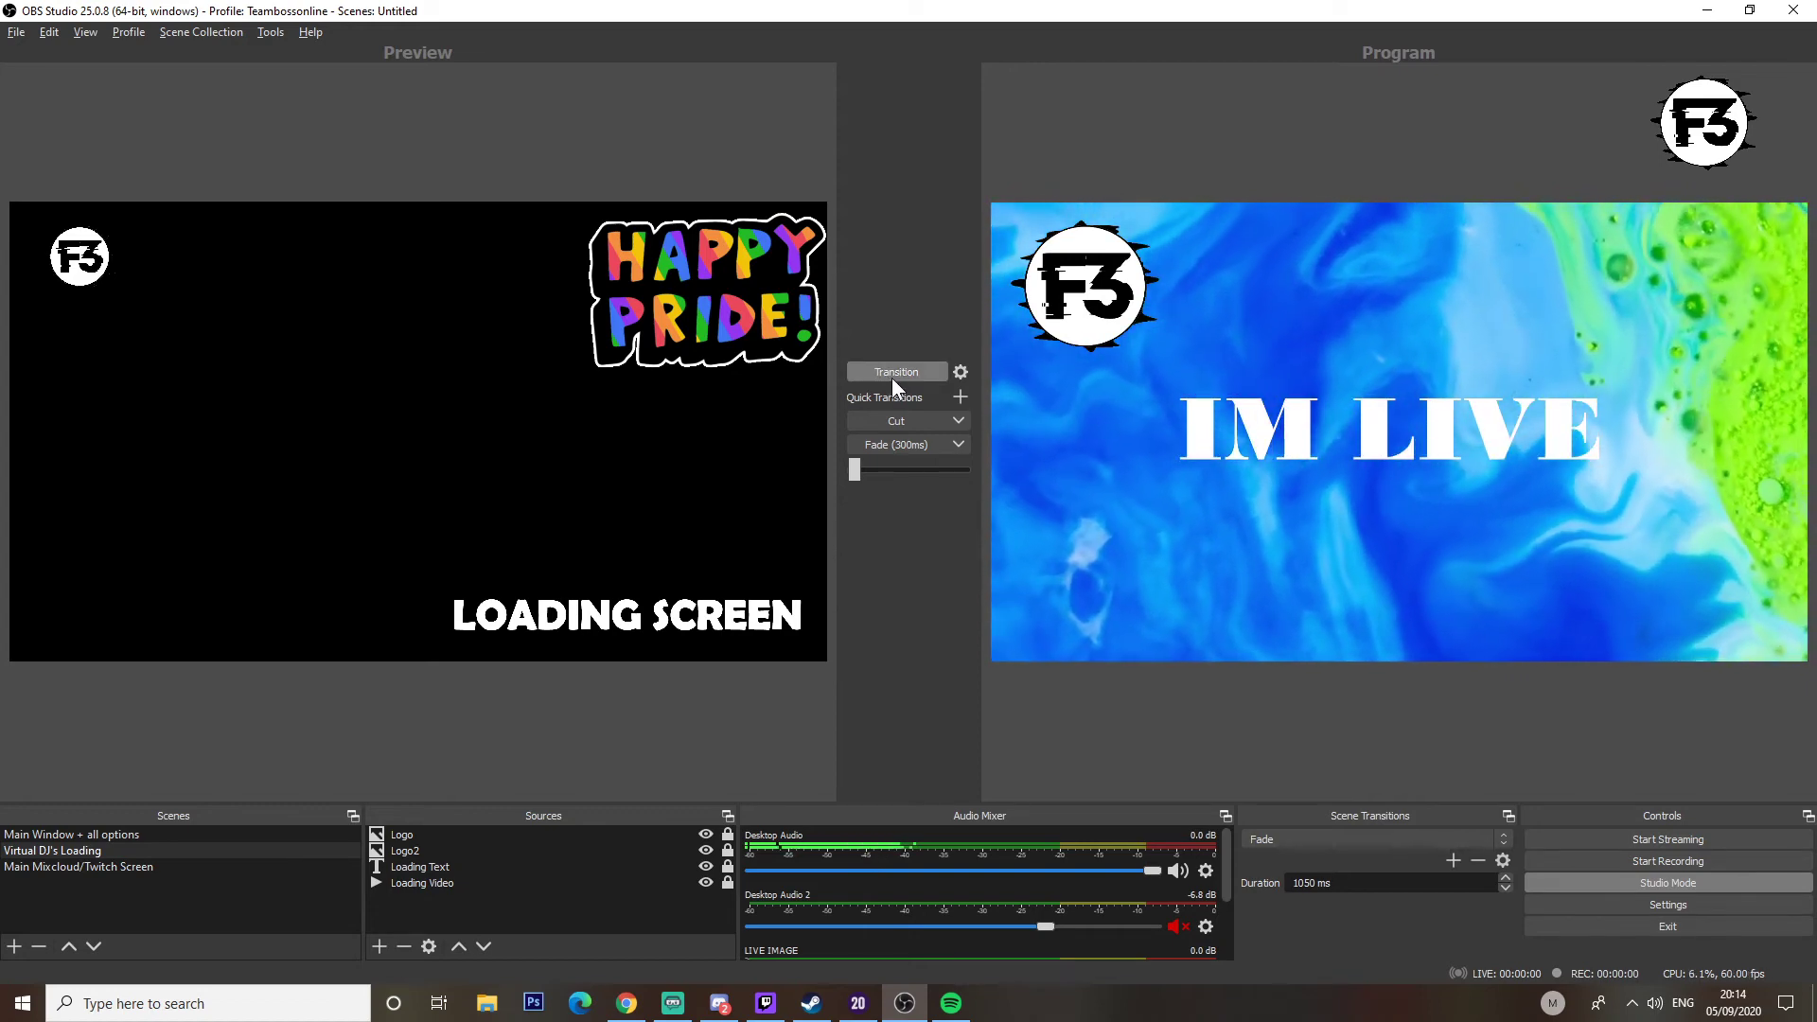
Step: Load Main Mixcloud/Twitch Screen into the preview and add the existing Logo2 image source to it
{"action": "left_click", "coordinate": [87, 866]}
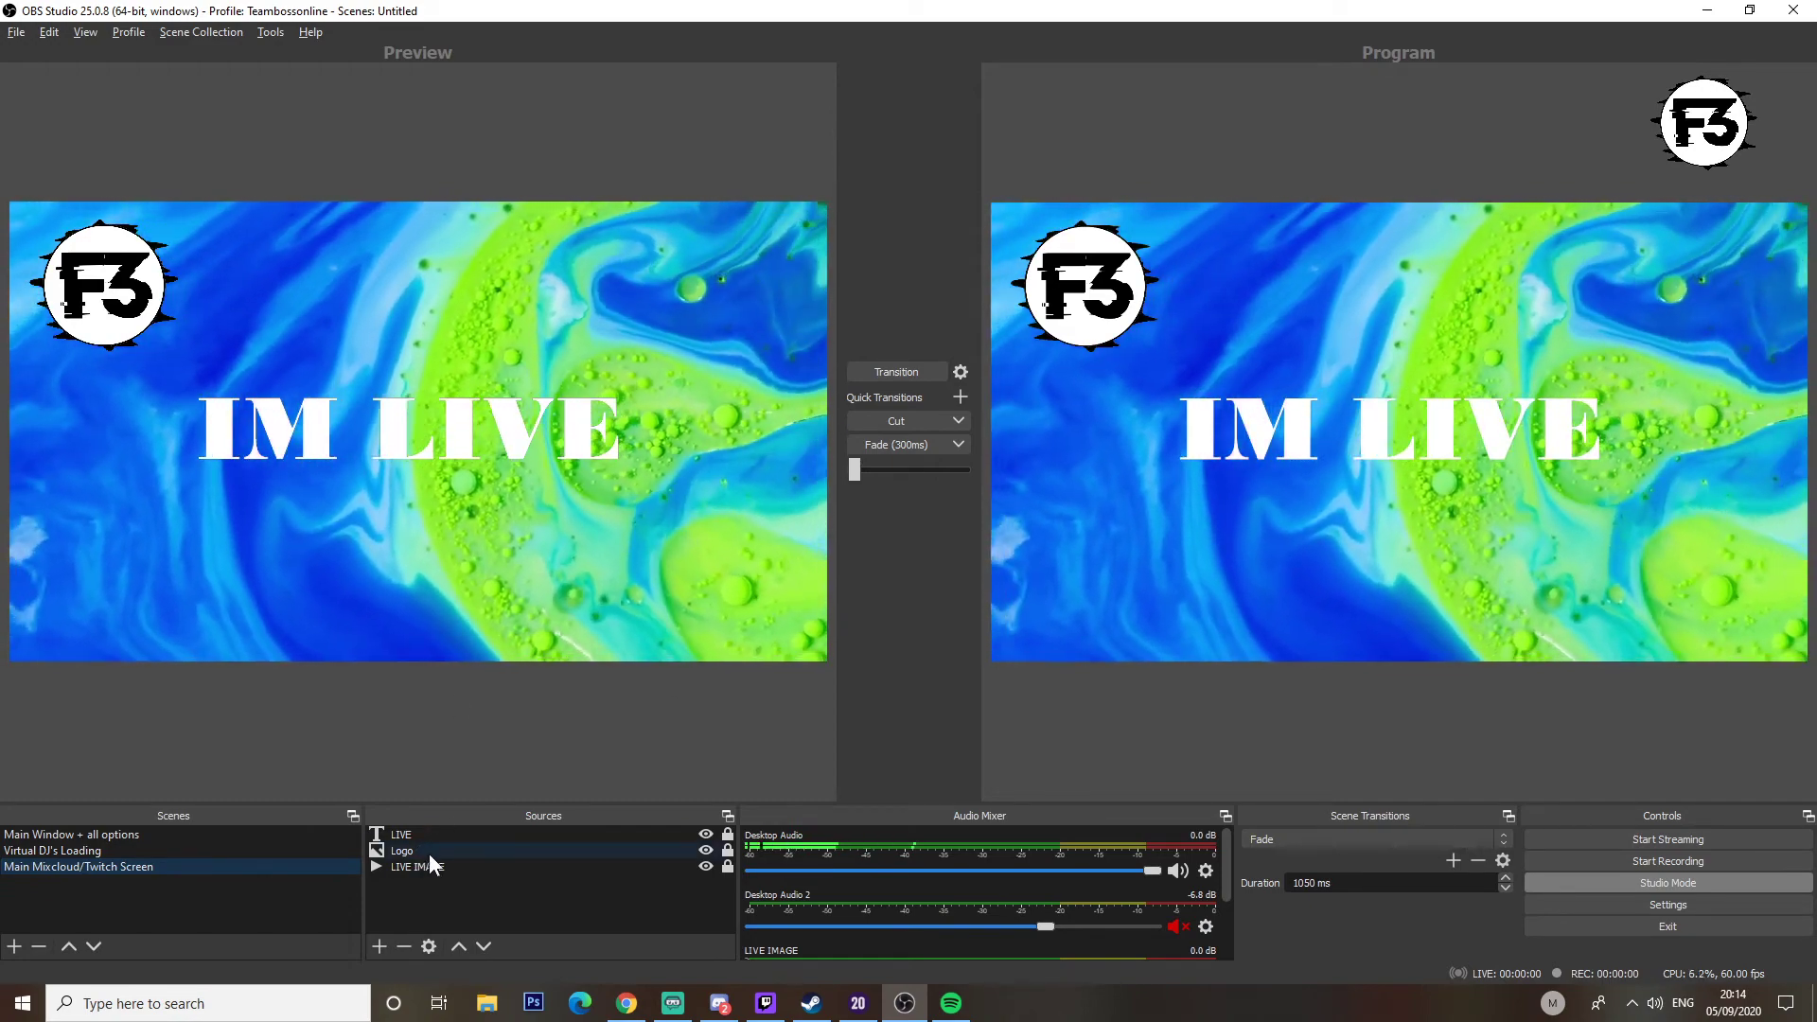
{"action": "left_click", "coordinate": [427, 905]}
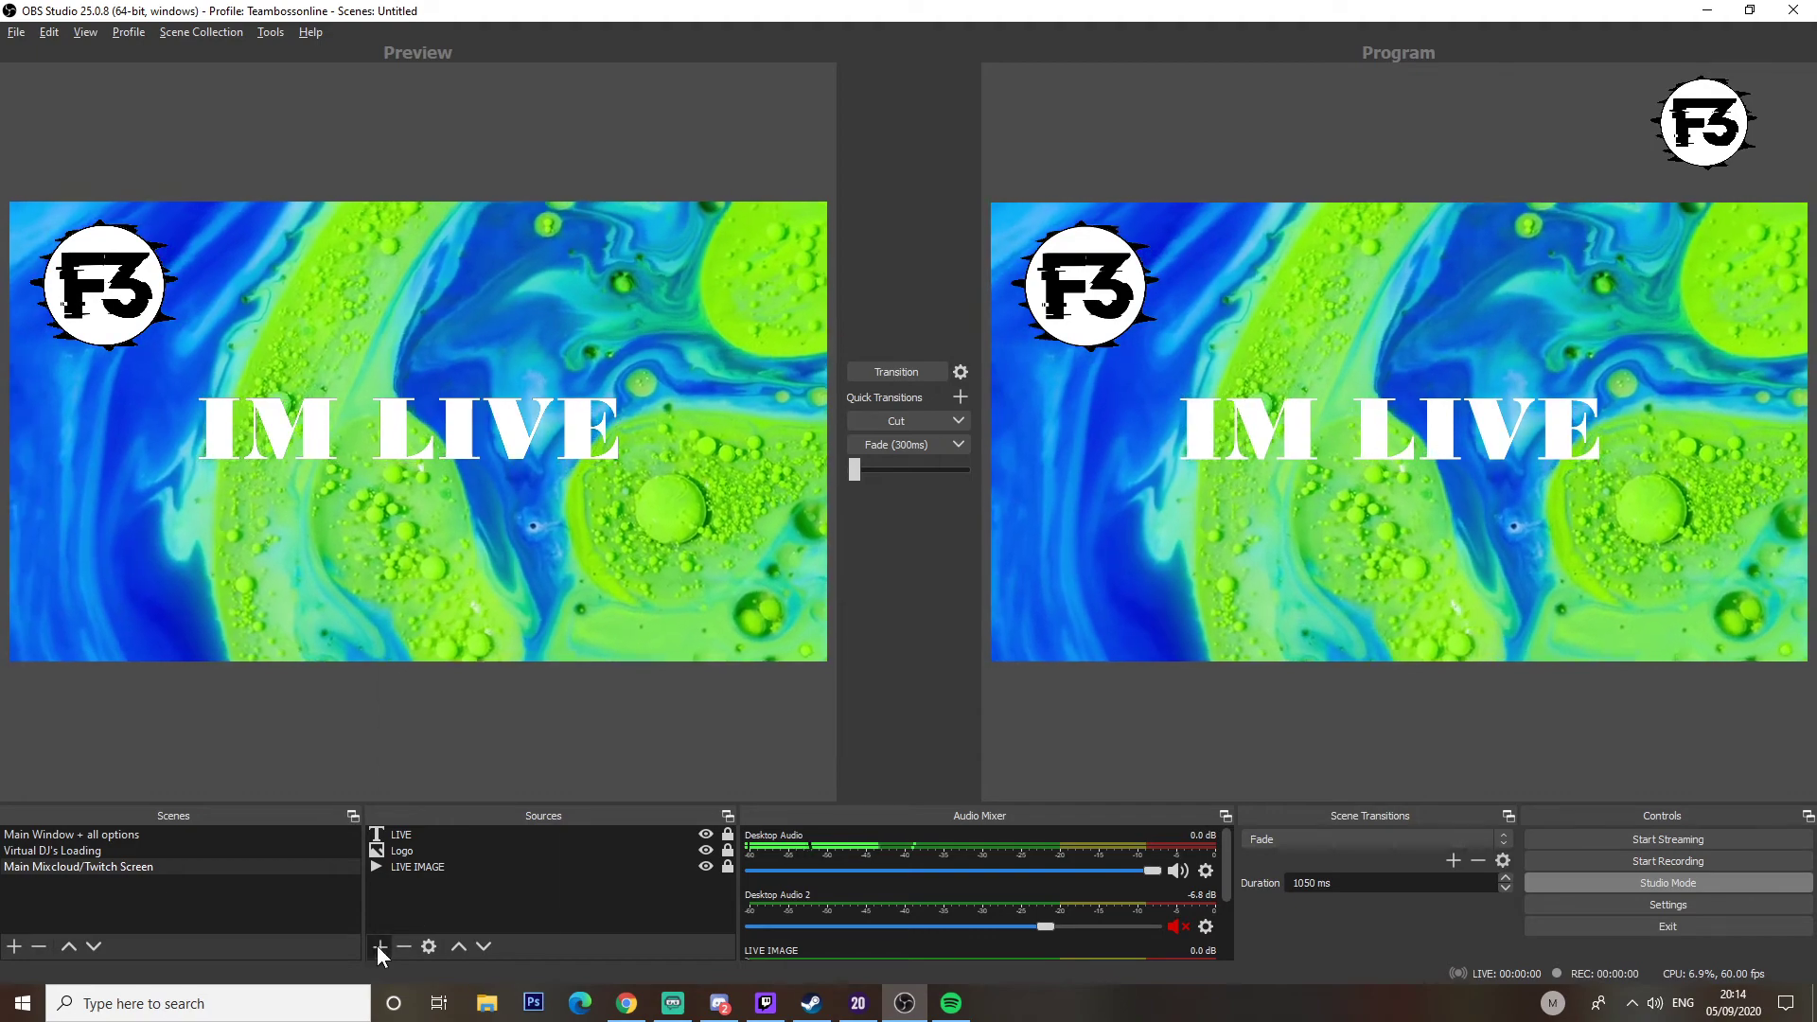
{"action": "left_click", "coordinate": [379, 945]}
{"action": "left_click", "coordinate": [427, 763]}
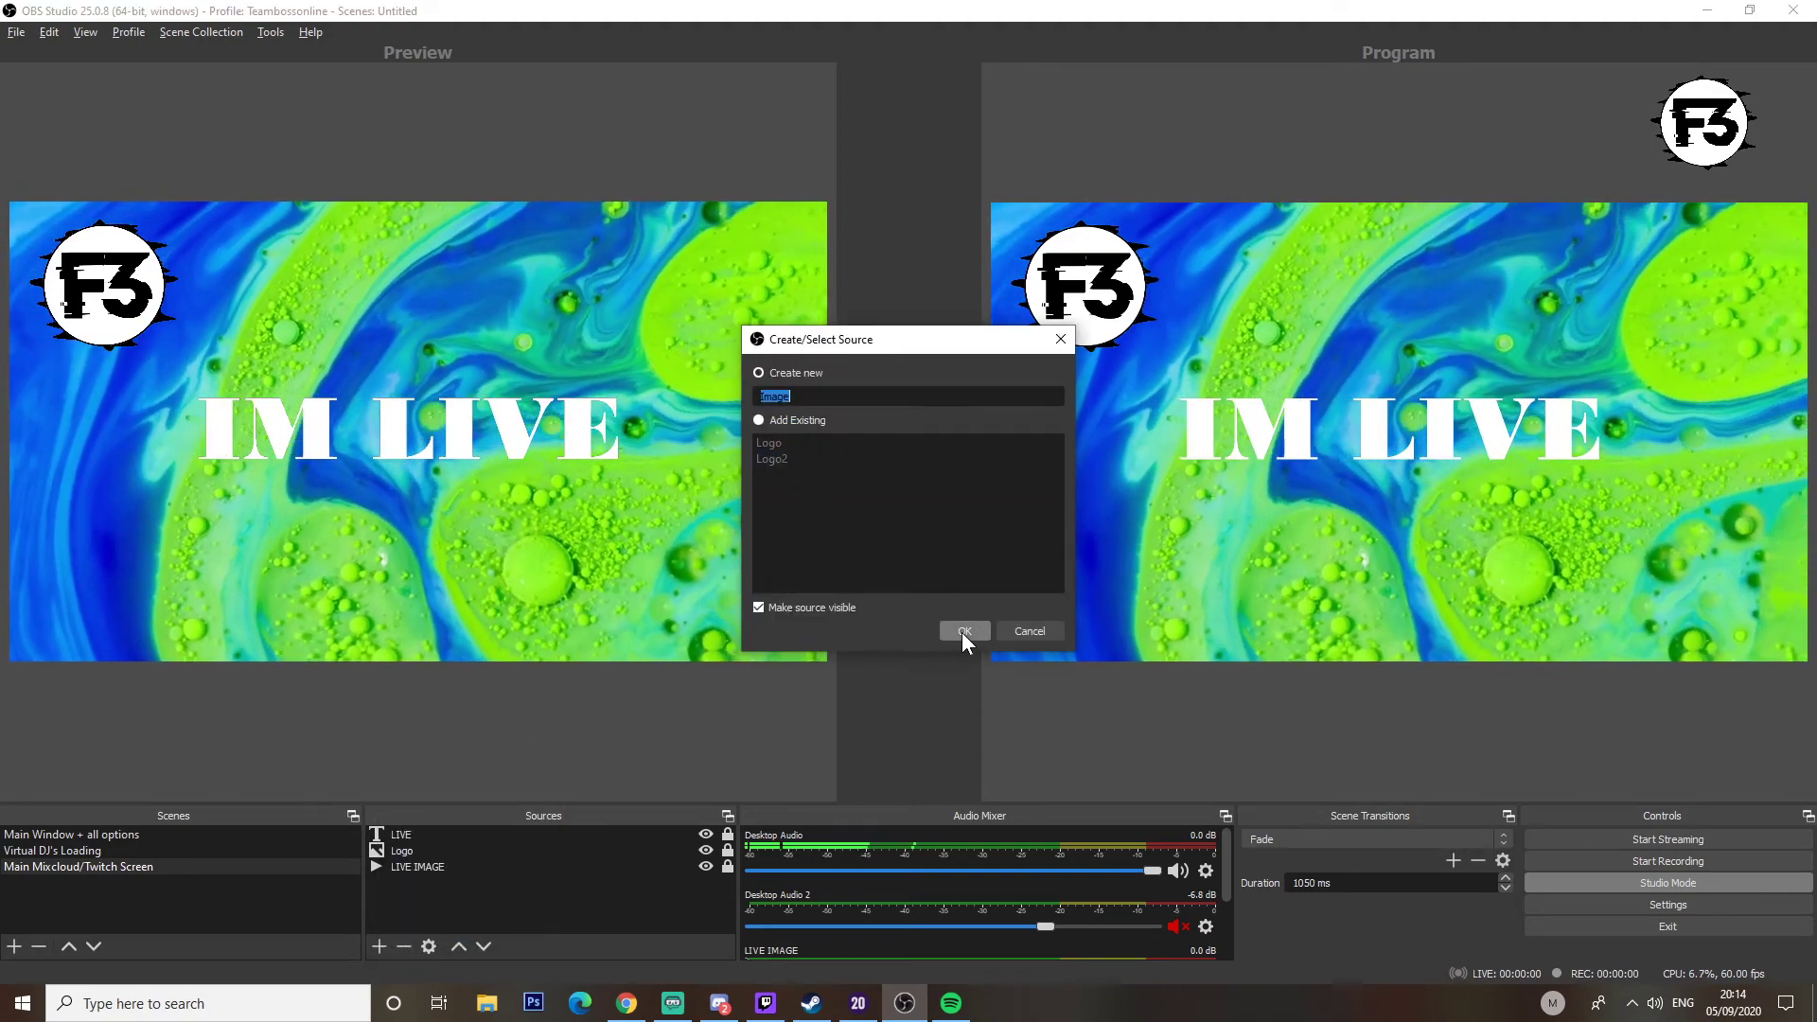
{"action": "left_click", "coordinate": [758, 420]}
{"action": "left_click", "coordinate": [772, 459]}
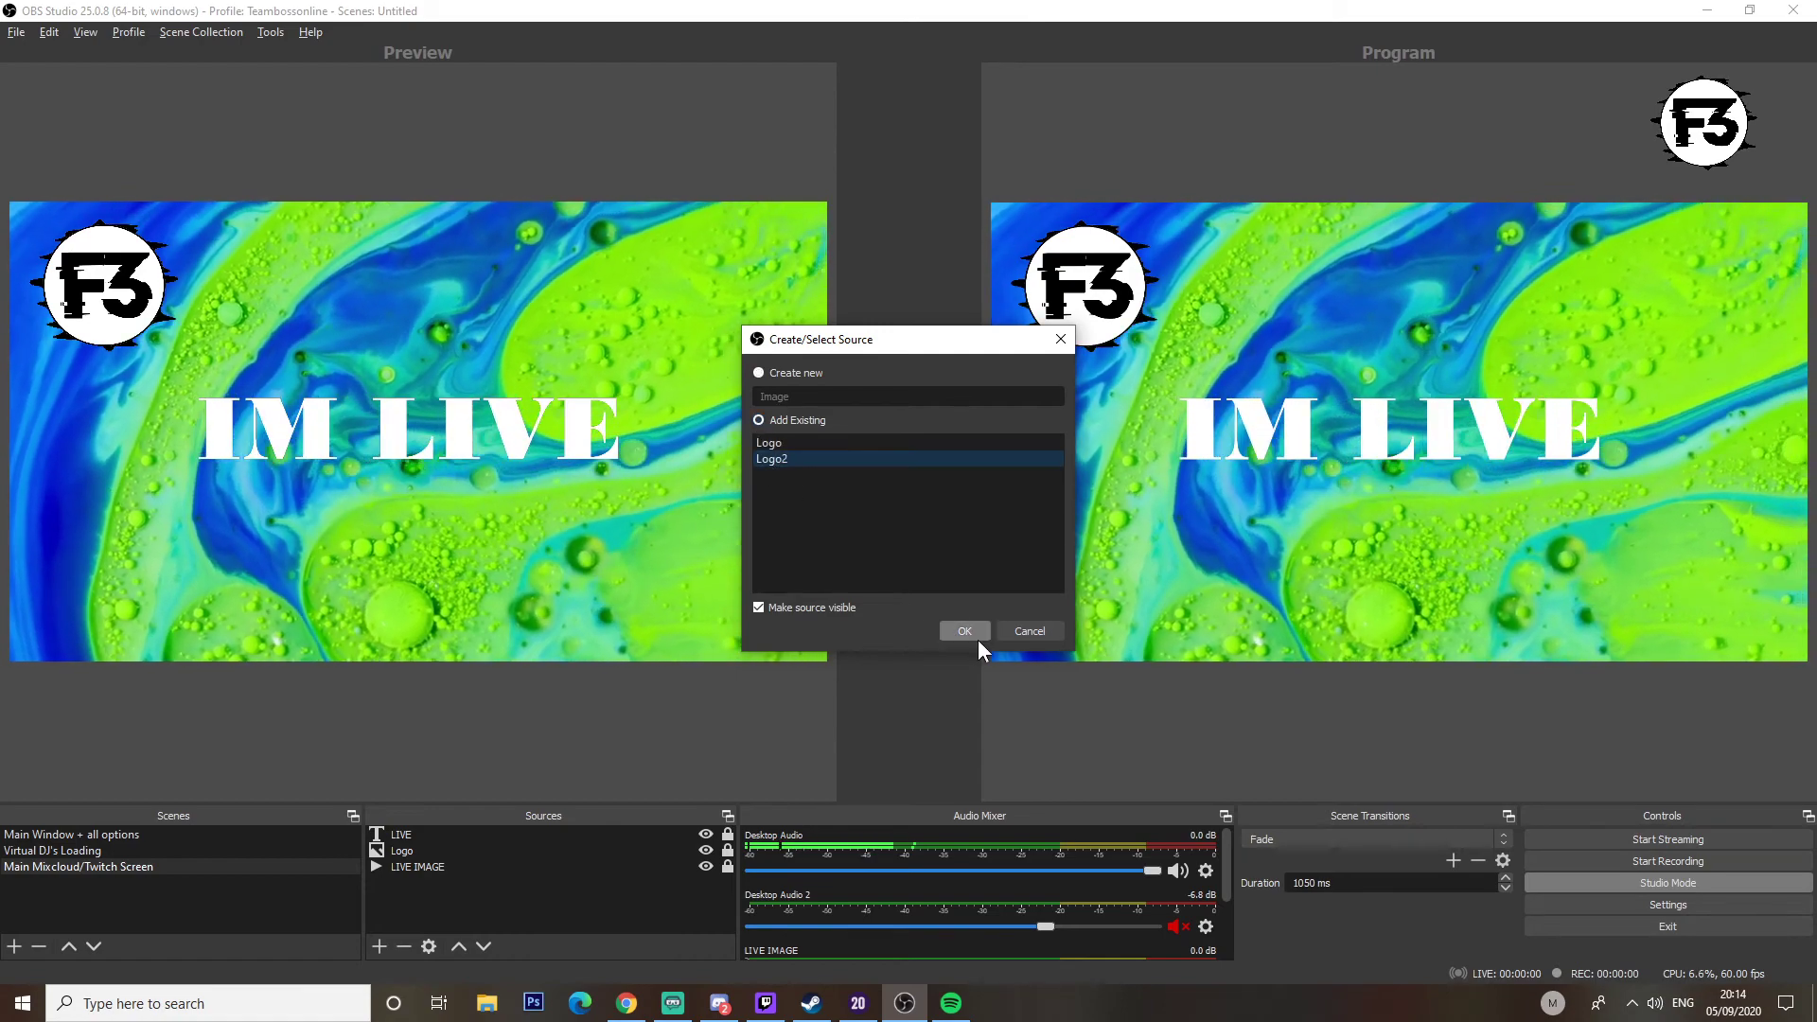
{"action": "left_click", "coordinate": [964, 630]}
Step: Move the Happy Pride image below the IM LIVE text in the preview and transition the change to the program output
{"action": "left_click_drag", "start_coordinate": [123, 360], "coordinate": [440, 567]}
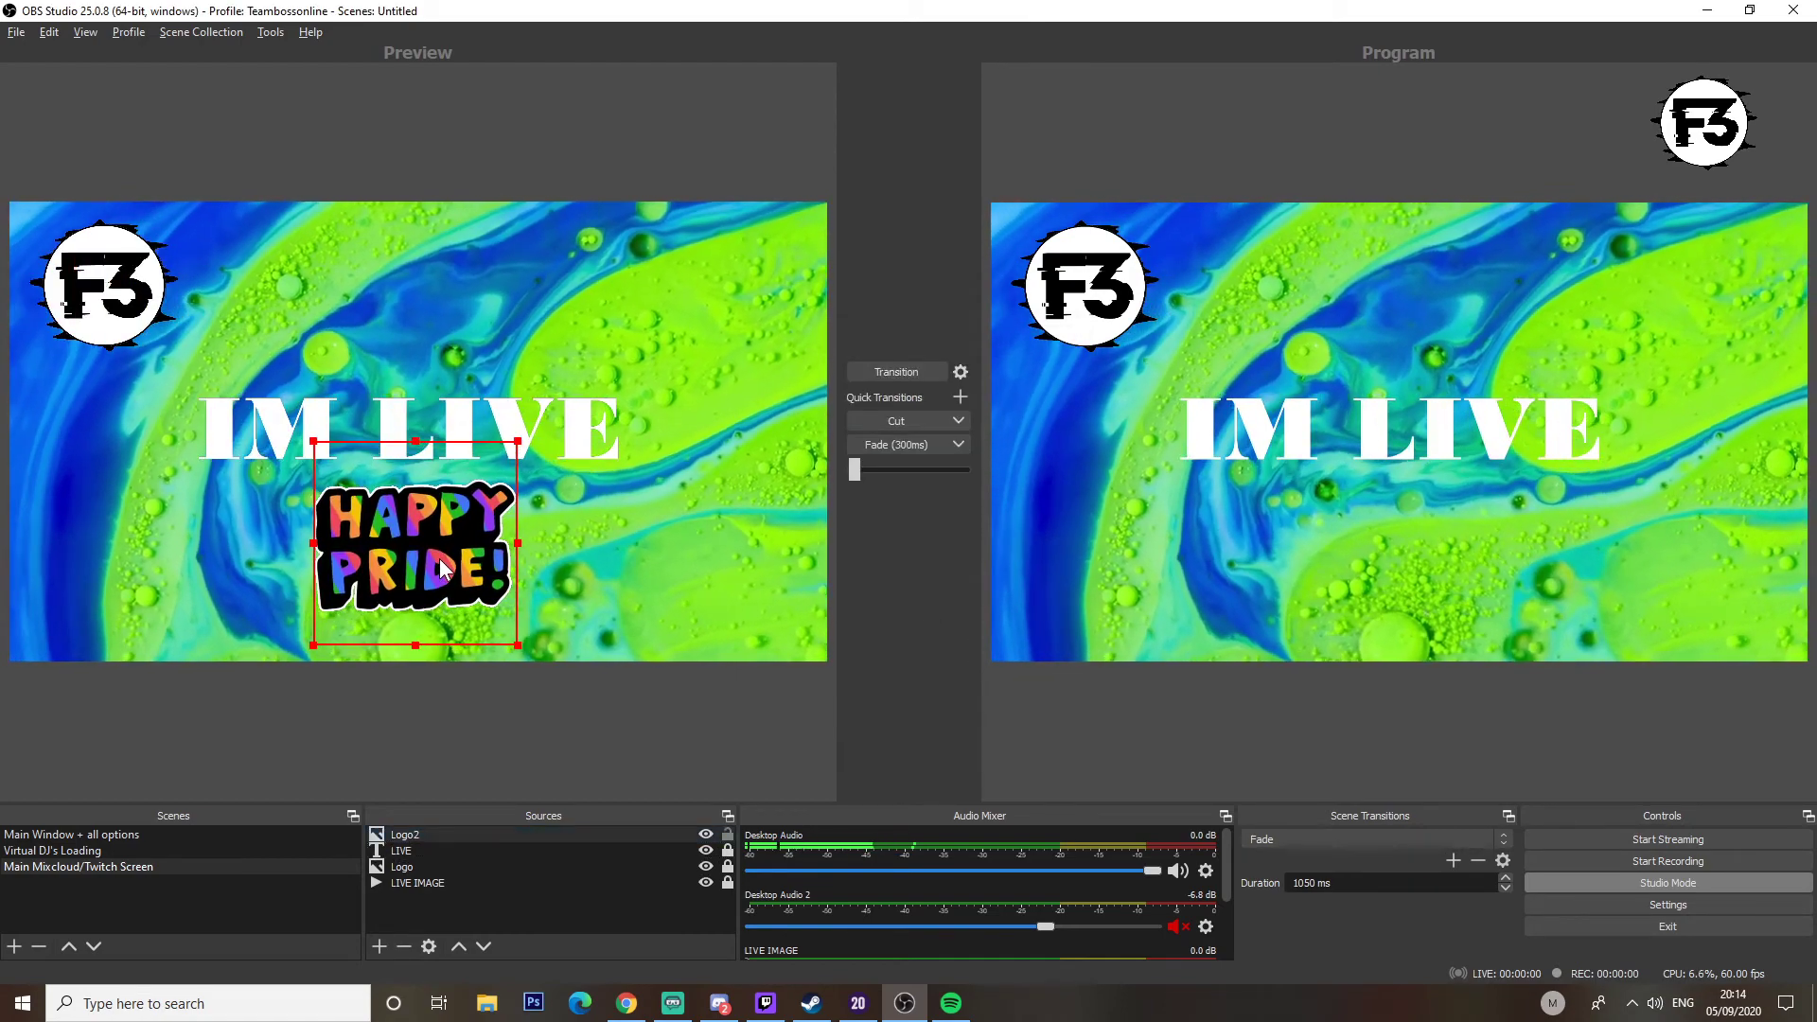
{"action": "left_click", "coordinate": [657, 632]}
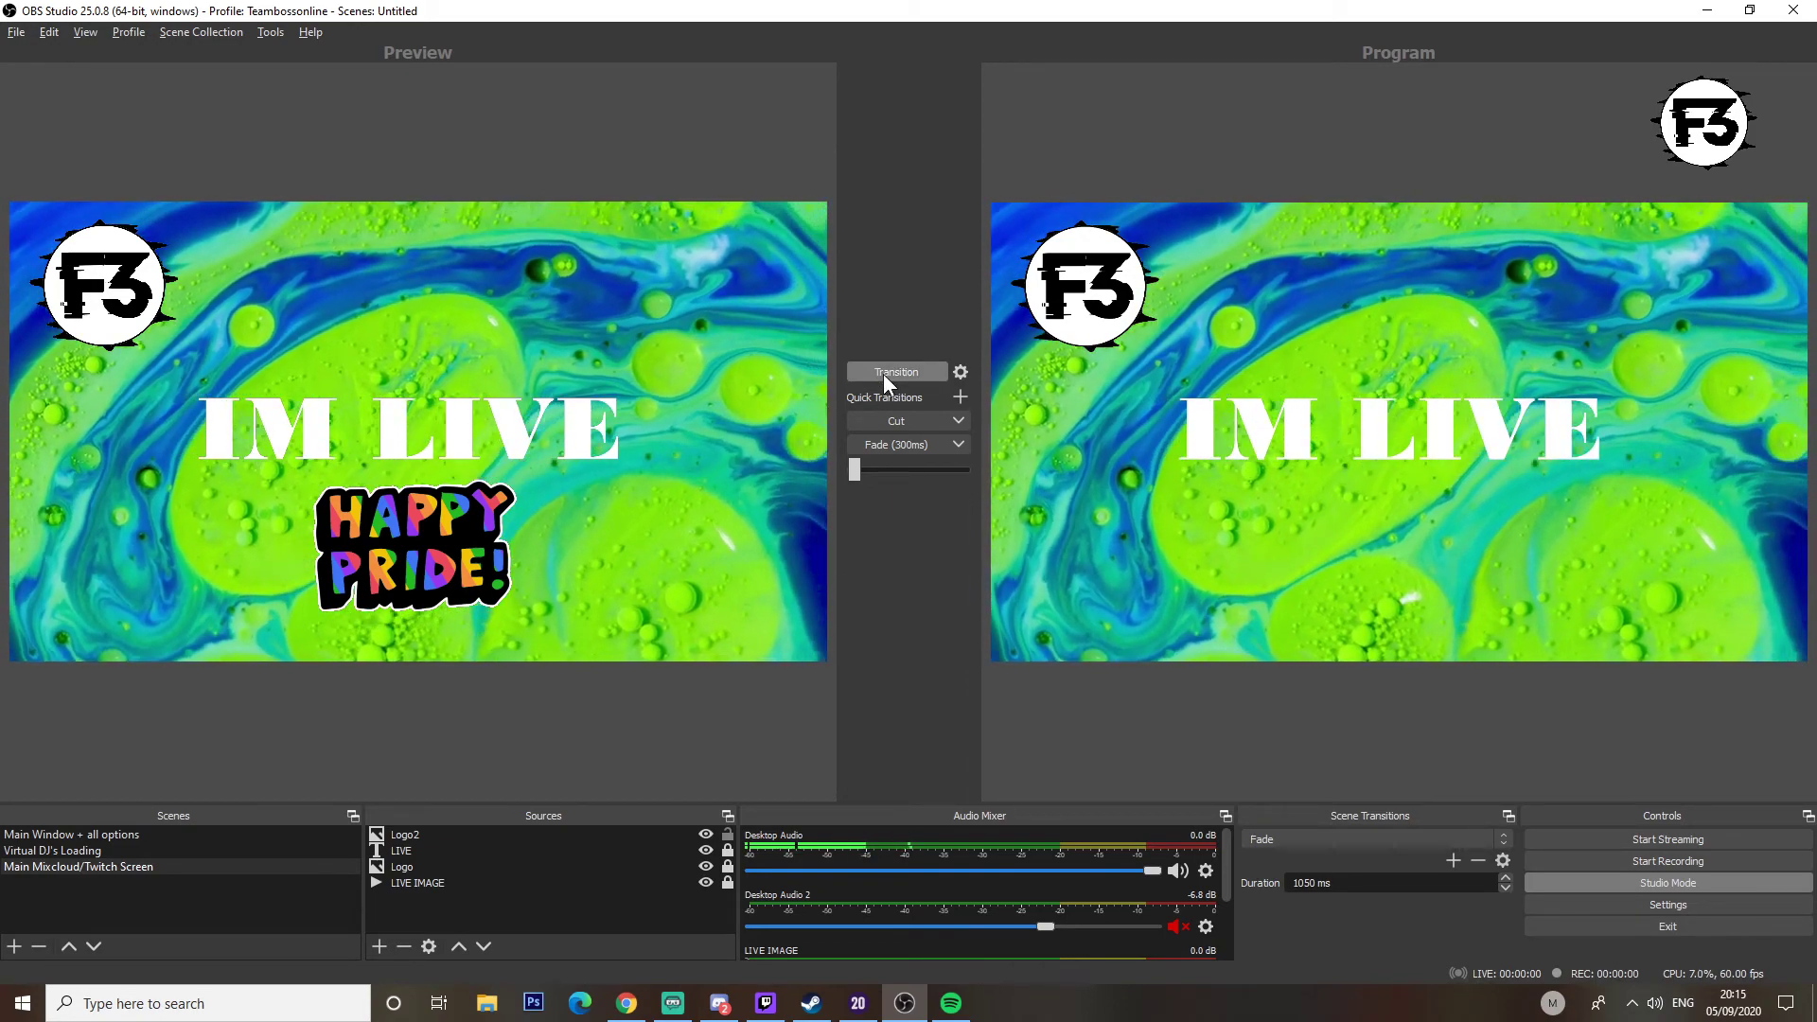
{"action": "left_click", "coordinate": [883, 373]}
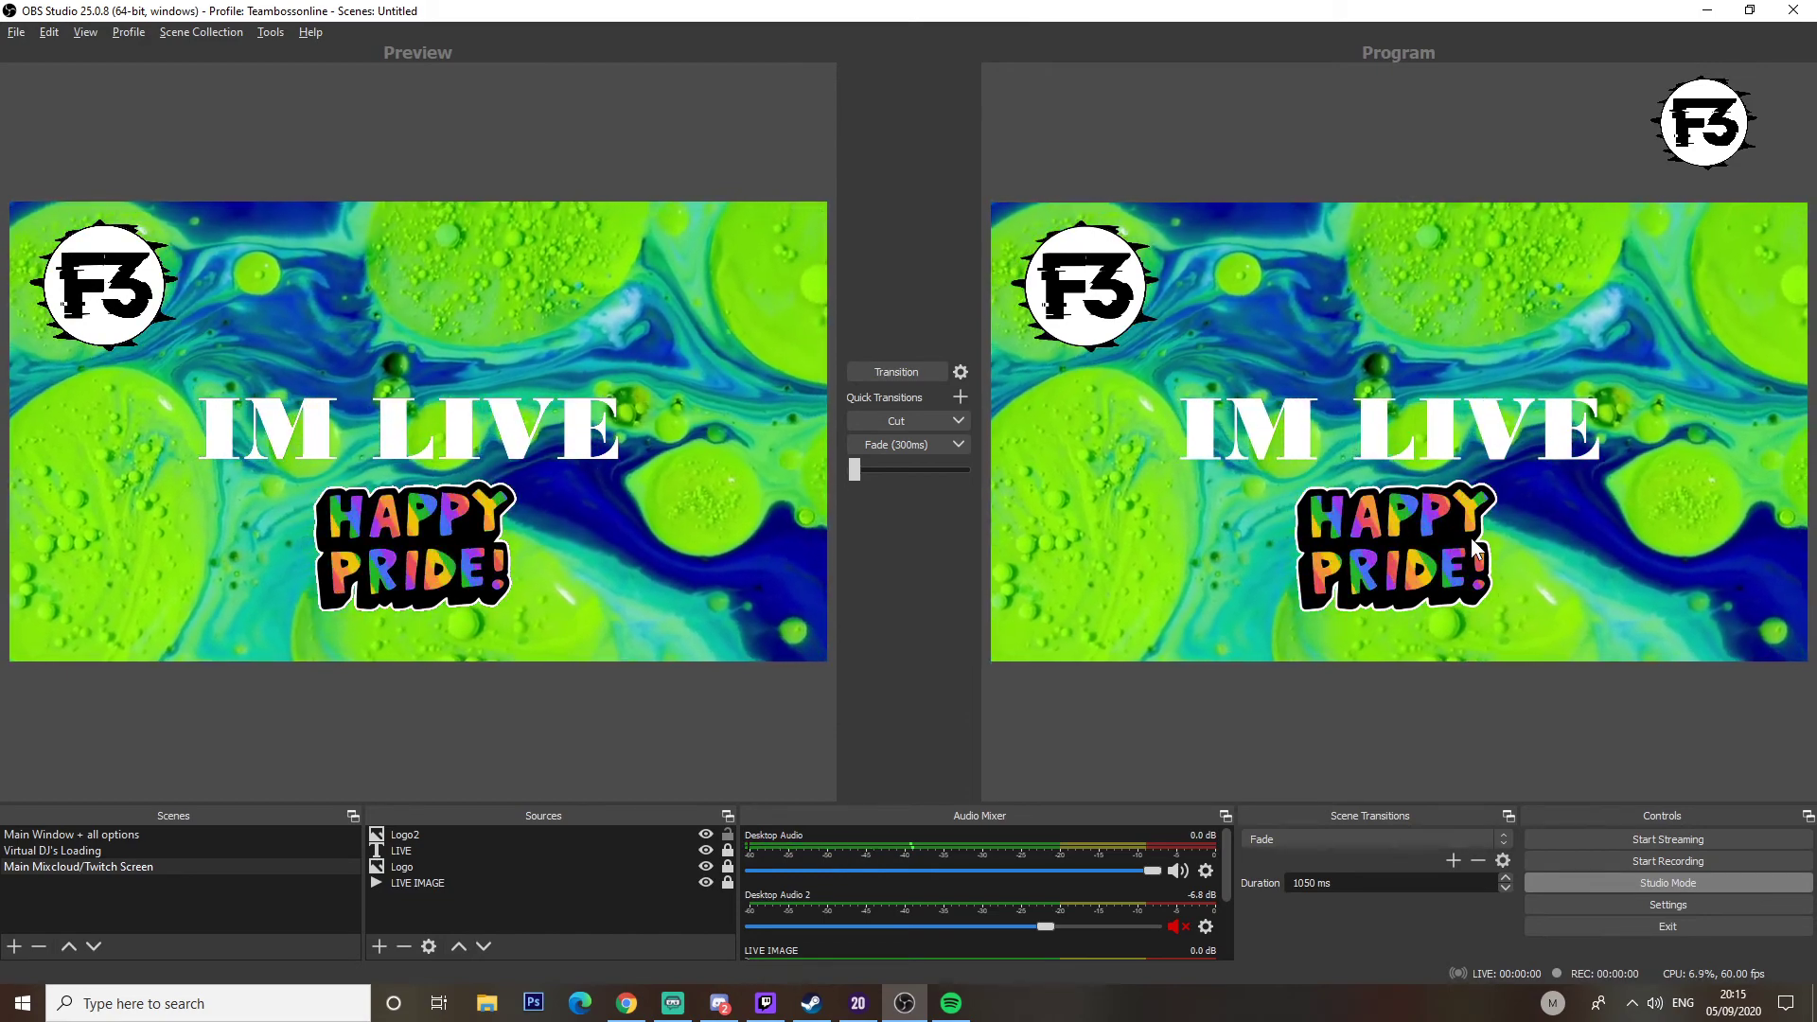
Step: Remove the Logo2 source from the Main Mixcloud/Twitch Screen scene and transition the change to the program output
{"action": "left_click", "coordinate": [414, 836]}
{"action": "left_click", "coordinate": [404, 946]}
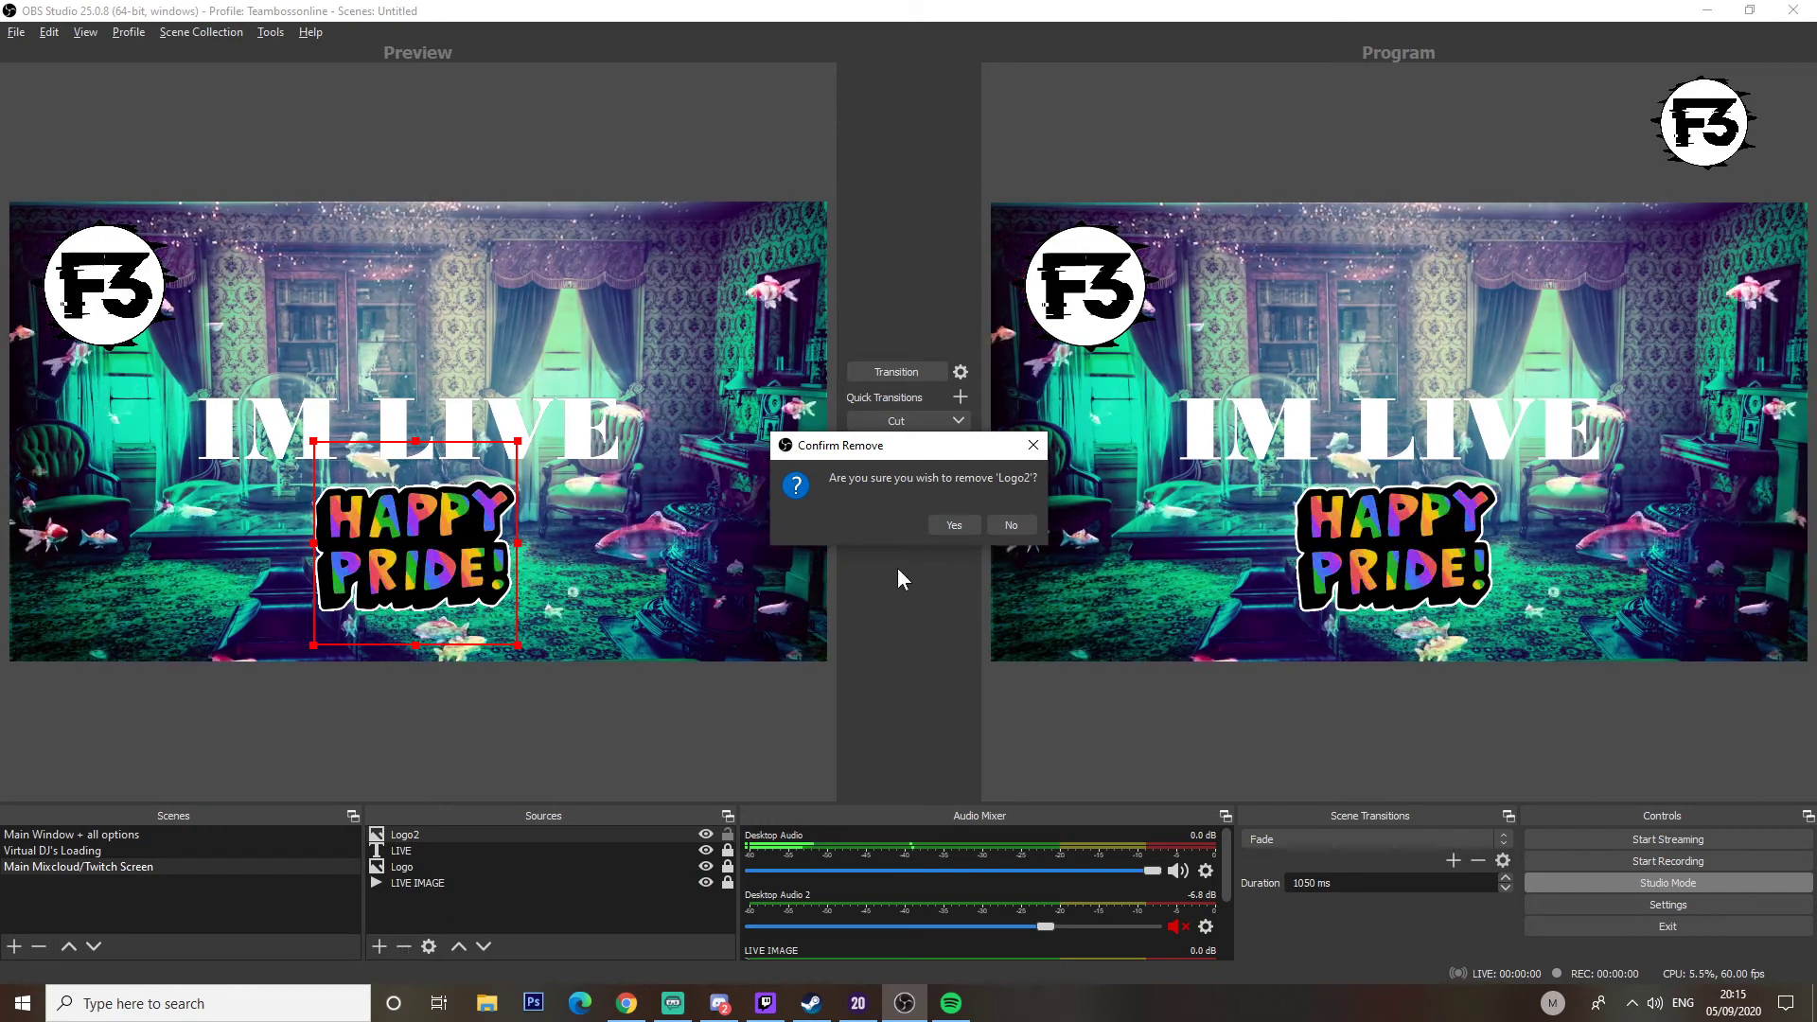
{"action": "left_click", "coordinate": [953, 524]}
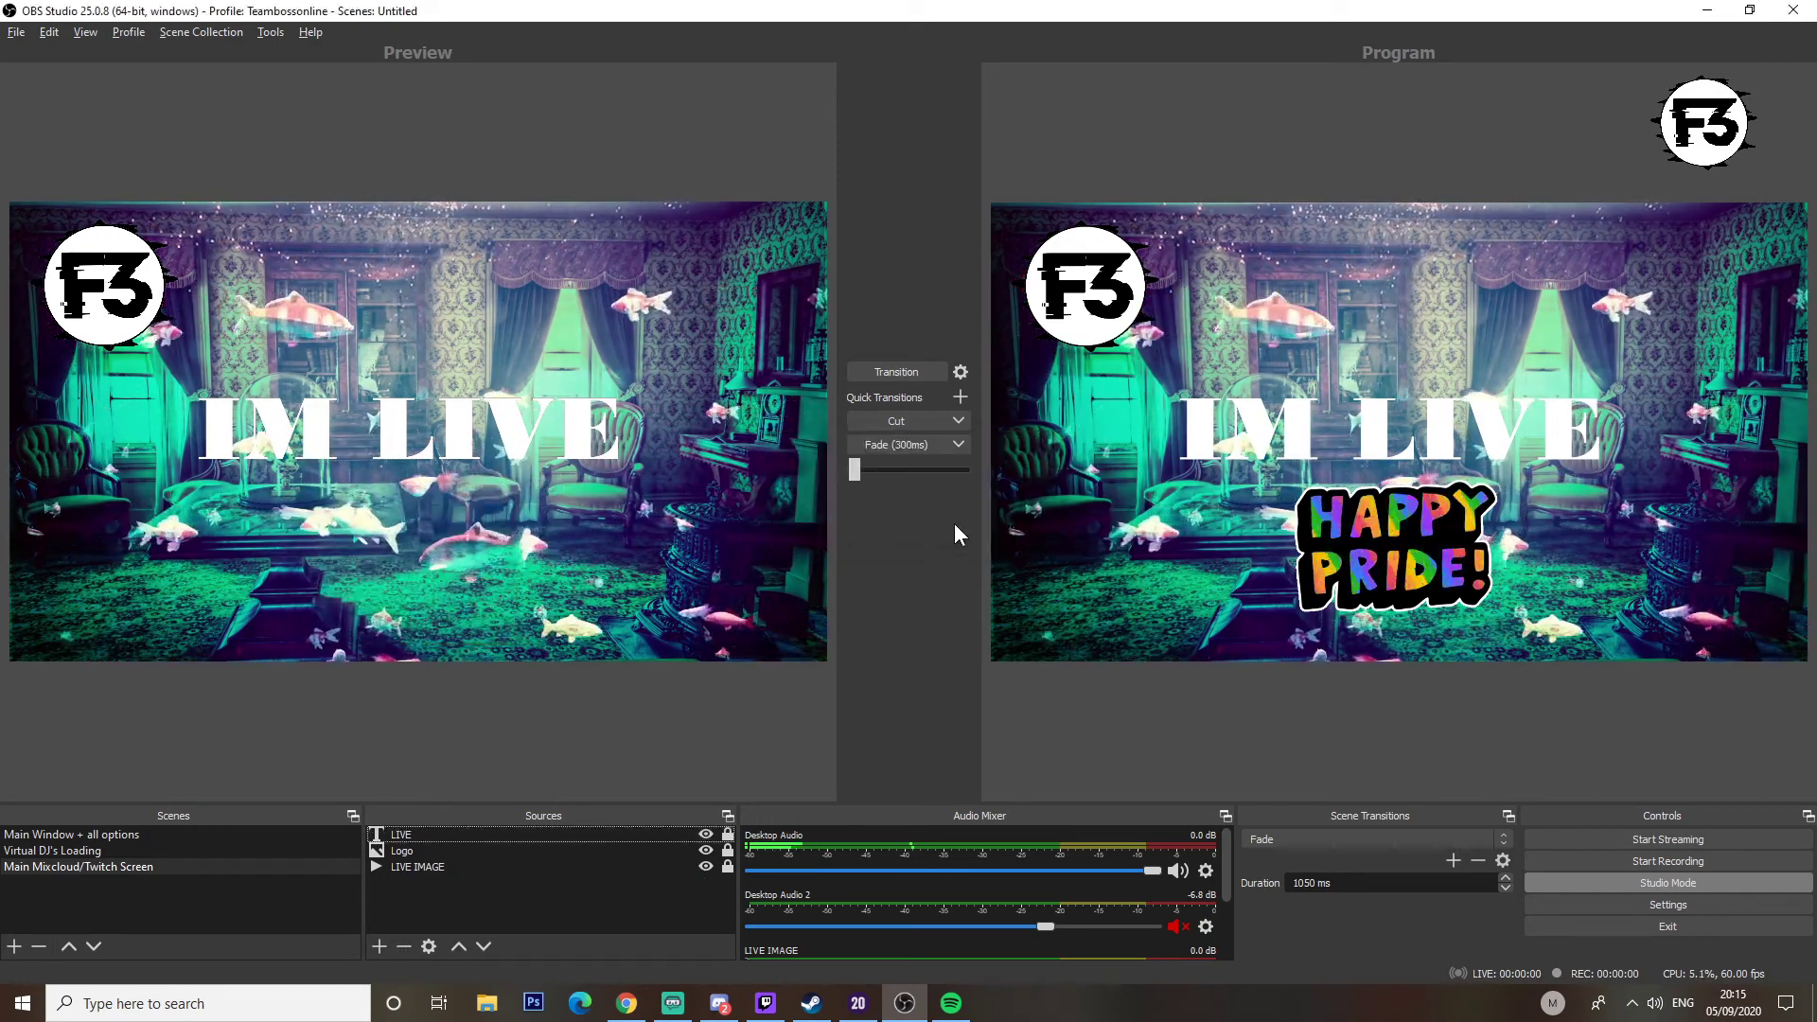
{"action": "left_click", "coordinate": [908, 372]}
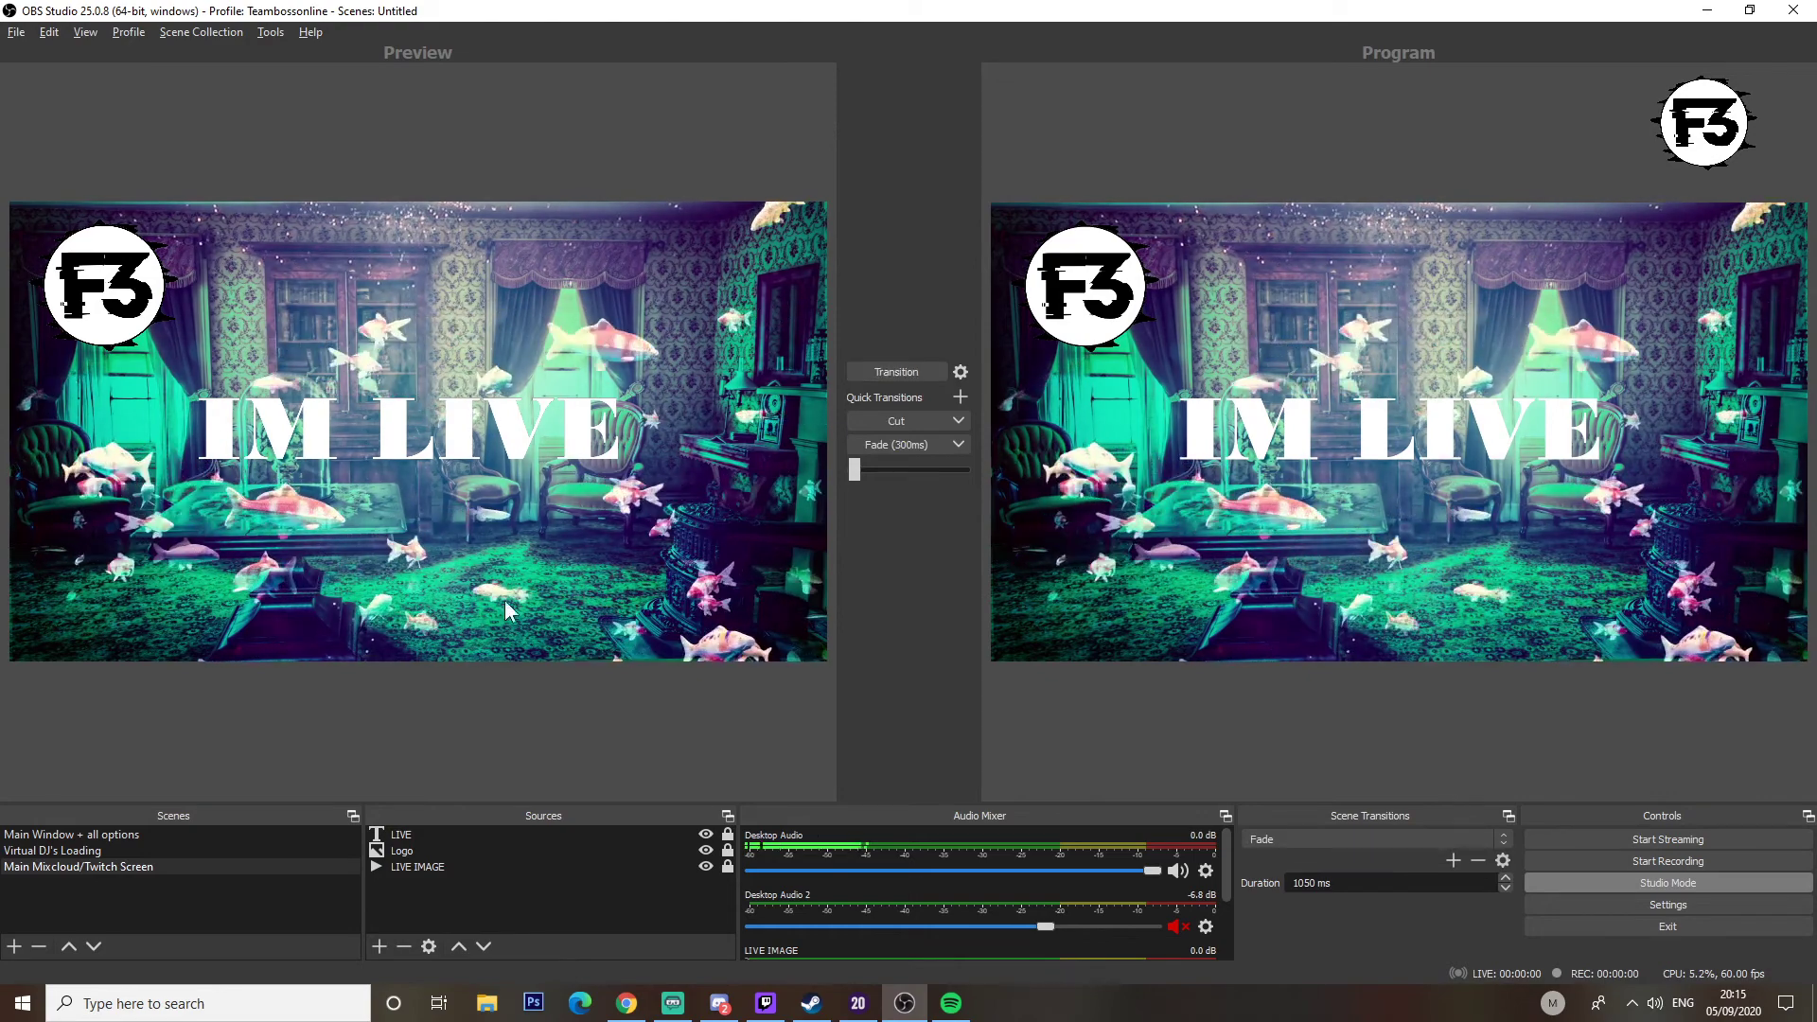
Step: Transition the Virtual DJ's Loading scene to the program output and load the same scene into the preview again
{"action": "left_click", "coordinate": [65, 849]}
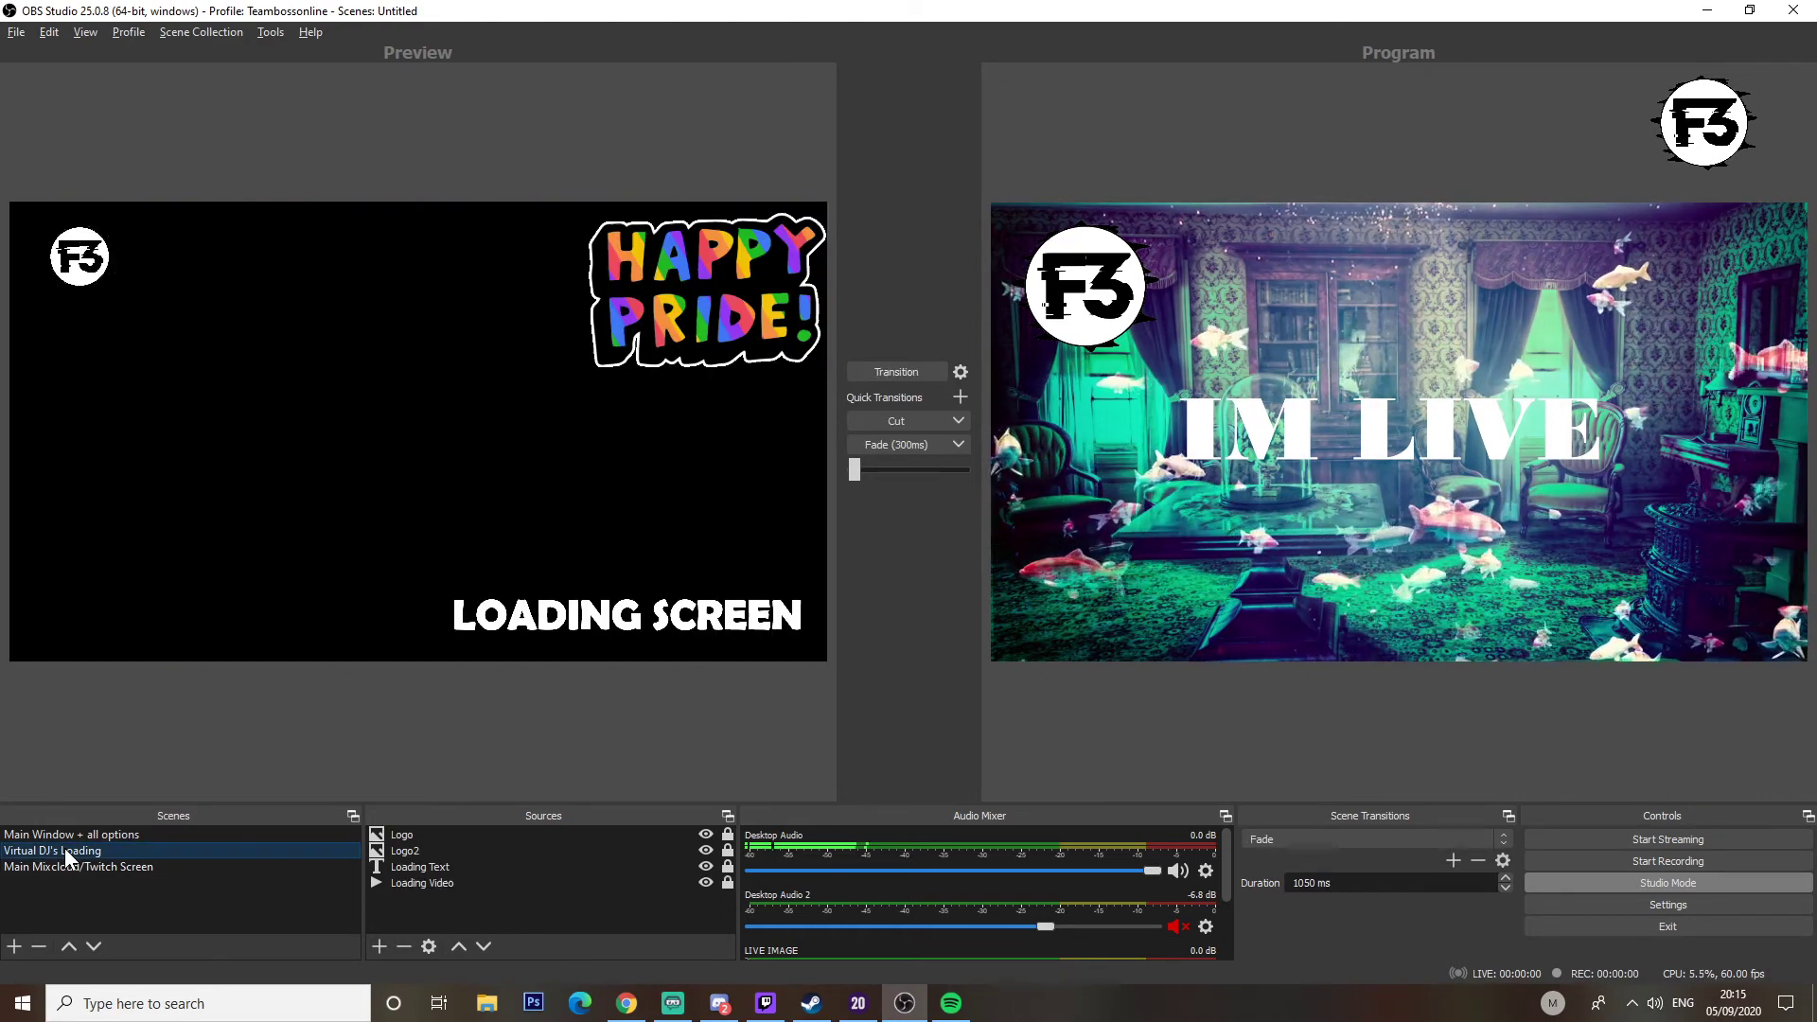
{"action": "left_click", "coordinate": [889, 368]}
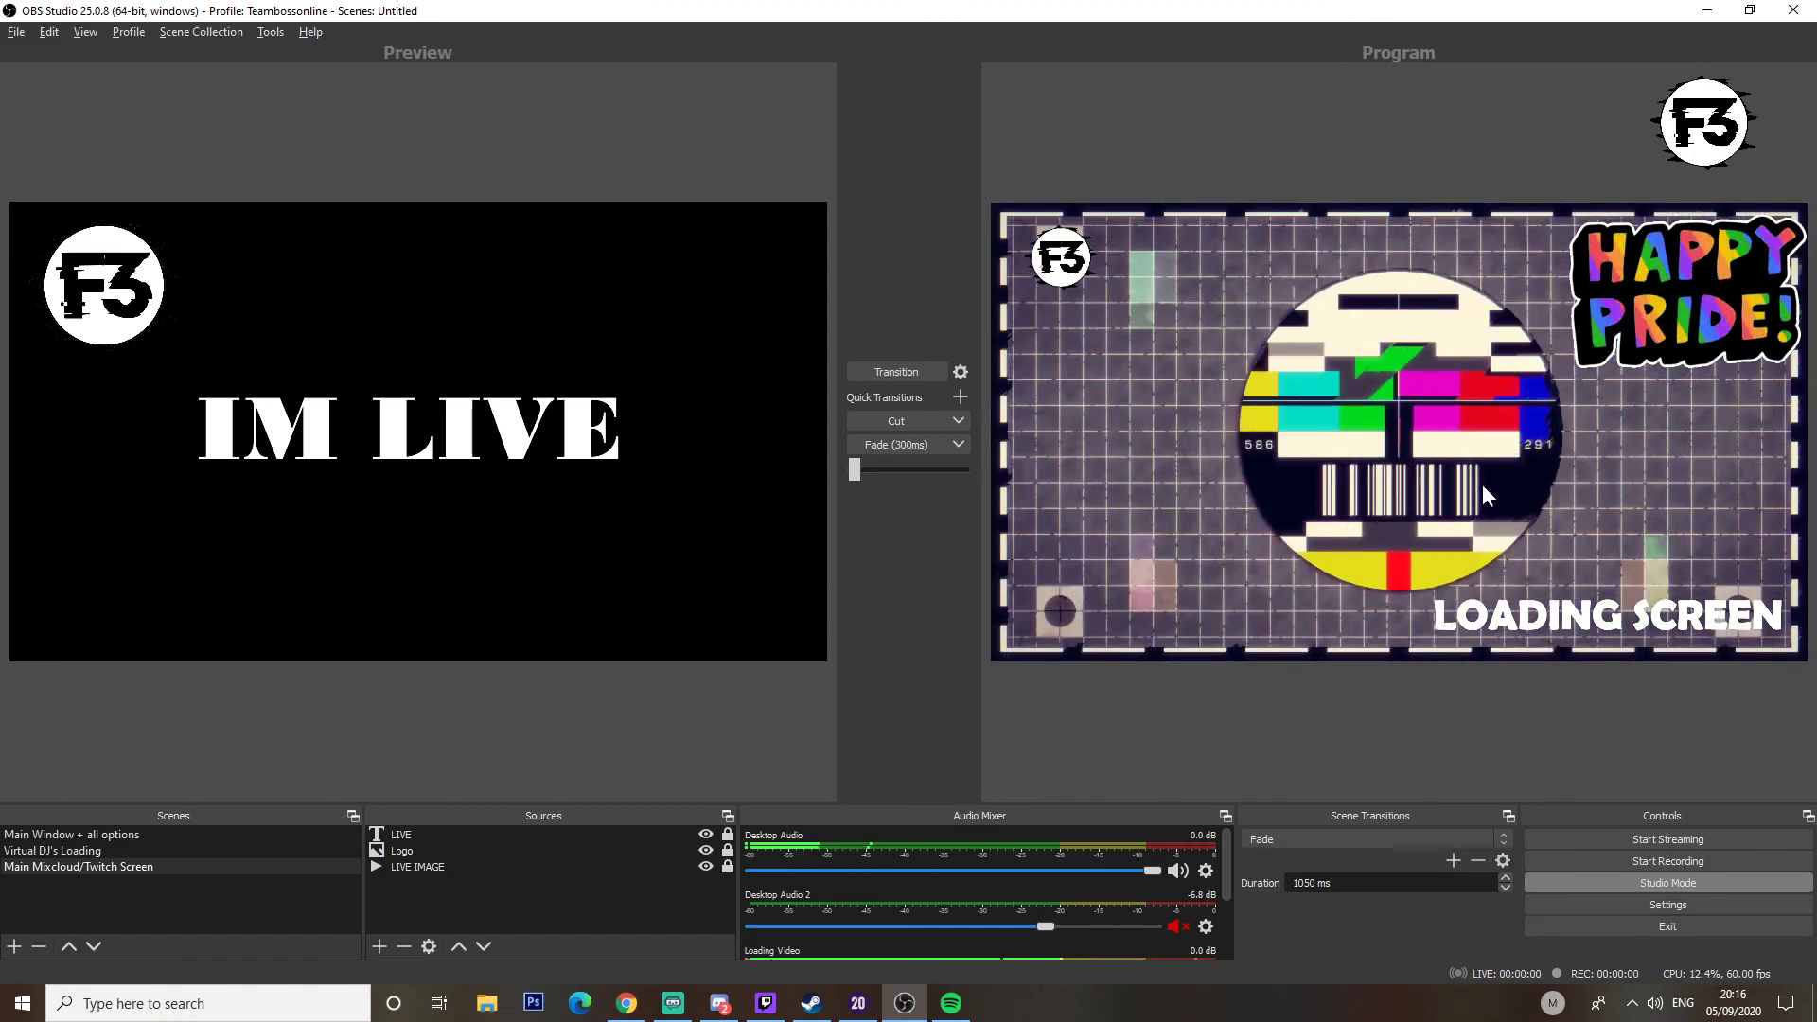
{"action": "left_click", "coordinate": [57, 851]}
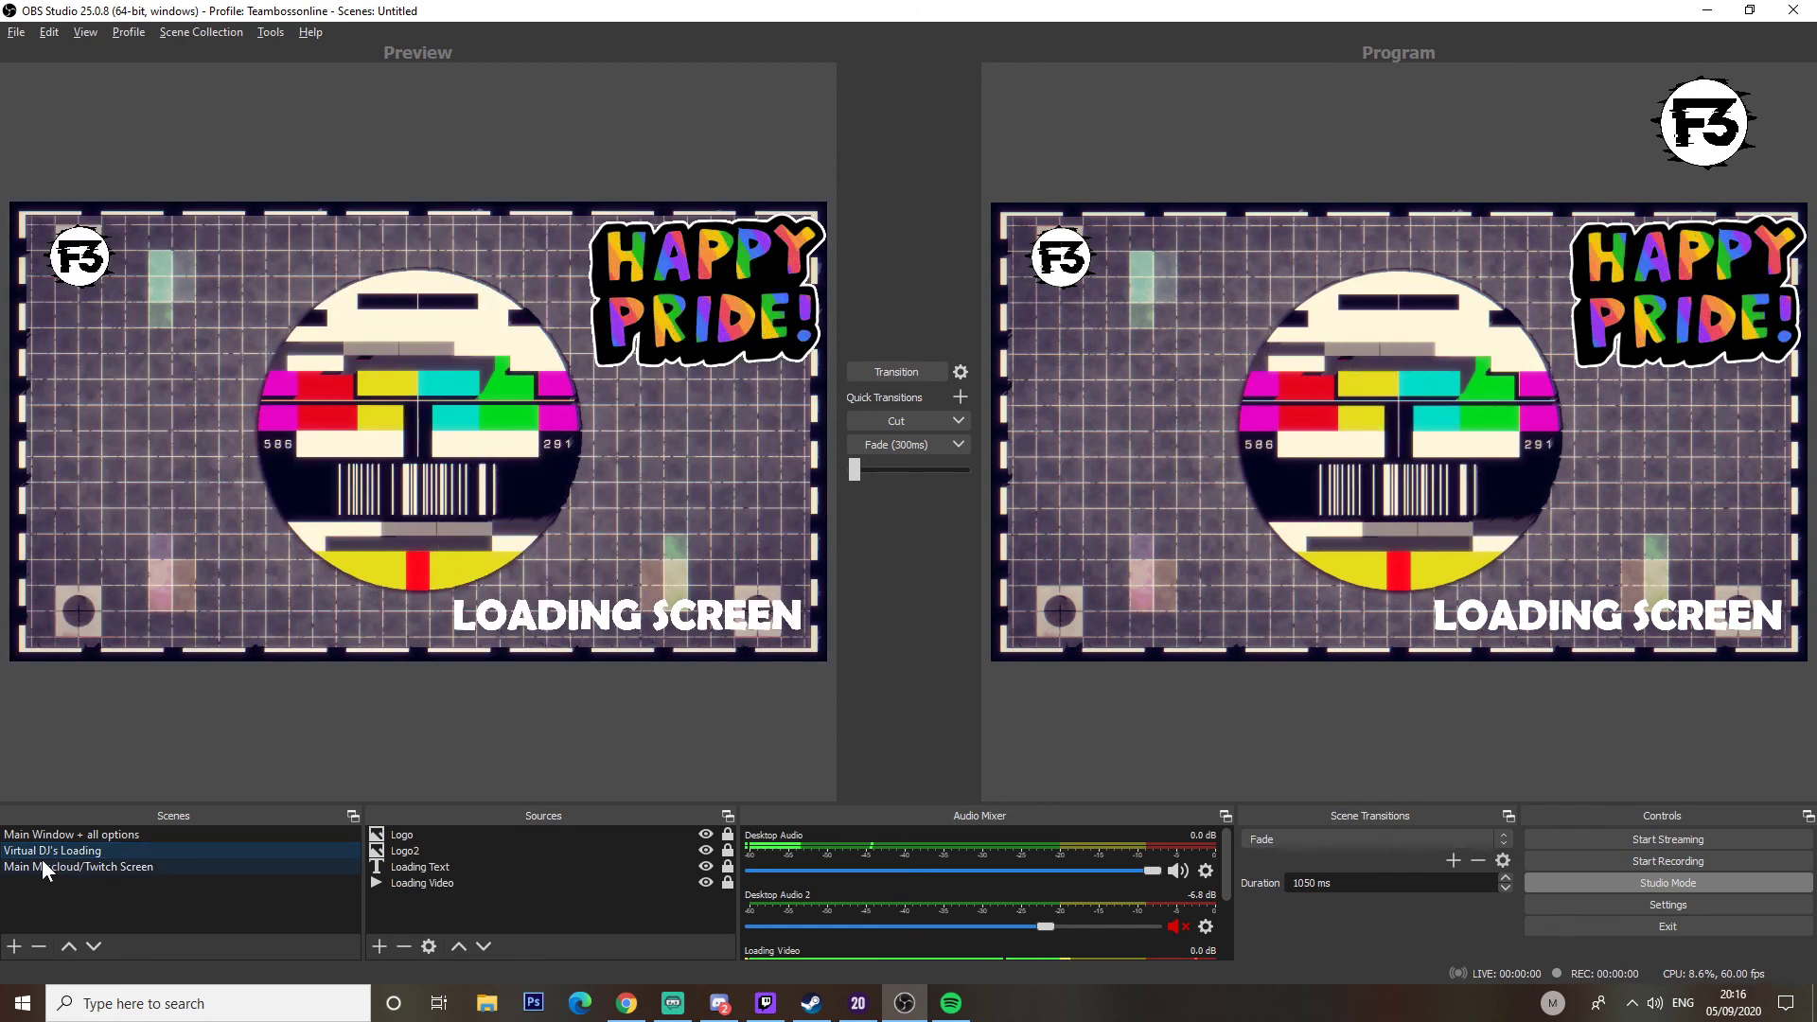